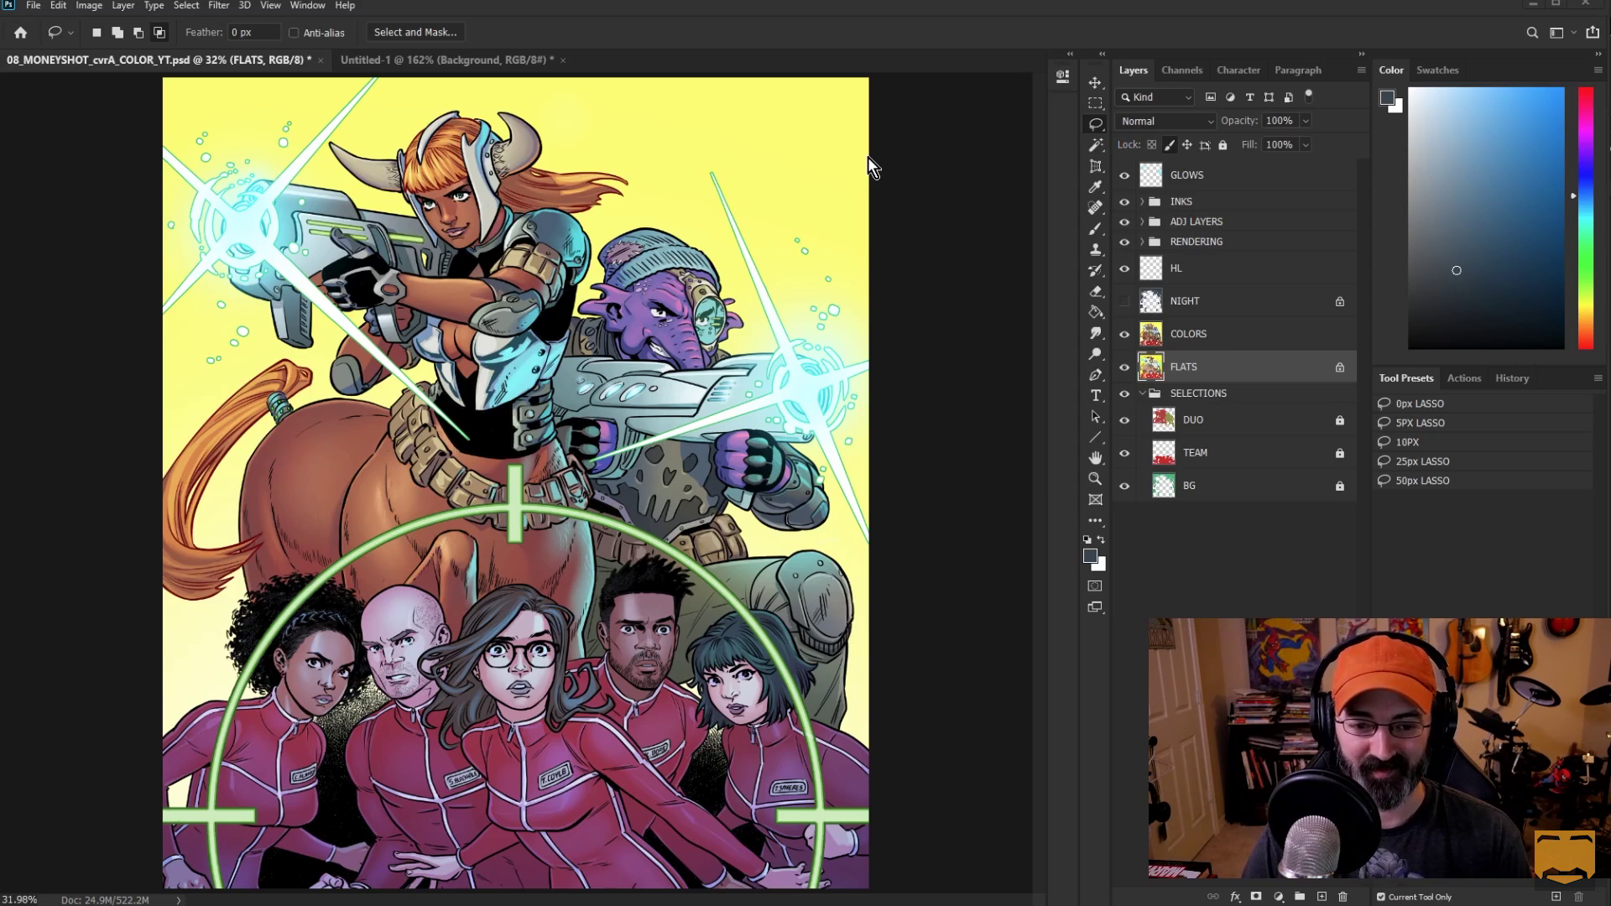
Step: In the Untitled-1 document, add a new layer above the Background and set its blending mode to Lighter Color
{"action": "left_click", "coordinate": [486, 60]}
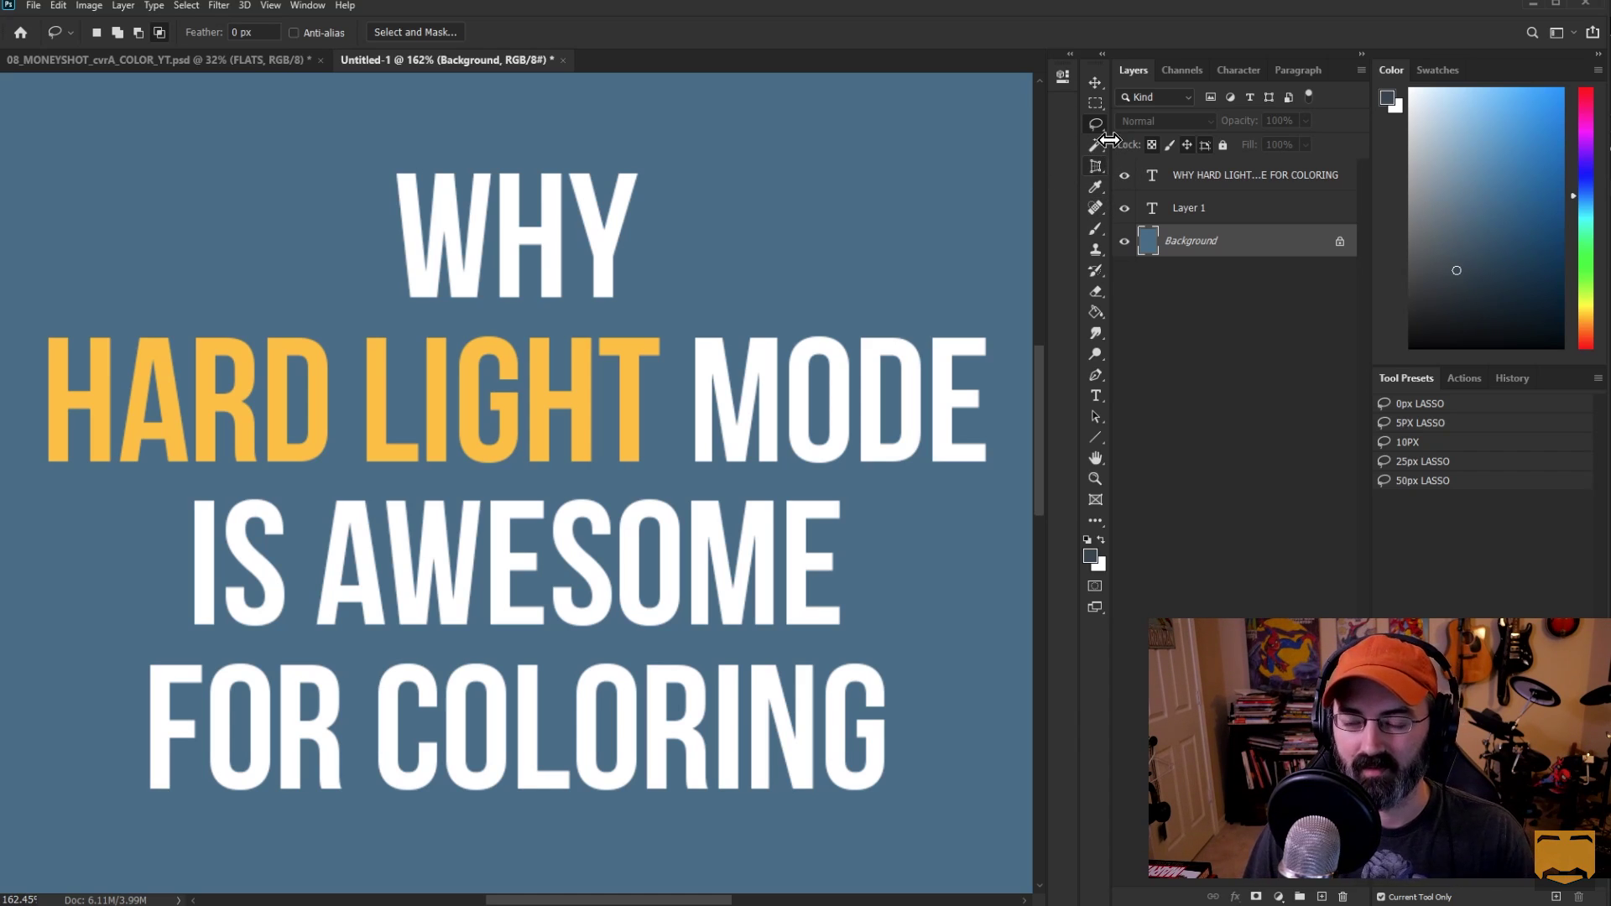
{"action": "left_click", "coordinate": [1094, 233]}
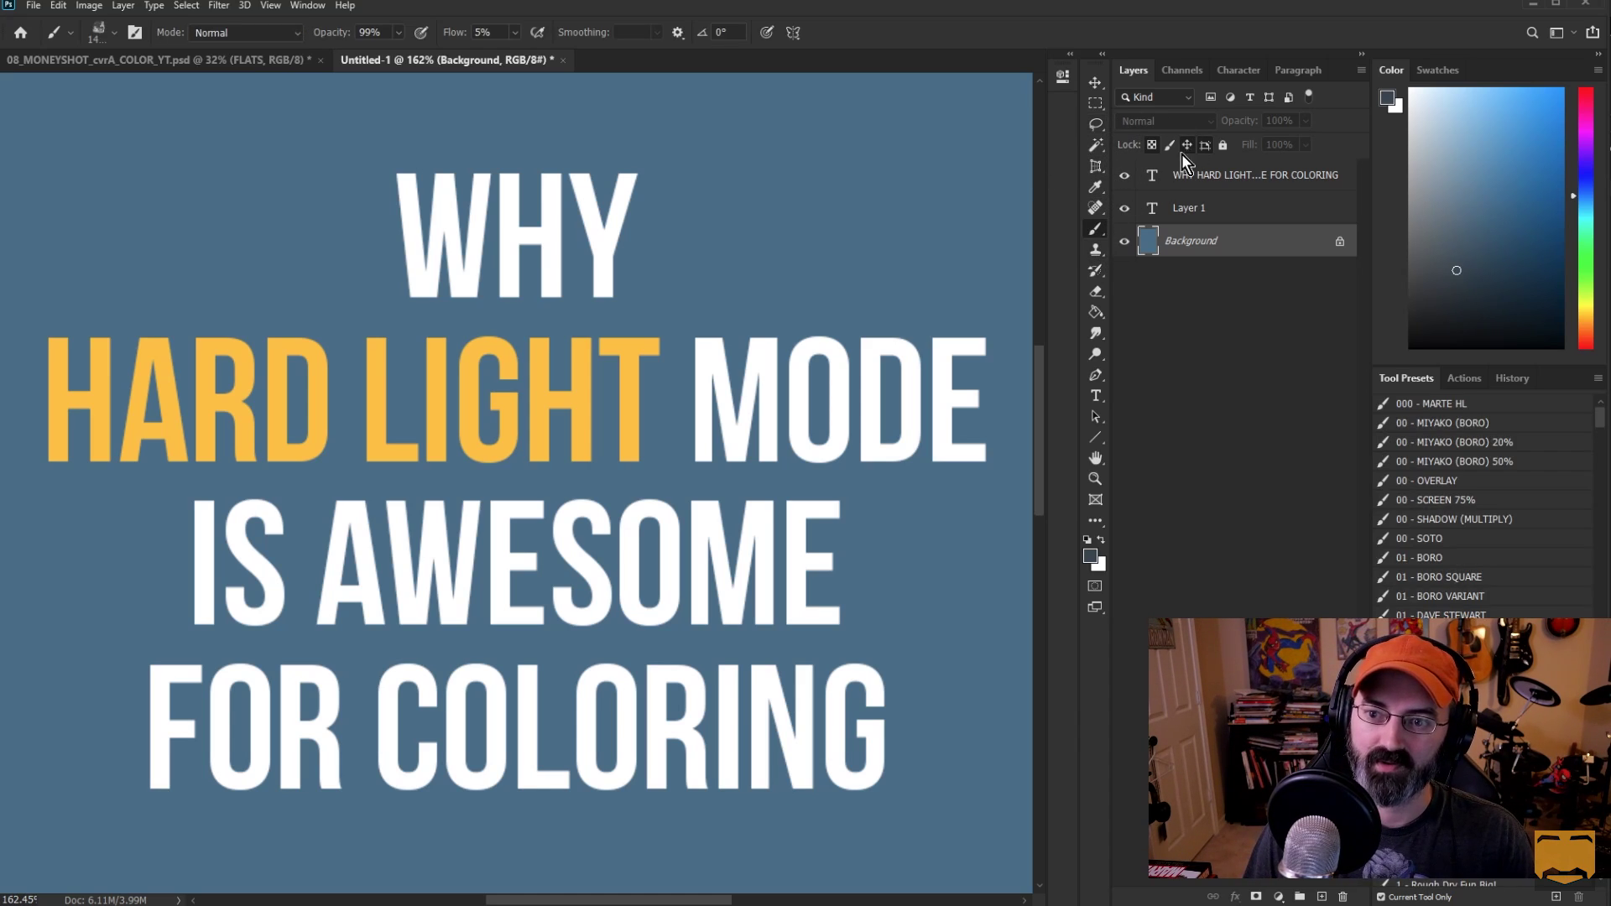
{"action": "left_click", "coordinate": [1322, 895]}
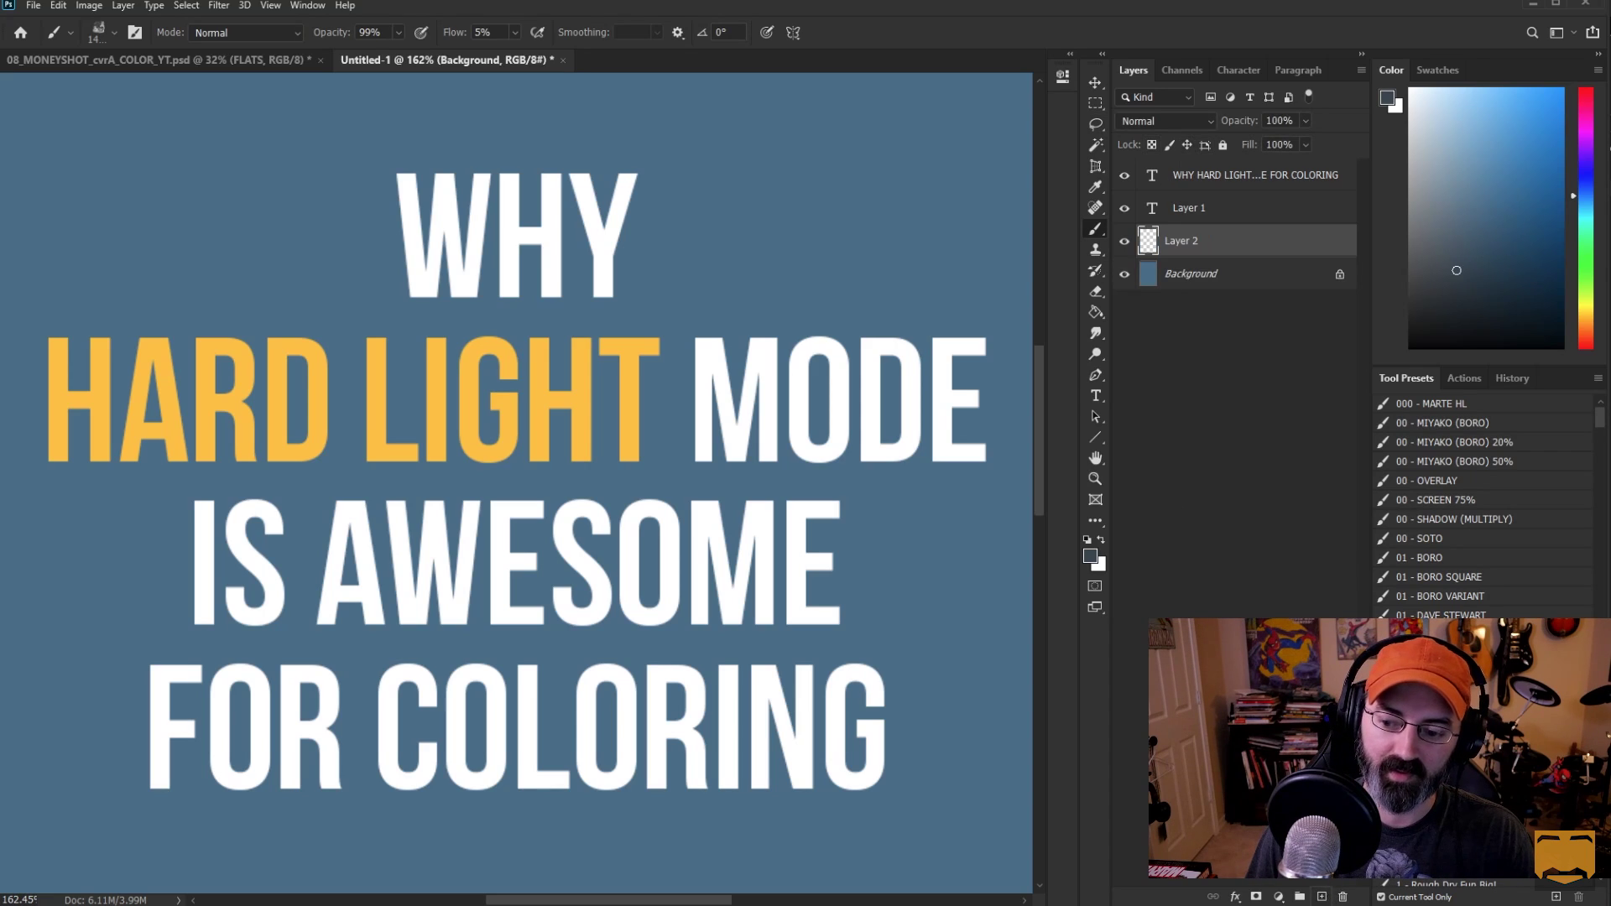
{"action": "key", "text": "g"}
{"action": "left_click", "coordinate": [1205, 120]}
{"action": "left_click", "coordinate": [1158, 313]}
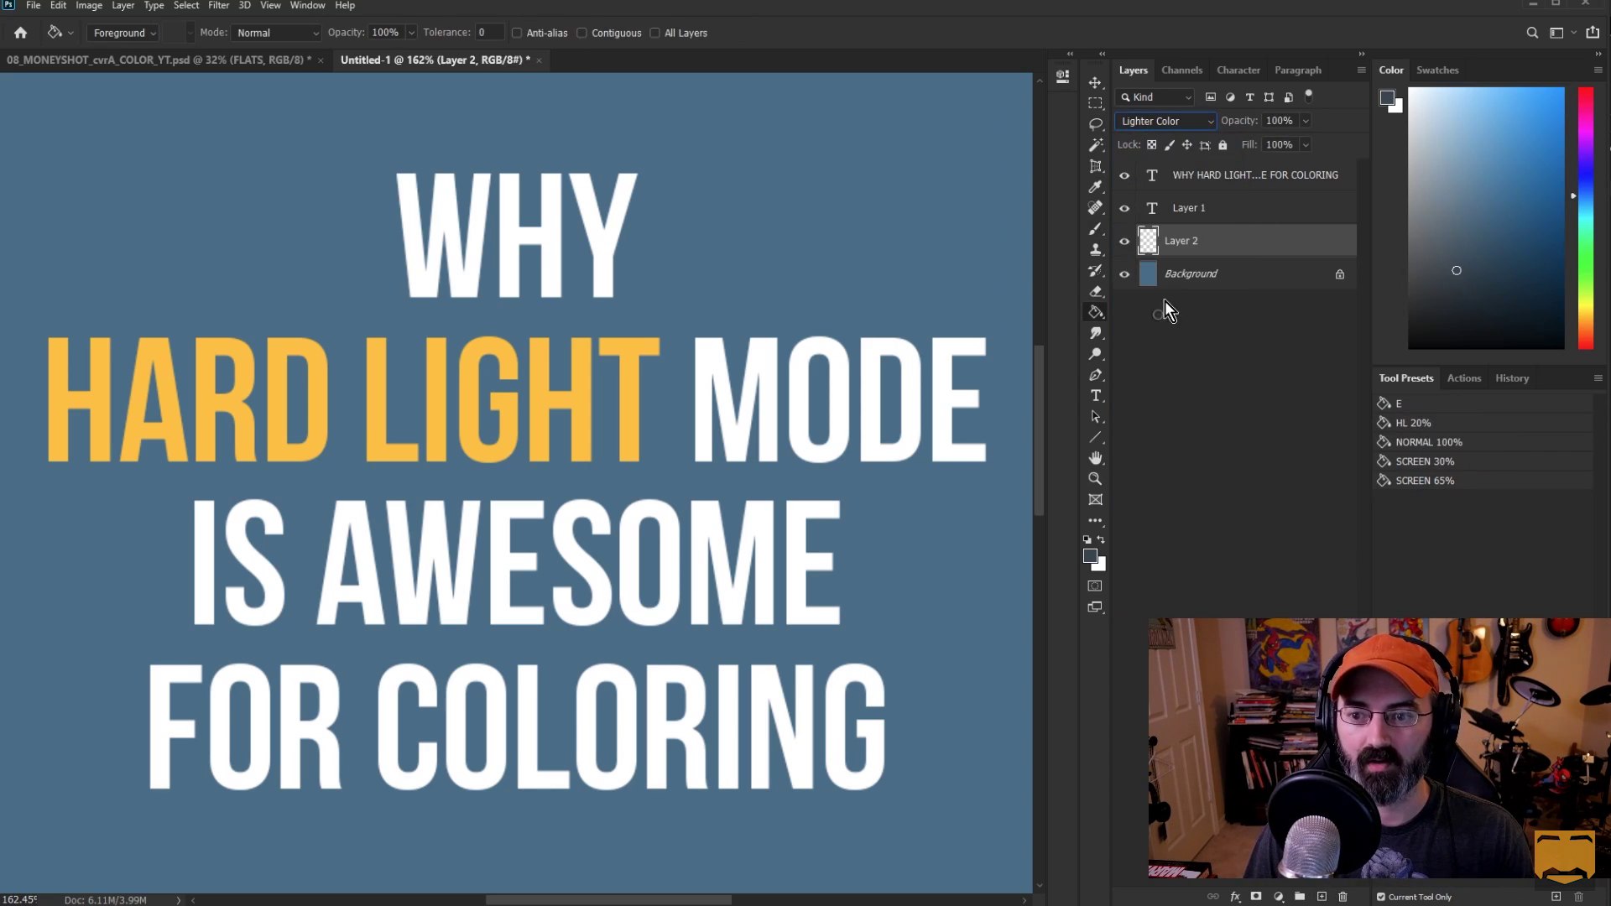
{"action": "left_click", "coordinate": [1201, 123]}
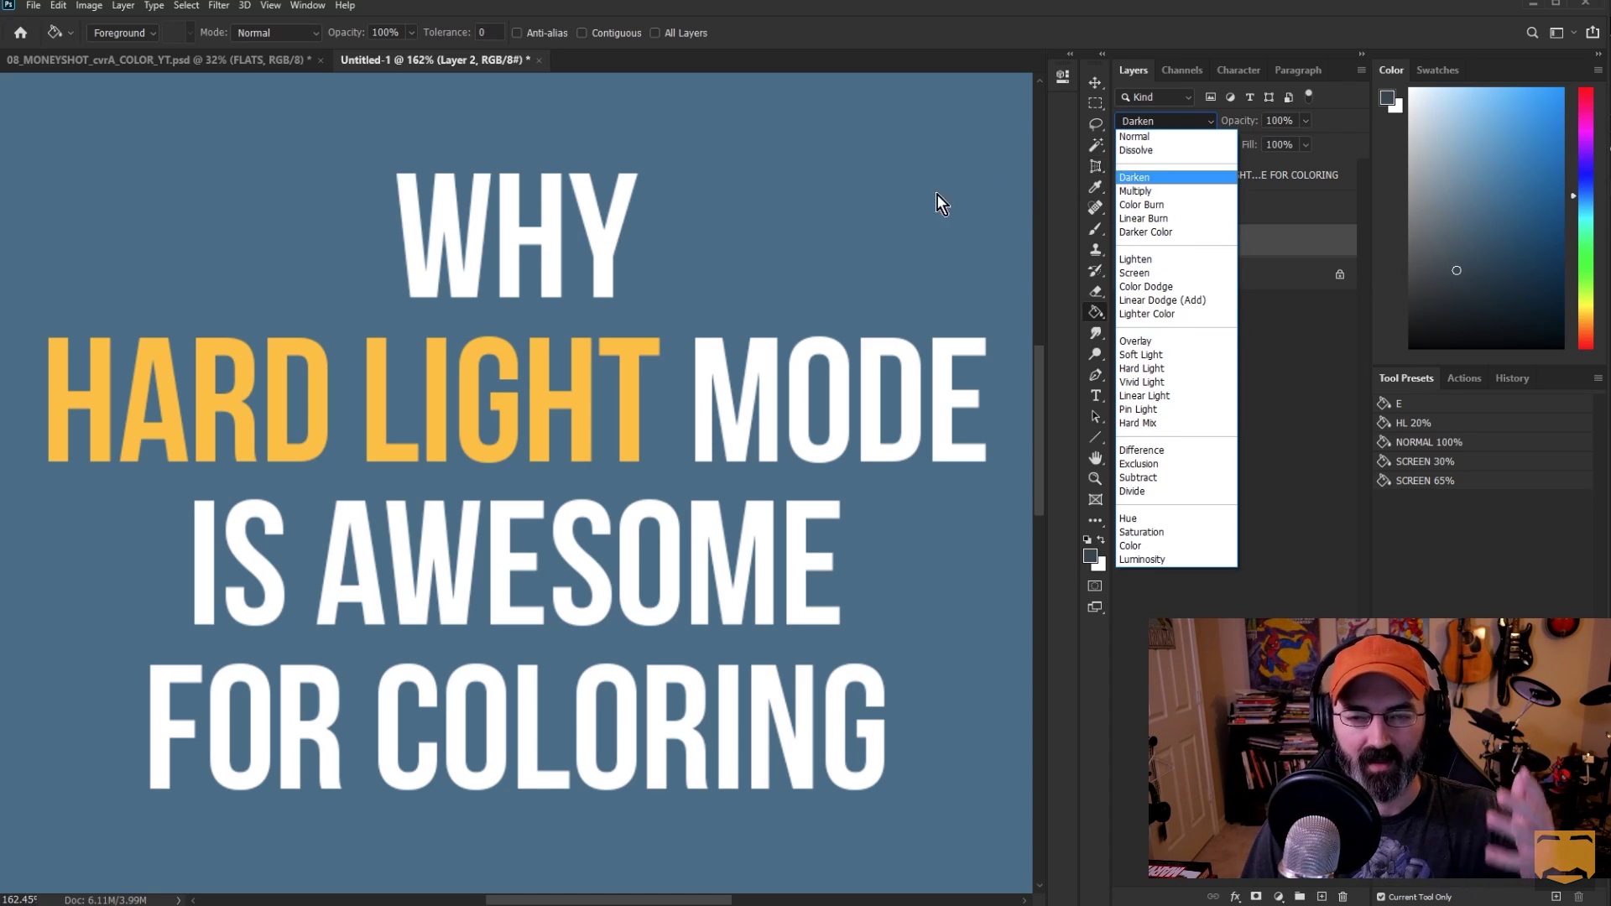
{"action": "left_click", "coordinate": [1158, 119]}
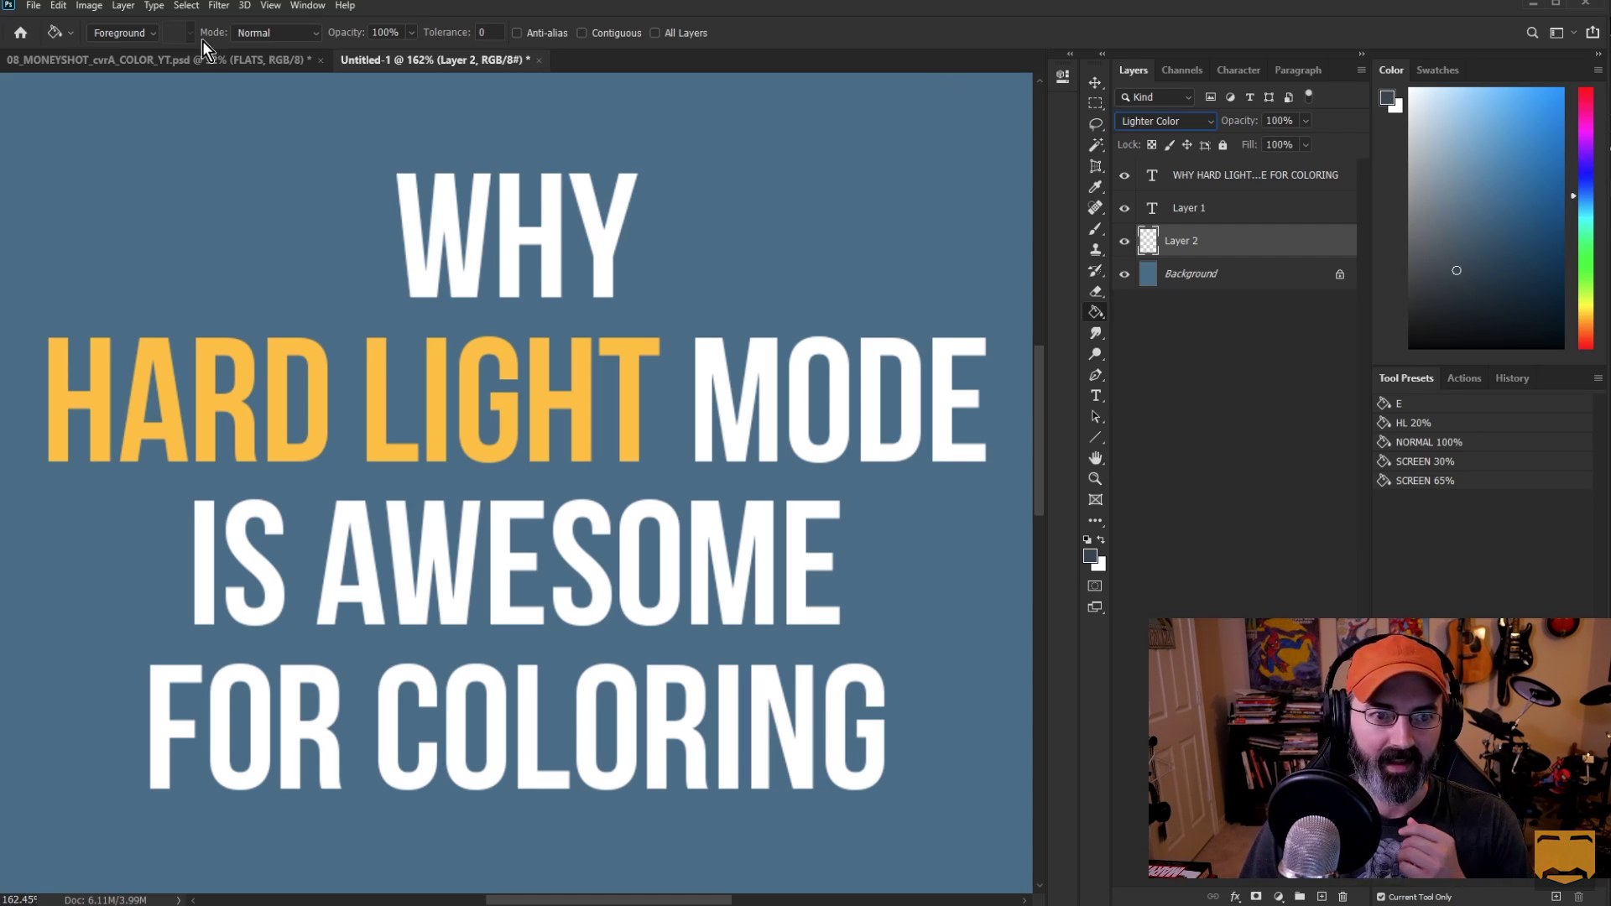
Step: In the 08_MONEYSHOT cover document, hide the RENDERING, ADJ LAYERS and GLOWS entries and show the NIGHT layer
{"action": "left_click", "coordinate": [209, 62]}
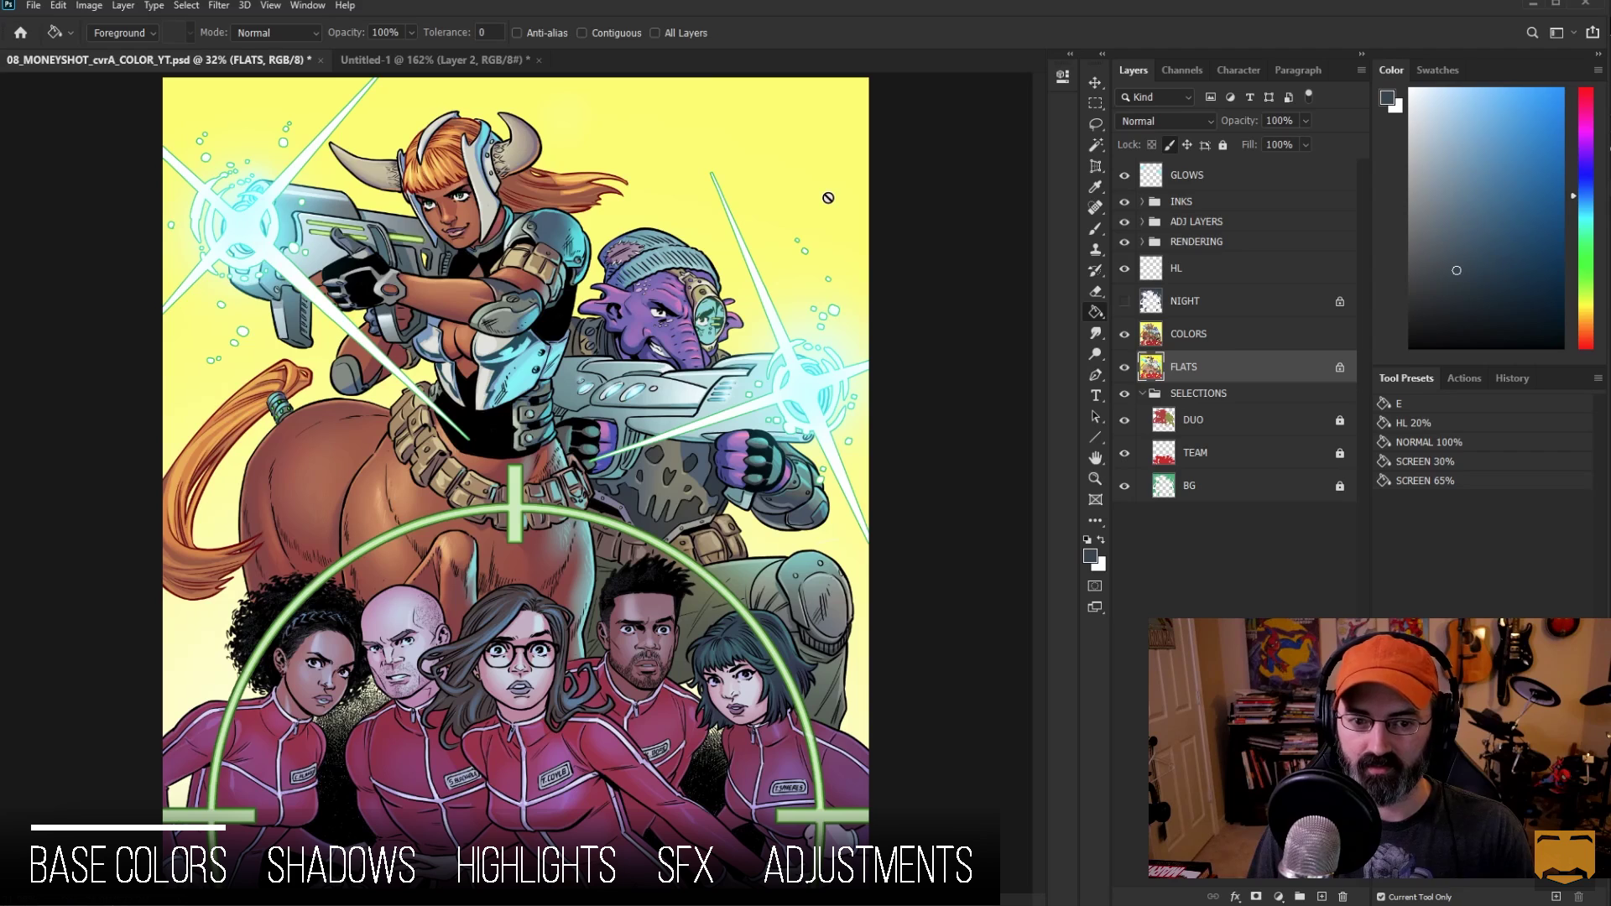
{"action": "left_click", "coordinate": [1126, 242]}
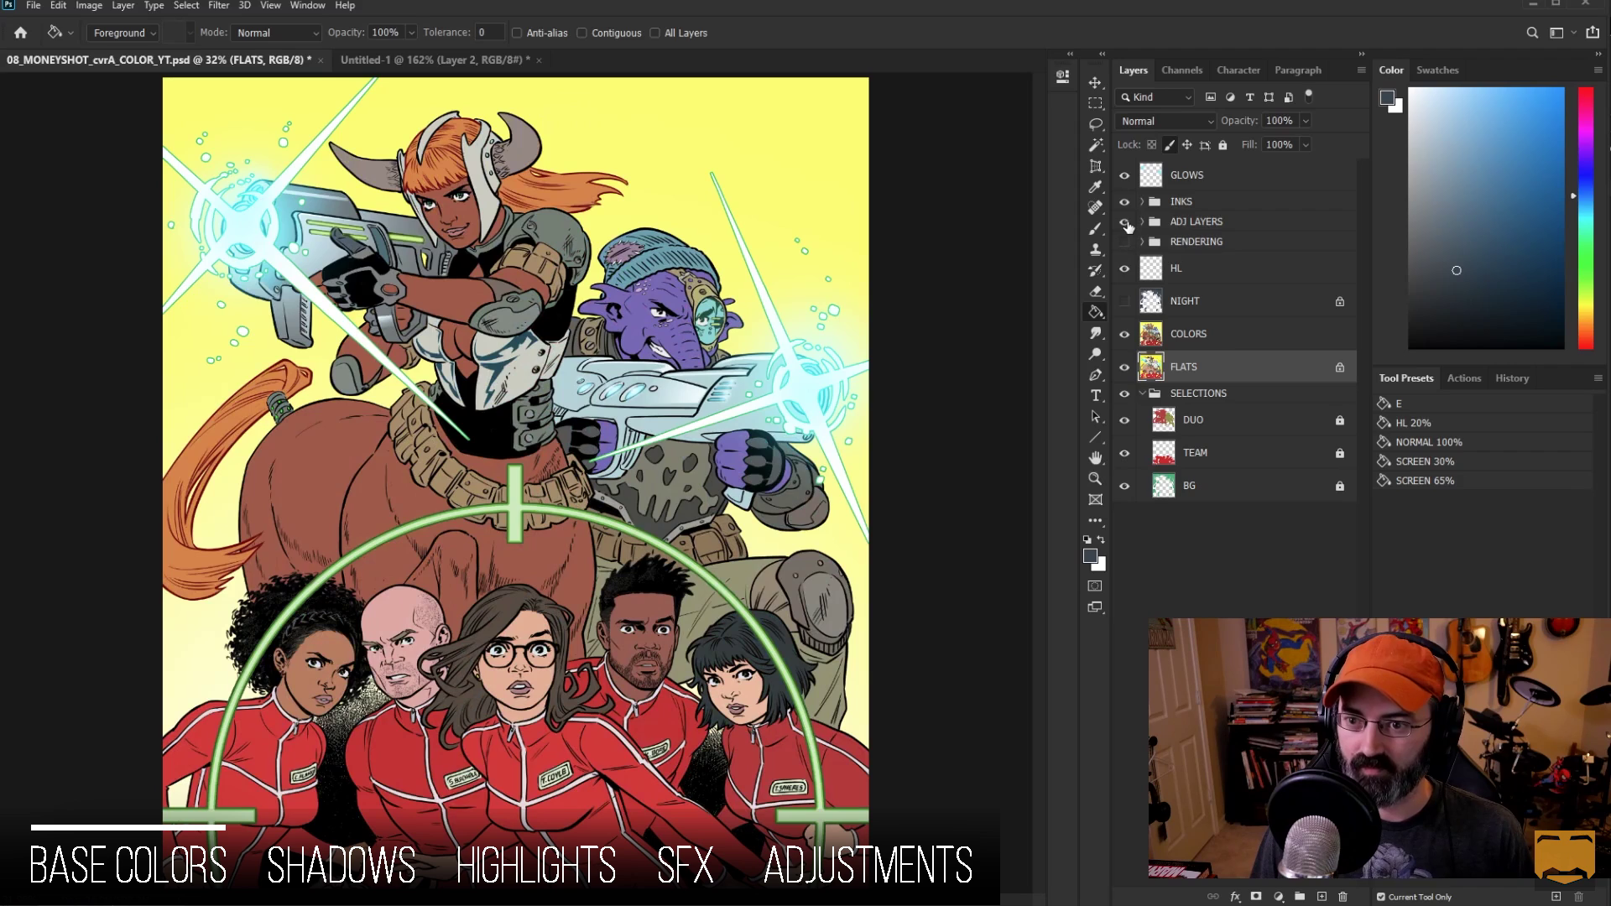
{"action": "left_click", "coordinate": [1125, 222]}
{"action": "left_click", "coordinate": [1125, 174]}
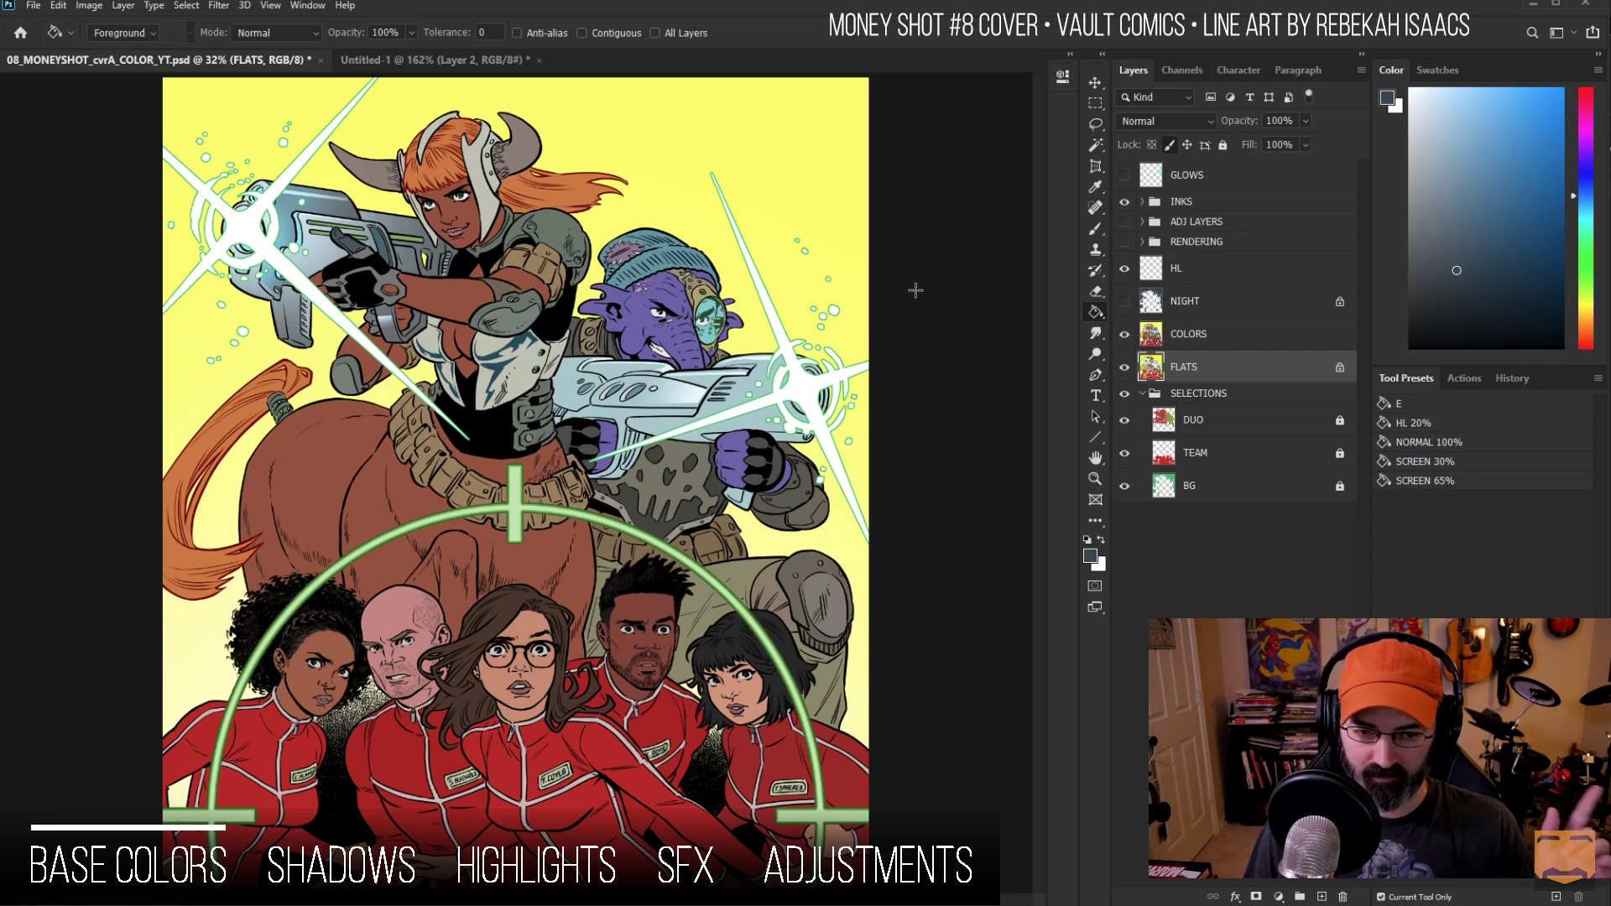
{"action": "left_click", "coordinate": [1125, 302]}
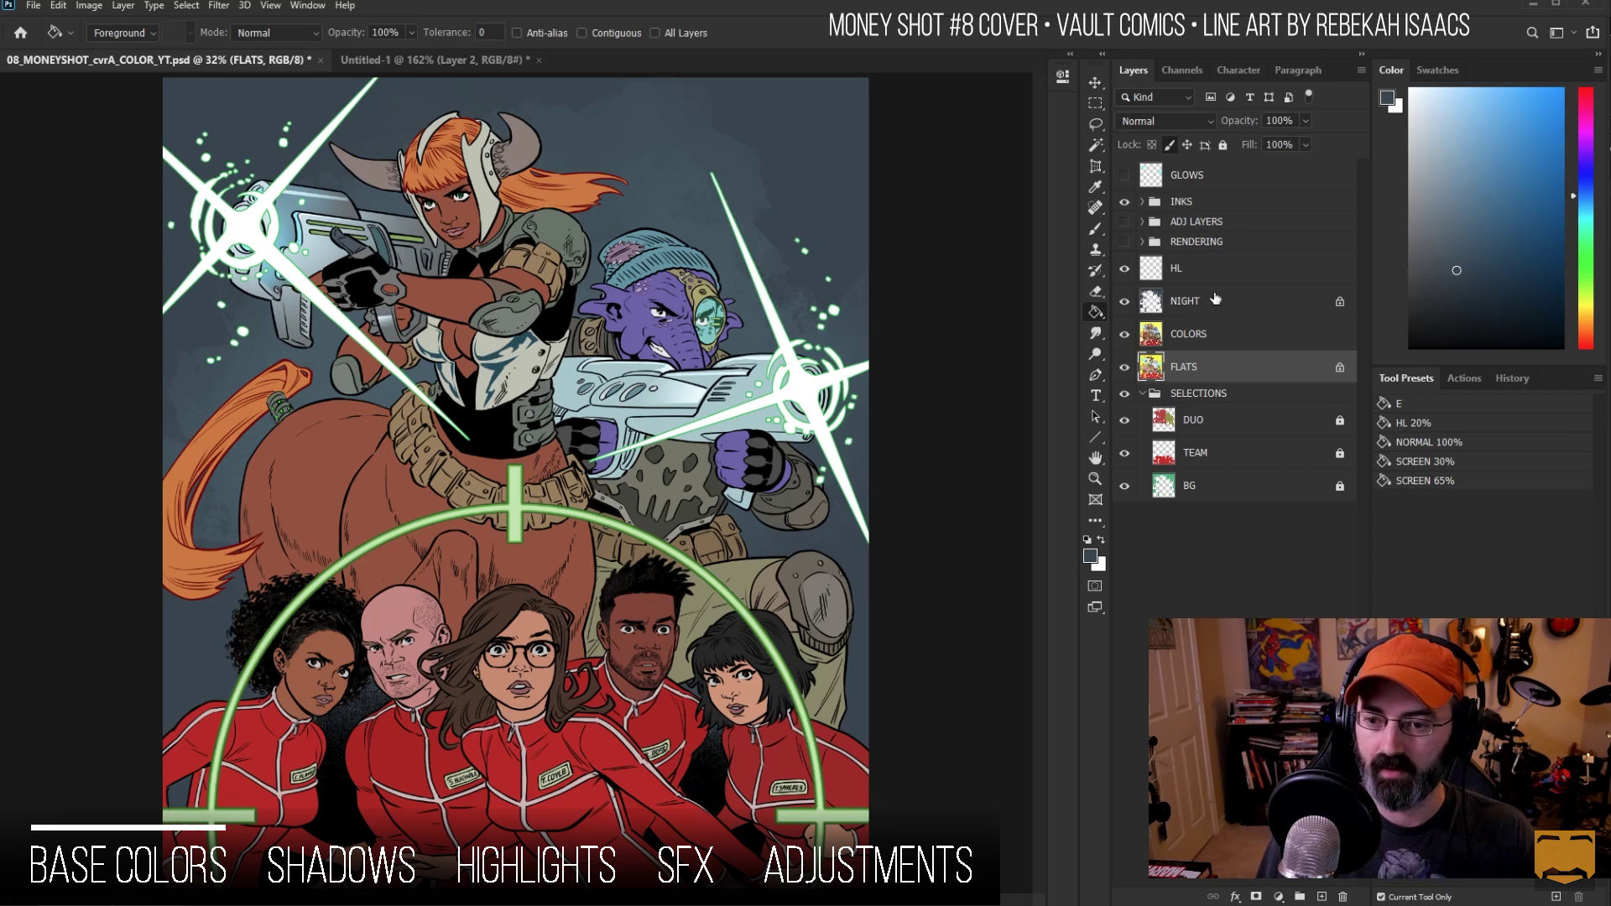
Step: Add a Hard Light layer named HL above COLORS and load the DUO layer's shapes as a selection
{"action": "left_click", "coordinate": [1209, 338]}
{"action": "key", "text": "ctrl+shift+n"}
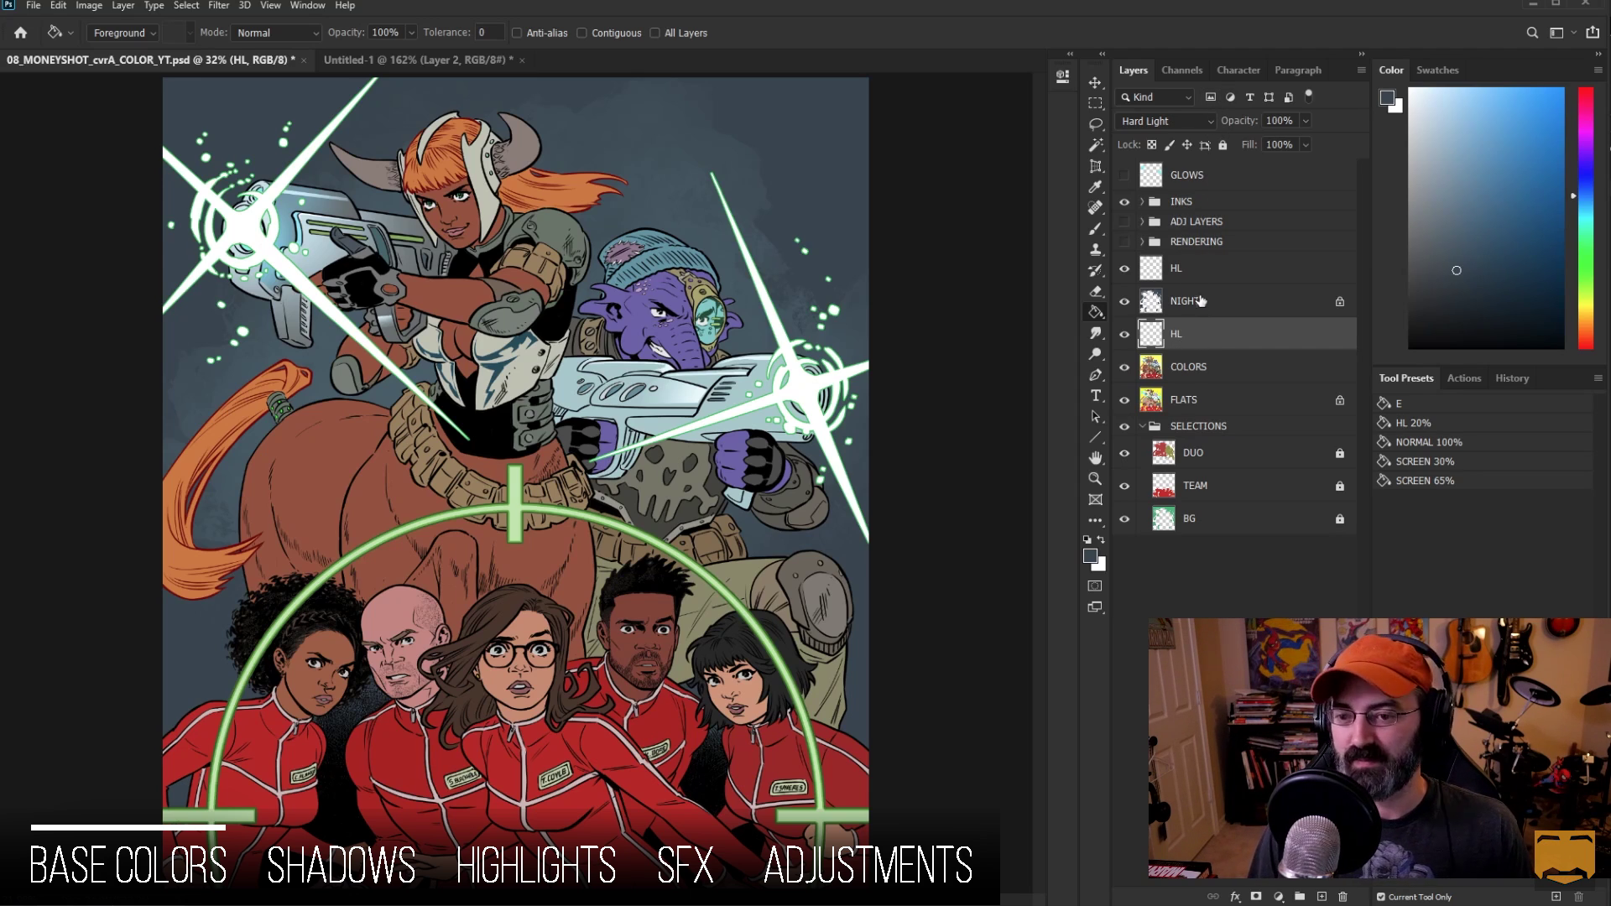
{"action": "left_click", "coordinate": [1155, 425], "text": "ctrl"}
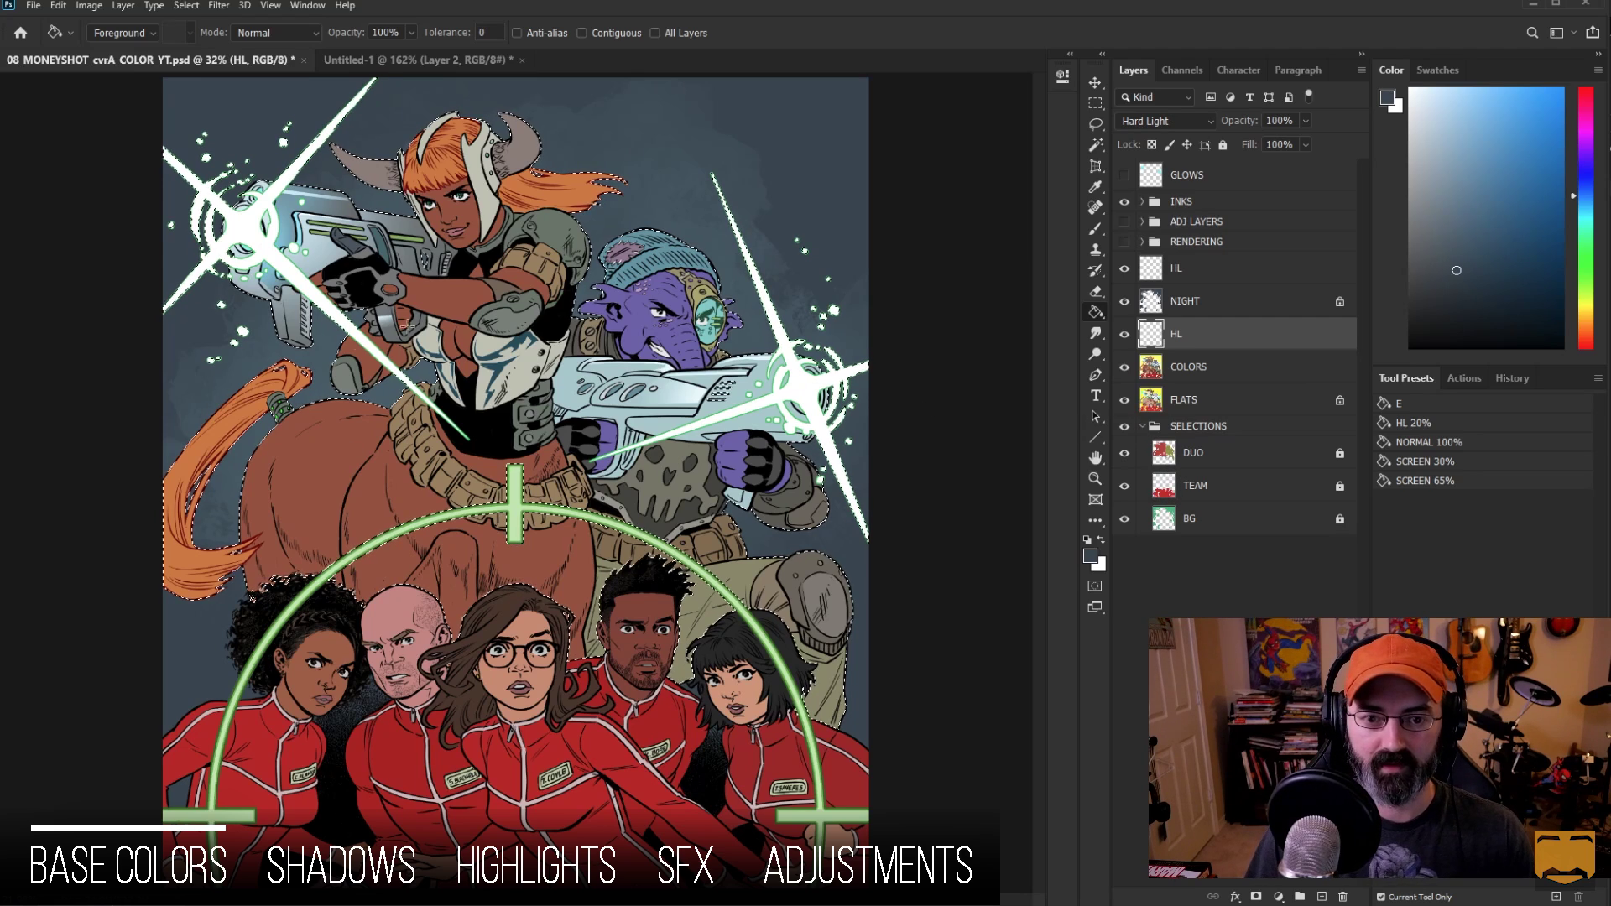
Step: View the DUO layer alone to check its two figure shapes, and reload them as the selection
{"action": "left_click", "coordinate": [1125, 453], "text": "alt"}
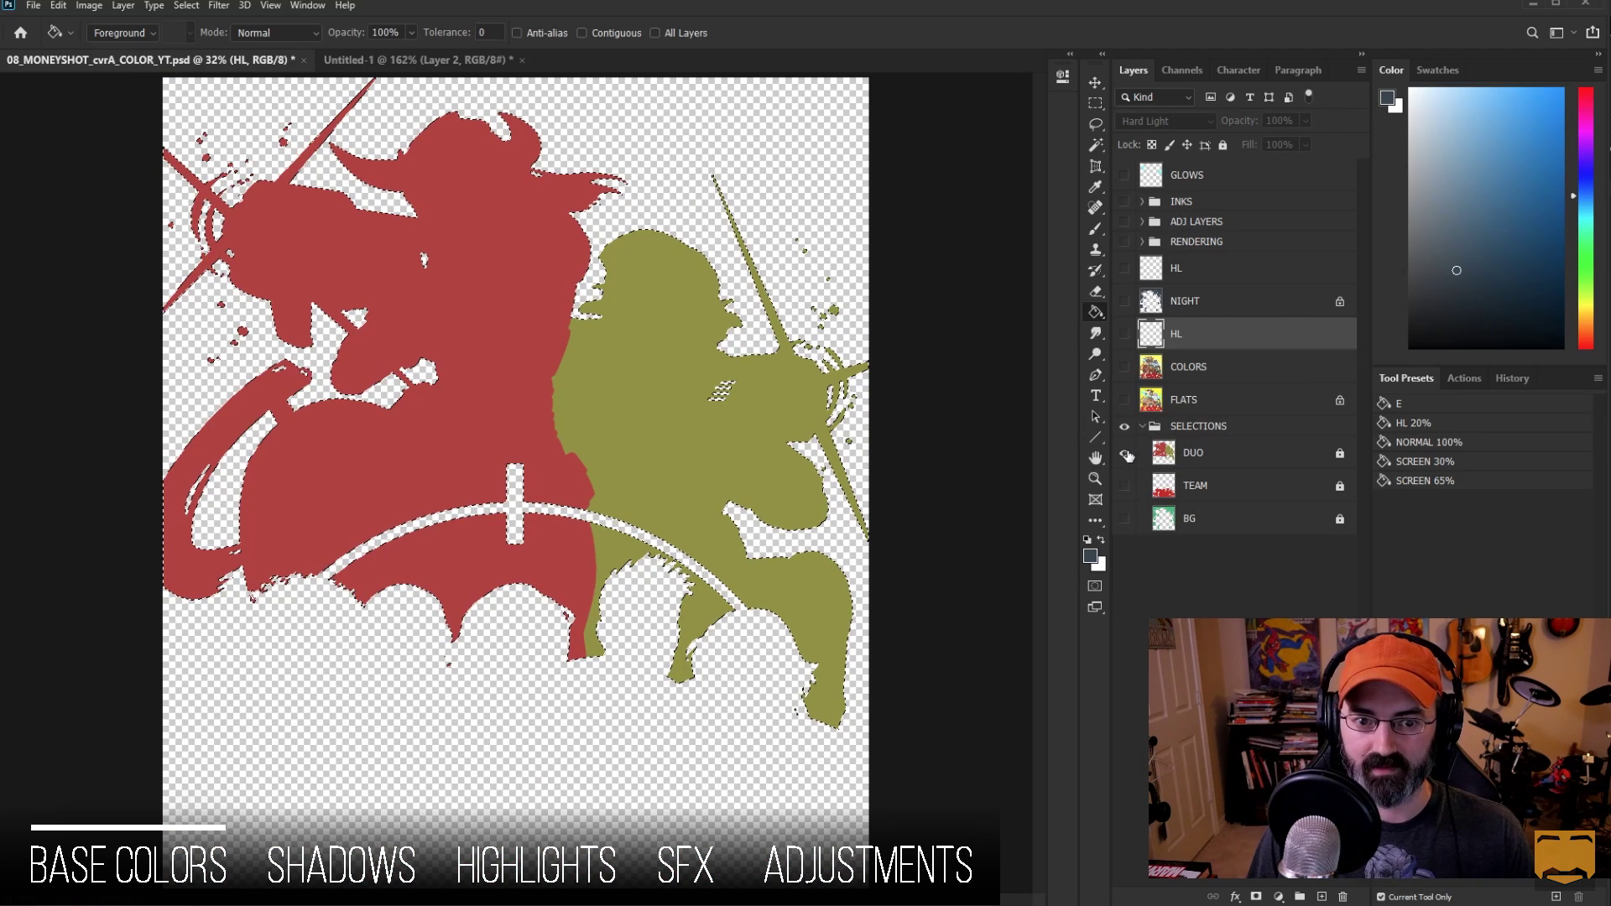
{"action": "left_click", "coordinate": [1125, 455], "text": "alt"}
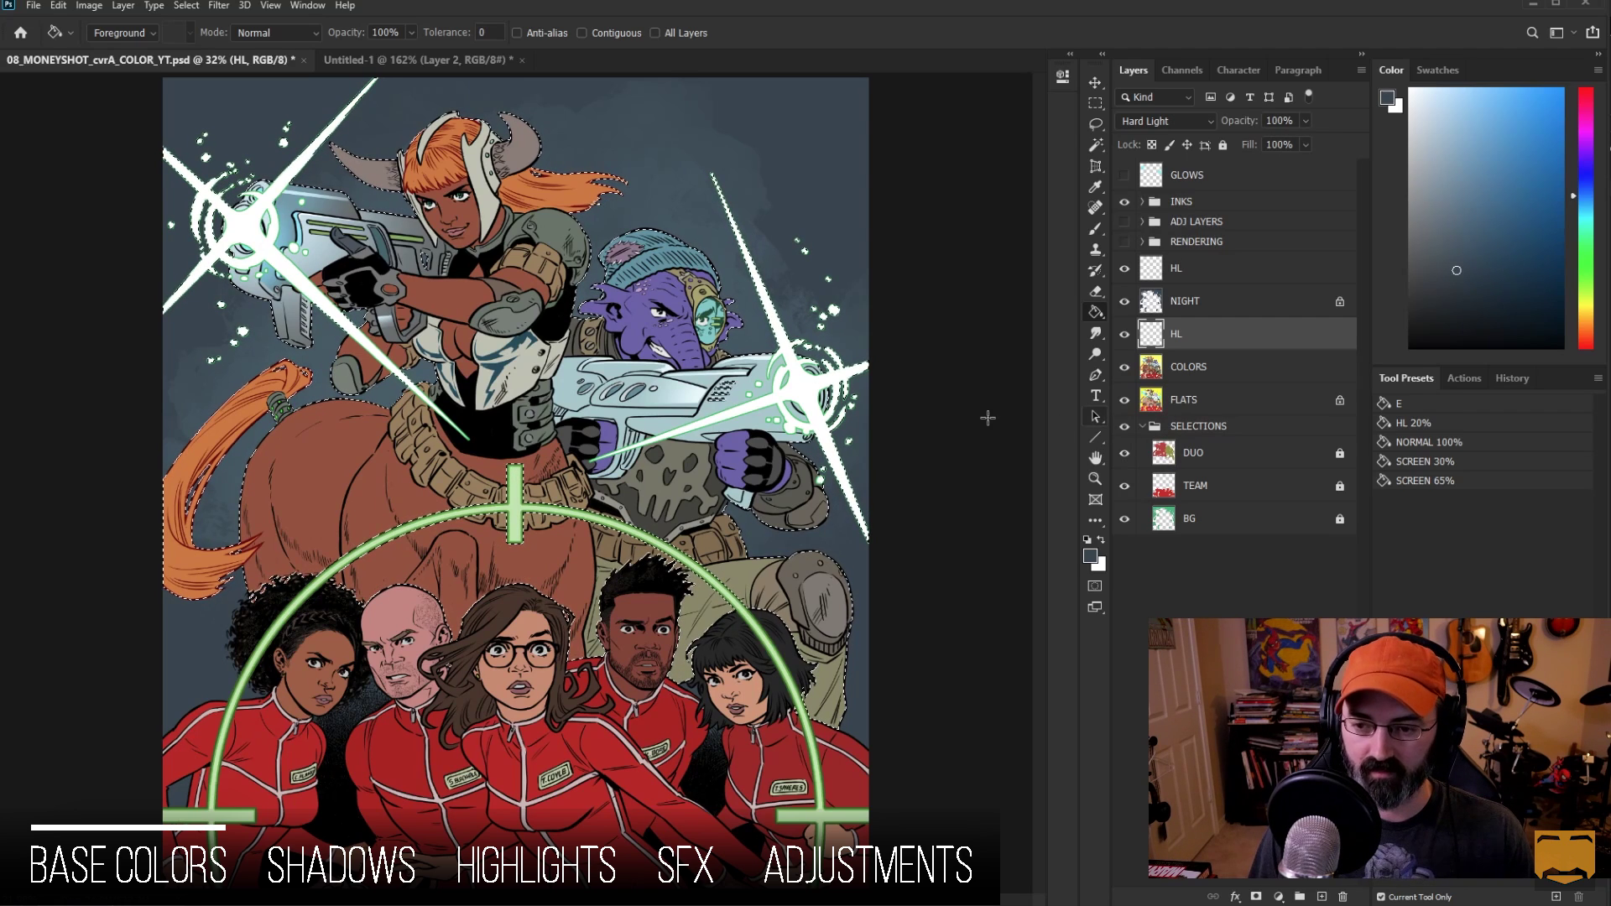
{"action": "key", "text": "ctrl+d"}
{"action": "key", "text": "l"}
{"action": "left_click", "coordinate": [1165, 449], "text": "ctrl"}
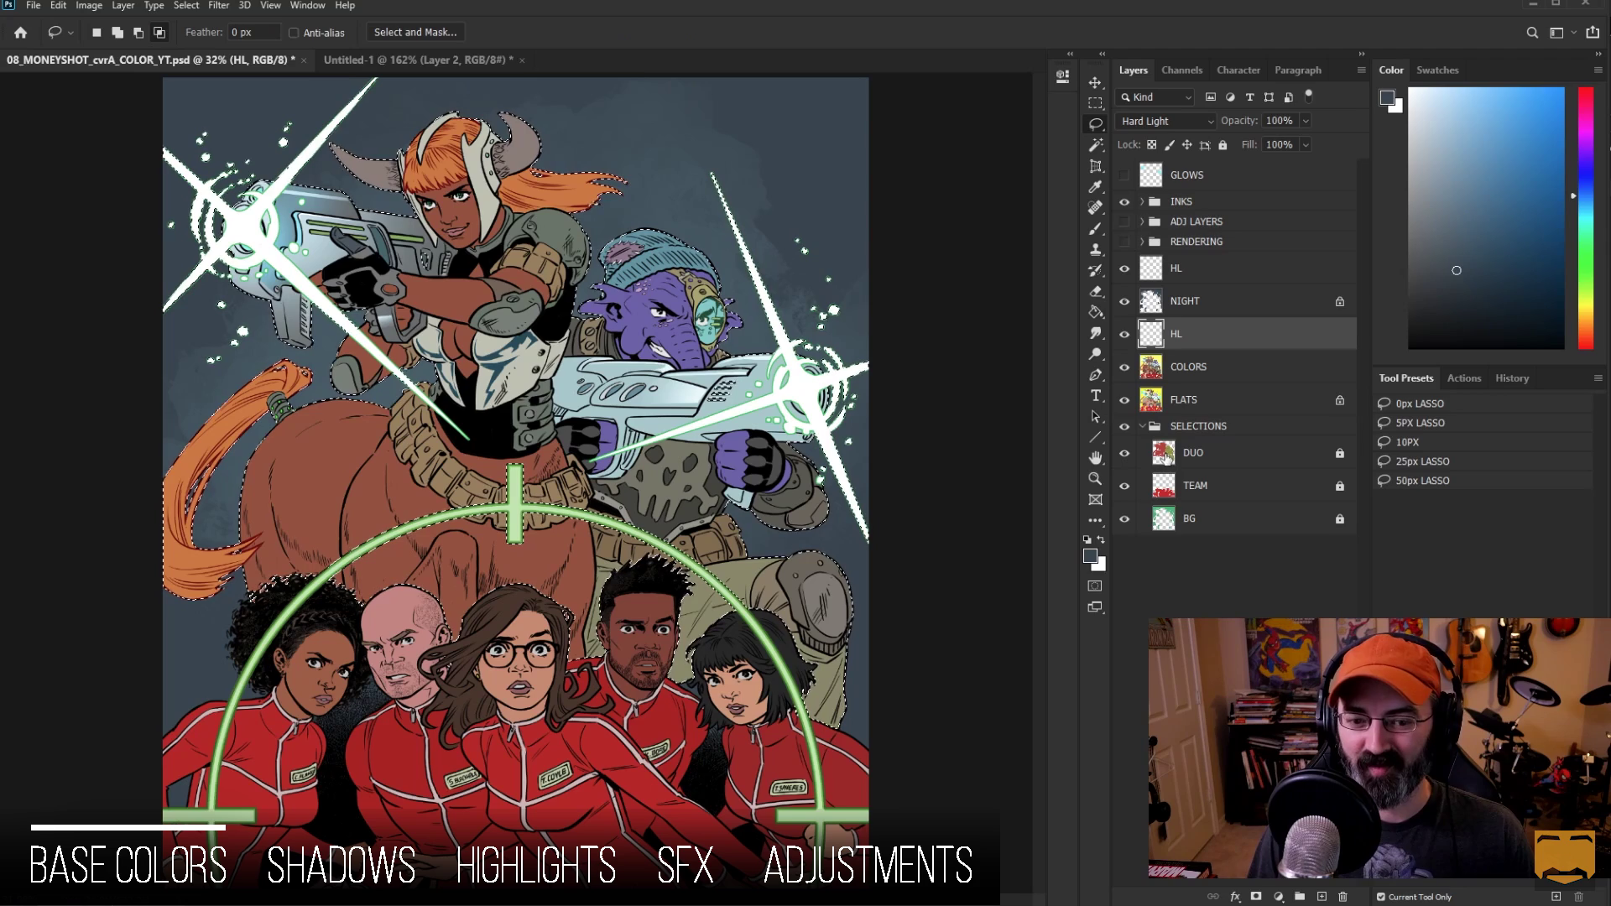
{"action": "left_click", "coordinate": [1126, 454], "text": "alt"}
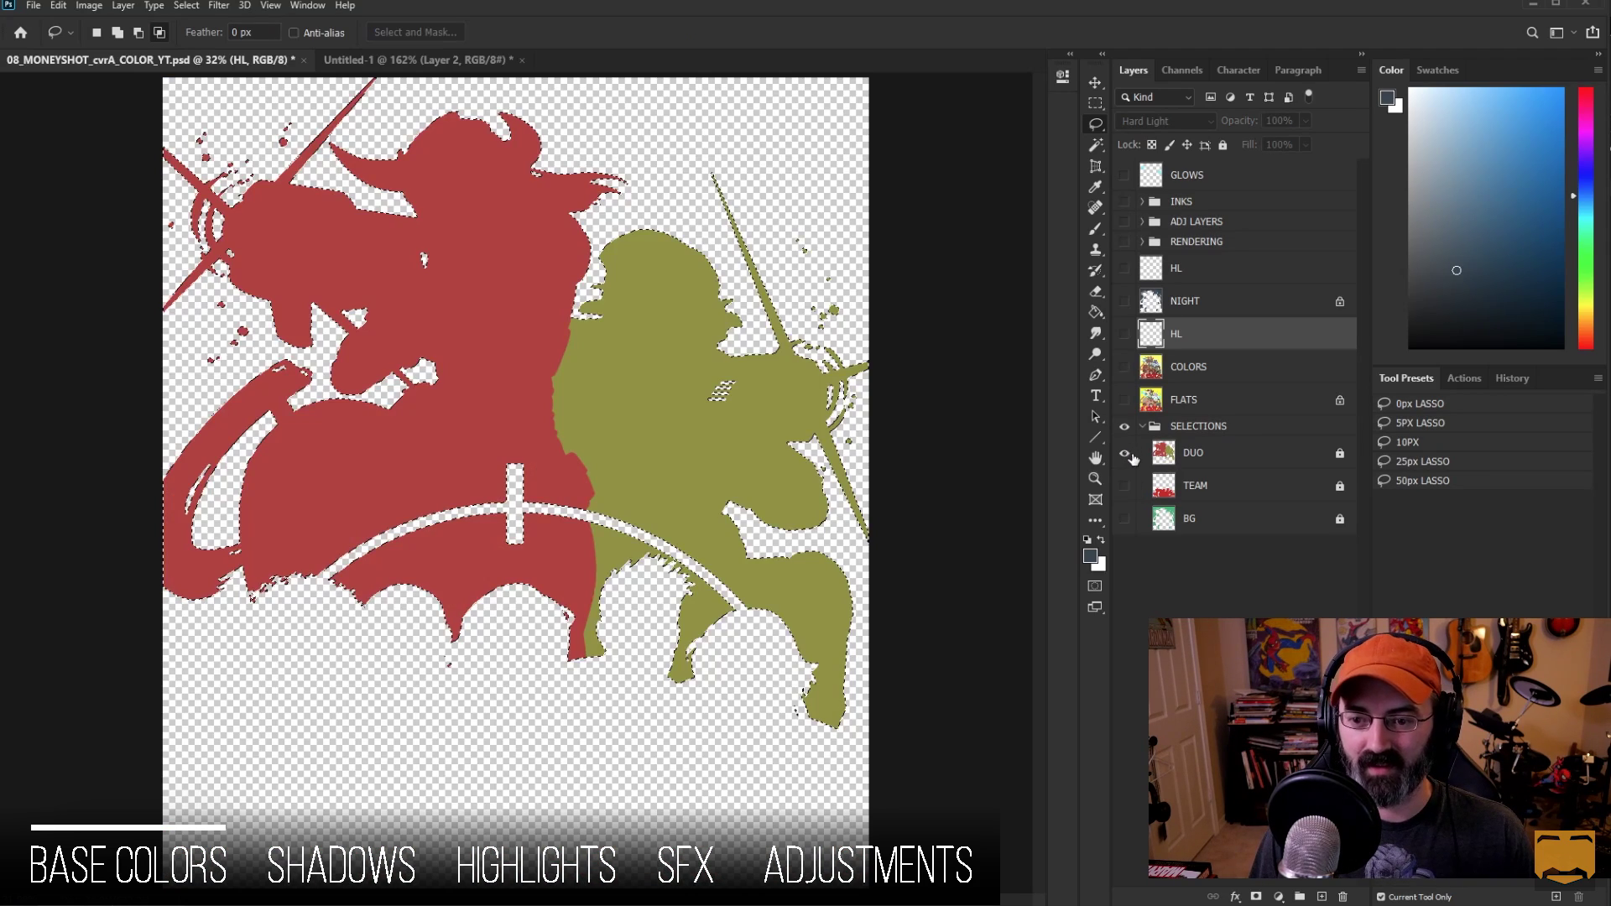
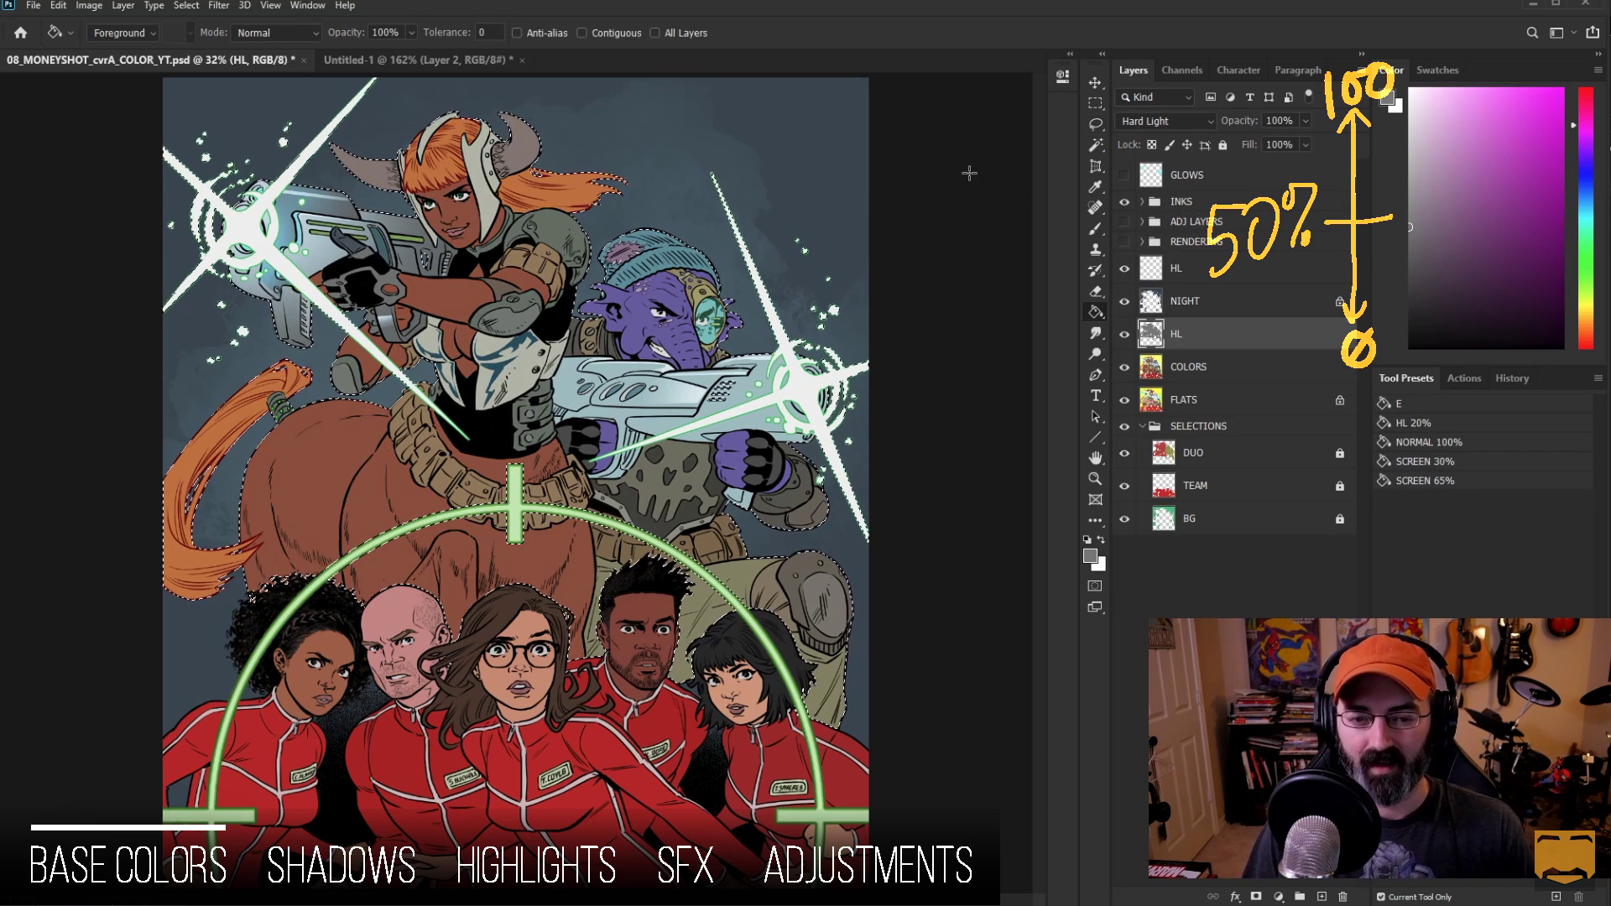
Step: Undo the 50% gray fill on the HL layer, fill the DUO selection with the gray again, and undo it
{"action": "key", "text": "ctrl+z"}
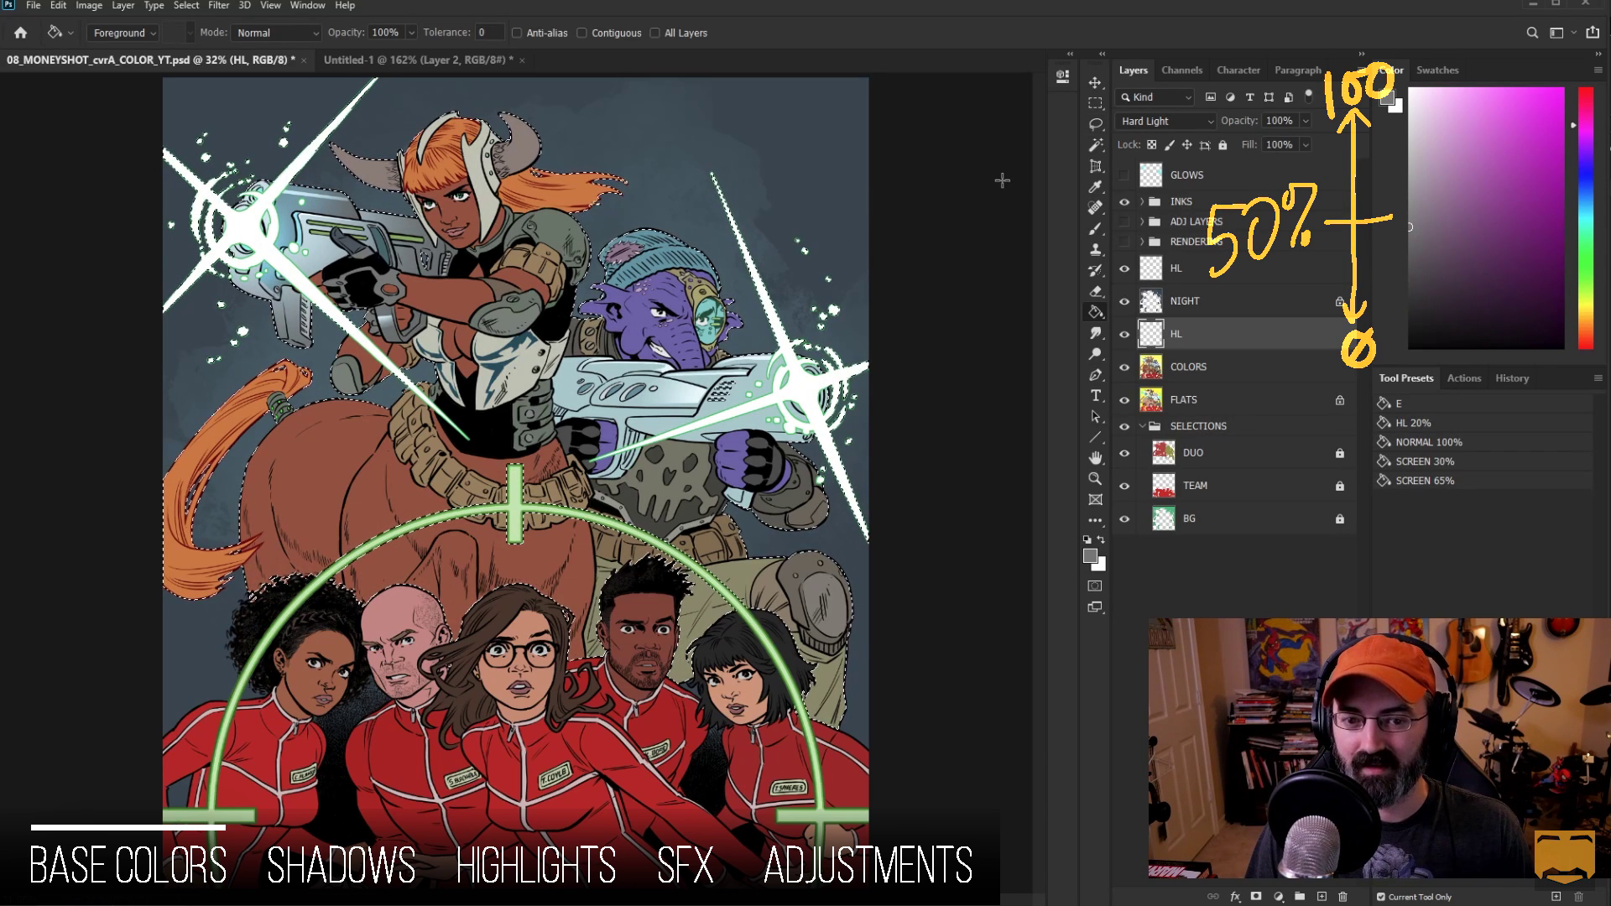
{"action": "key", "text": "alt+BackSpace"}
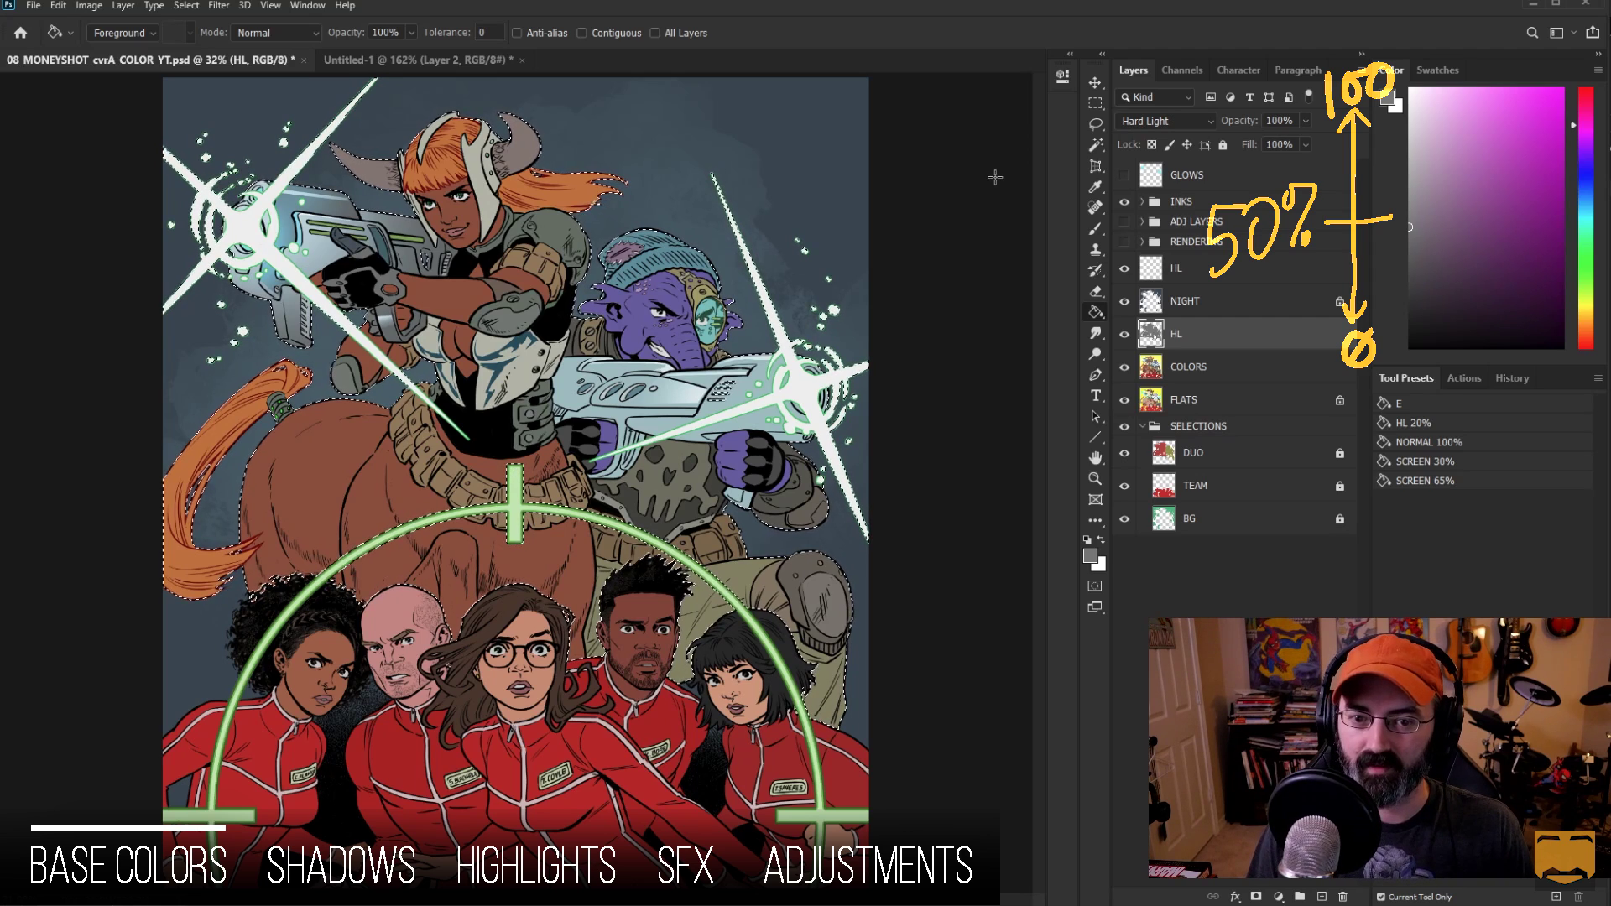
{"action": "key", "text": "ctrl+z"}
Step: Choose a blue hue and fill the DUO selection on the new HL layer with a light, muted blue
{"action": "left_click", "coordinate": [1586, 190]}
{"action": "left_click", "coordinate": [1454, 217]}
{"action": "left_click_drag", "start_coordinate": [1454, 217], "coordinate": [1406, 206]}
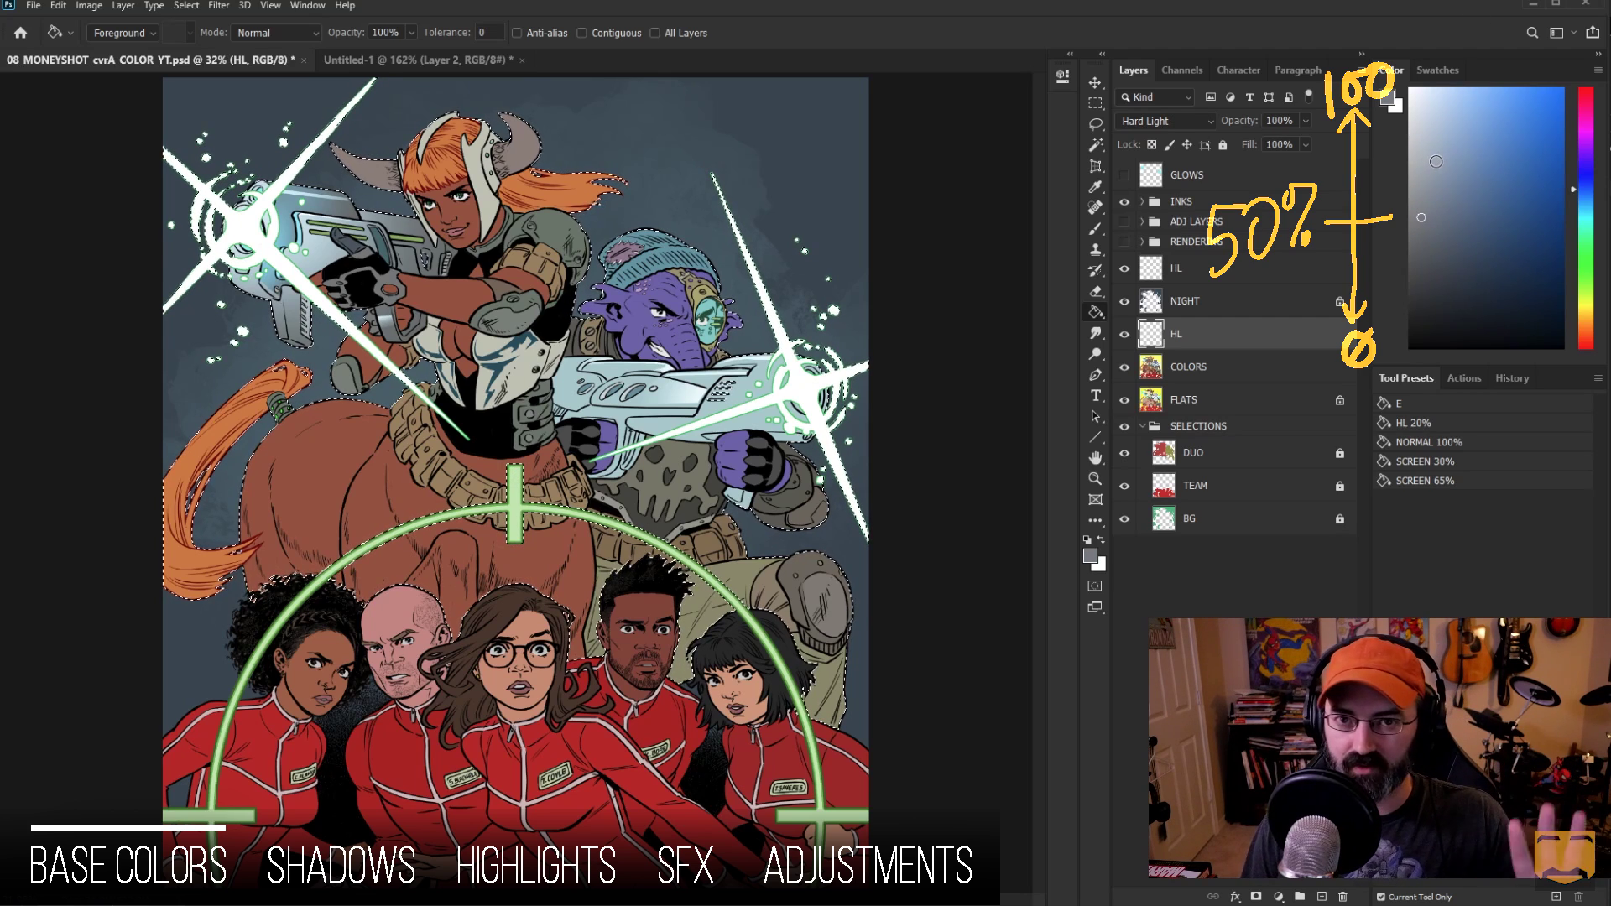
{"action": "left_click_drag", "start_coordinate": [1424, 213], "coordinate": [1439, 226]}
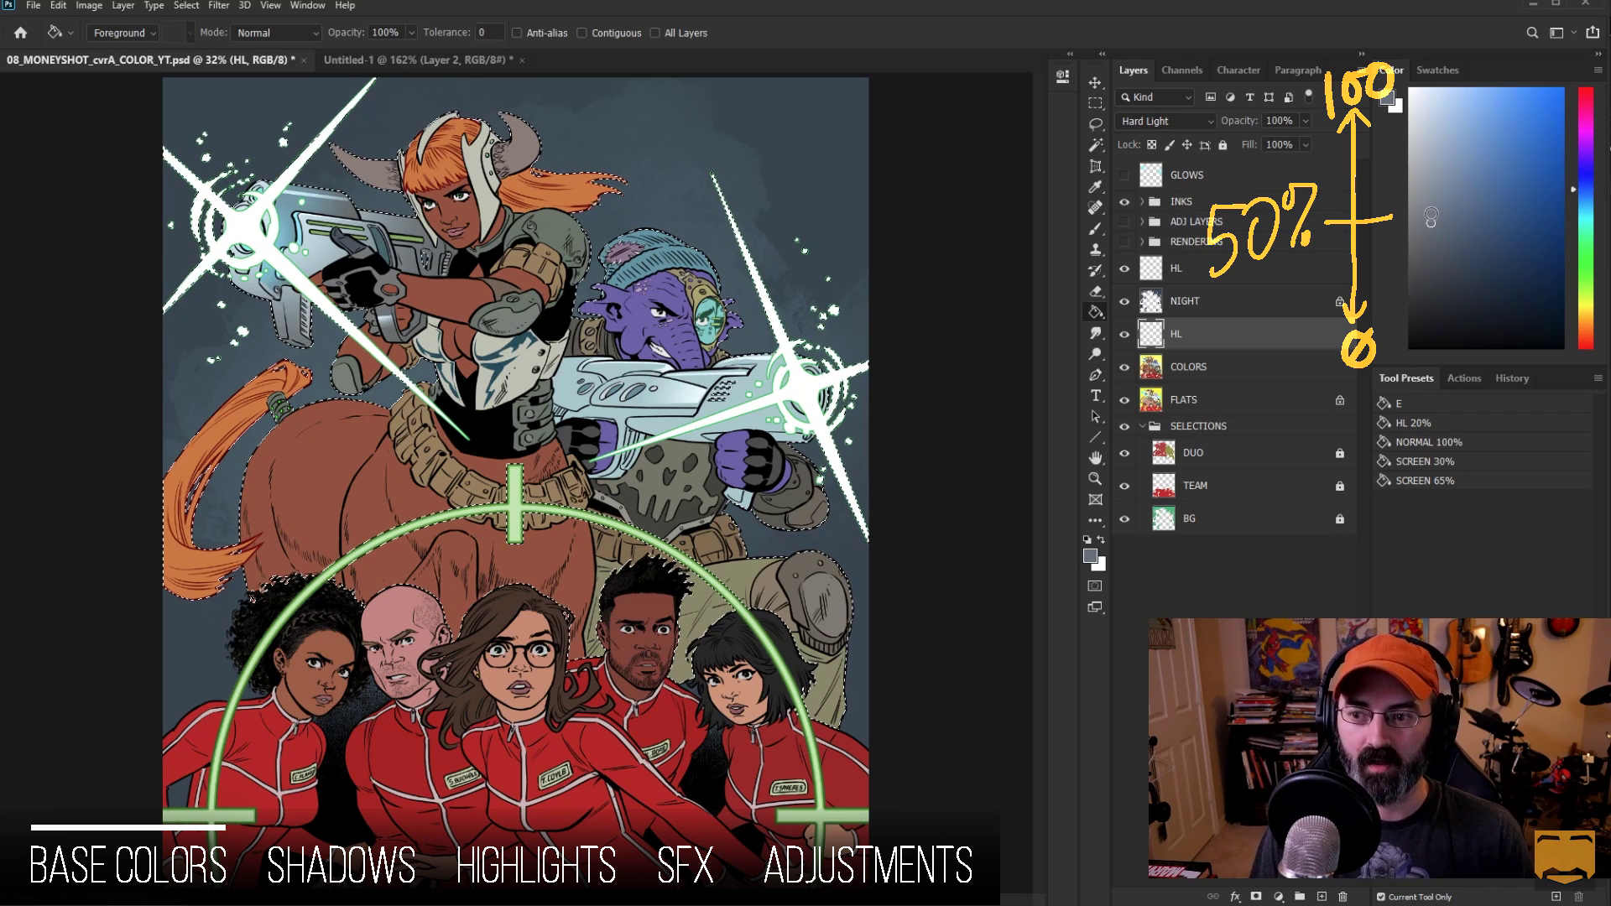
{"action": "left_click_drag", "start_coordinate": [1431, 224], "coordinate": [1423, 233]}
{"action": "left_click", "coordinate": [1443, 141]}
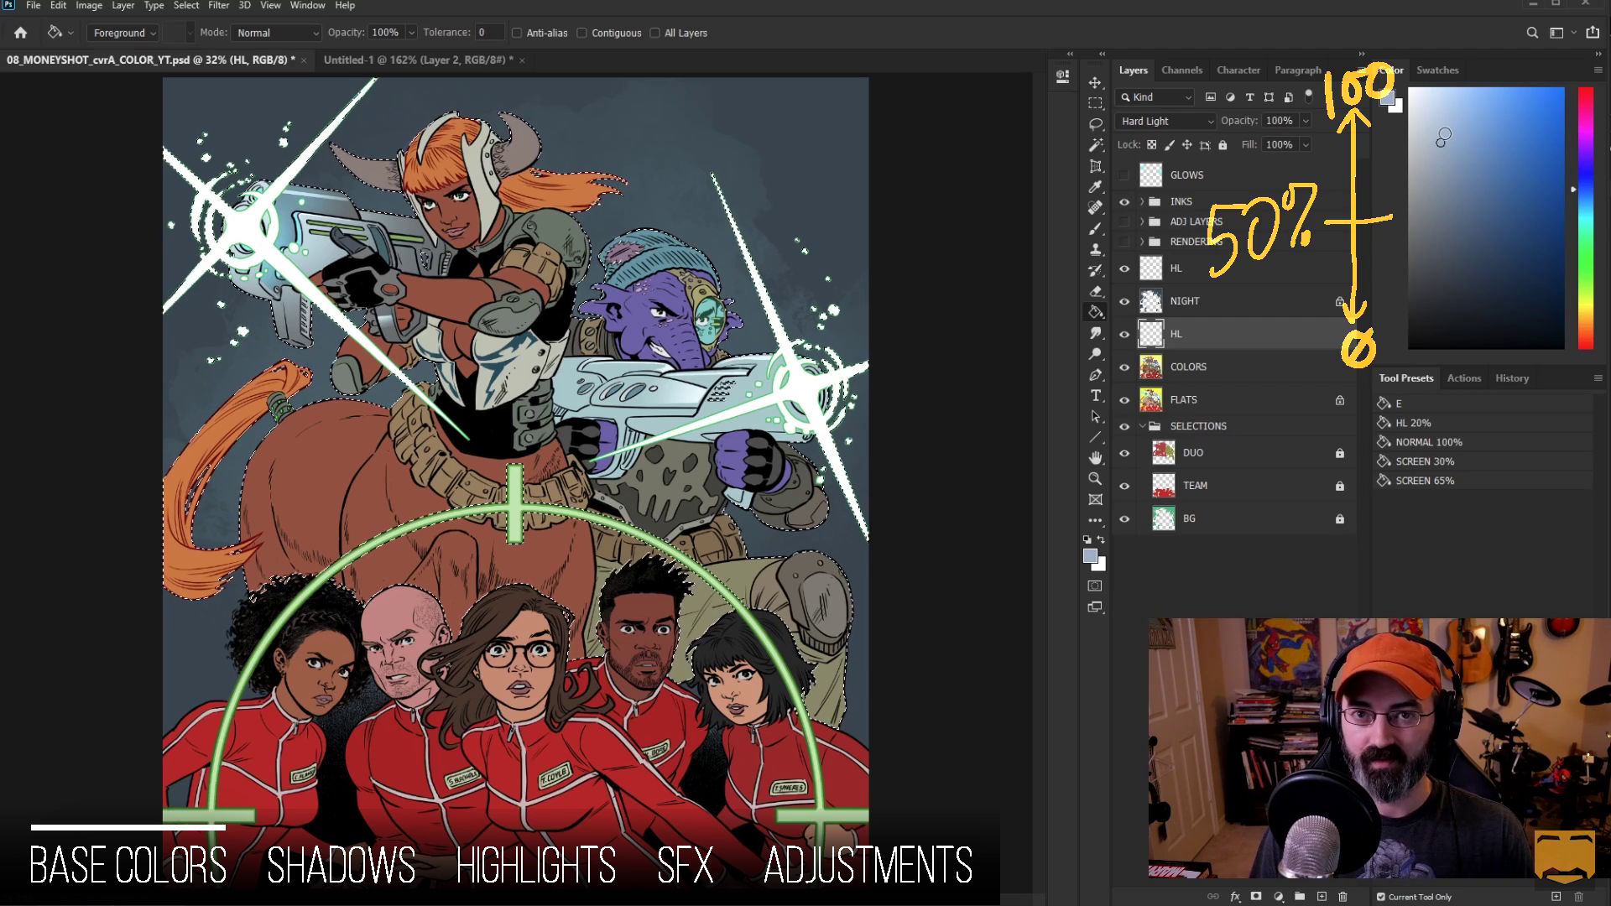
{"action": "key", "text": "alt+BackSpace"}
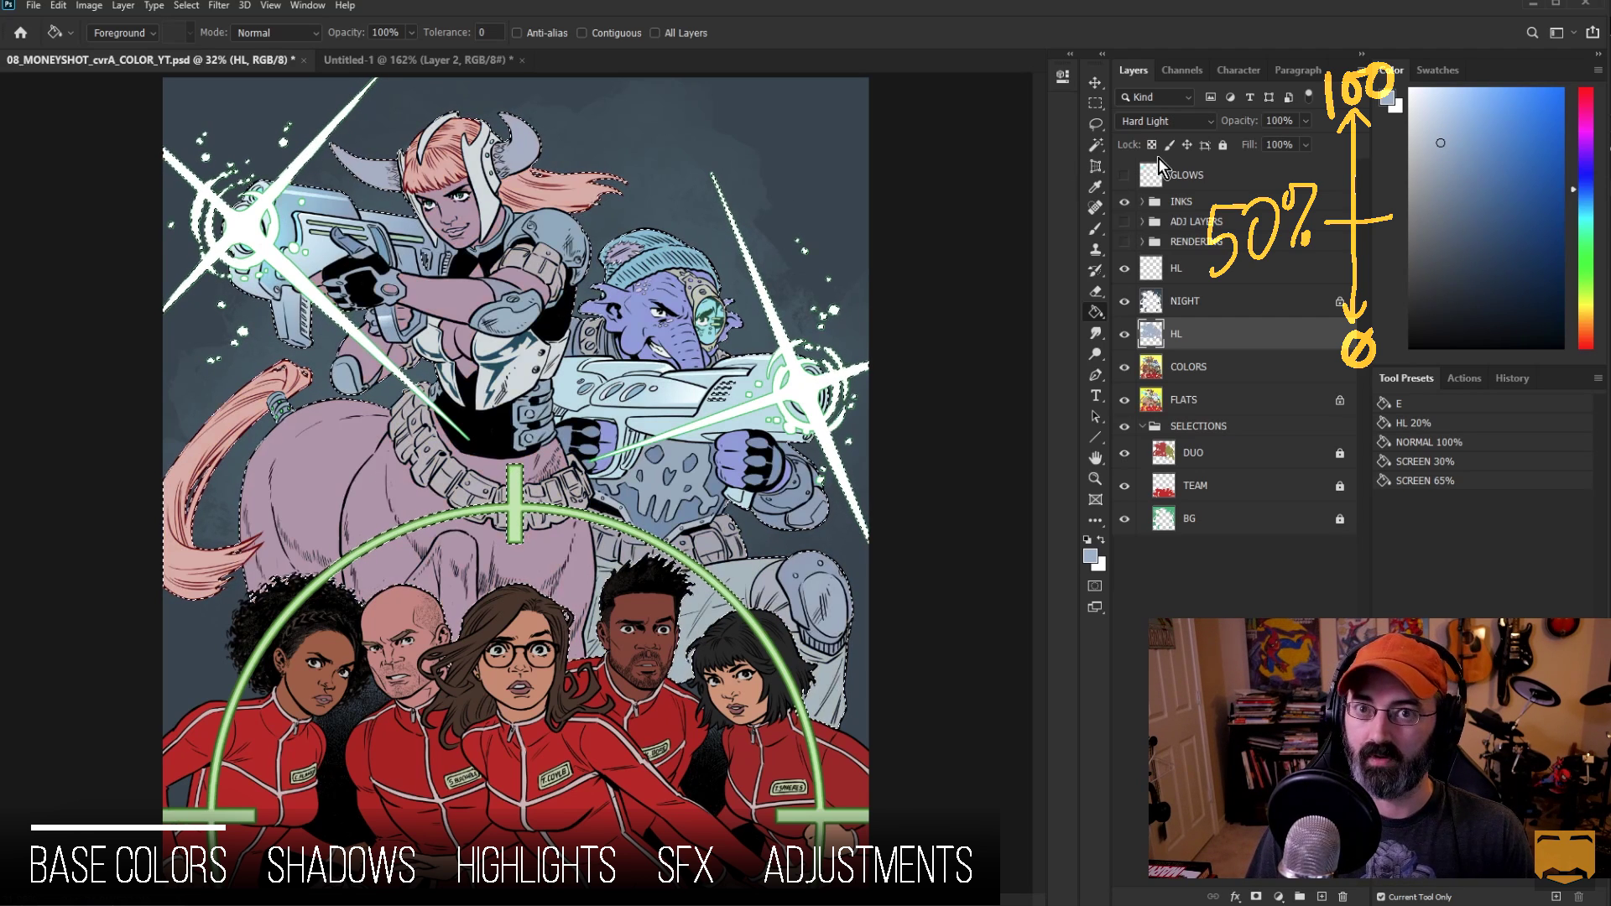
Step: Refill the DUO selection on the HL layer with a dark, muted blue
{"action": "left_click", "coordinate": [1439, 260]}
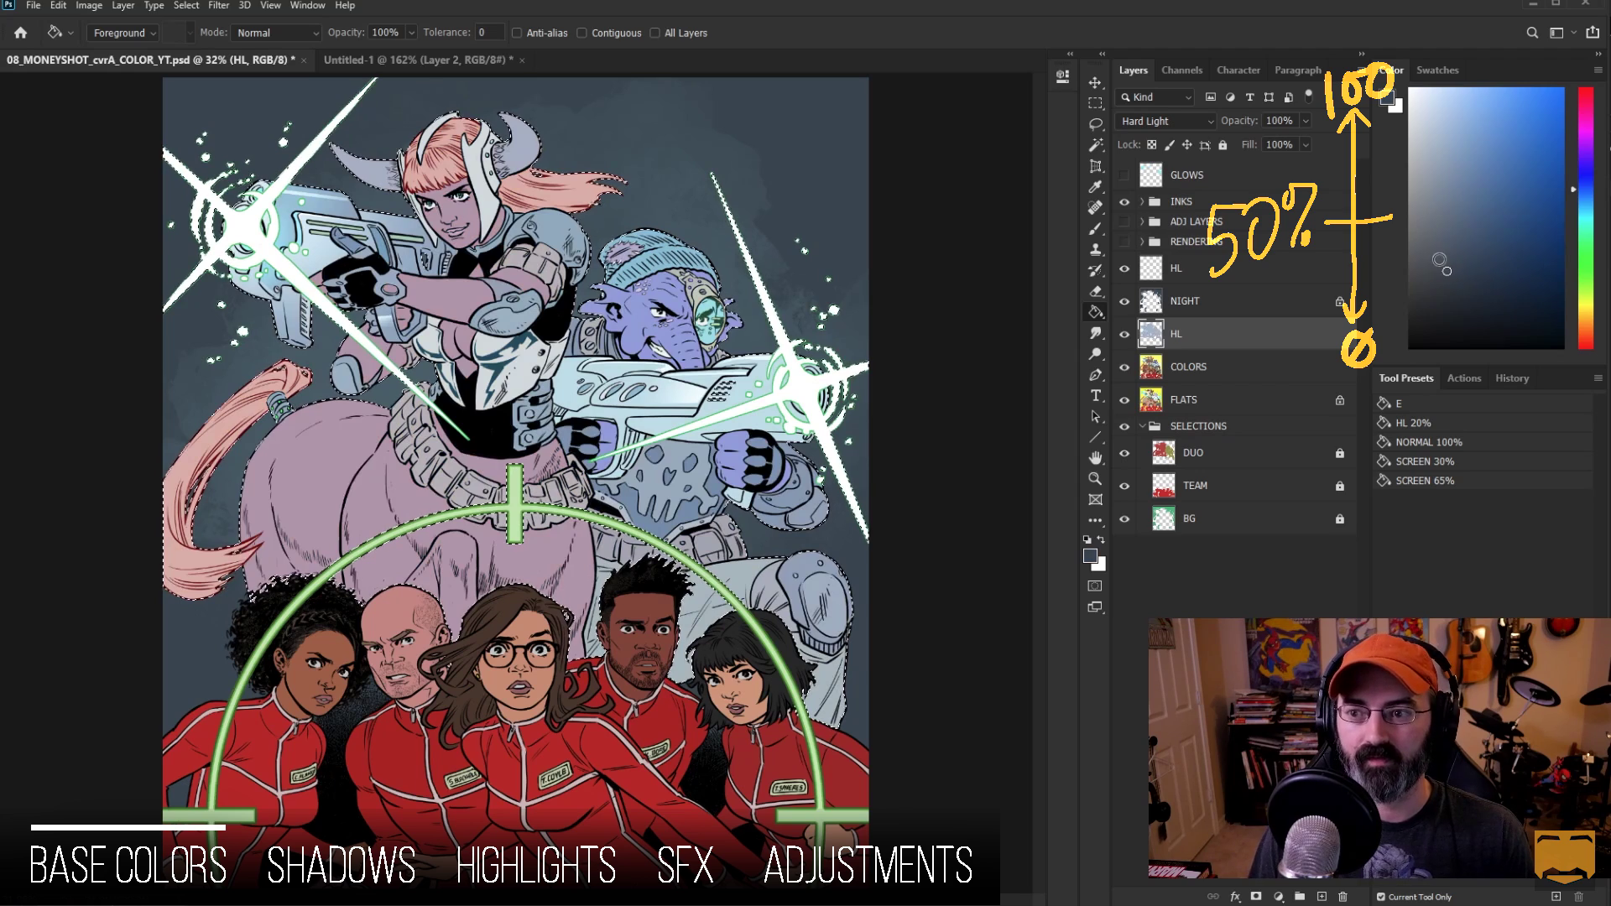
{"action": "key", "text": "alt+BackSpace"}
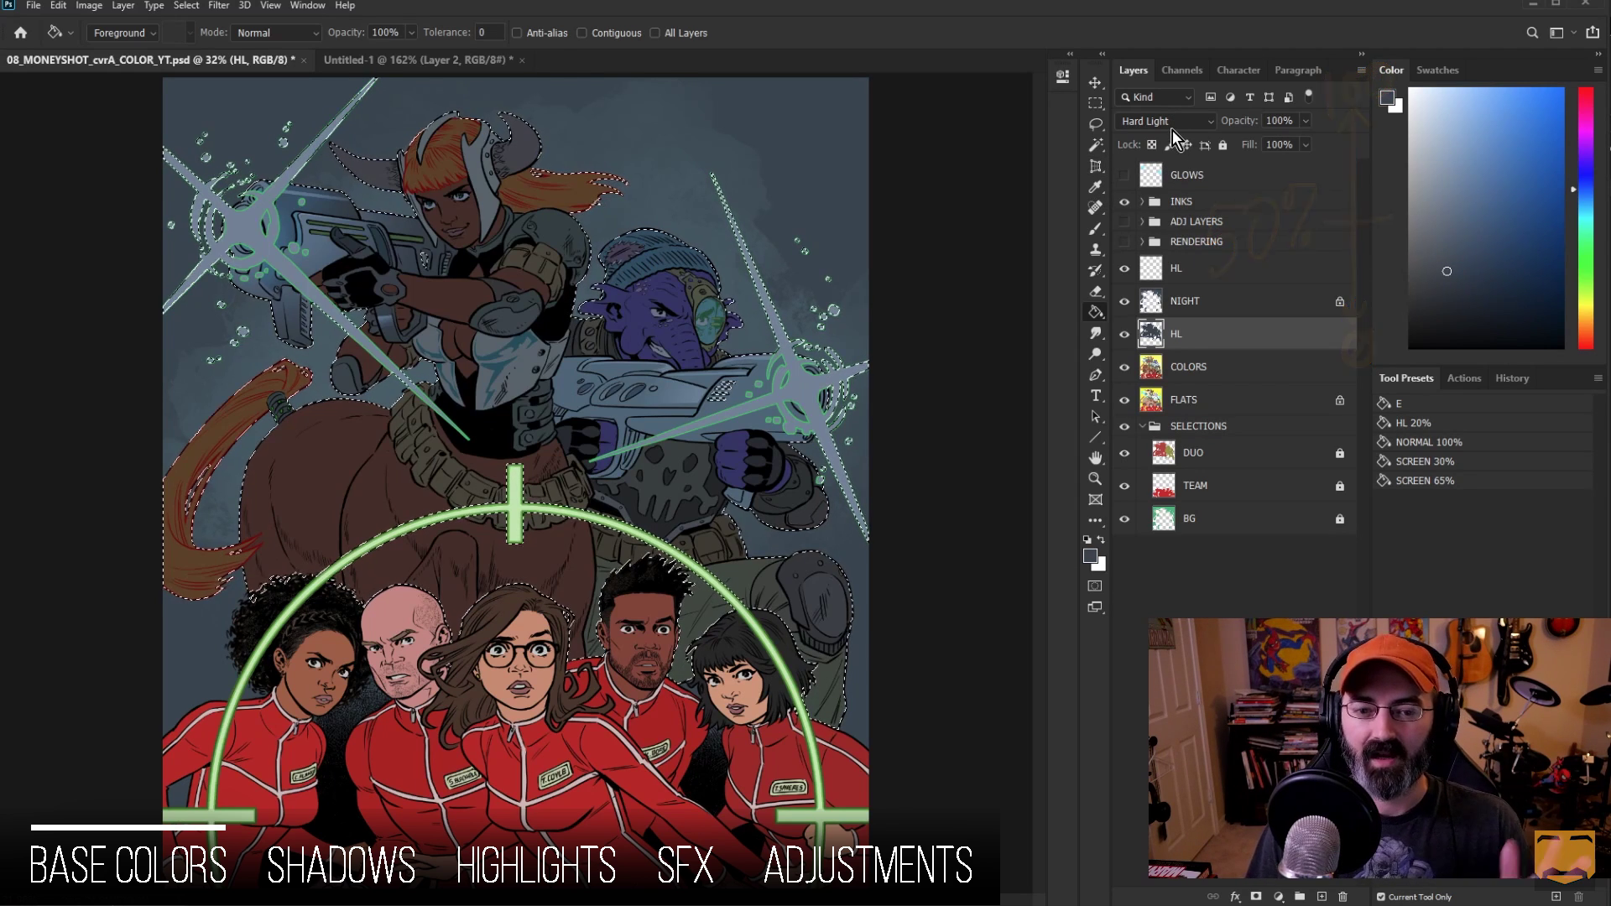
Step: Fill the DUO selection on the HL layer with a mid-tone blue-gray of about 50% brightness
{"action": "left_click", "coordinate": [1431, 215]}
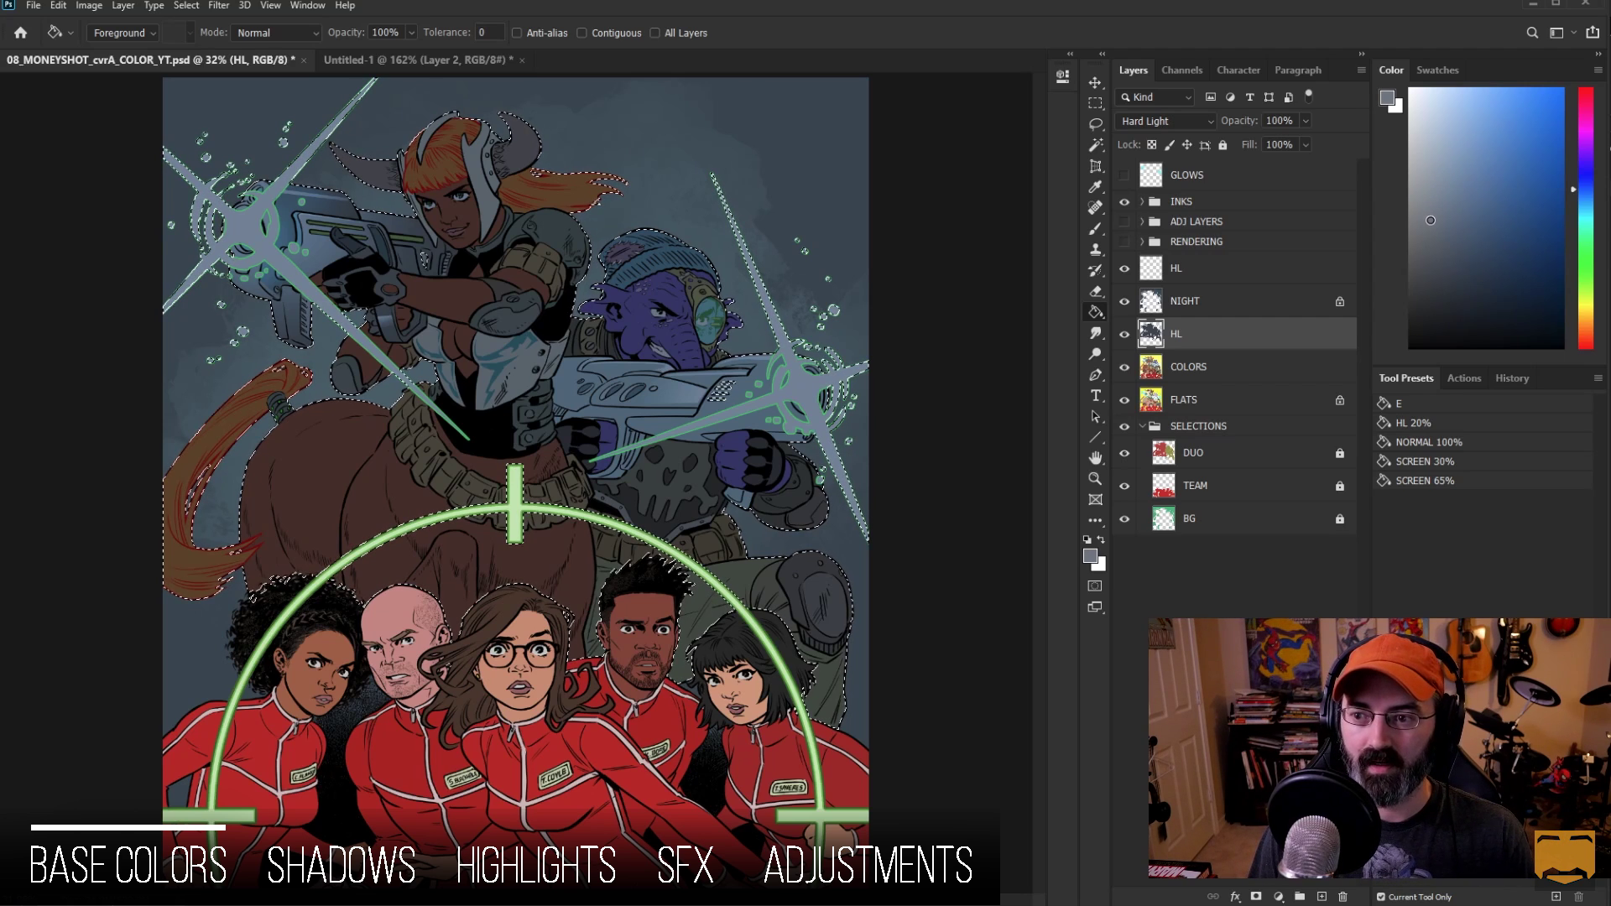
{"action": "left_click", "coordinate": [1436, 219]}
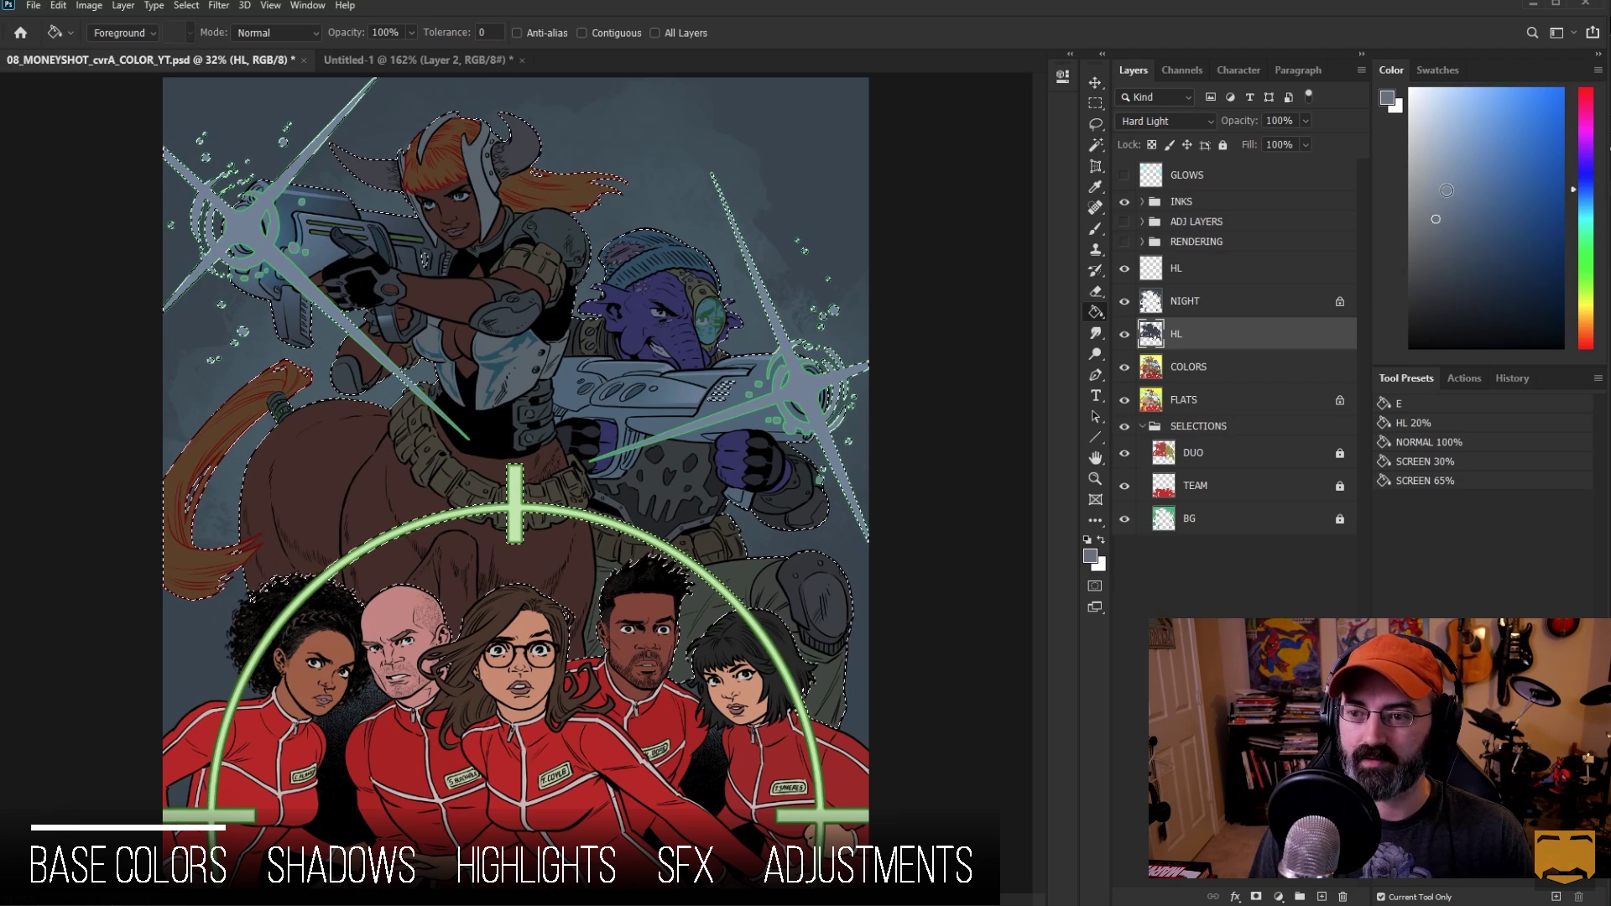
{"action": "left_click", "coordinate": [519, 338]}
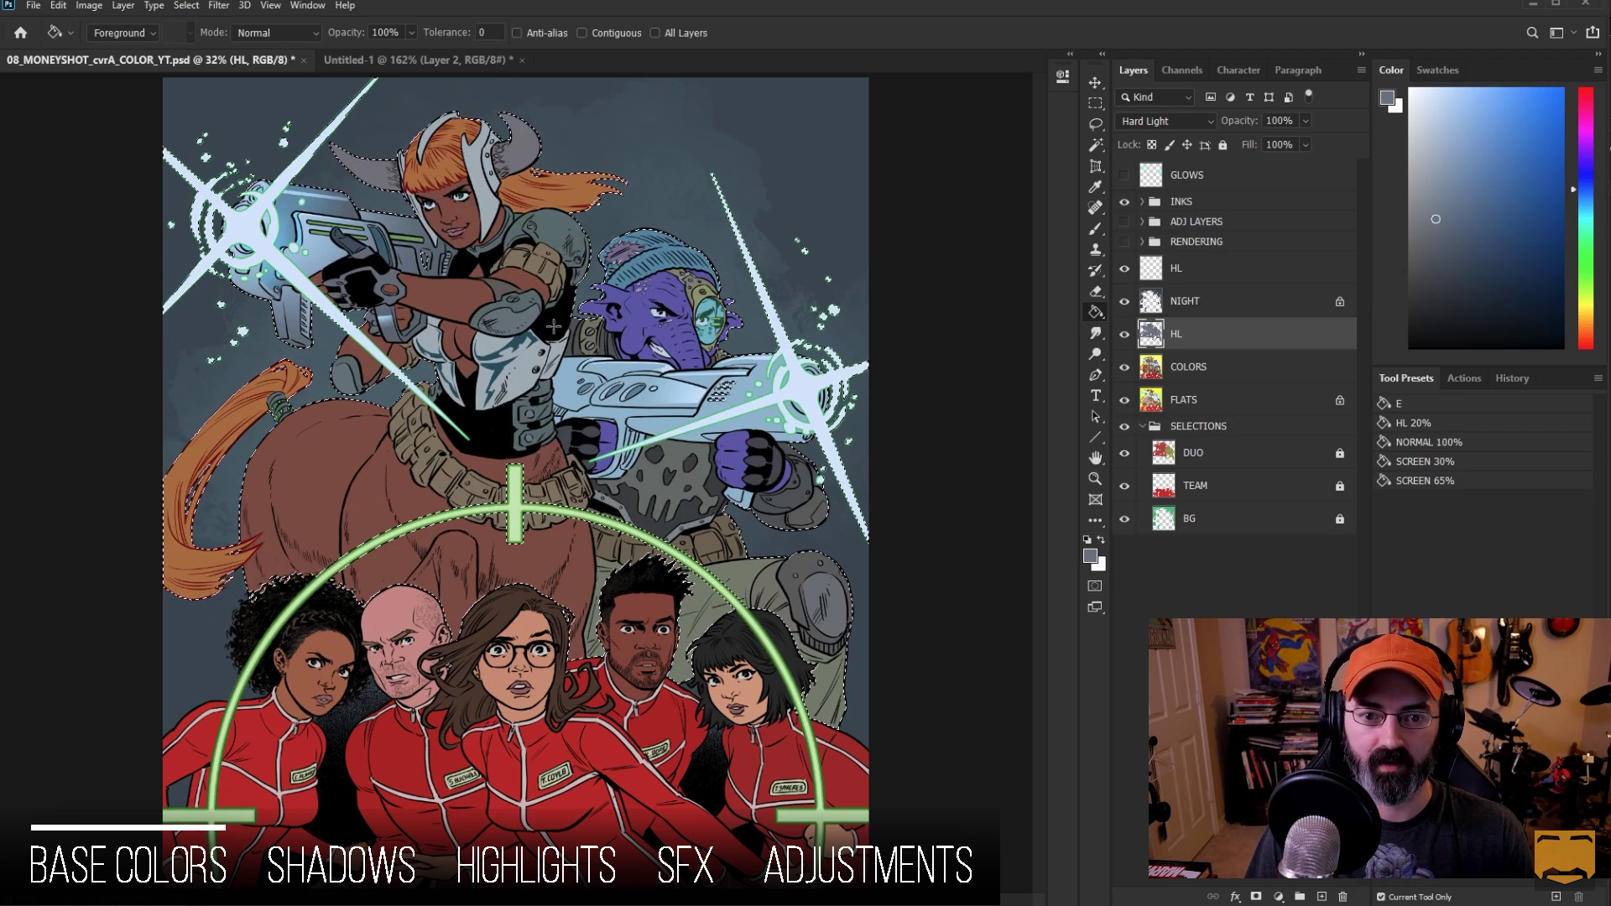
Step: Toggle the HL layer's visibility to compare the two figures with and without the blue-gray tint
{"action": "left_click", "coordinate": [1126, 335]}
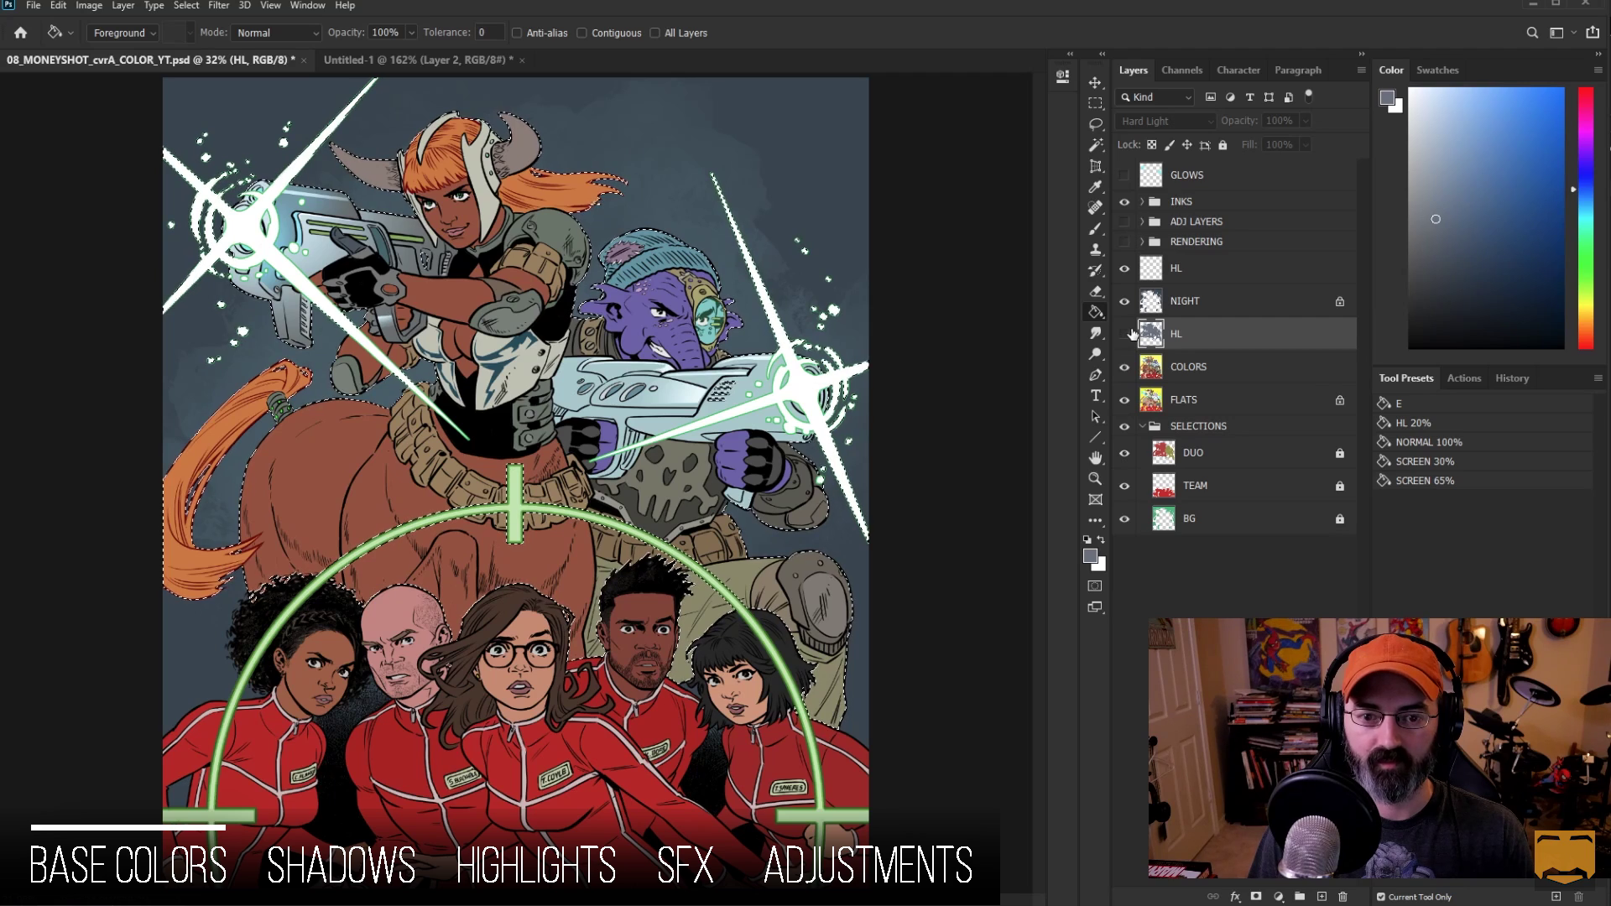
{"action": "left_click", "coordinate": [1125, 335]}
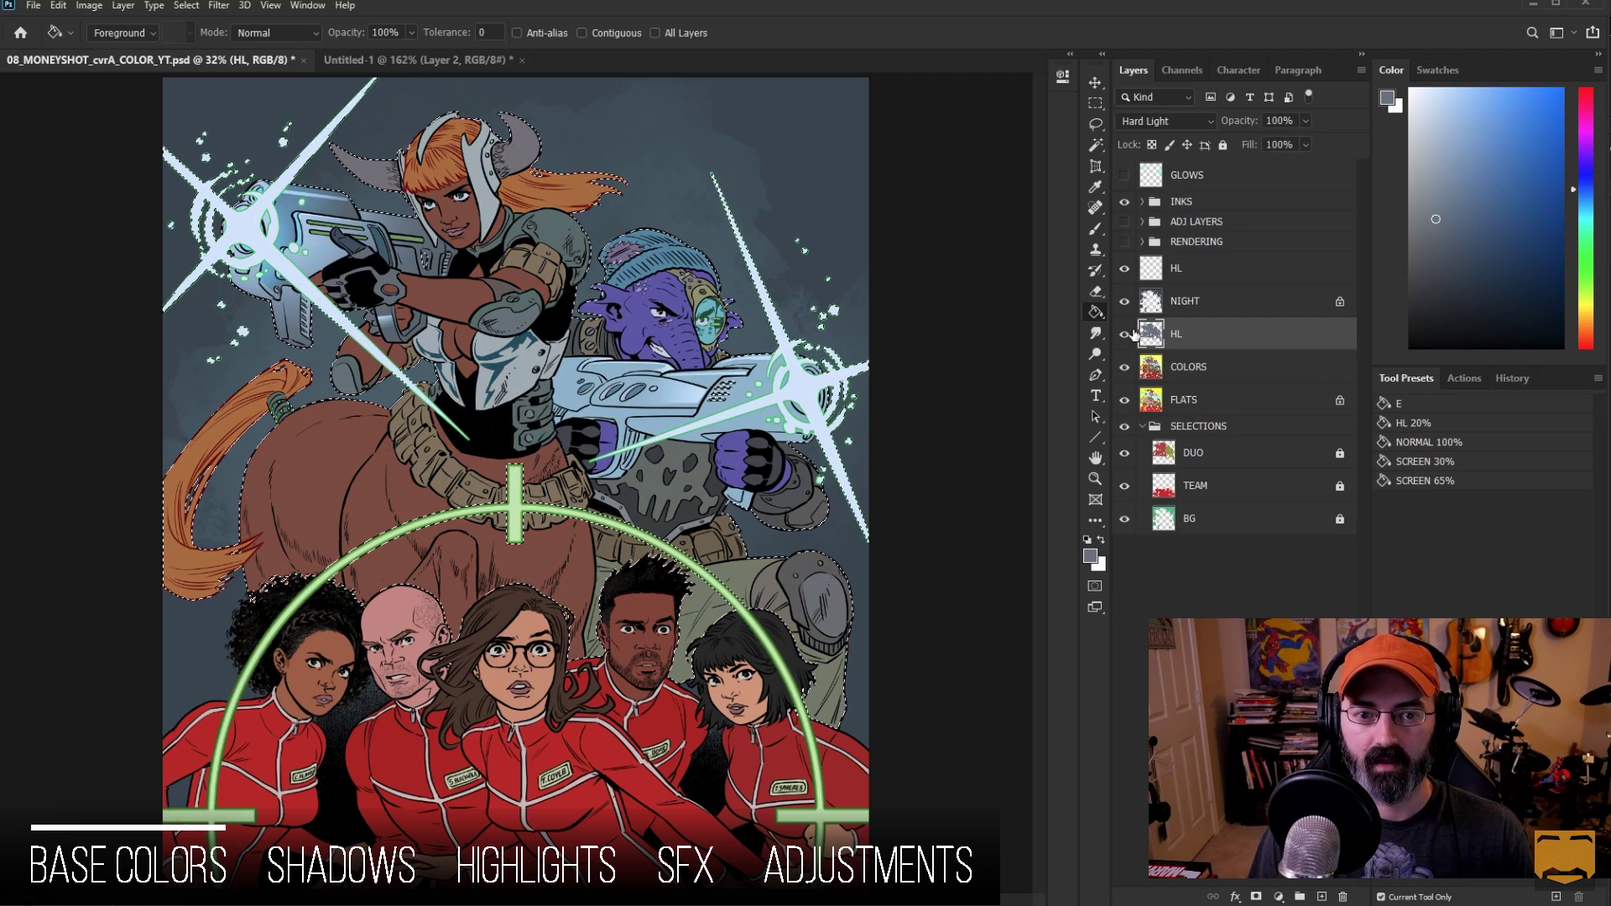
{"action": "left_click", "coordinate": [1126, 335]}
{"action": "left_click", "coordinate": [1126, 335]}
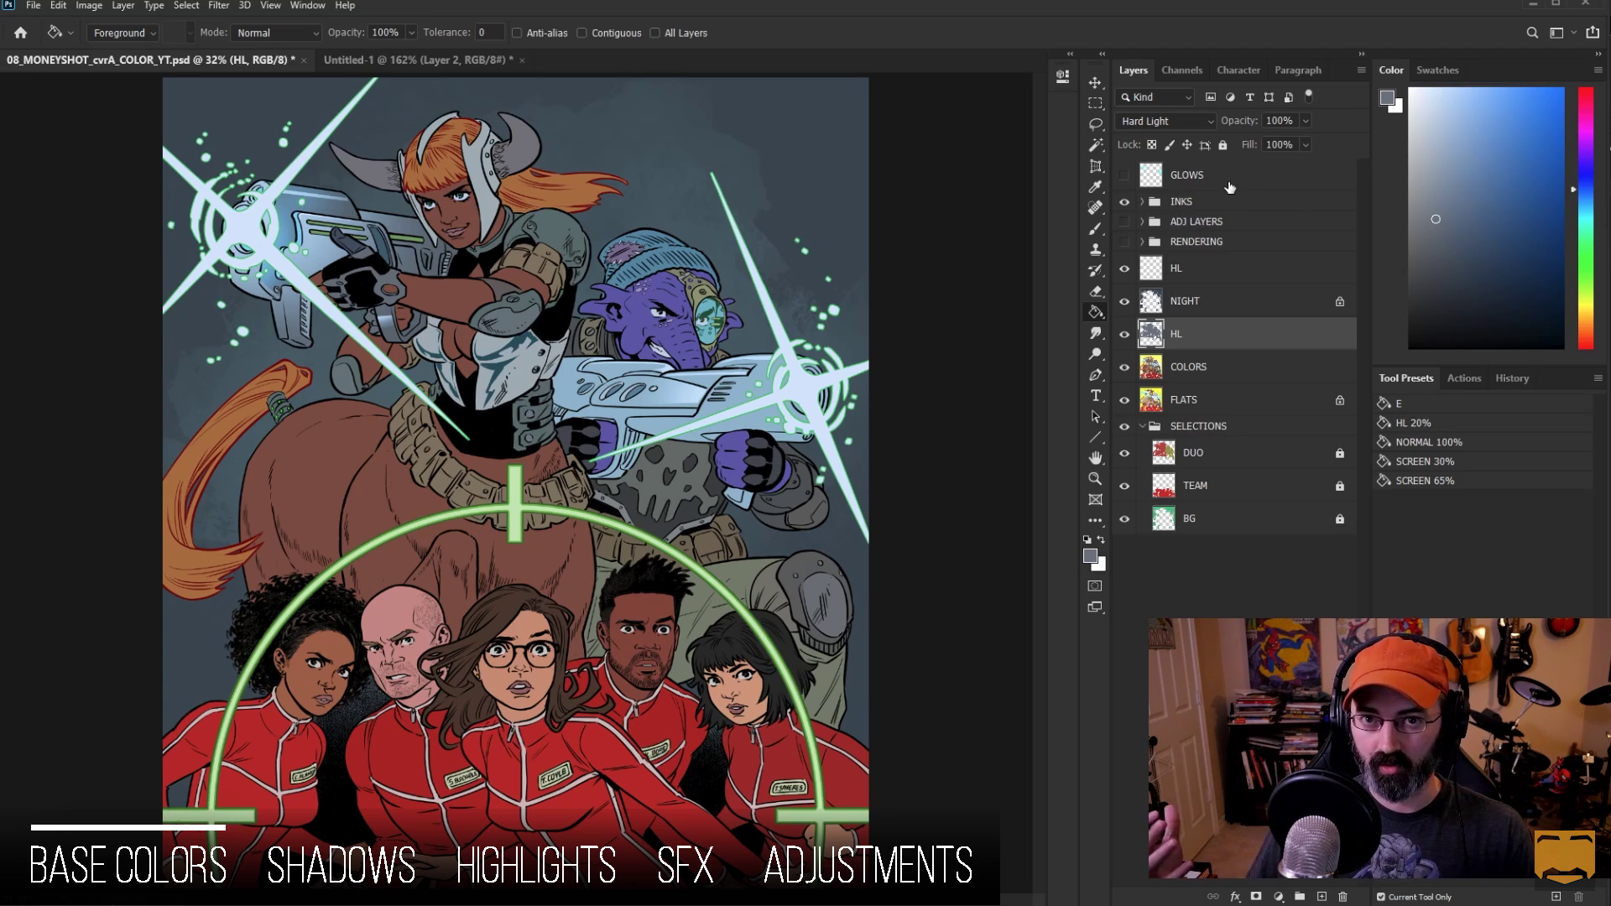
Step: Use Hue/Saturation on the HL layer to test stronger and weaker saturation of its blue-gray tint on the two figures
{"action": "key", "text": "ctrl+u"}
{"action": "left_click_drag", "start_coordinate": [1241, 535], "coordinate": [1309, 535]}
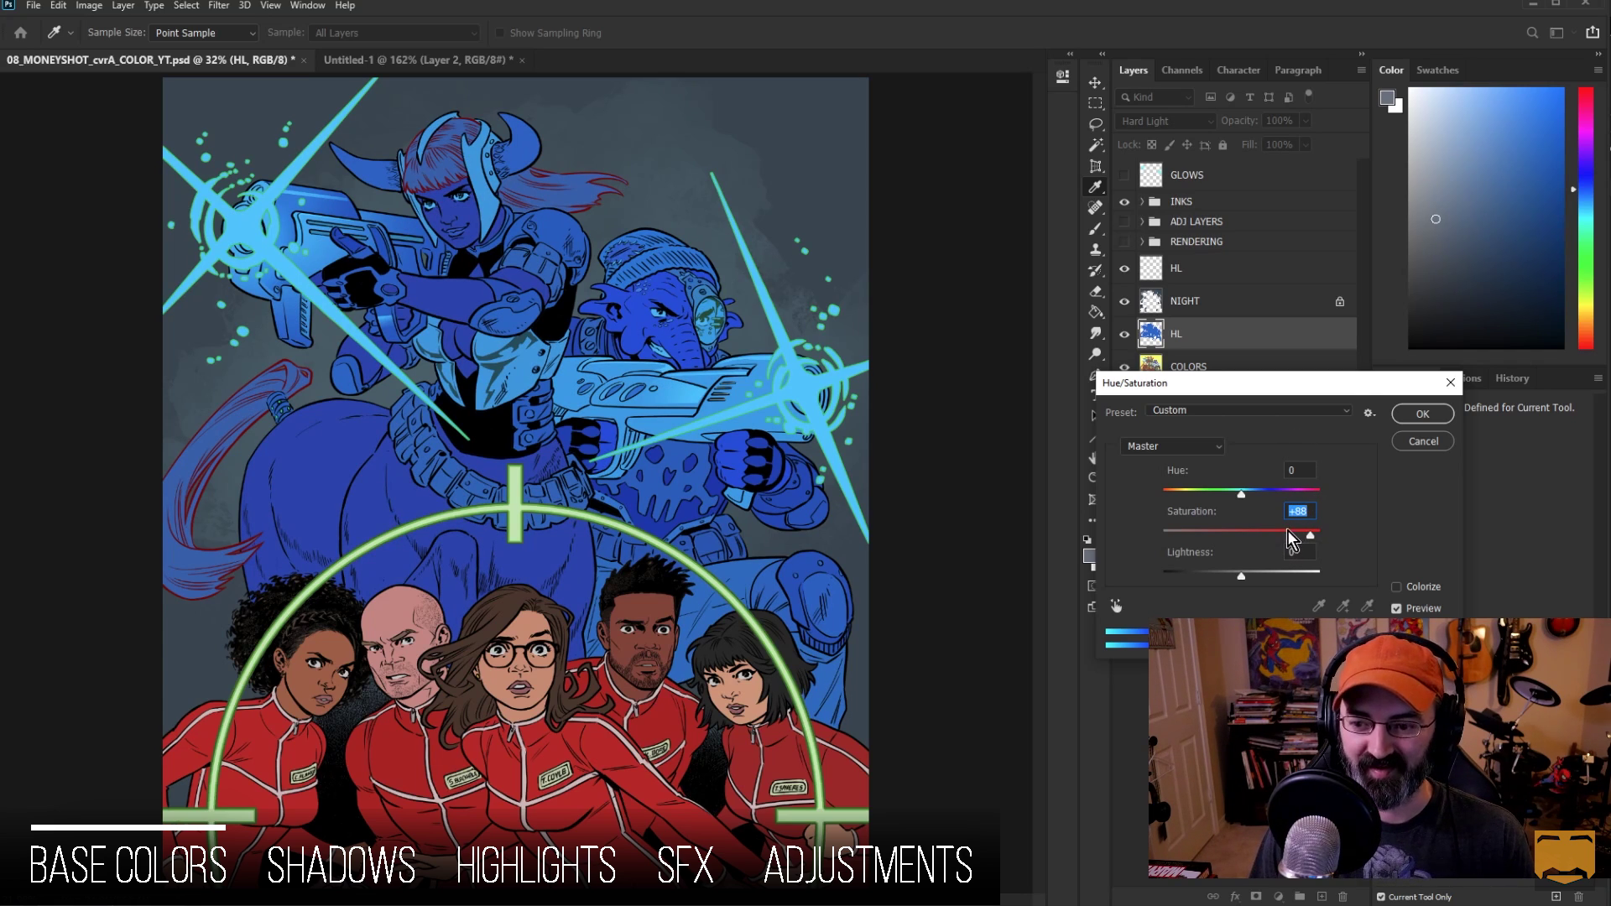
{"action": "left_click", "coordinate": [1285, 533]}
{"action": "left_click", "coordinate": [1276, 532]}
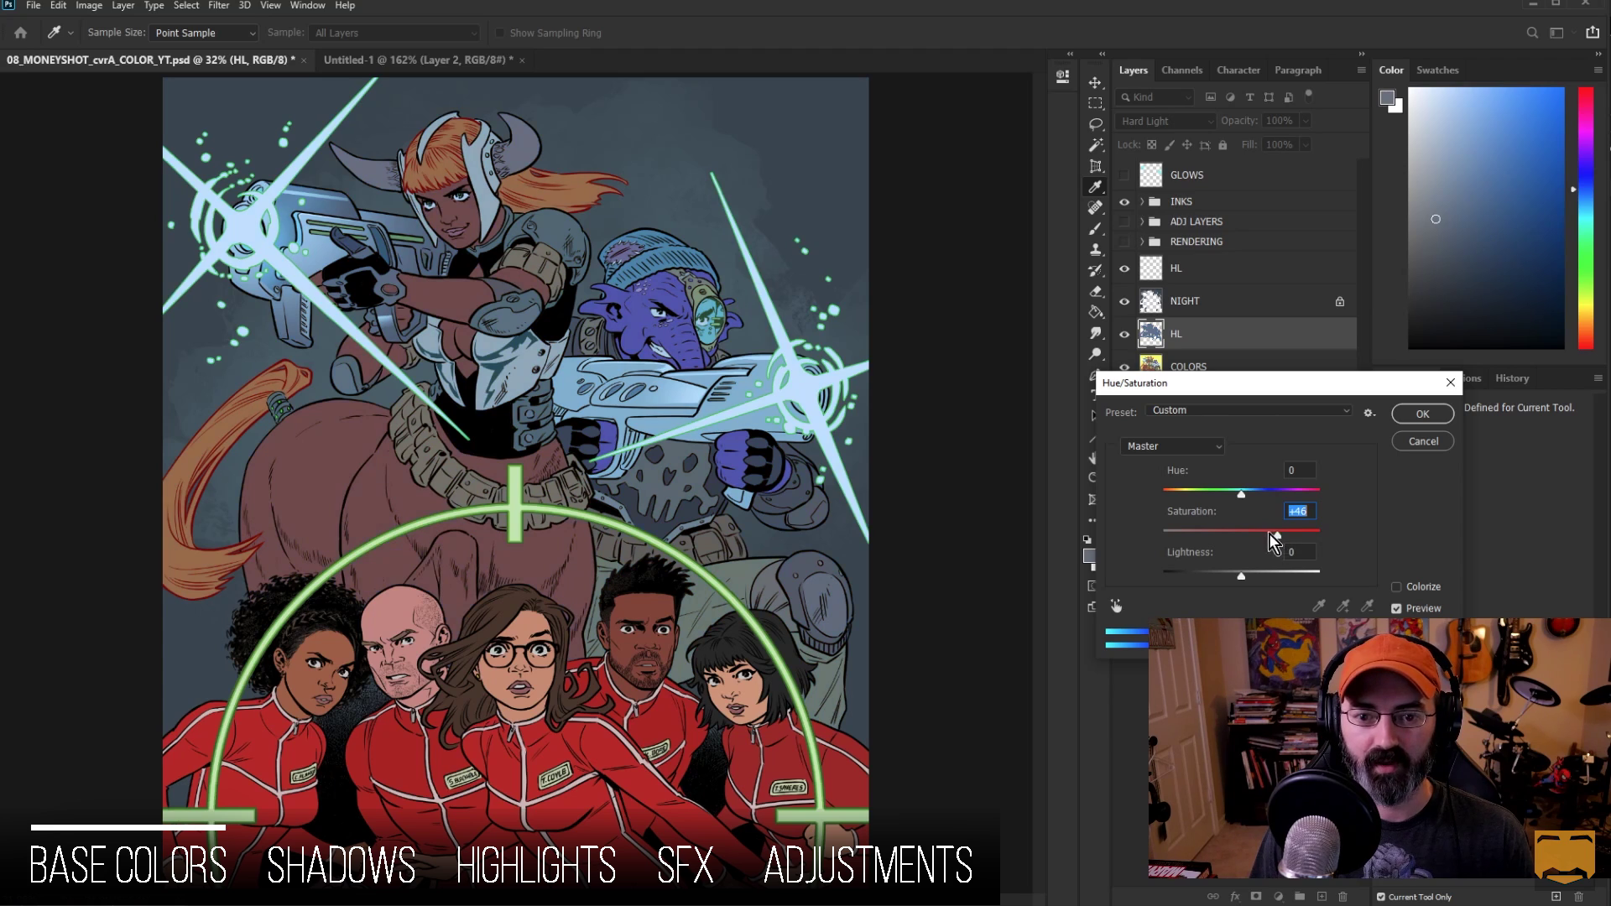
{"action": "left_click", "coordinate": [1180, 534]}
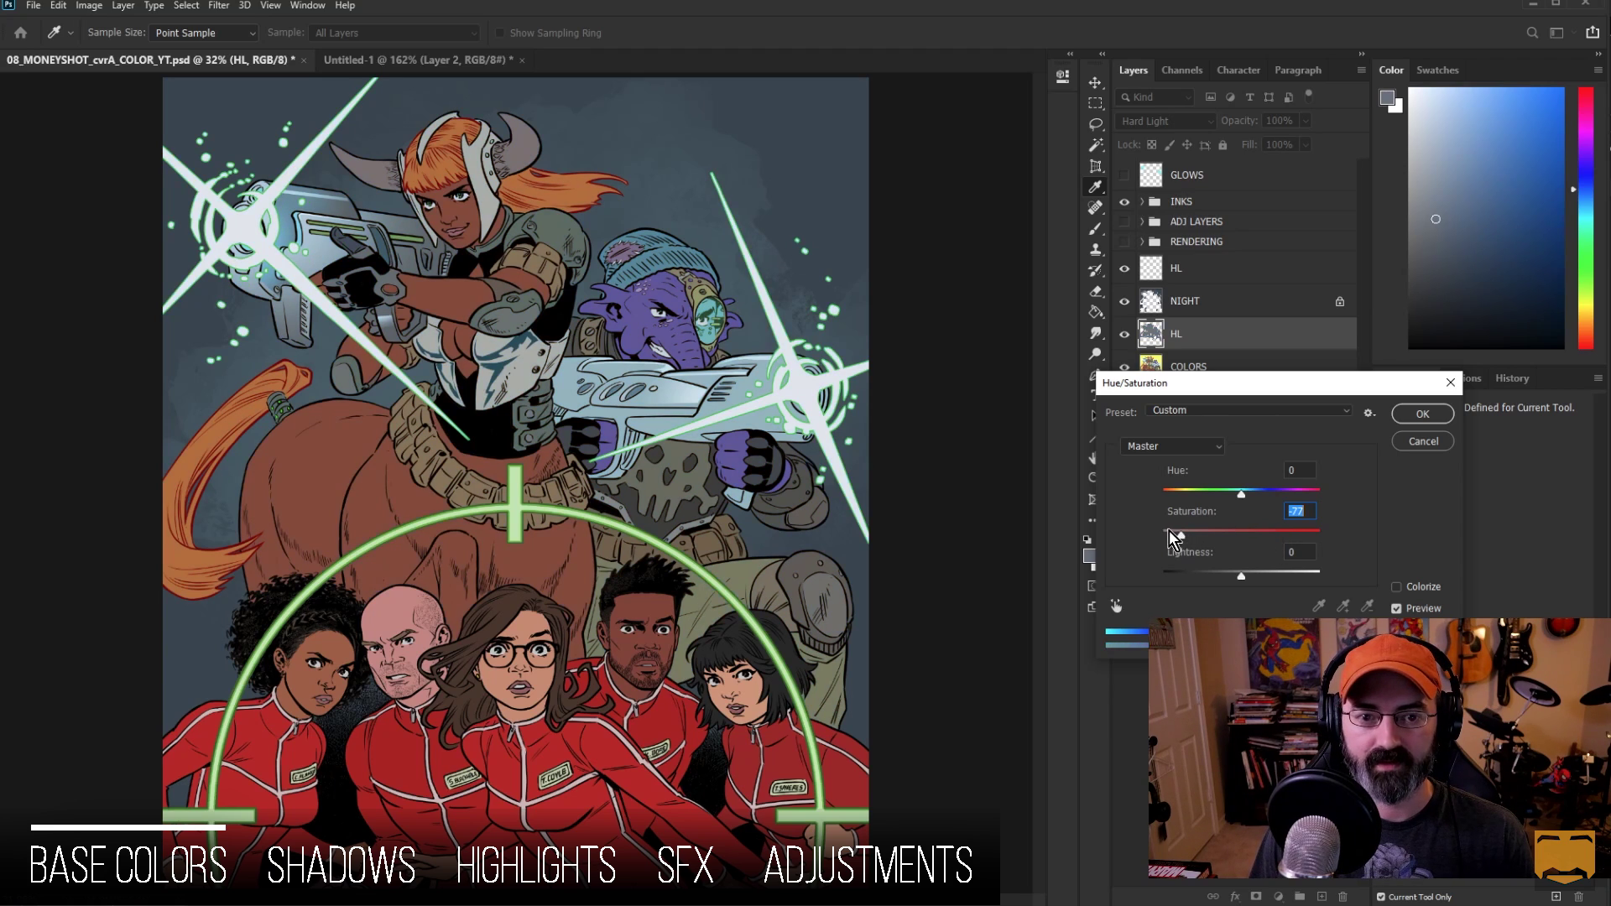
{"action": "left_click_drag", "start_coordinate": [1193, 531], "coordinate": [1311, 534]}
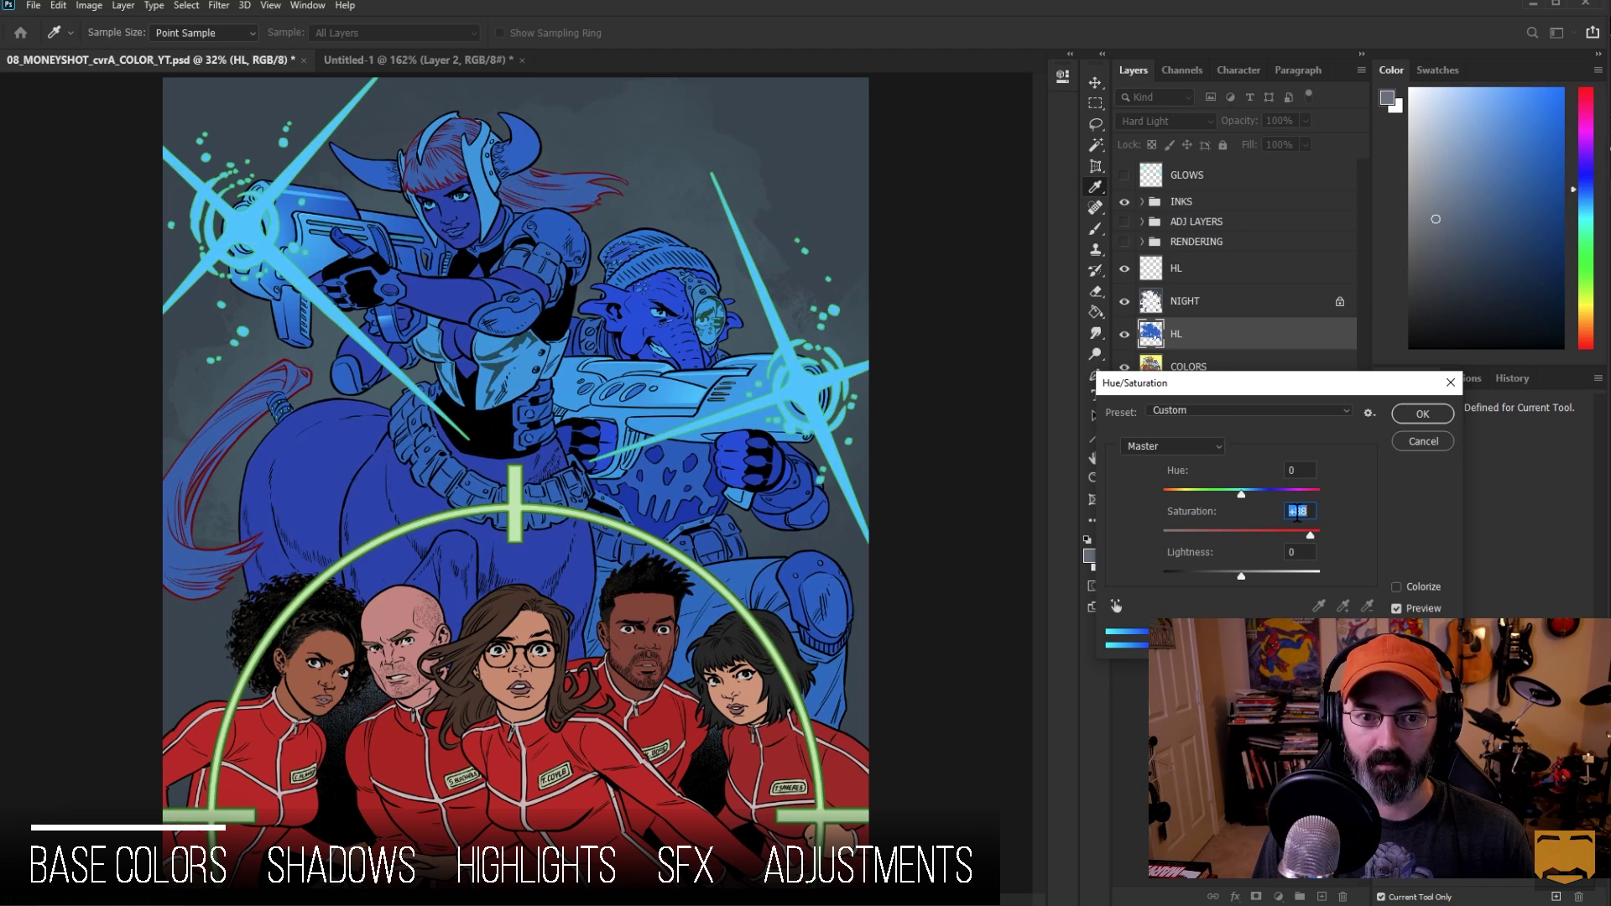
{"action": "left_click", "coordinate": [1240, 532]}
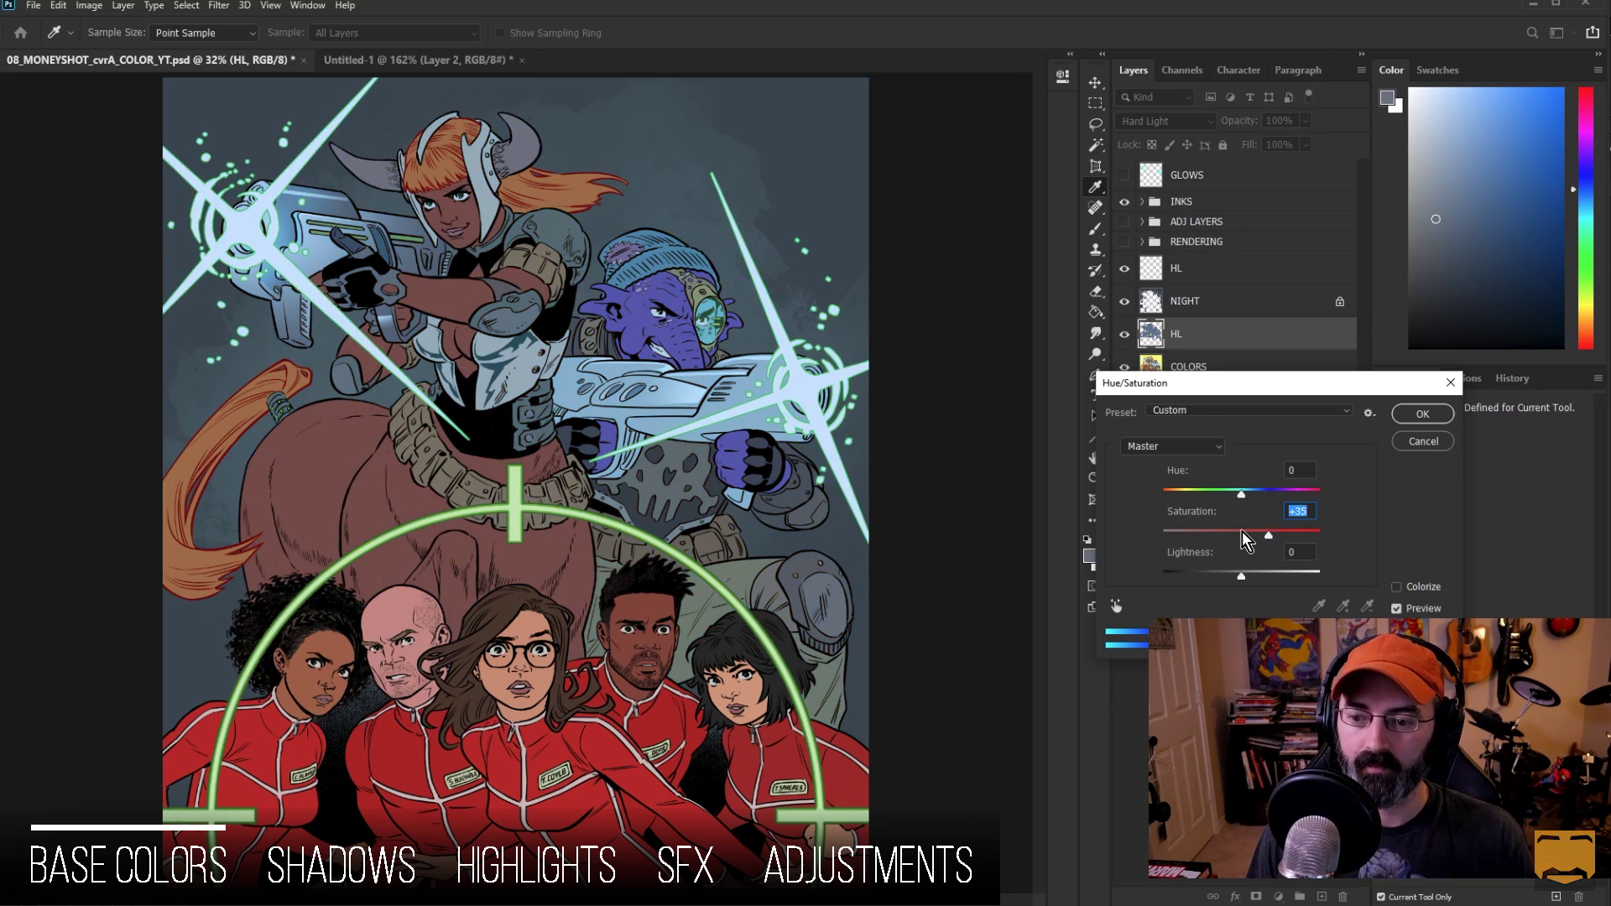
{"action": "left_click_drag", "start_coordinate": [1254, 535], "coordinate": [1294, 537]}
{"action": "left_click", "coordinate": [1449, 383]}
Step: Display the MagicPicker color wheel, try the orange hue opposite the blue tint, and return to a muted blue
{"action": "key", "text": "l"}
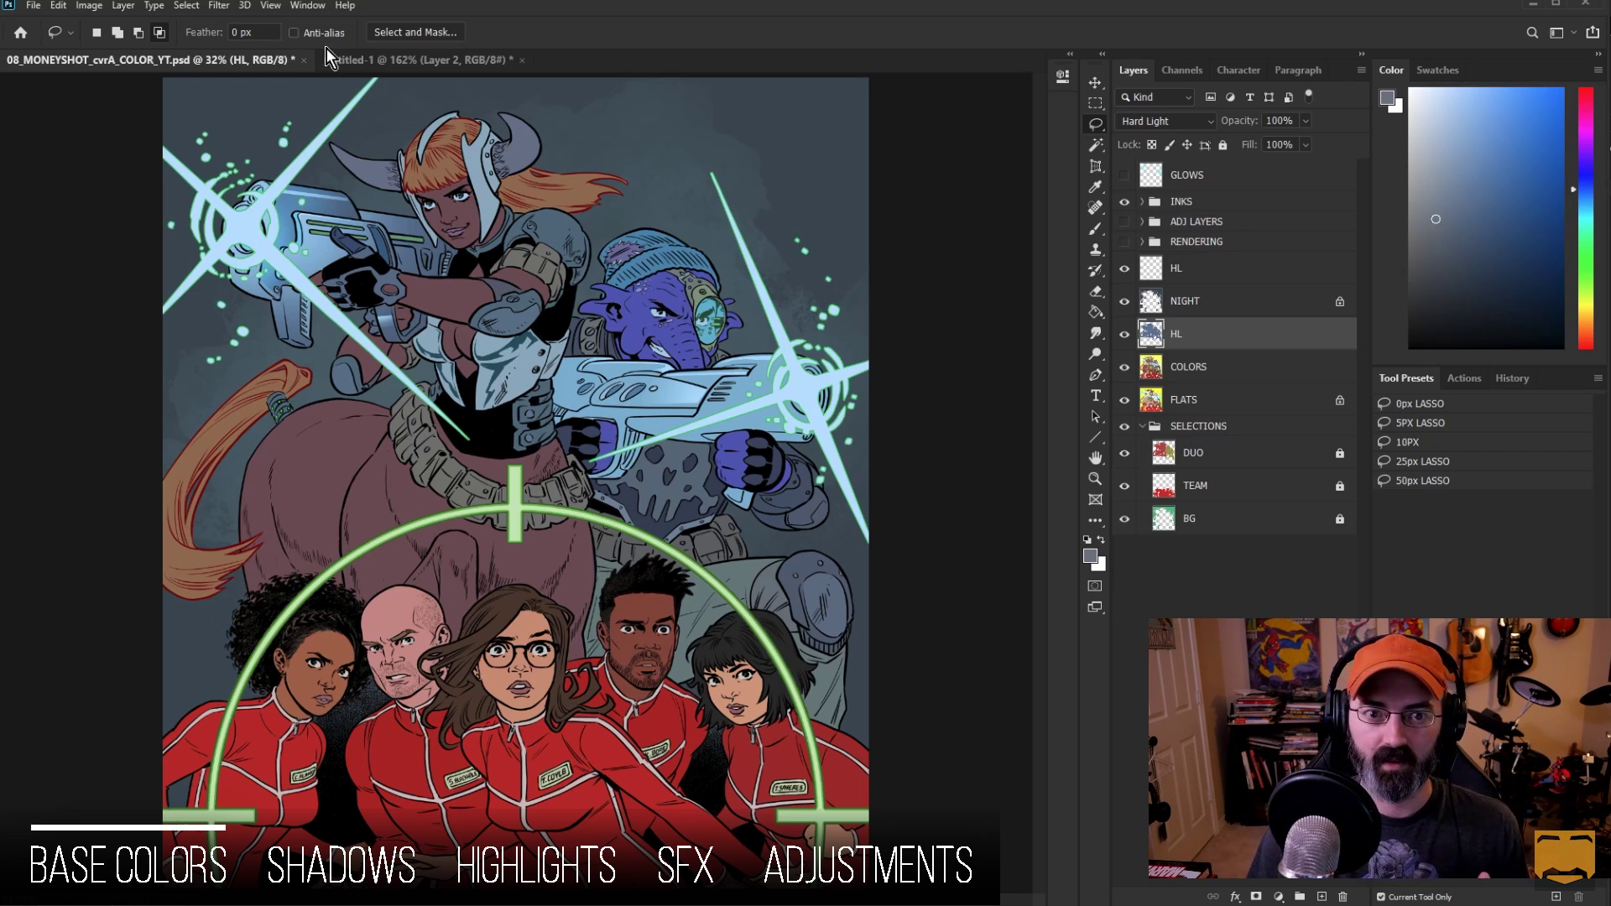
{"action": "left_click", "coordinate": [307, 6]}
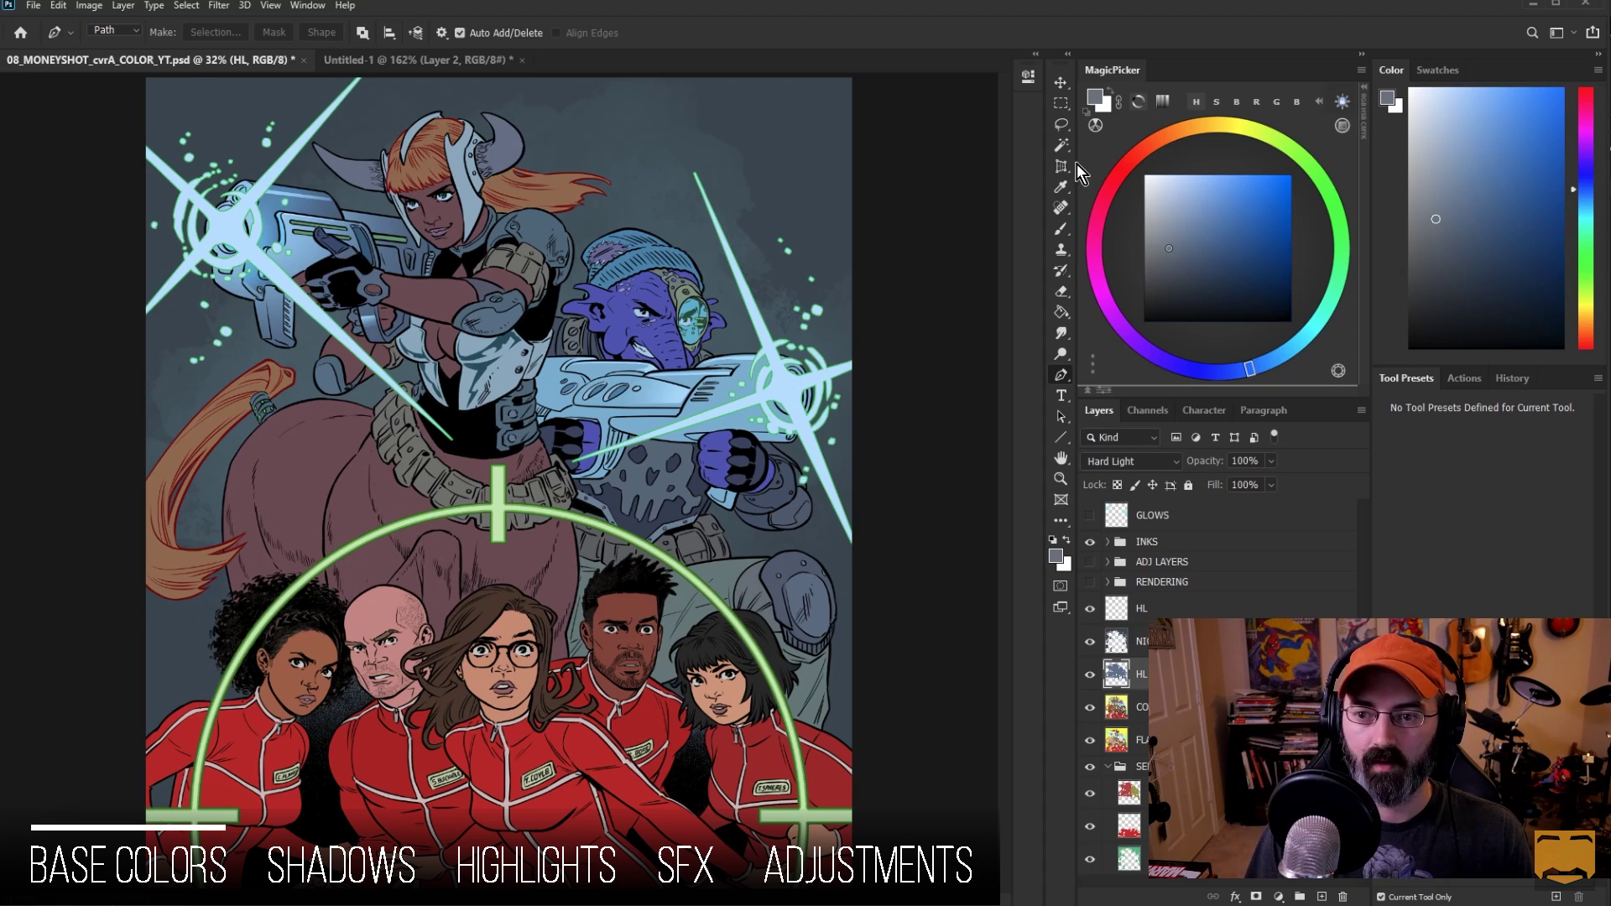
{"action": "left_click", "coordinate": [1183, 129]}
{"action": "left_click_drag", "start_coordinate": [1183, 128], "coordinate": [1199, 125]}
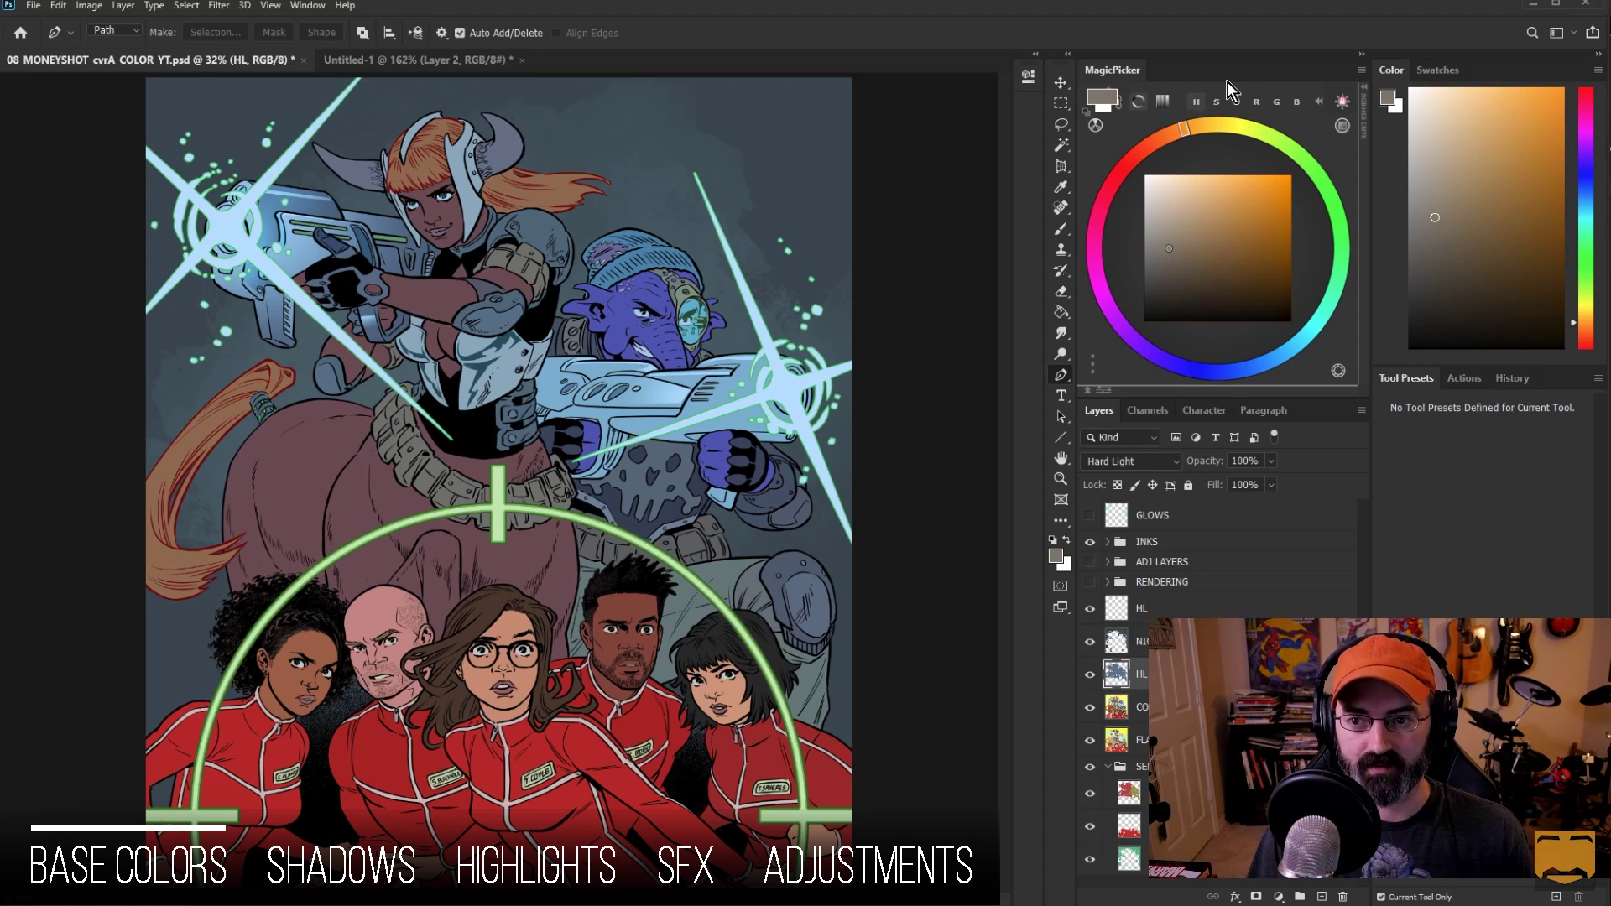
{"action": "left_click", "coordinate": [1200, 150]}
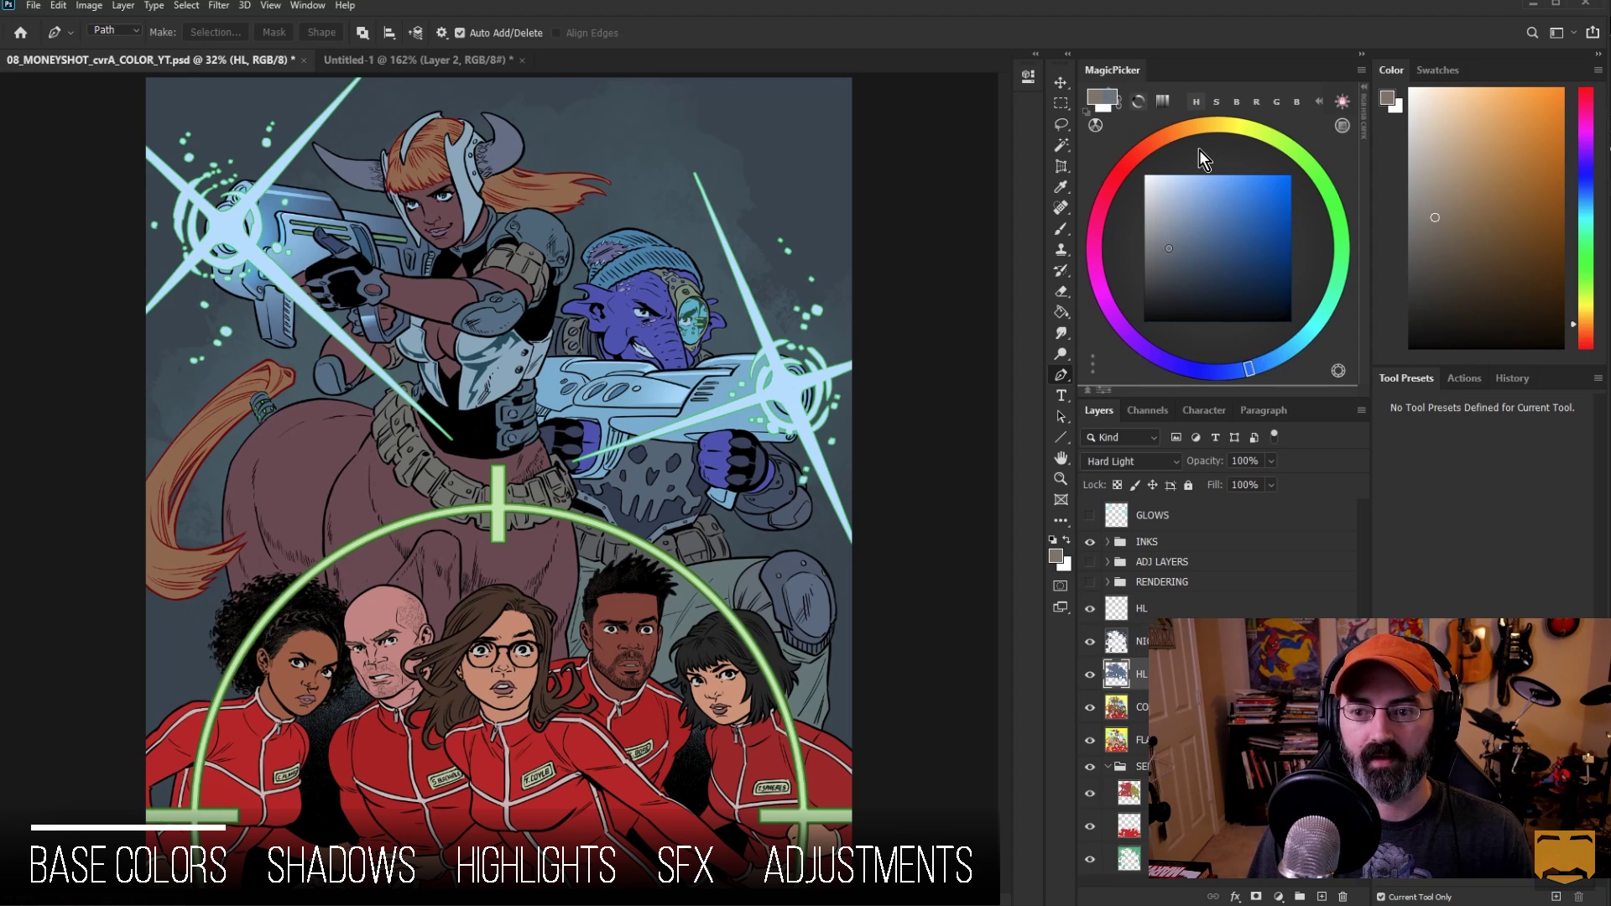
{"action": "left_click", "coordinate": [1250, 370]}
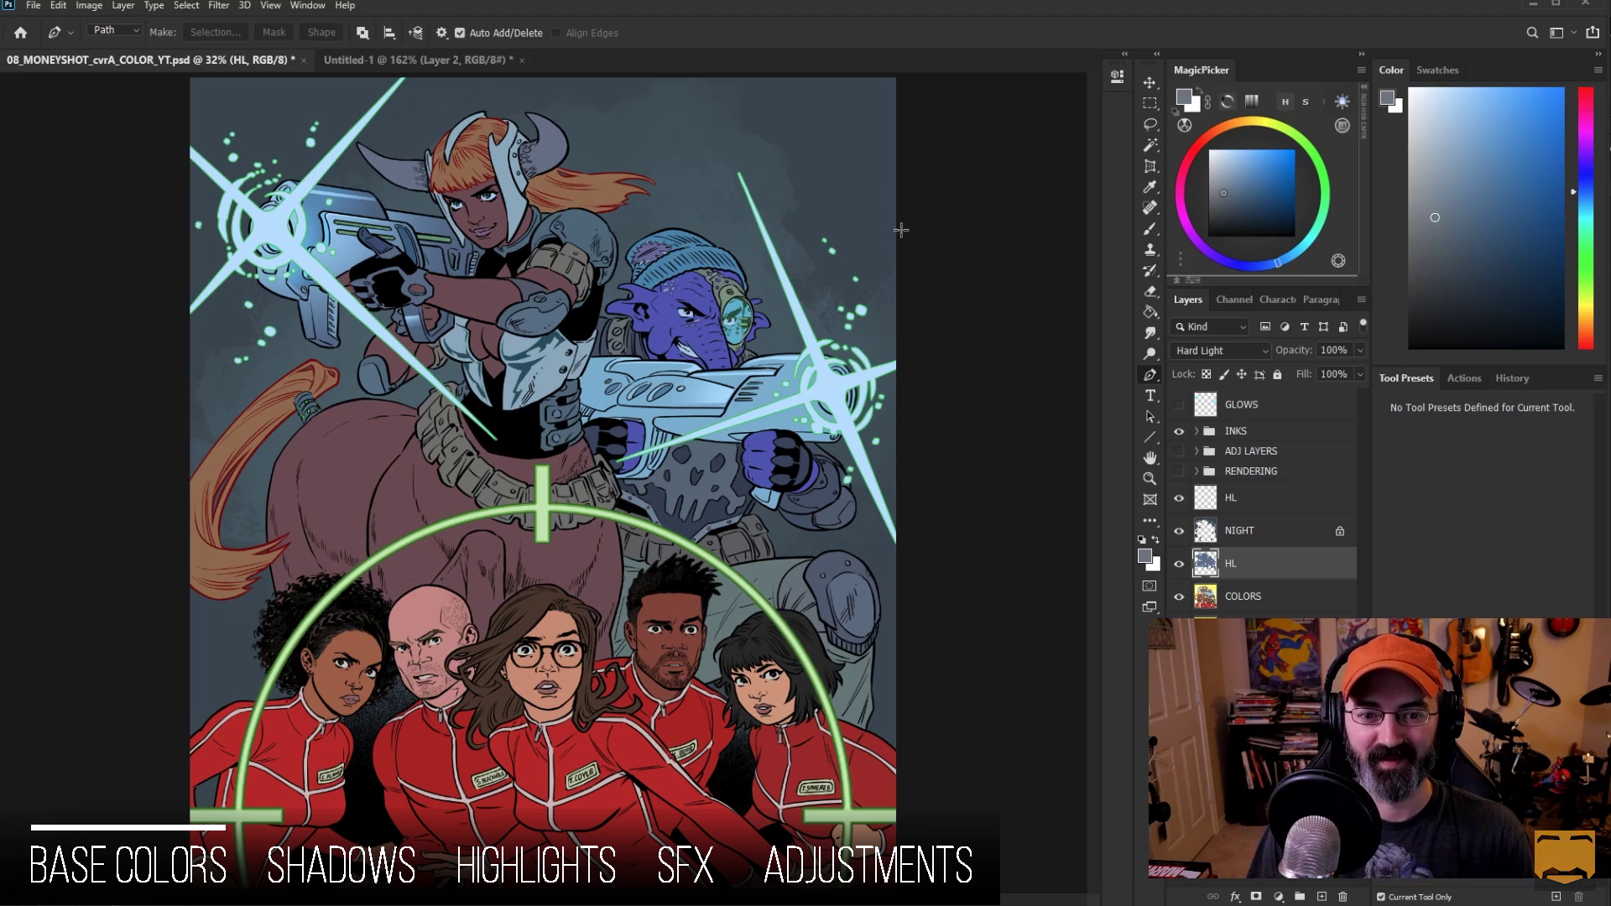
Step: Add a mask to the HL layer and select the centaur's skin, hair and horse body from the FLATS layer
{"action": "key", "text": "l"}
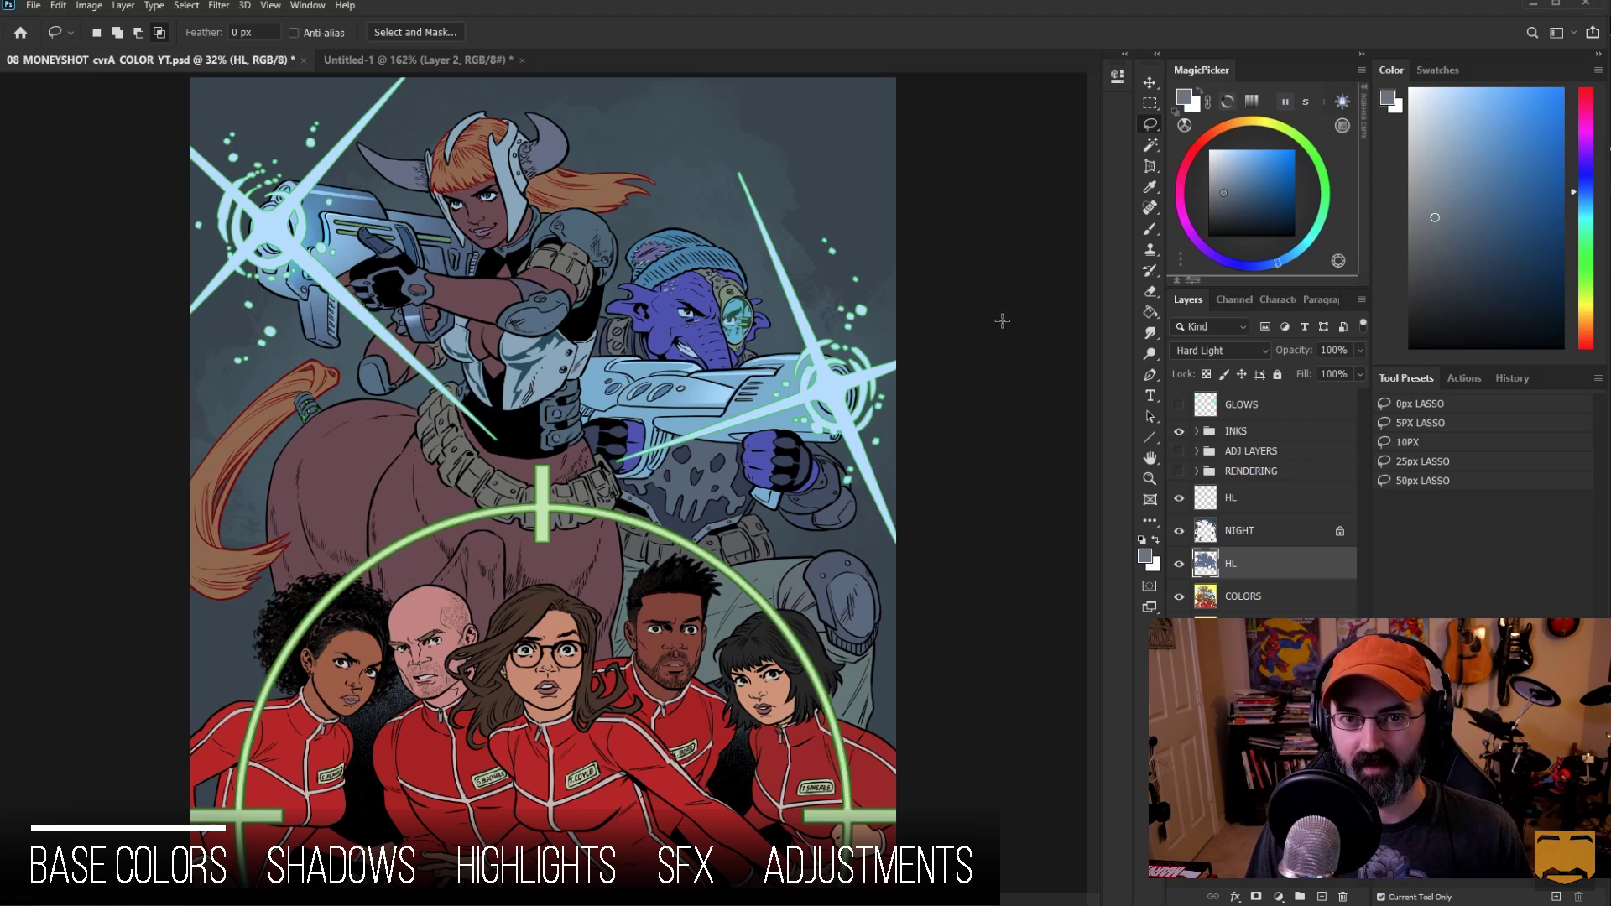
{"action": "left_click", "coordinate": [1254, 897]}
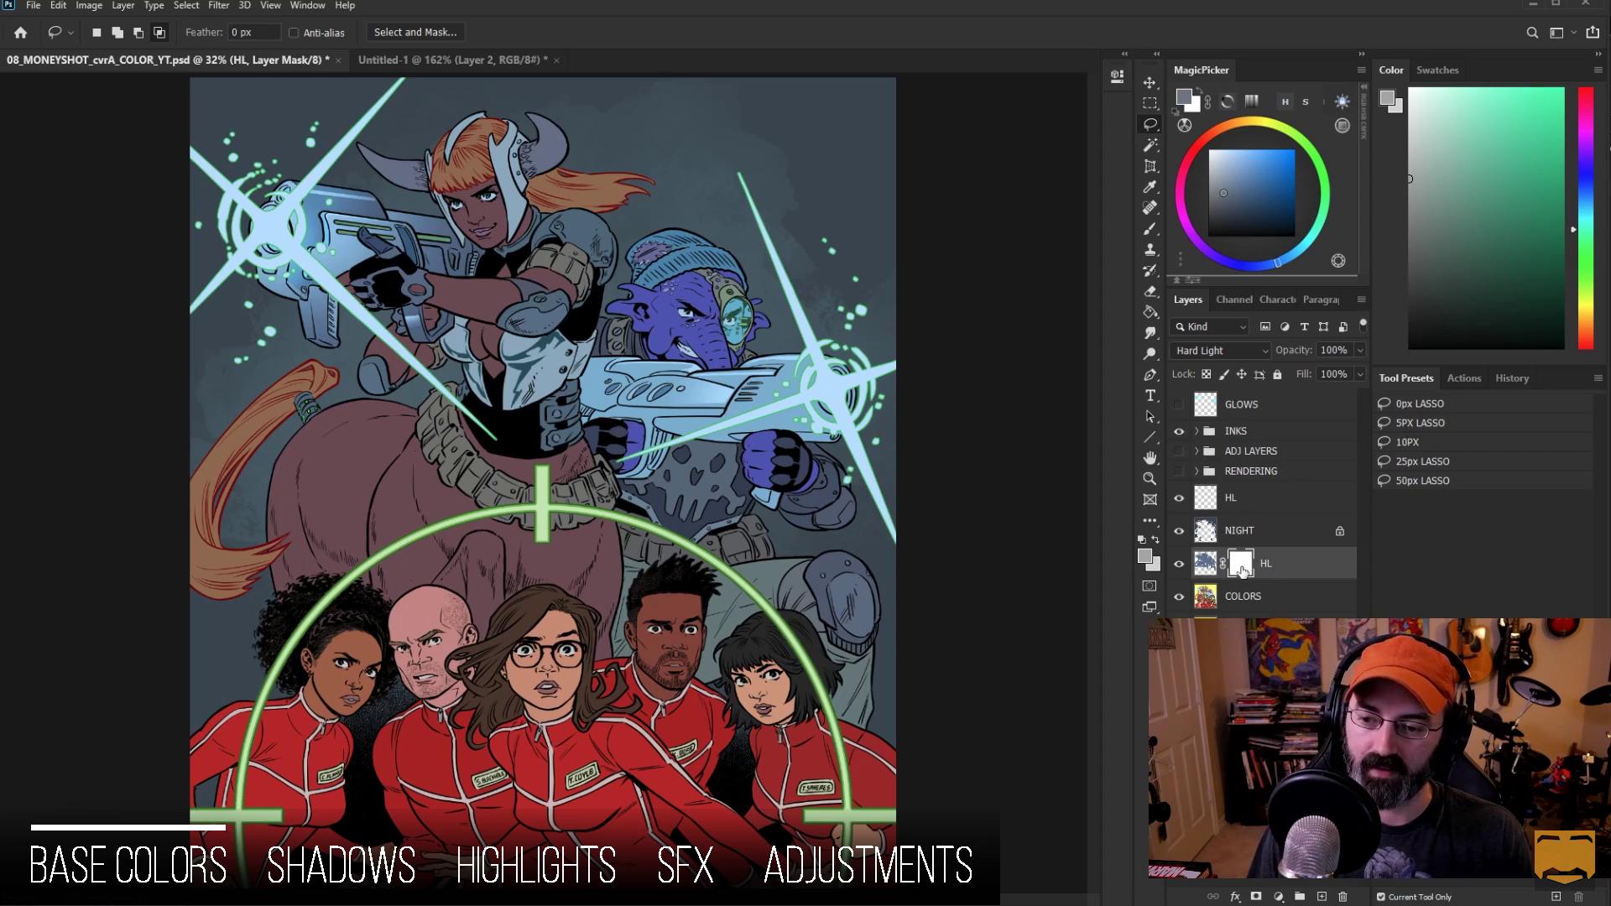
{"action": "key", "text": "w"}
{"action": "left_click", "coordinate": [496, 295]}
{"action": "left_click", "coordinate": [470, 181], "text": "shift"}
{"action": "left_click", "coordinate": [374, 503], "text": "shift"}
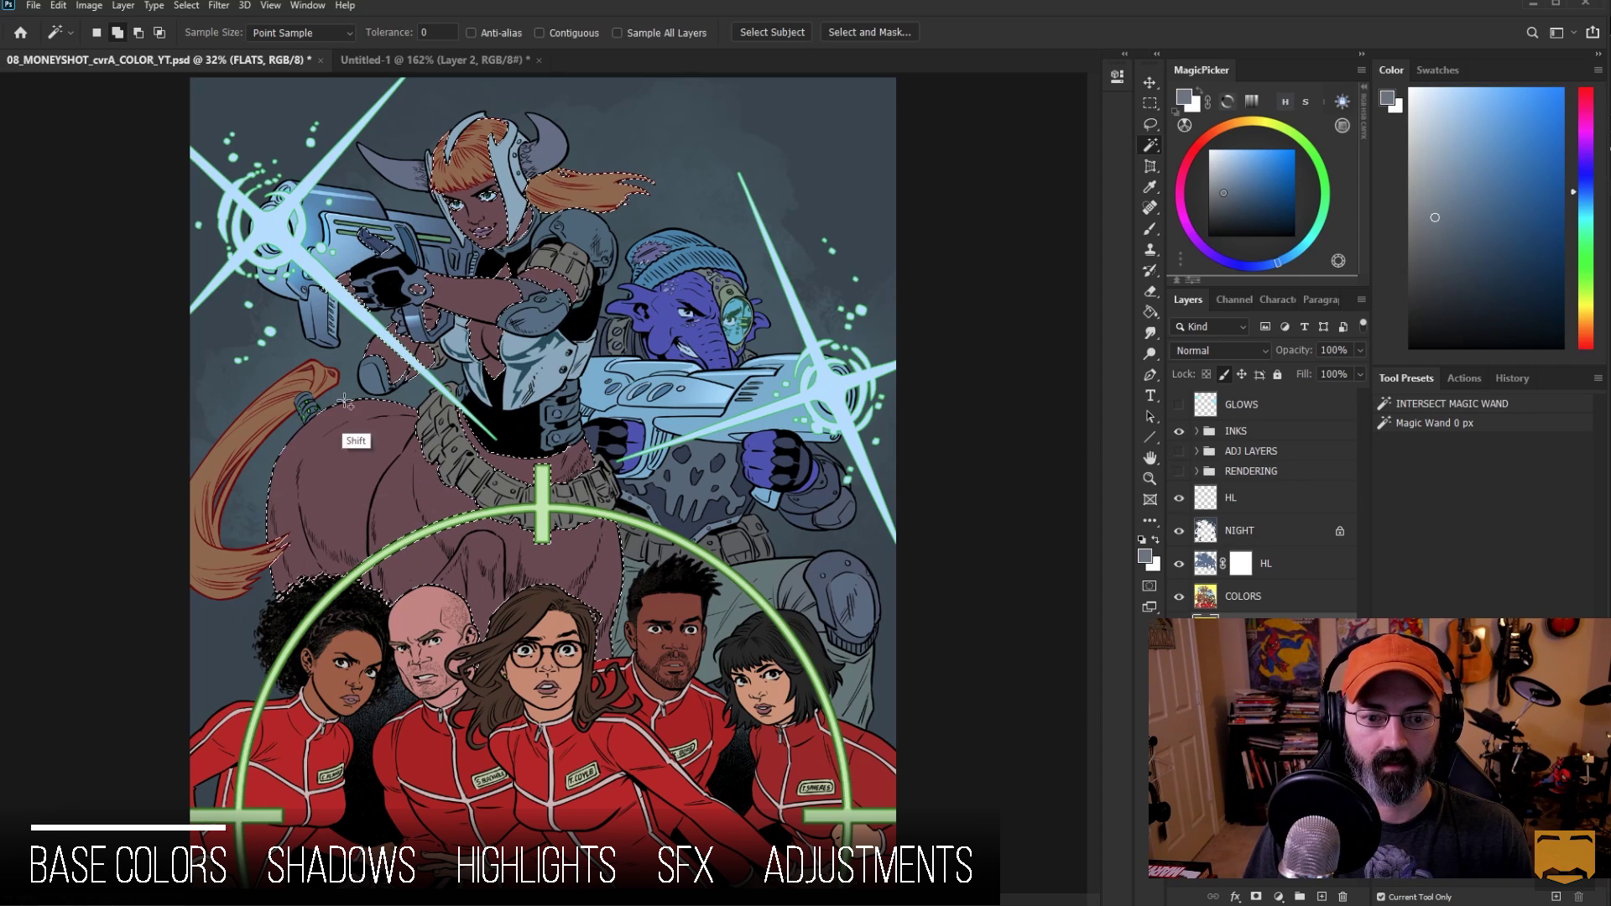
Step: Hide the selection edges and brush black on the HL layer's mask over the centaur's skin, hair and body
{"action": "key", "text": "ctrl+h"}
{"action": "key", "text": "b"}
{"action": "key", "text": "alt+]"}
{"action": "key", "text": "alt+]"}
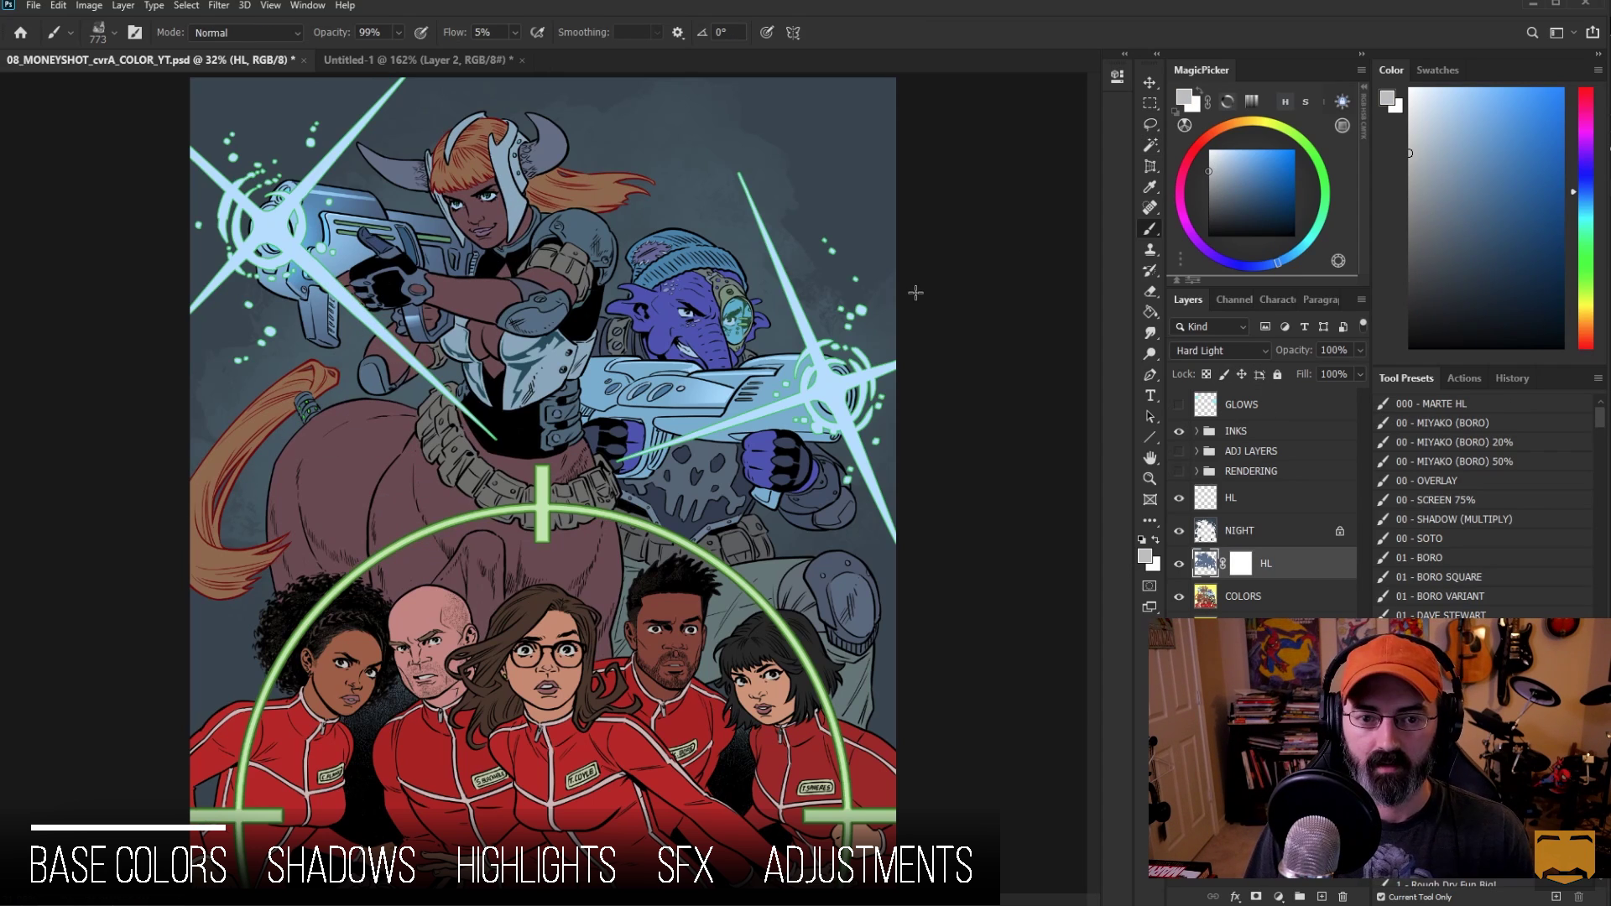
{"action": "left_click_drag", "start_coordinate": [1481, 177], "coordinate": [1382, 233]}
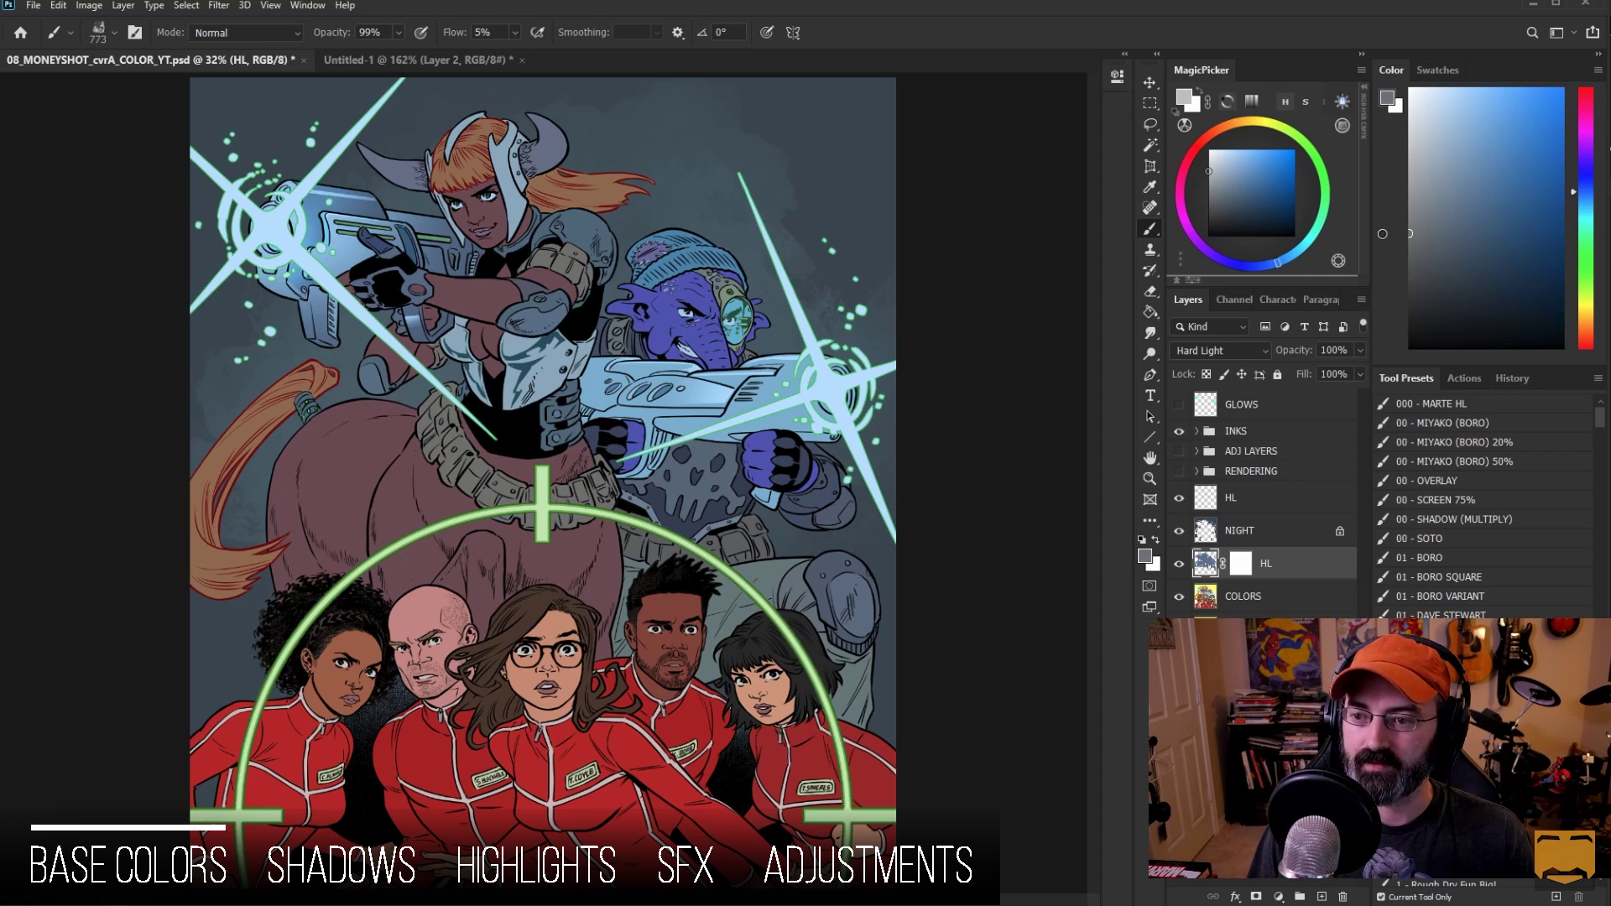
{"action": "left_click", "coordinate": [1242, 564]}
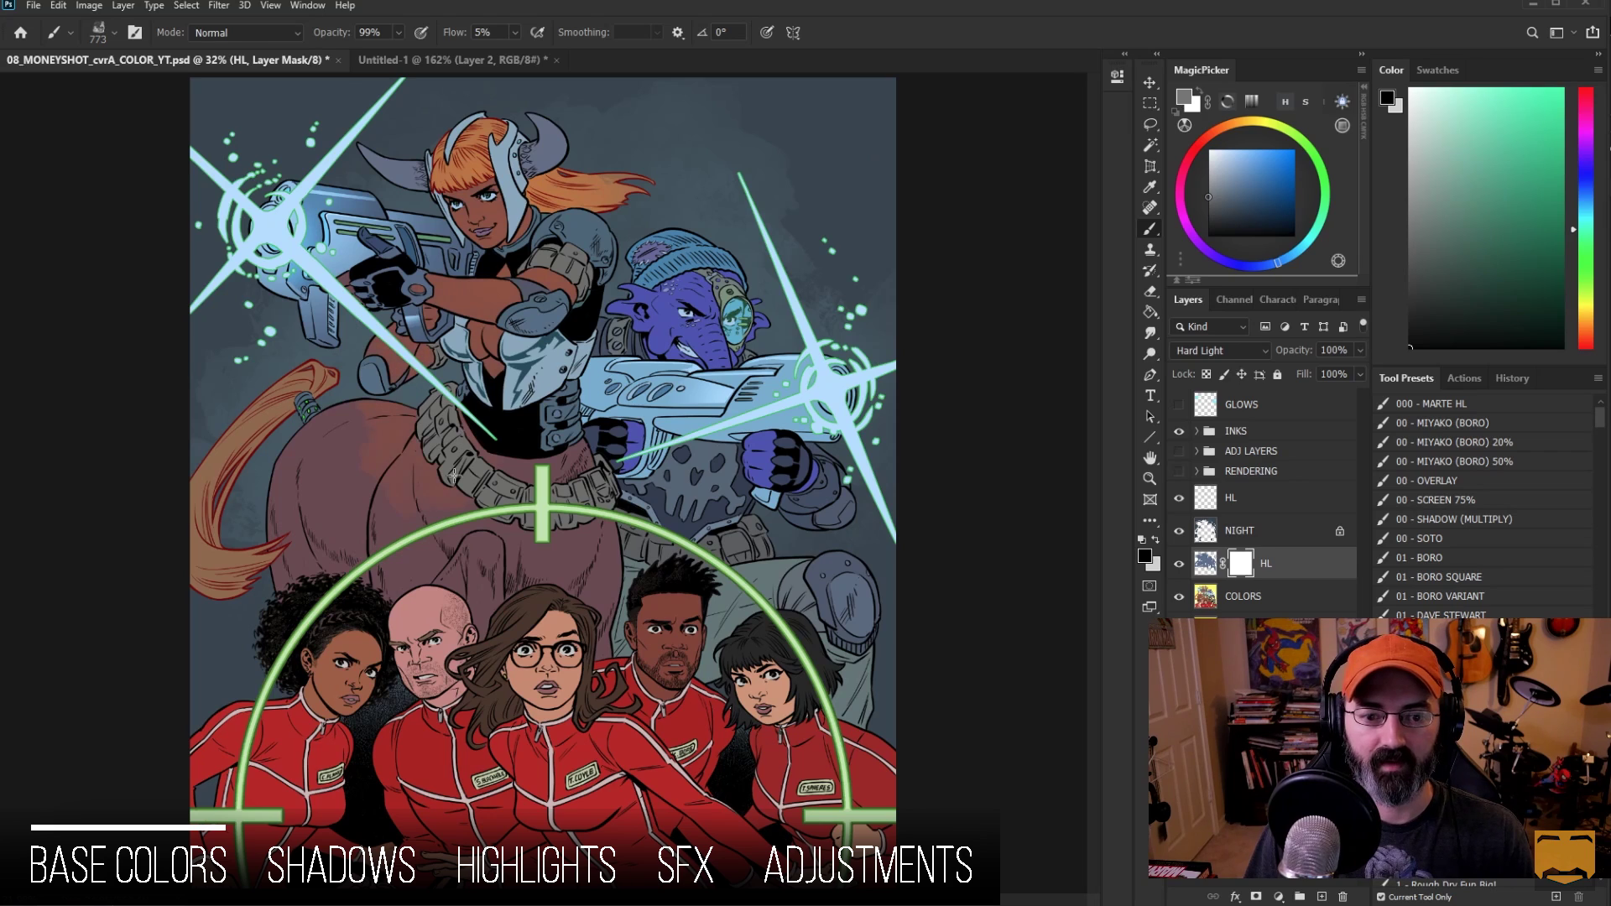
{"action": "left_click_drag", "start_coordinate": [383, 442], "coordinate": [532, 453]}
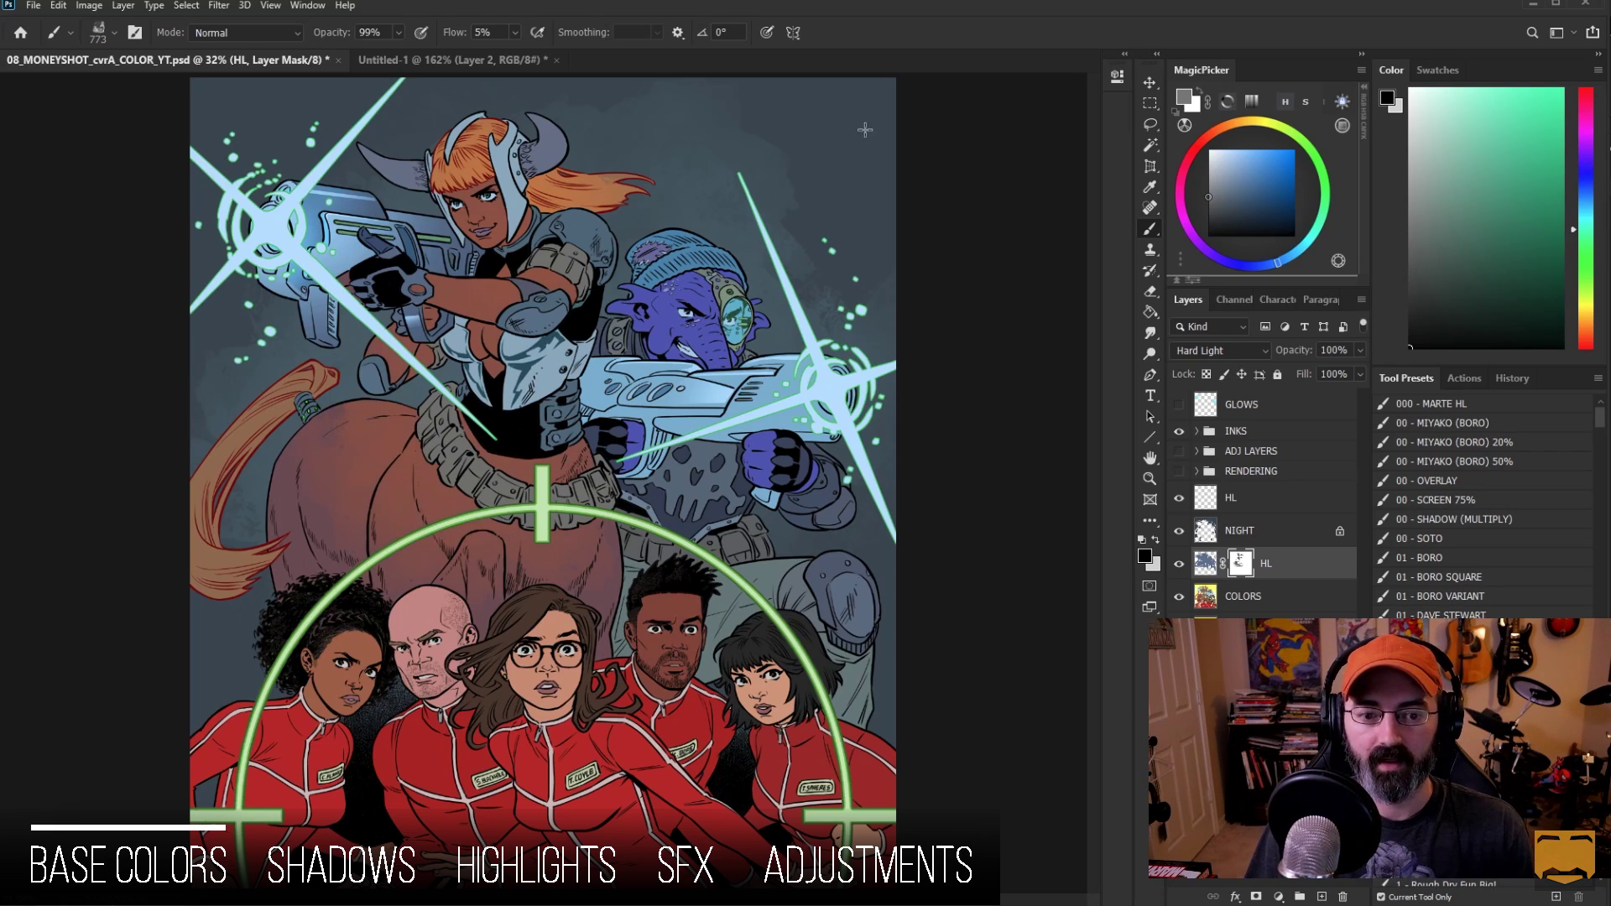
Step: Clear the painting from the HL mask and repaint the centaur's areas in mid-gray with a larger brush at 100% opacity
{"action": "key", "text": "ctrl+BackSpace"}
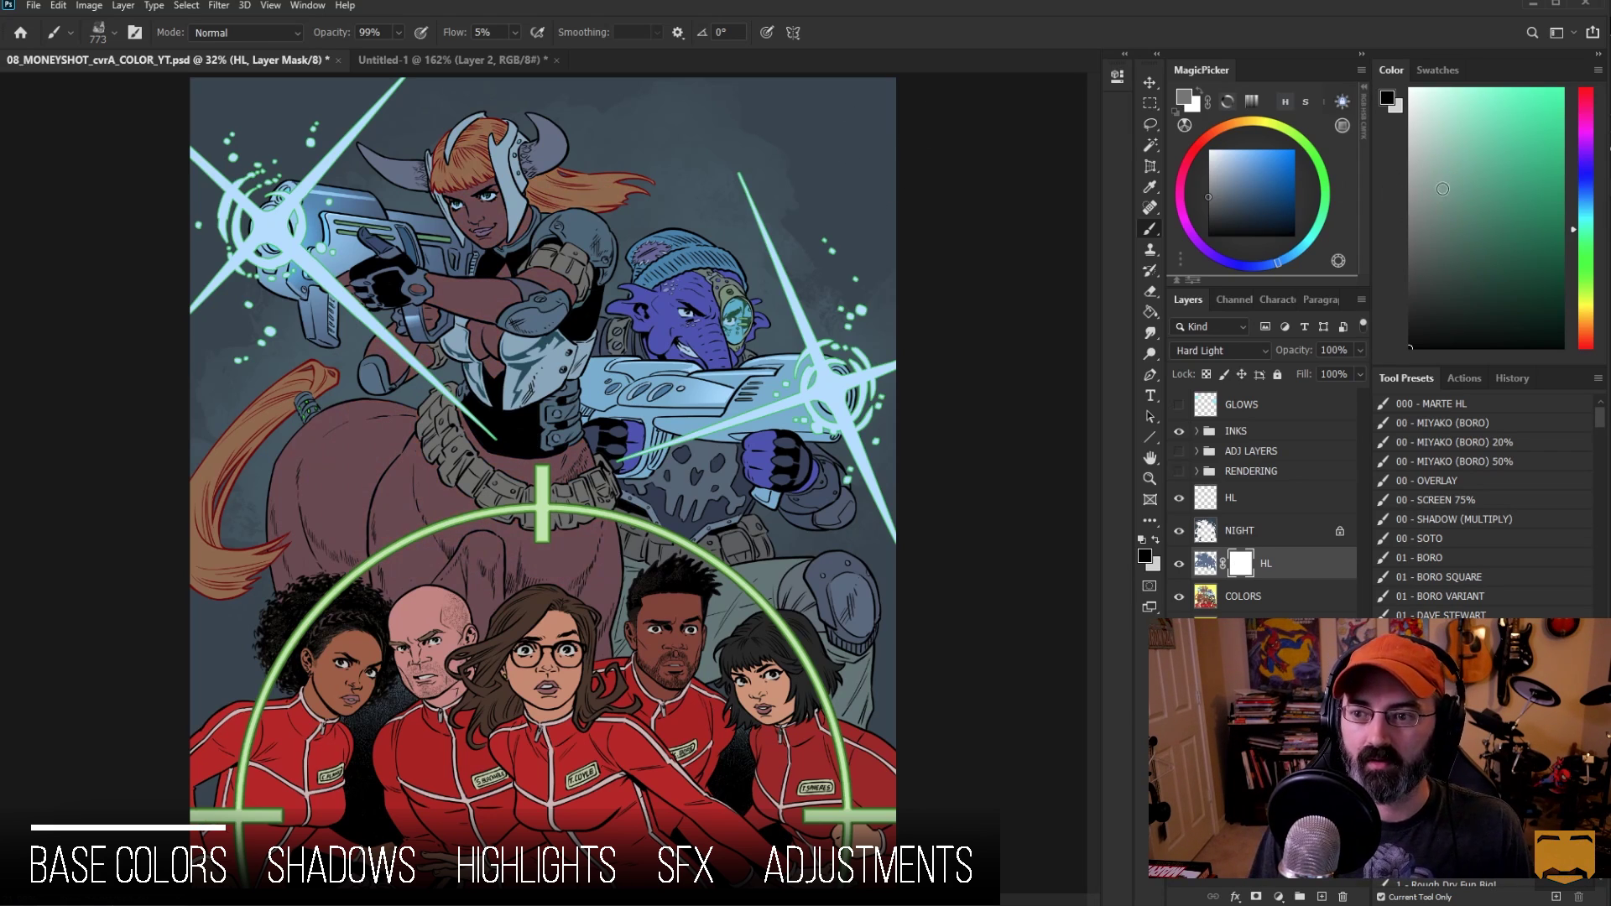
{"action": "mouse_move", "coordinate": [1465, 281]}
{"action": "left_mouse_down"}
{"action": "mouse_move", "coordinate": [1418, 218]}
{"action": "mouse_move", "coordinate": [1350, 188]}
{"action": "left_mouse_up"}
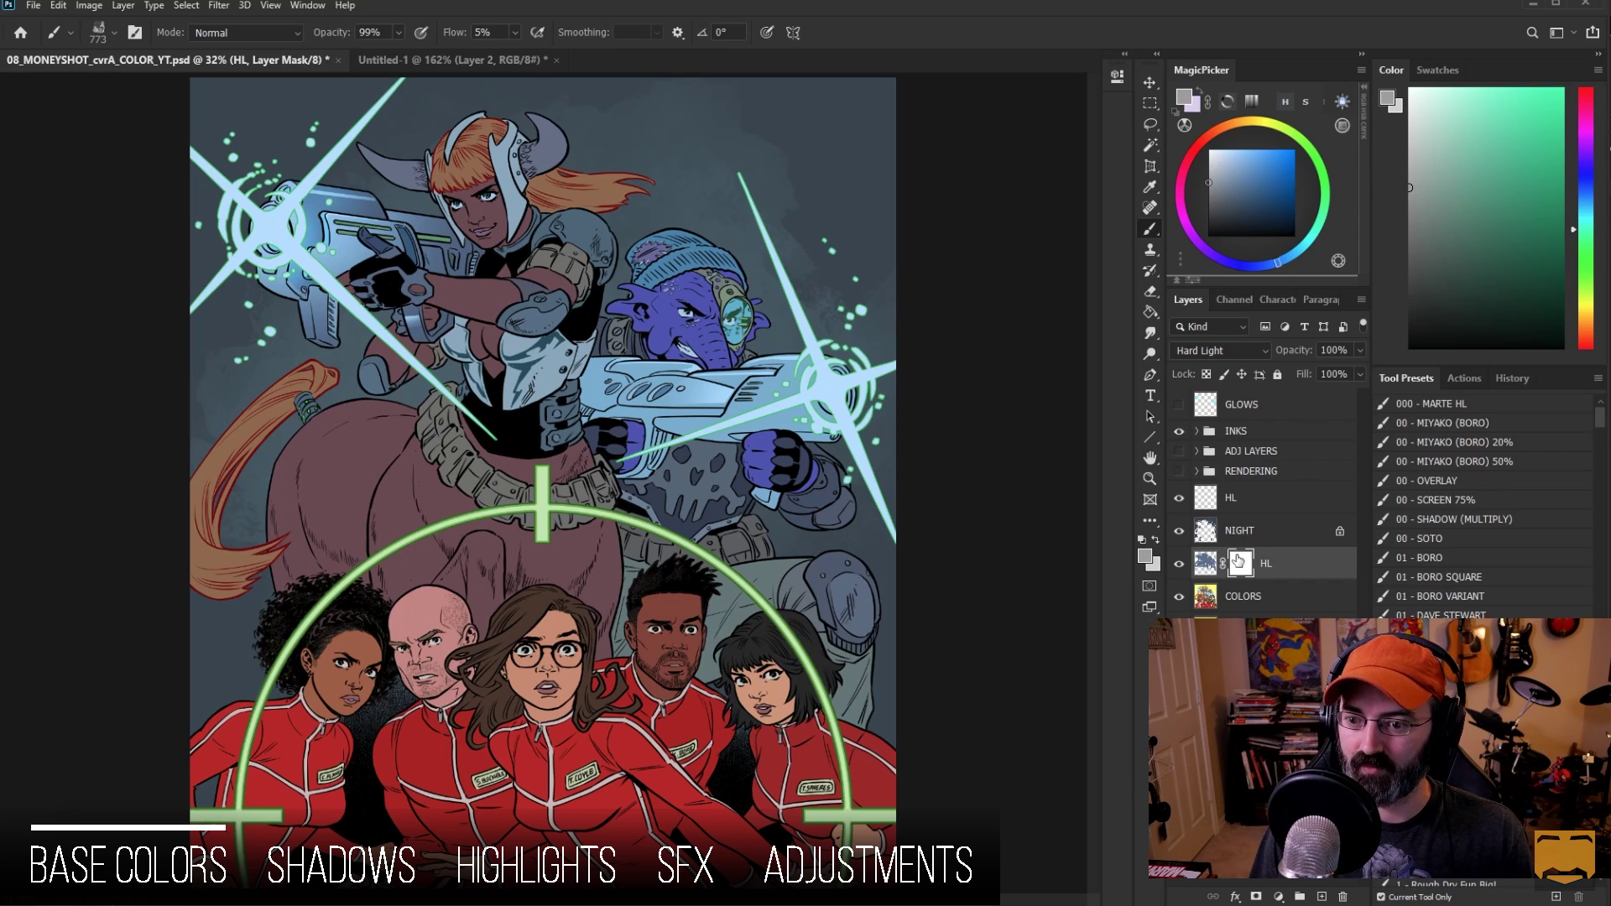
{"action": "key", "text": "bracketright"}
{"action": "key", "text": "0"}
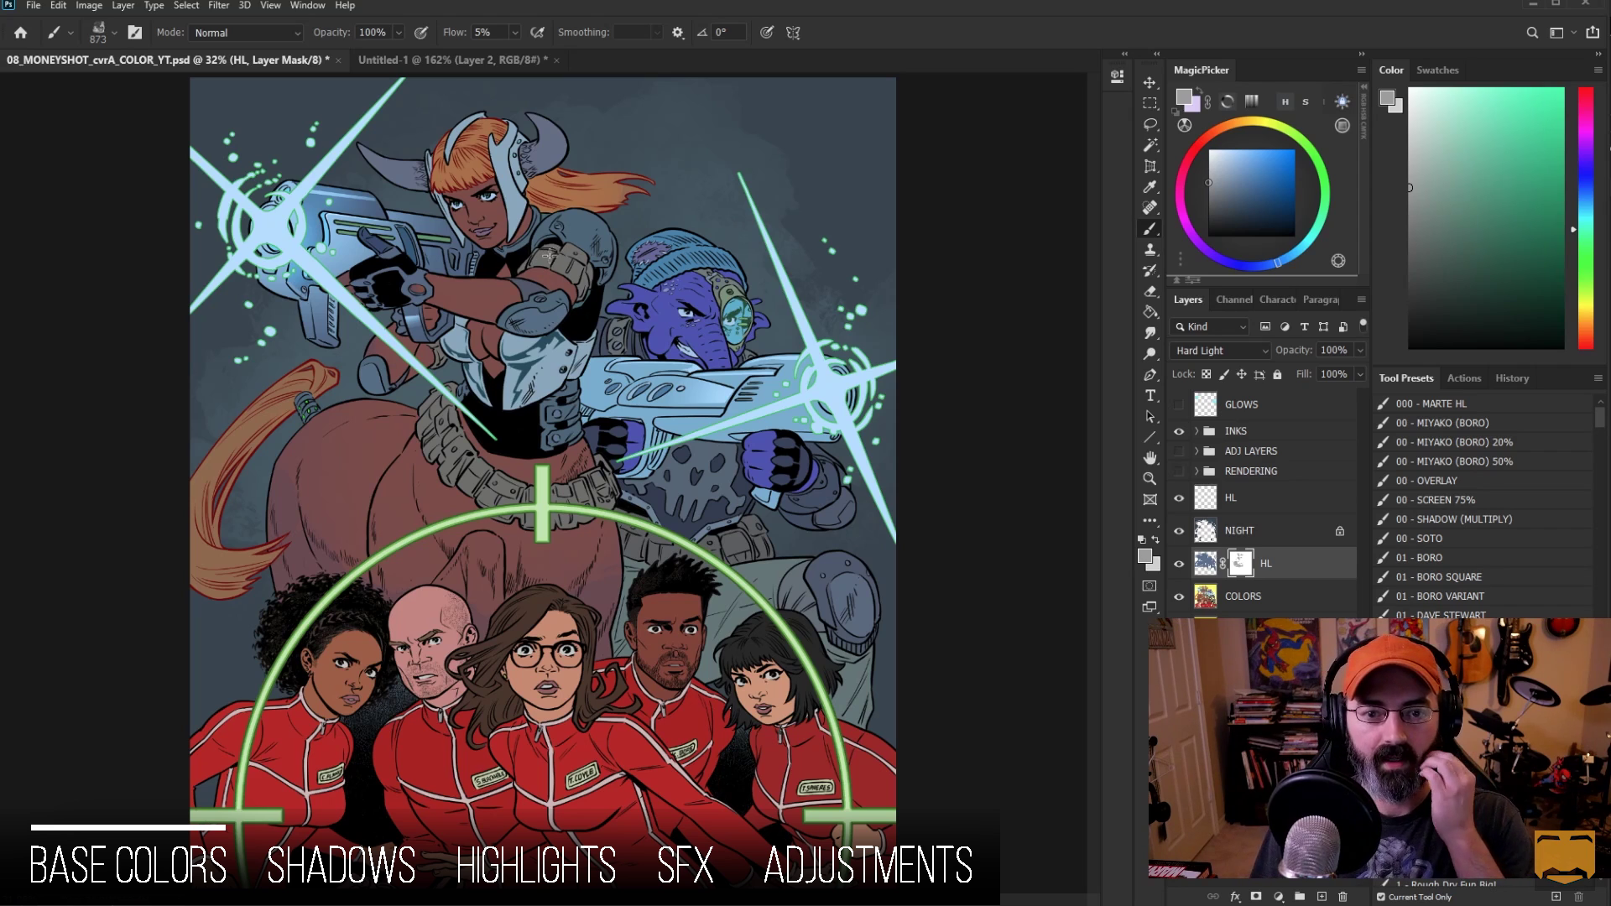
Step: Examine the softened tint on the centaur both up close and across the whole cover
{"action": "scroll", "coordinate": [545, 175], "scroll_direction": "up", "scroll_amount": 1}
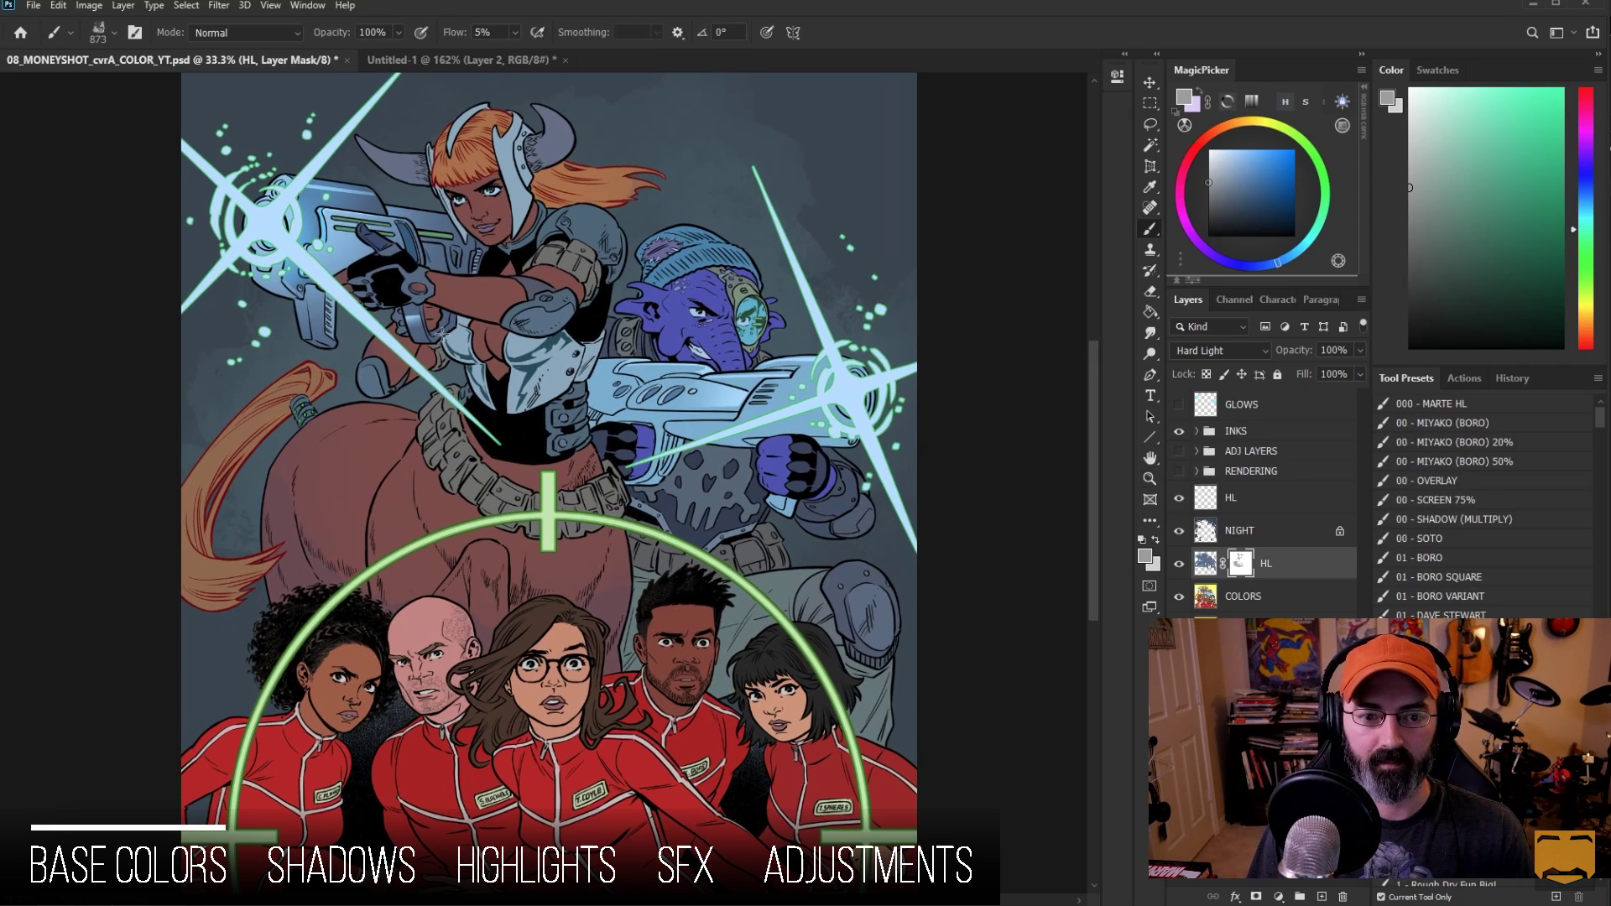
{"action": "left_click_drag", "start_coordinate": [546, 249], "coordinate": [547, 417]}
{"action": "scroll", "coordinate": [546, 417], "scroll_direction": "up", "scroll_amount": 1}
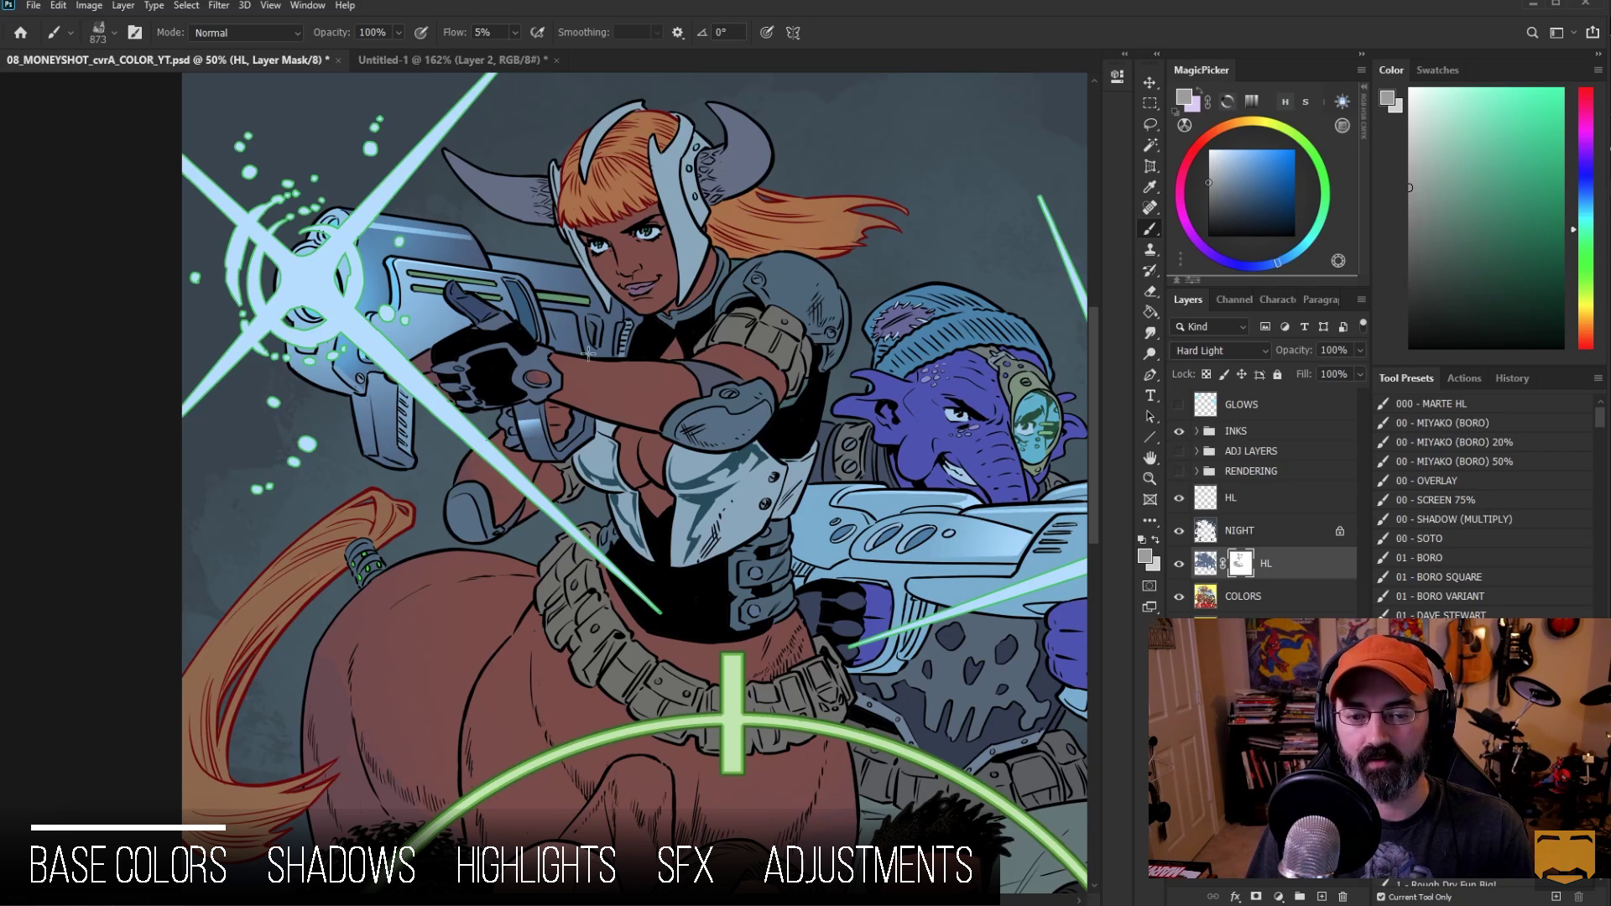
{"action": "key", "text": "z"}
{"action": "scroll", "coordinate": [629, 361], "scroll_direction": "down", "scroll_amount": 2}
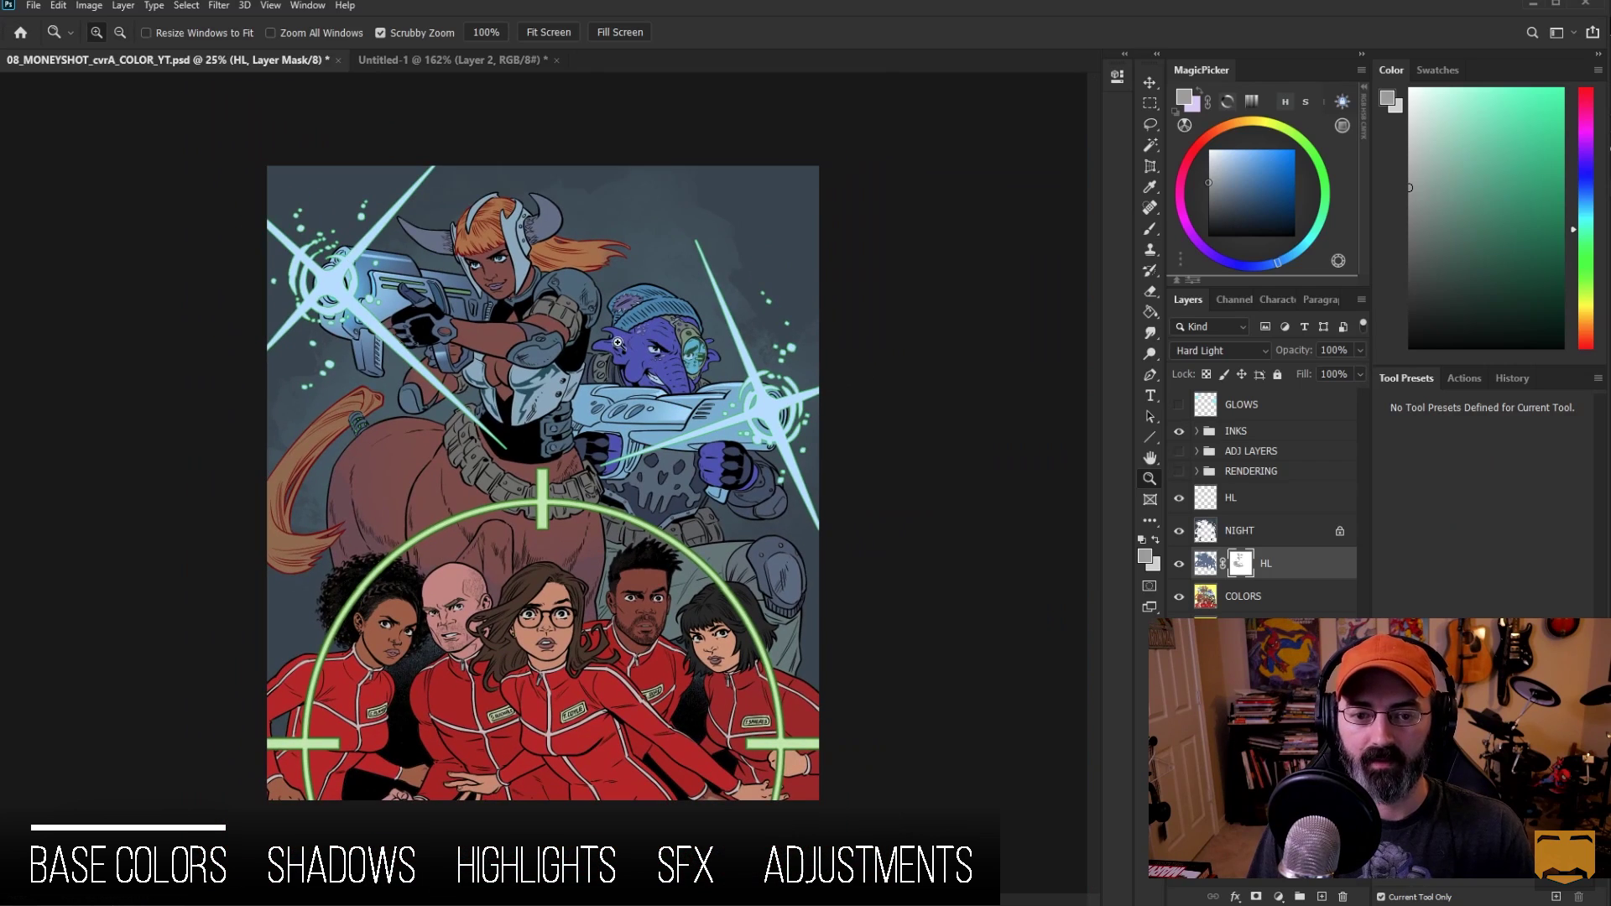
{"action": "left_click", "coordinate": [631, 342]}
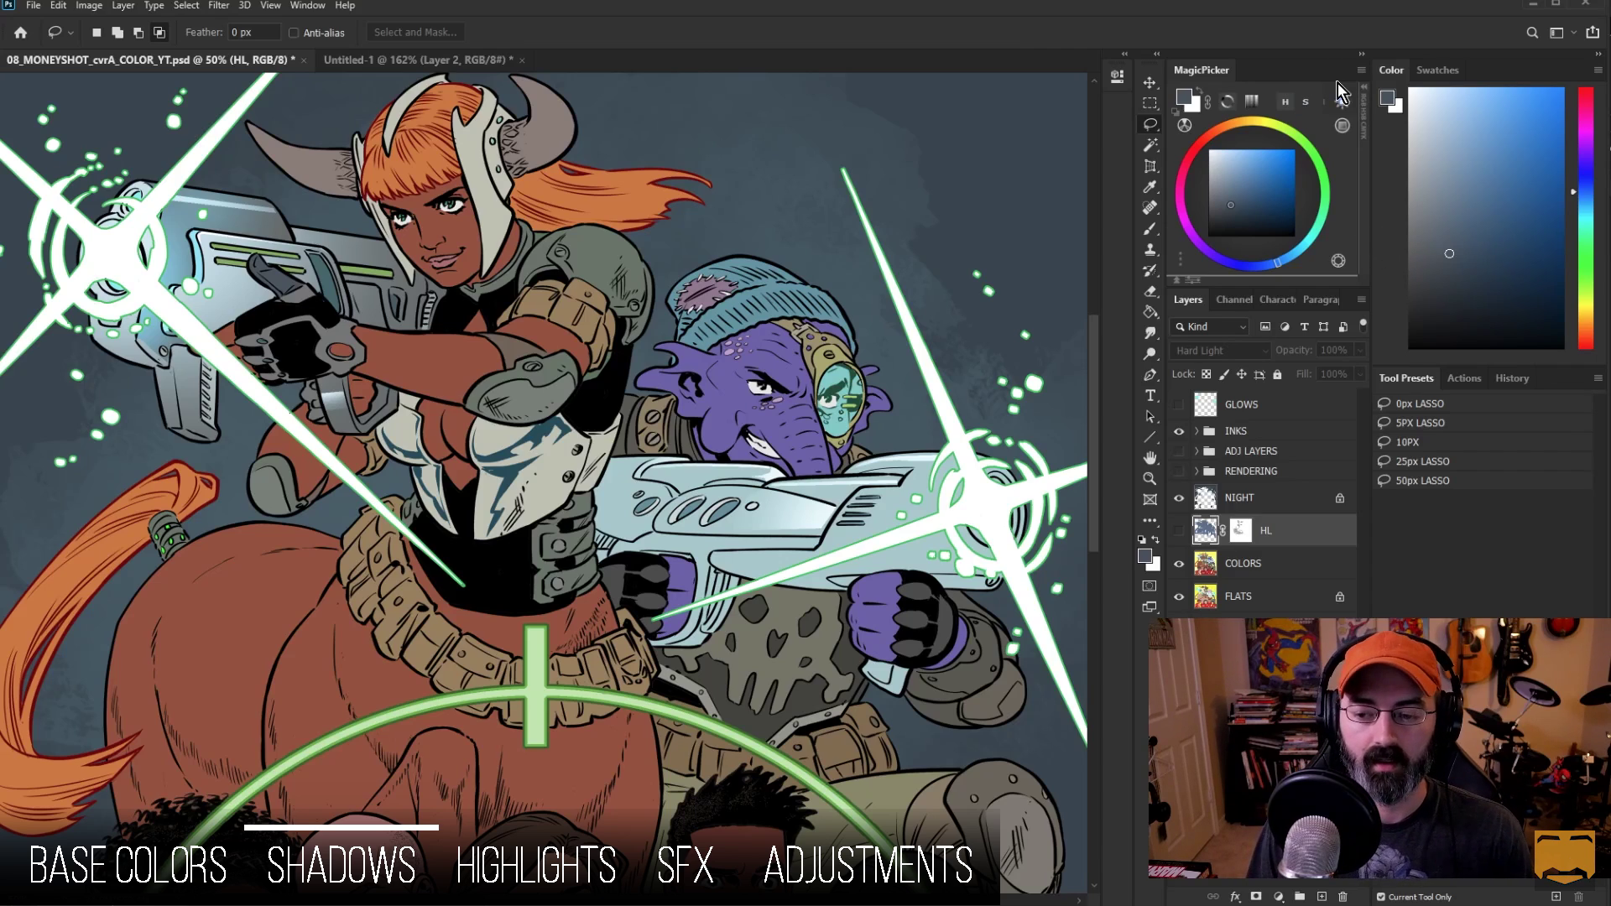
Step: Create a new Hard Light layer named HL above COLORS and load the MAIN SHADOWS layer from the RENDERING group as a selection
{"action": "key", "text": "ctrl+shift+alt+n"}
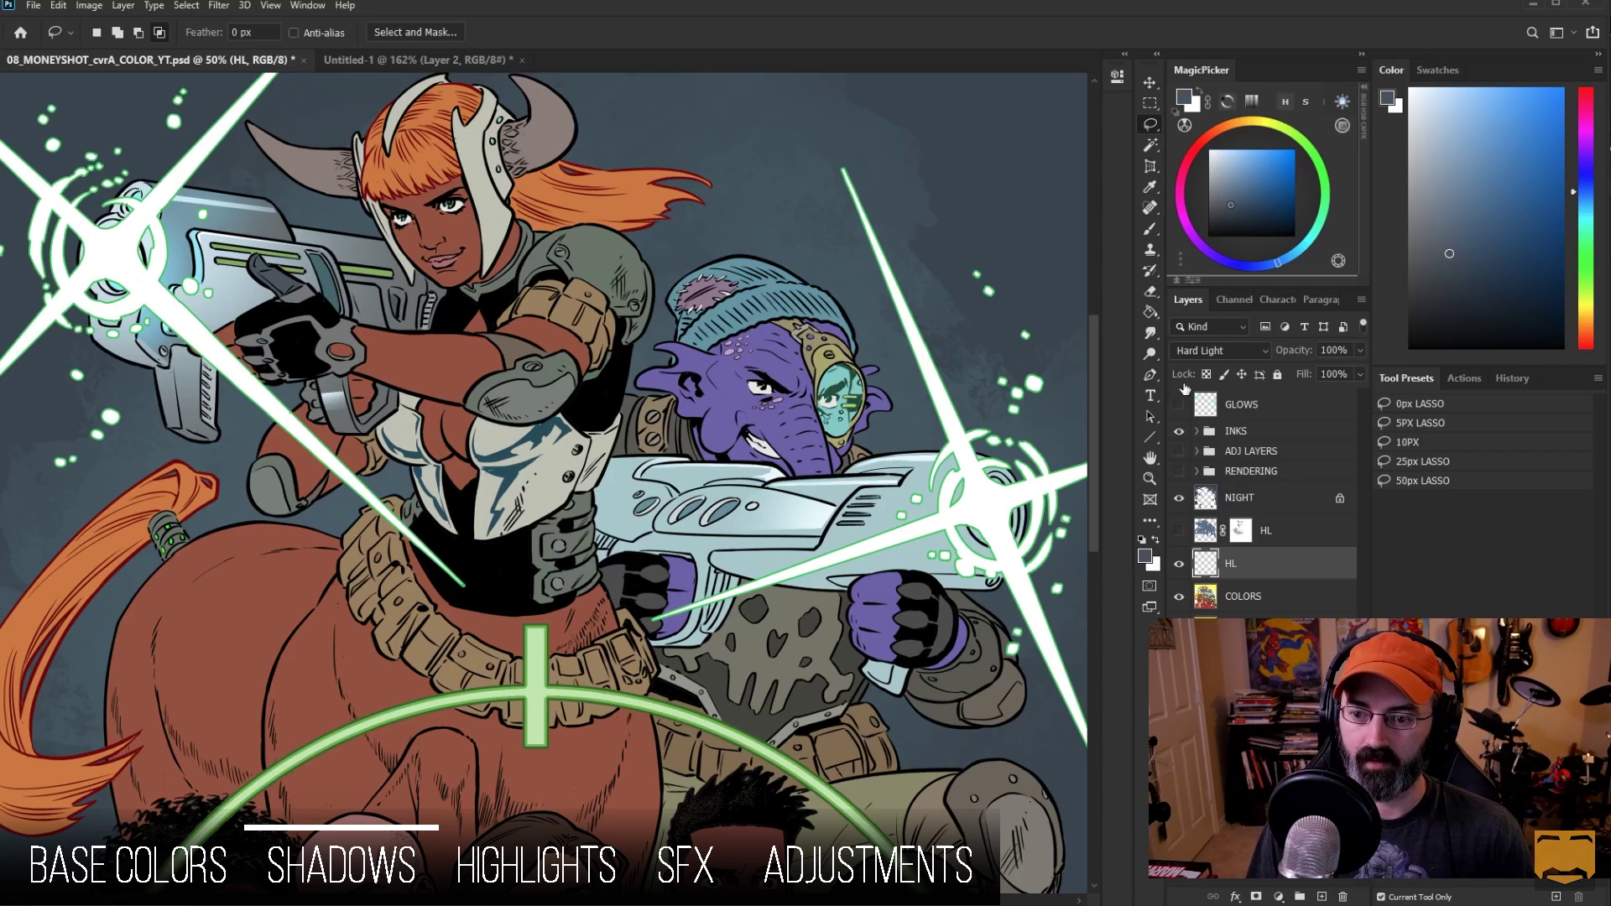
{"action": "left_click", "coordinate": [1202, 472]}
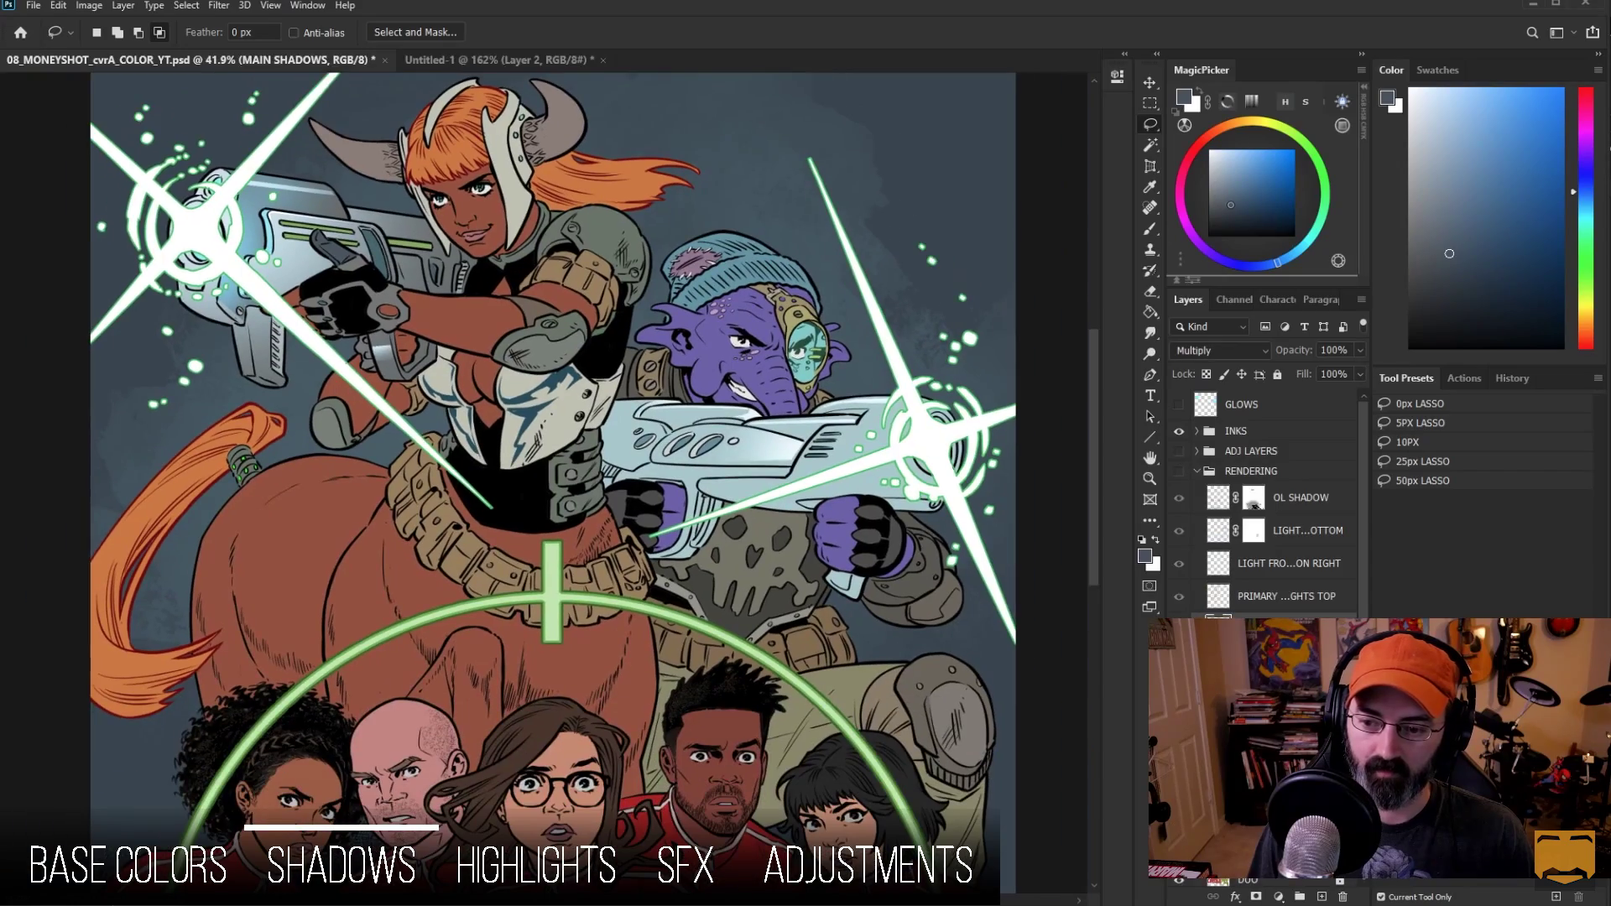
{"action": "left_click", "coordinate": [1216, 555], "text": "ctrl"}
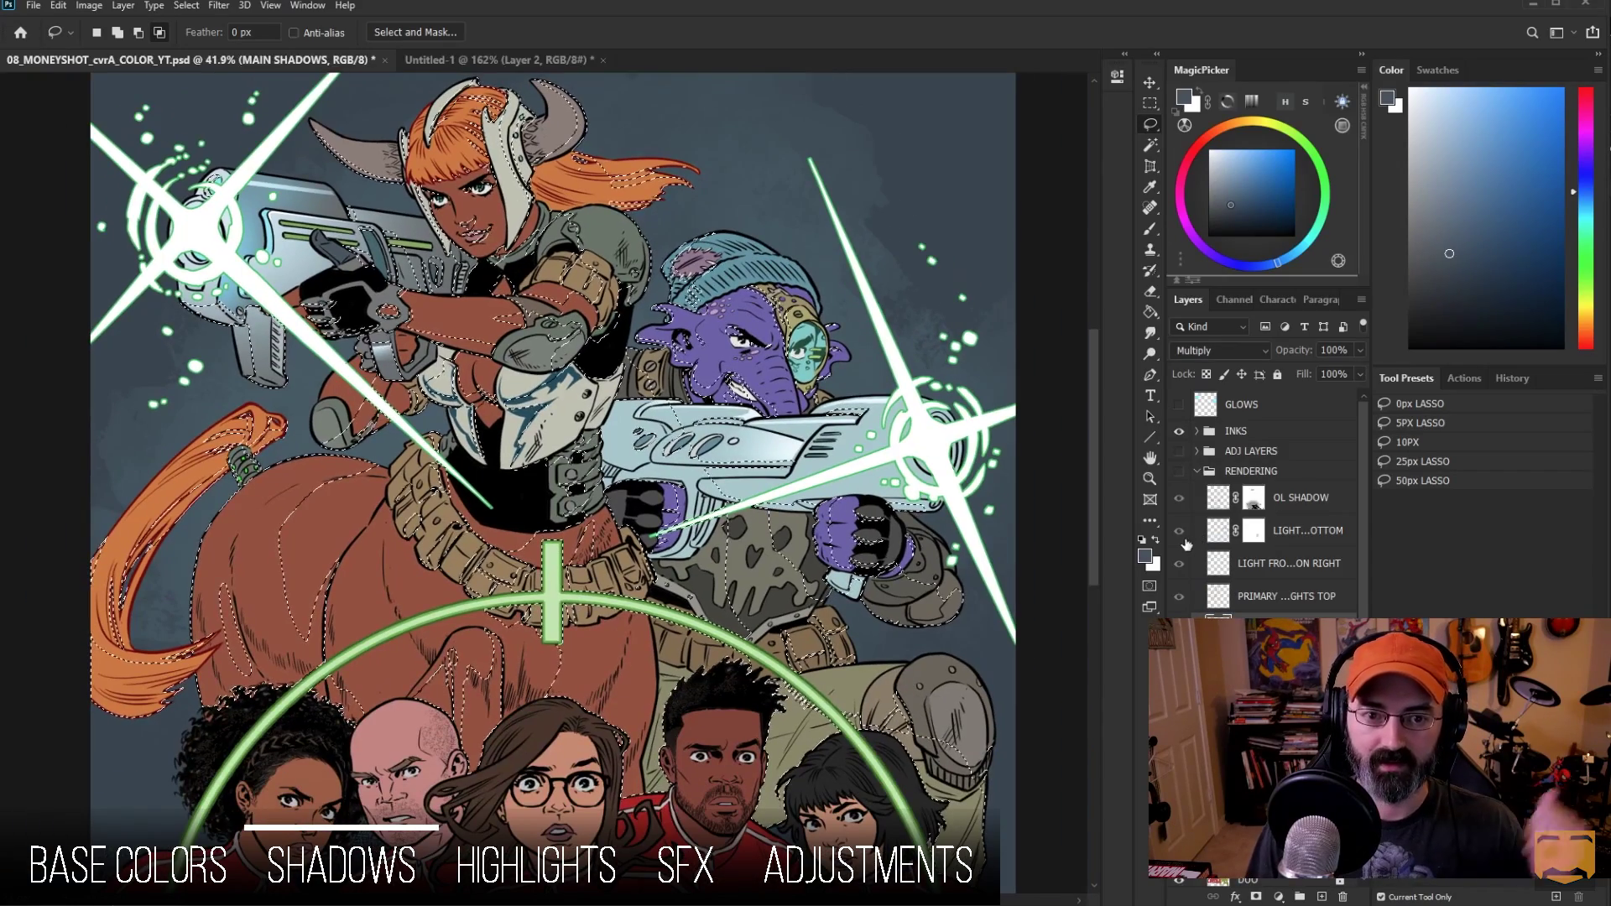
{"action": "left_click", "coordinate": [1197, 471]}
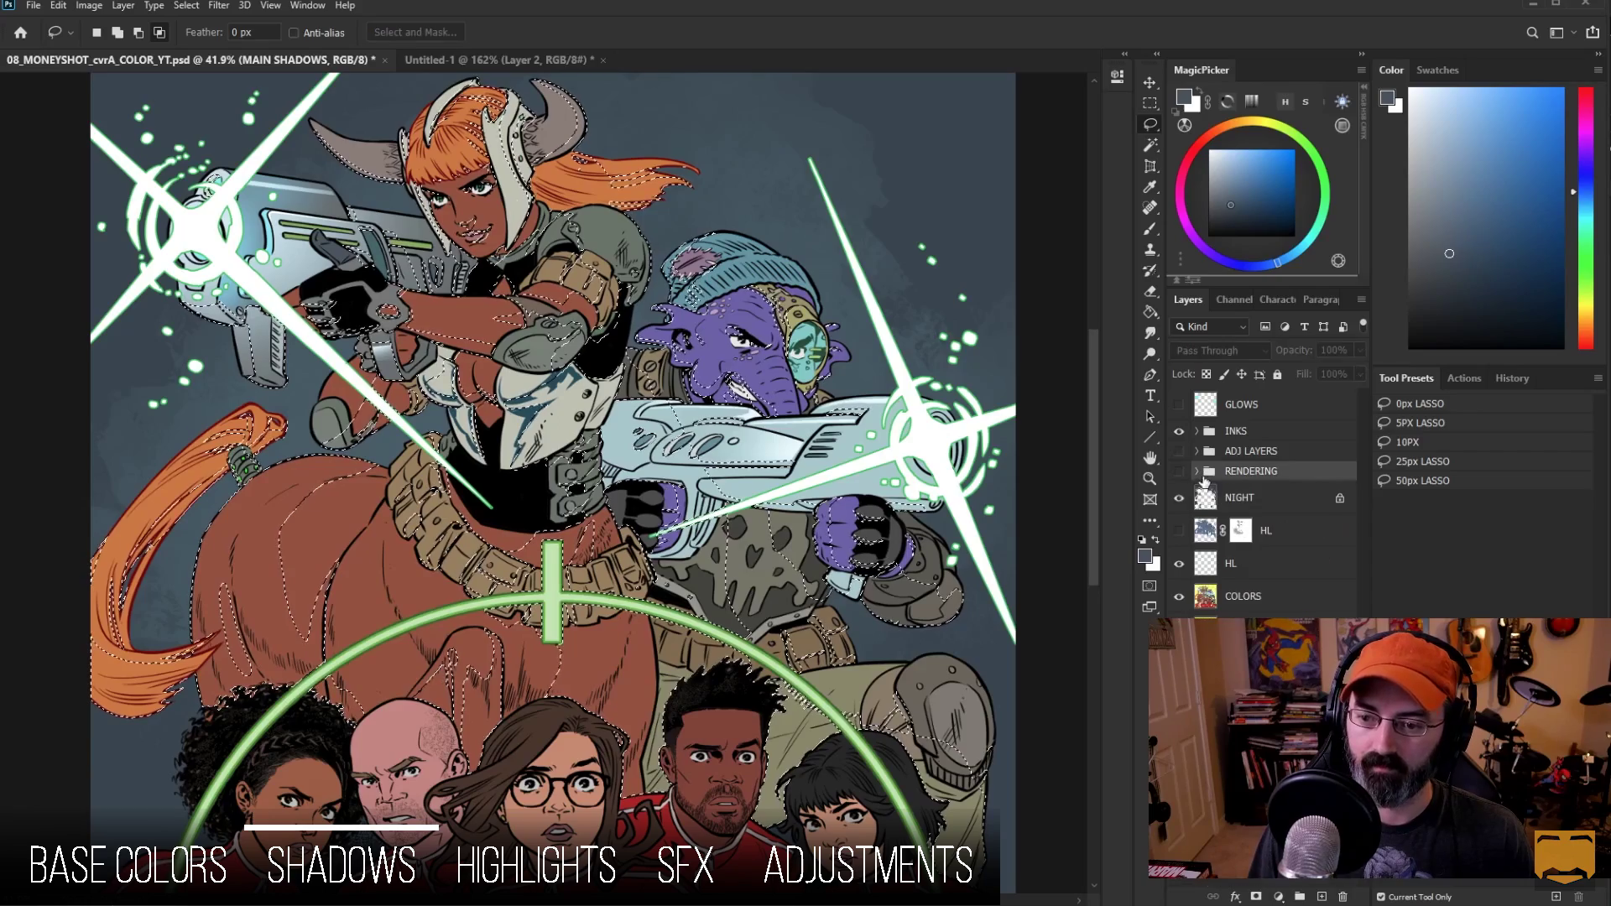
Step: Fill the shadow selection on the new HL layer with dark blue-gray, deselect, and view that layer briefly on its own
{"action": "left_click", "coordinate": [1221, 560]}
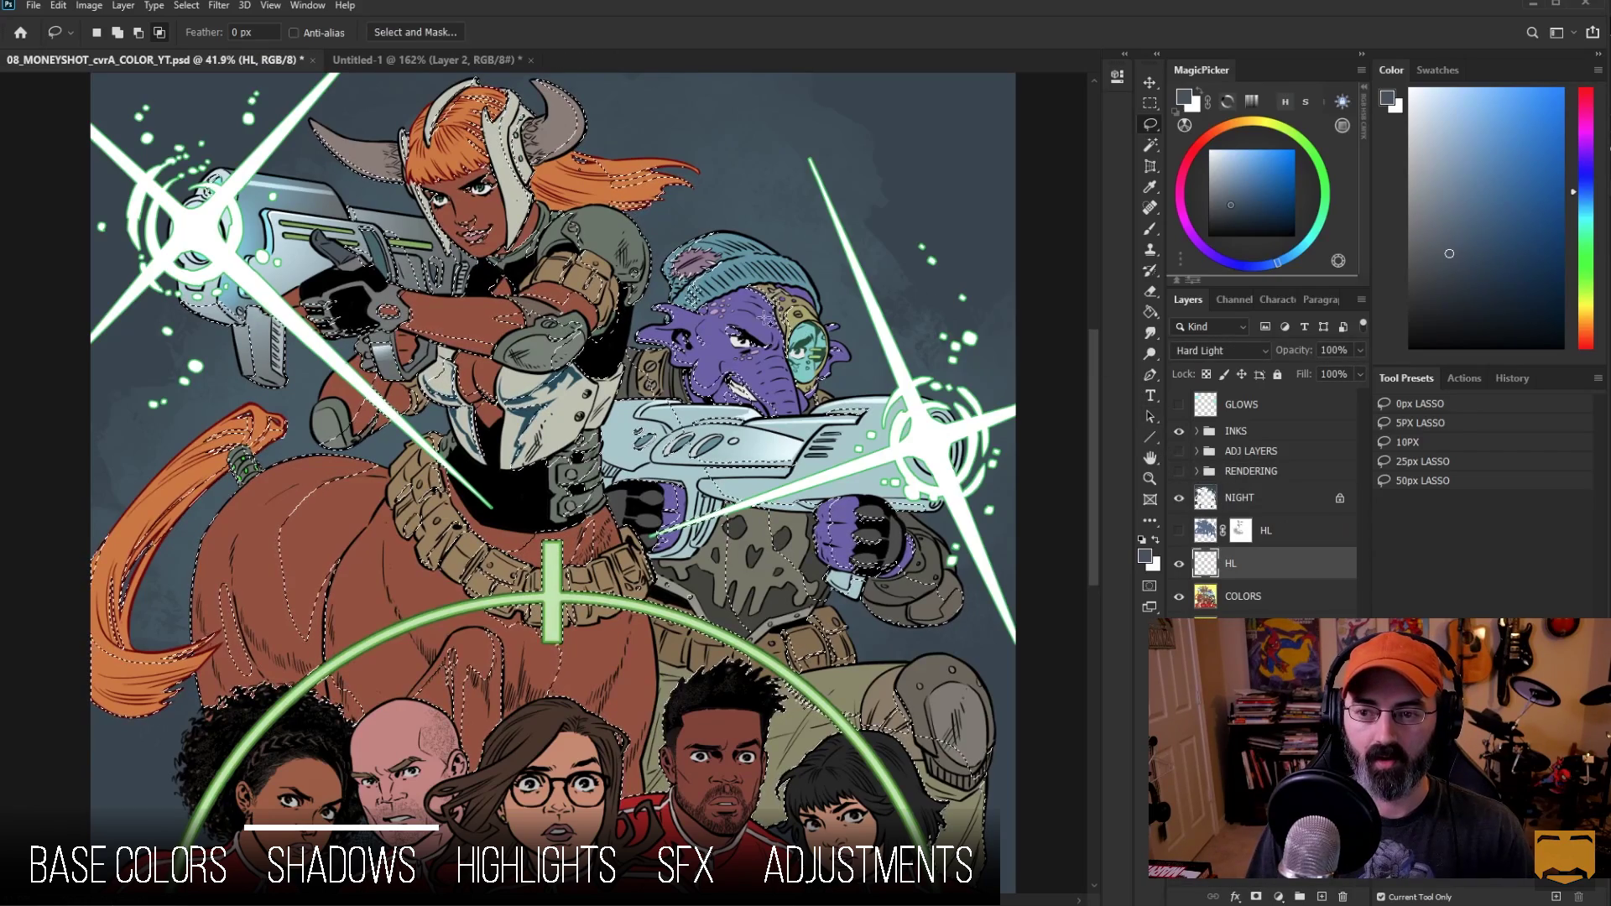
{"action": "key", "text": "g"}
{"action": "left_click", "coordinate": [940, 307]}
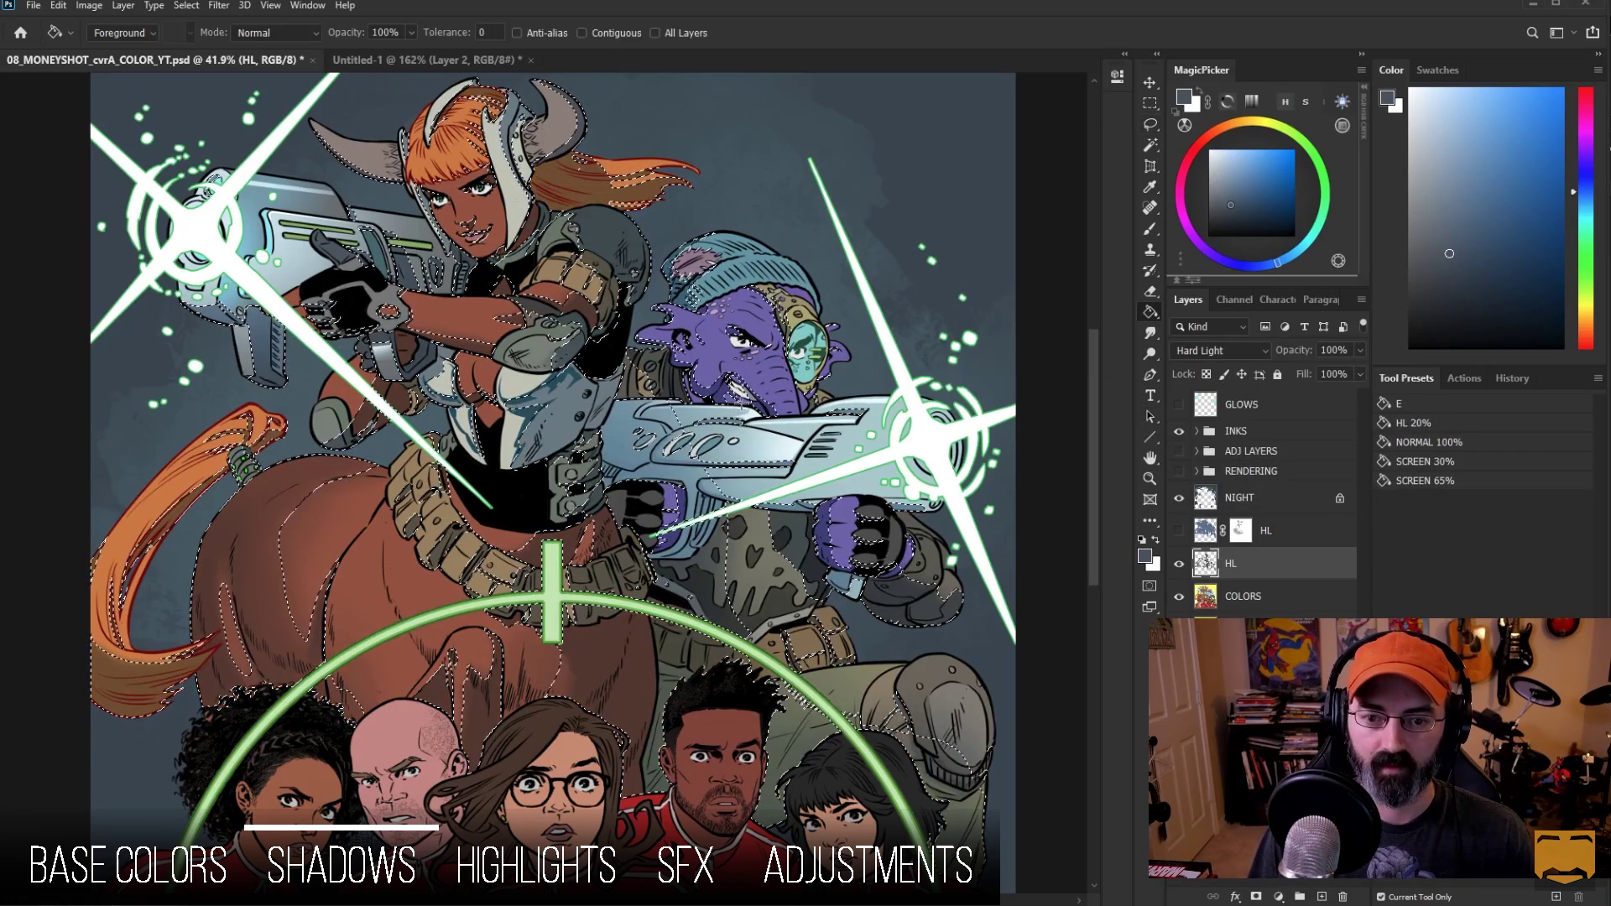
{"action": "key", "text": "ctrl+d"}
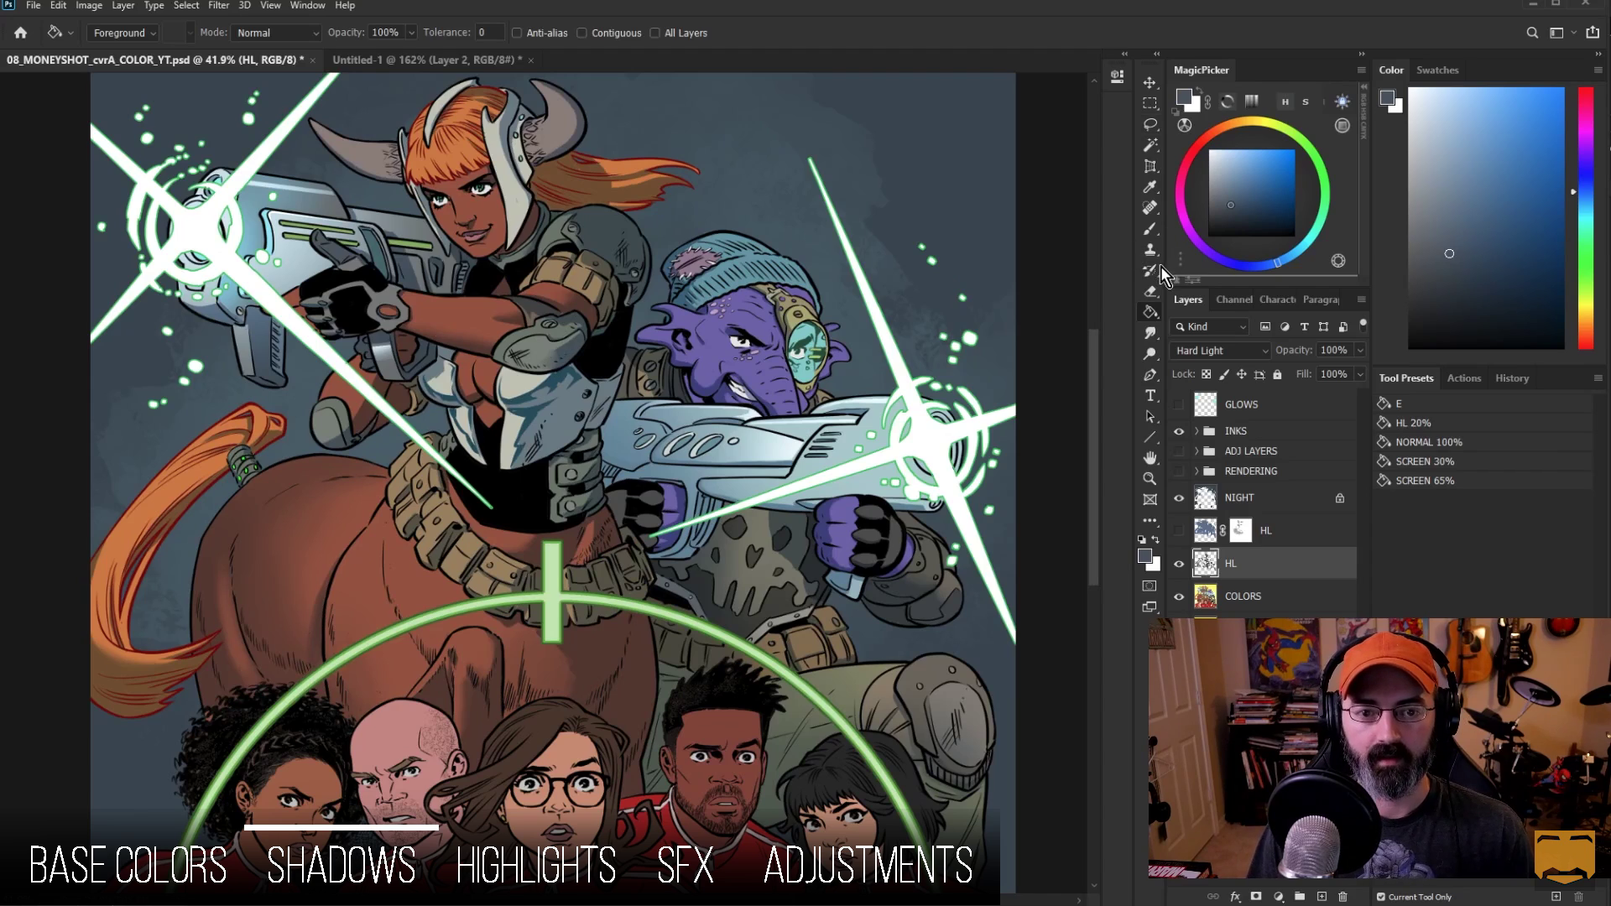
{"action": "left_click", "coordinate": [1179, 564], "text": "alt"}
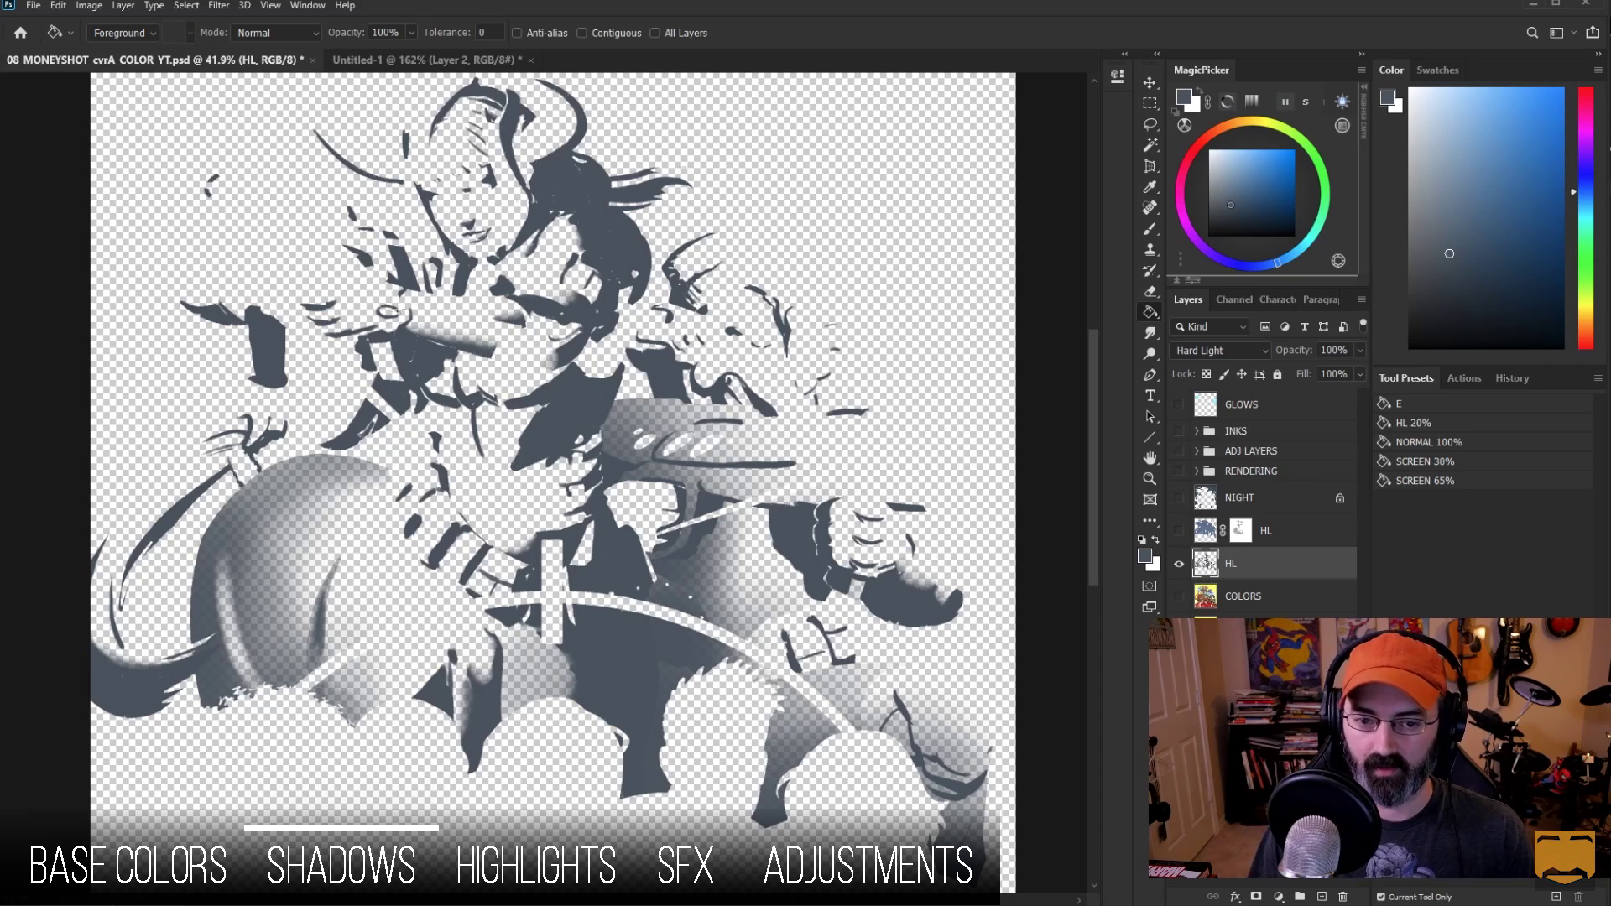
{"action": "left_click", "coordinate": [1179, 564], "text": "alt"}
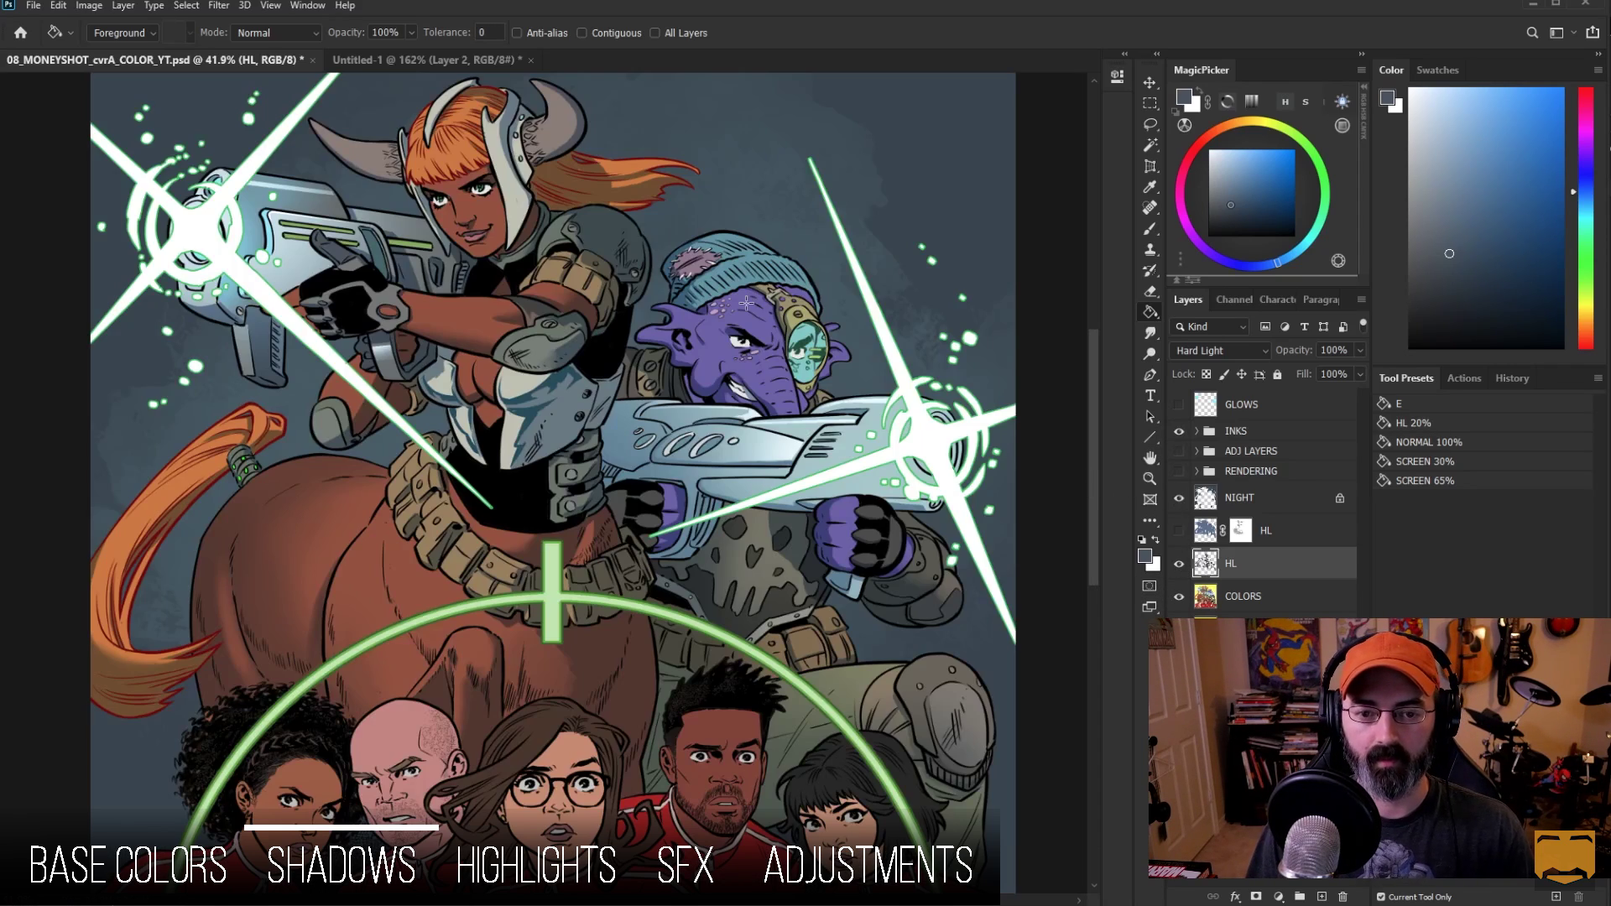
Step: Try a slightly darker blue-gray and a Hue/Saturation lightness of +52 on the HL shadow layer
{"action": "left_click", "coordinate": [1444, 219]}
{"action": "left_click", "coordinate": [1437, 249]}
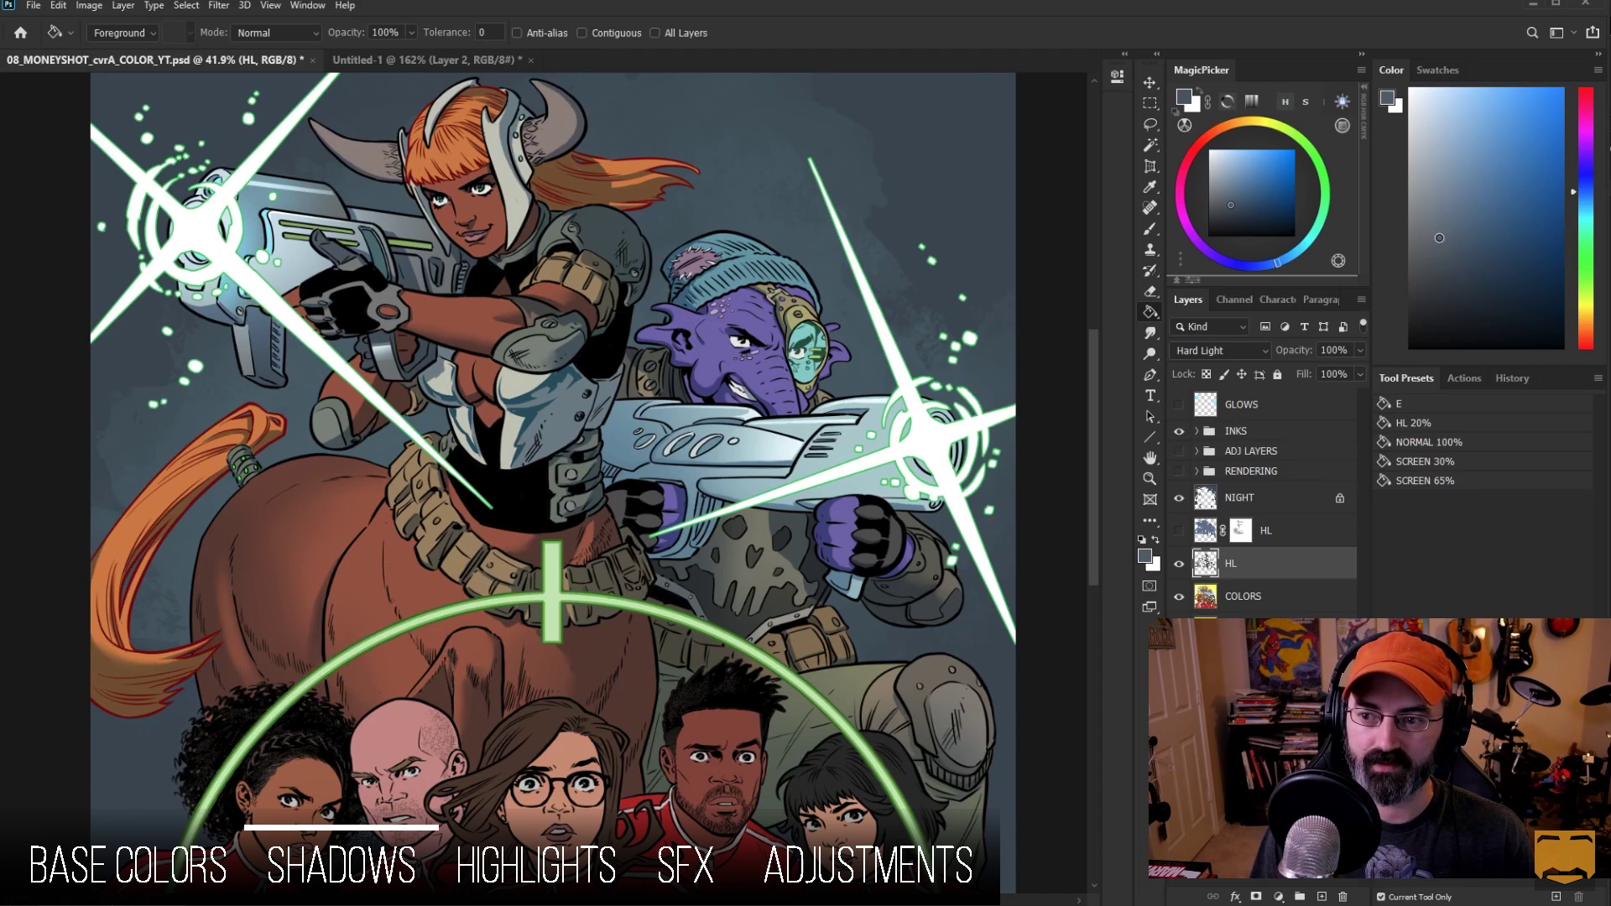
{"action": "left_click", "coordinate": [1439, 245]}
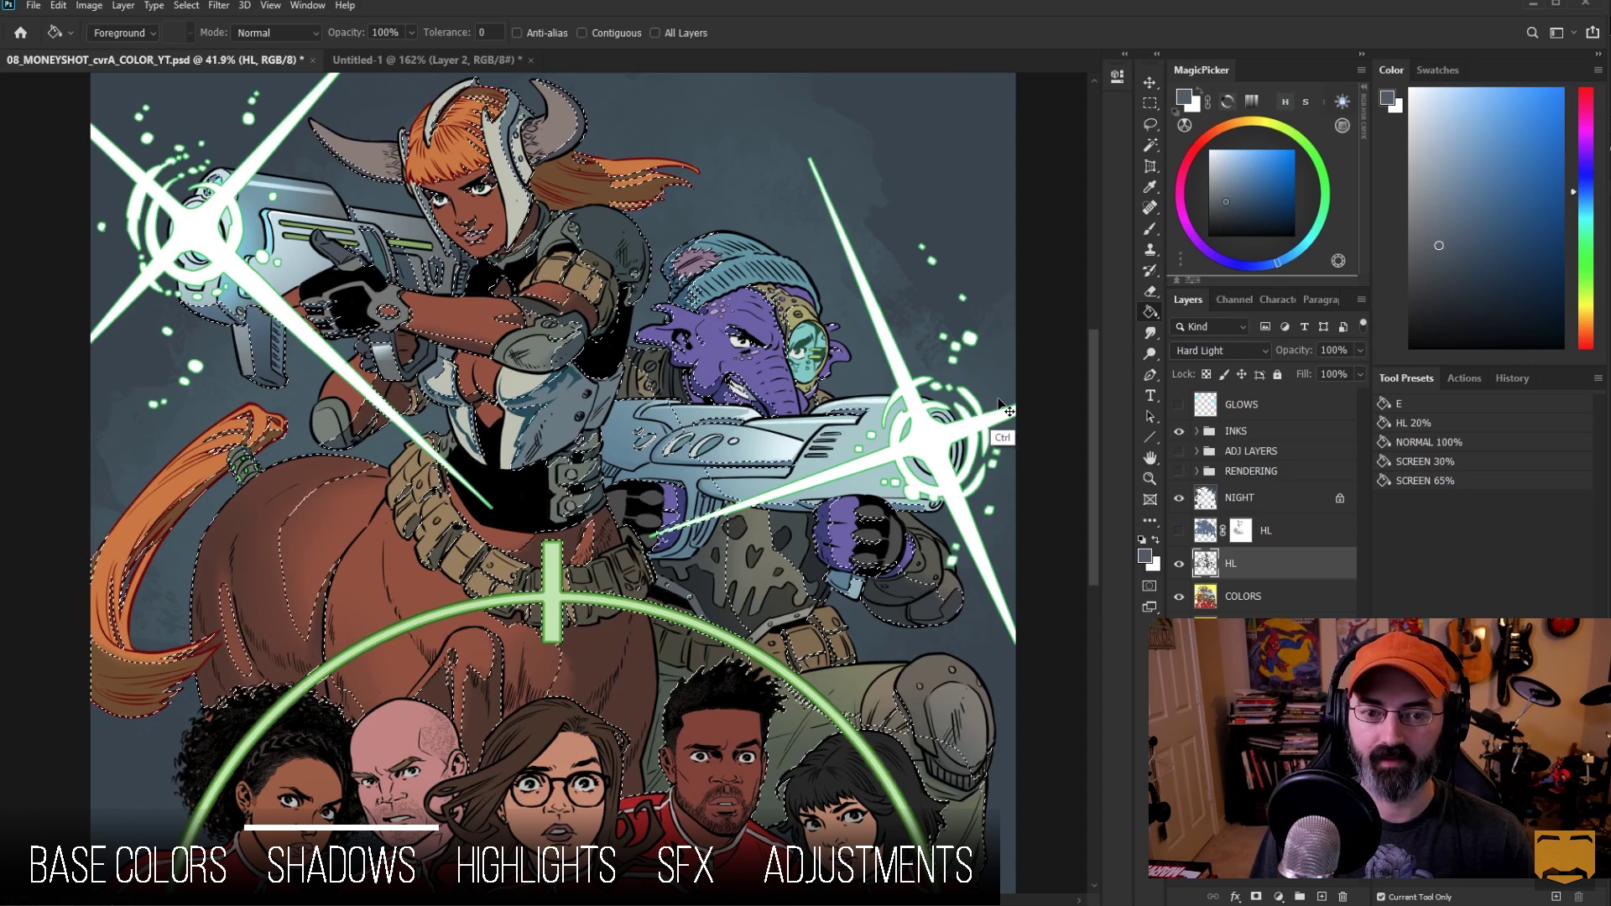
{"action": "key", "text": "ctrl+u"}
{"action": "left_click_drag", "start_coordinate": [1241, 575], "coordinate": [1277, 581]}
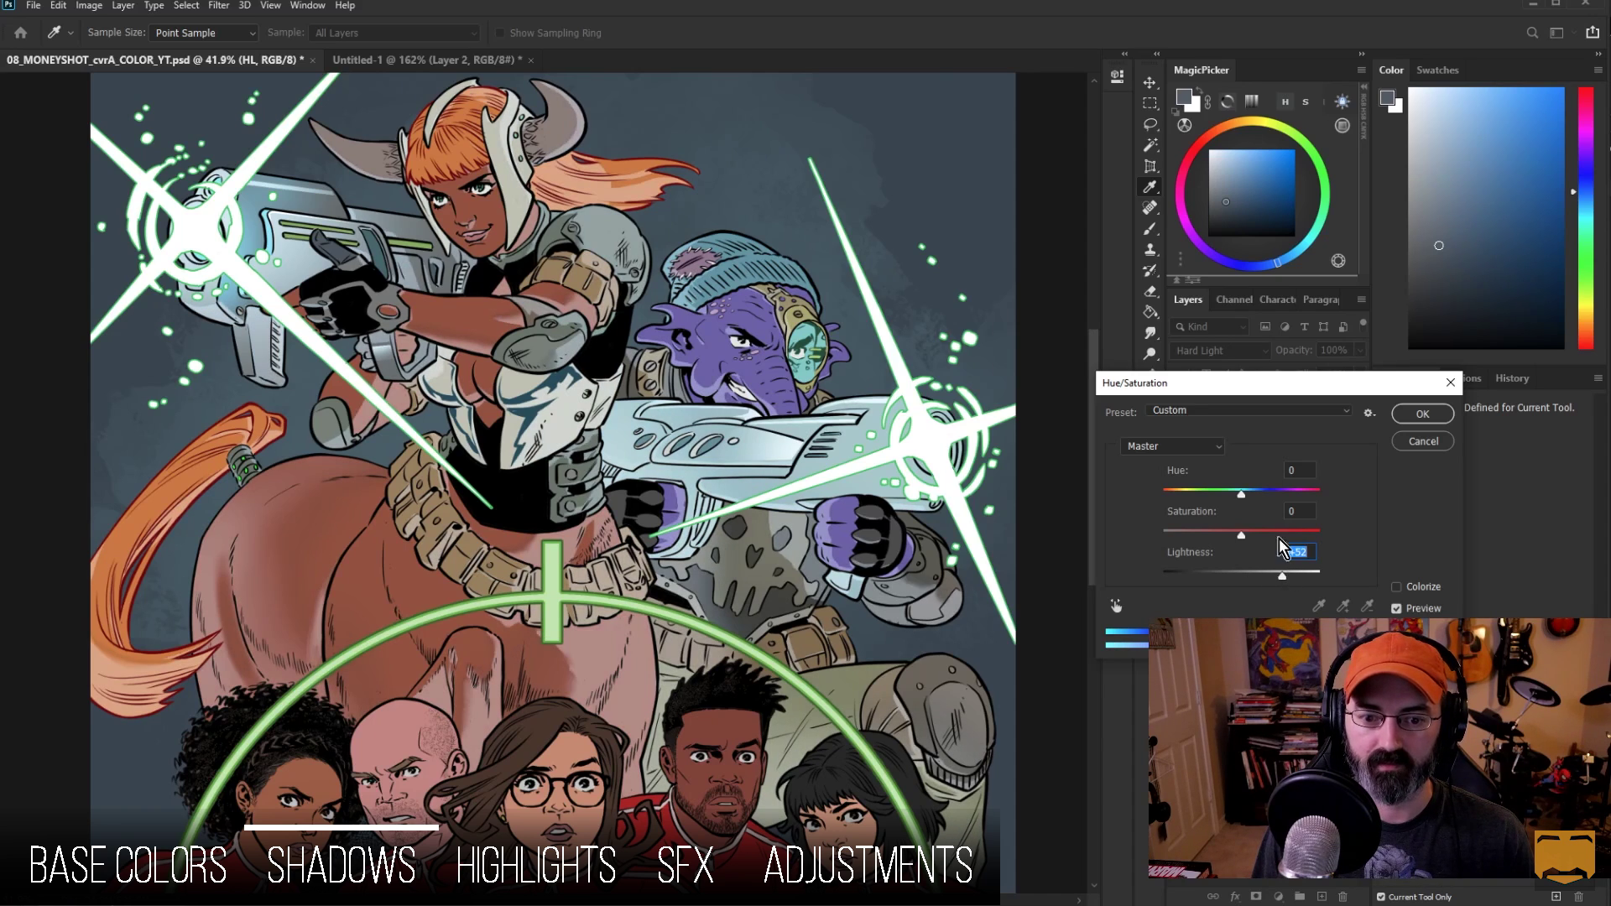
{"action": "left_click", "coordinate": [1423, 442]}
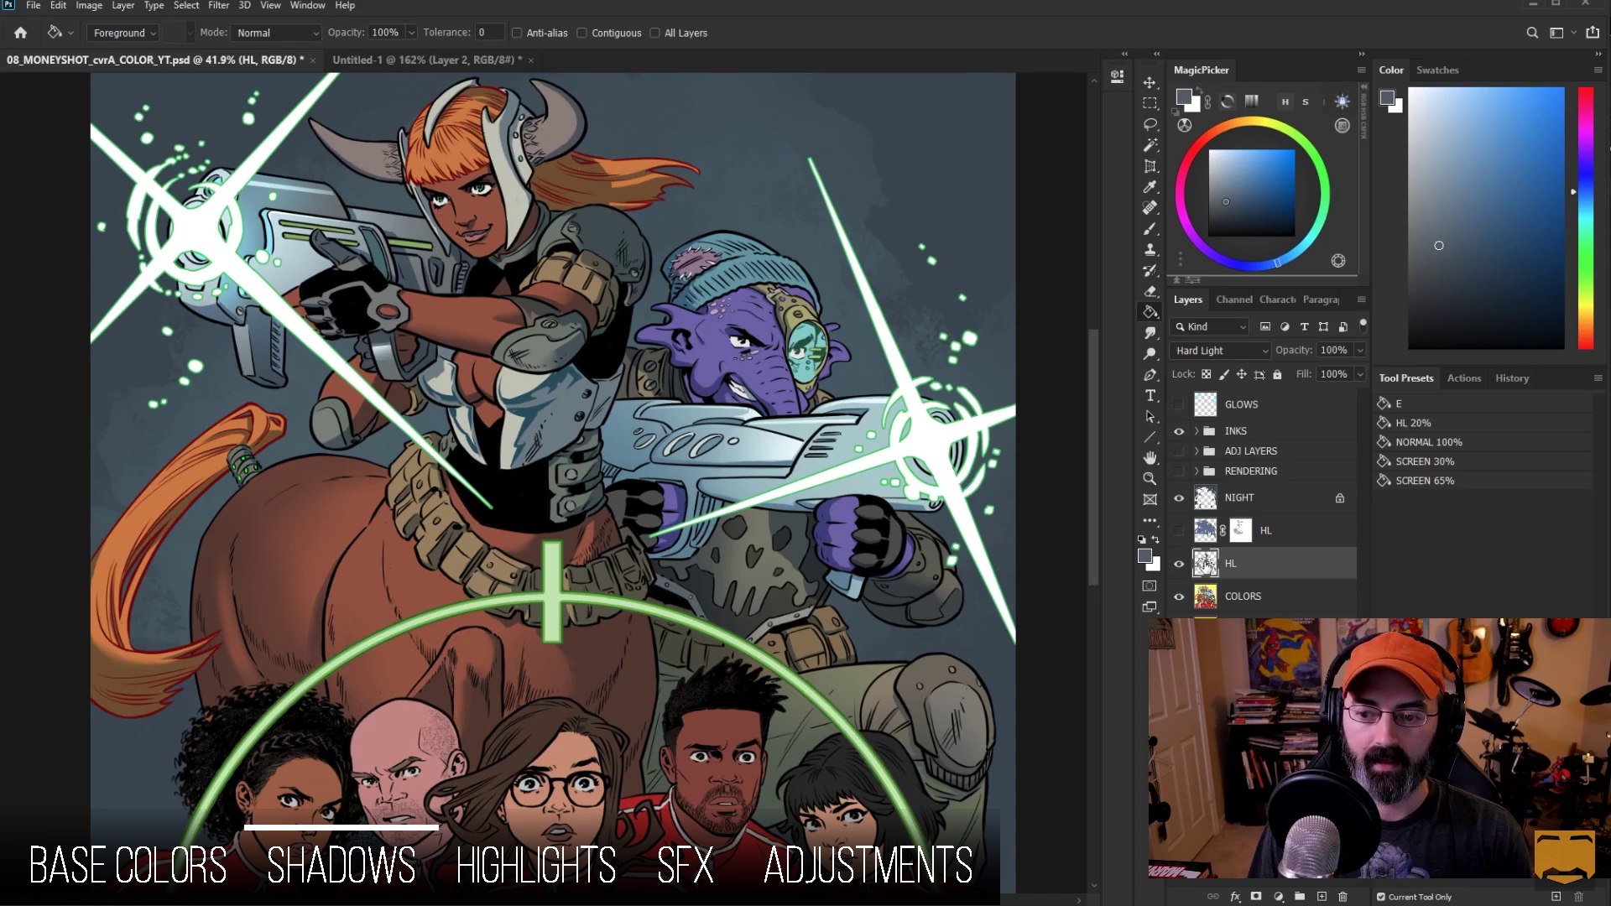
Step: Shift the HL shadow layer's hue to +147 and its saturation to +12 with Hue/Saturation
{"action": "key", "text": "ctrl+u"}
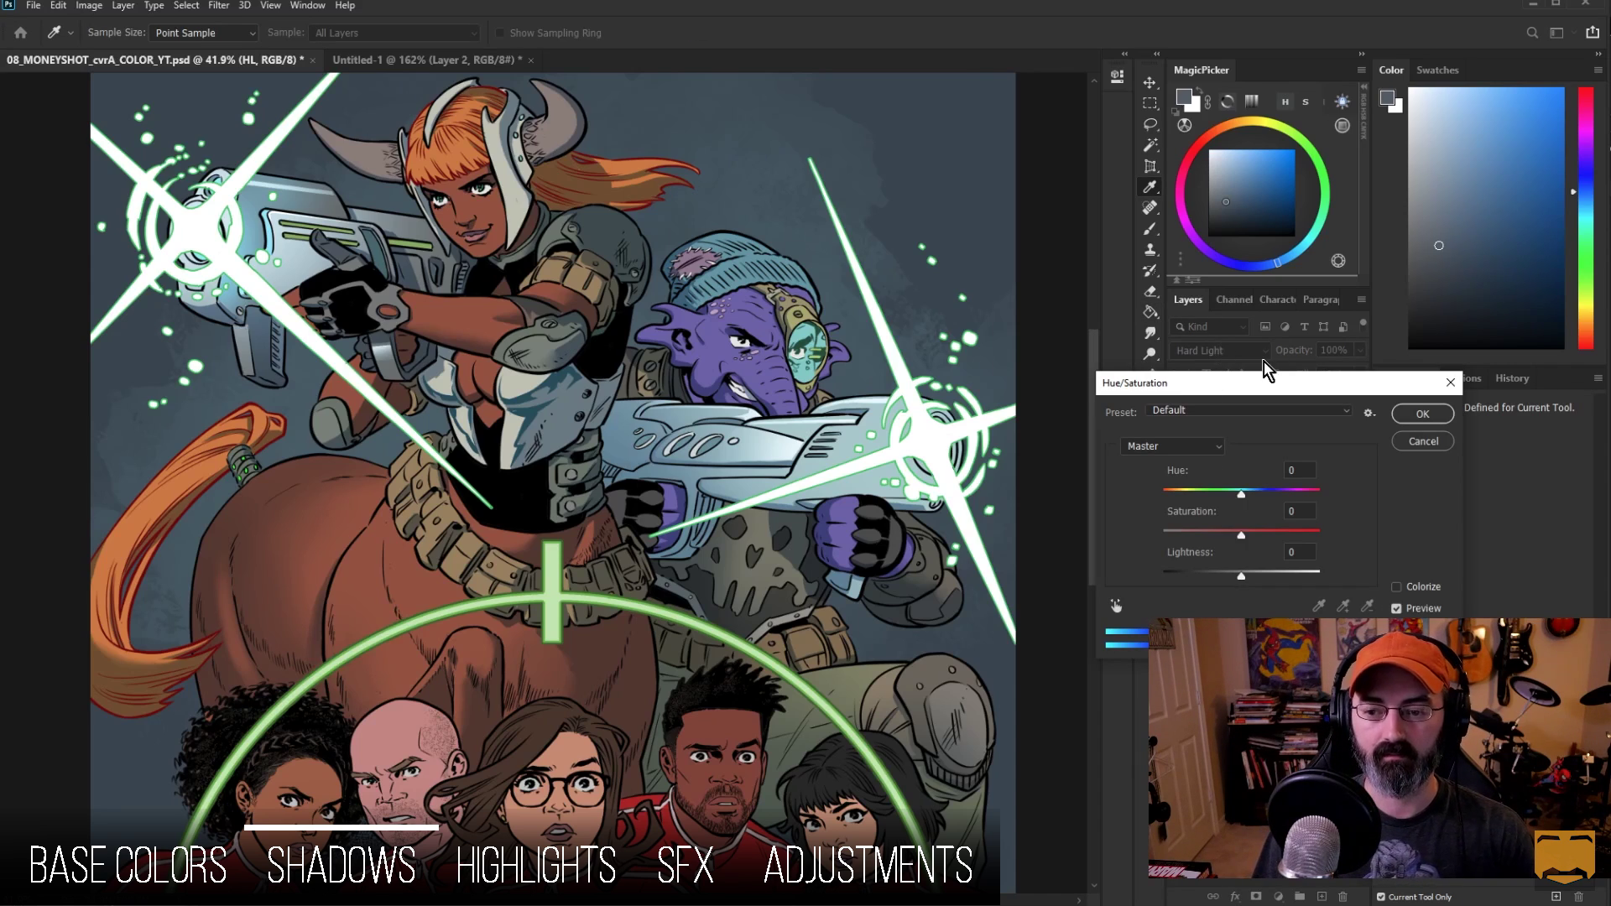
{"action": "mouse_move", "coordinate": [1241, 495]}
{"action": "left_mouse_down"}
{"action": "mouse_move", "coordinate": [1193, 492]}
{"action": "mouse_move", "coordinate": [1235, 493]}
{"action": "left_mouse_up"}
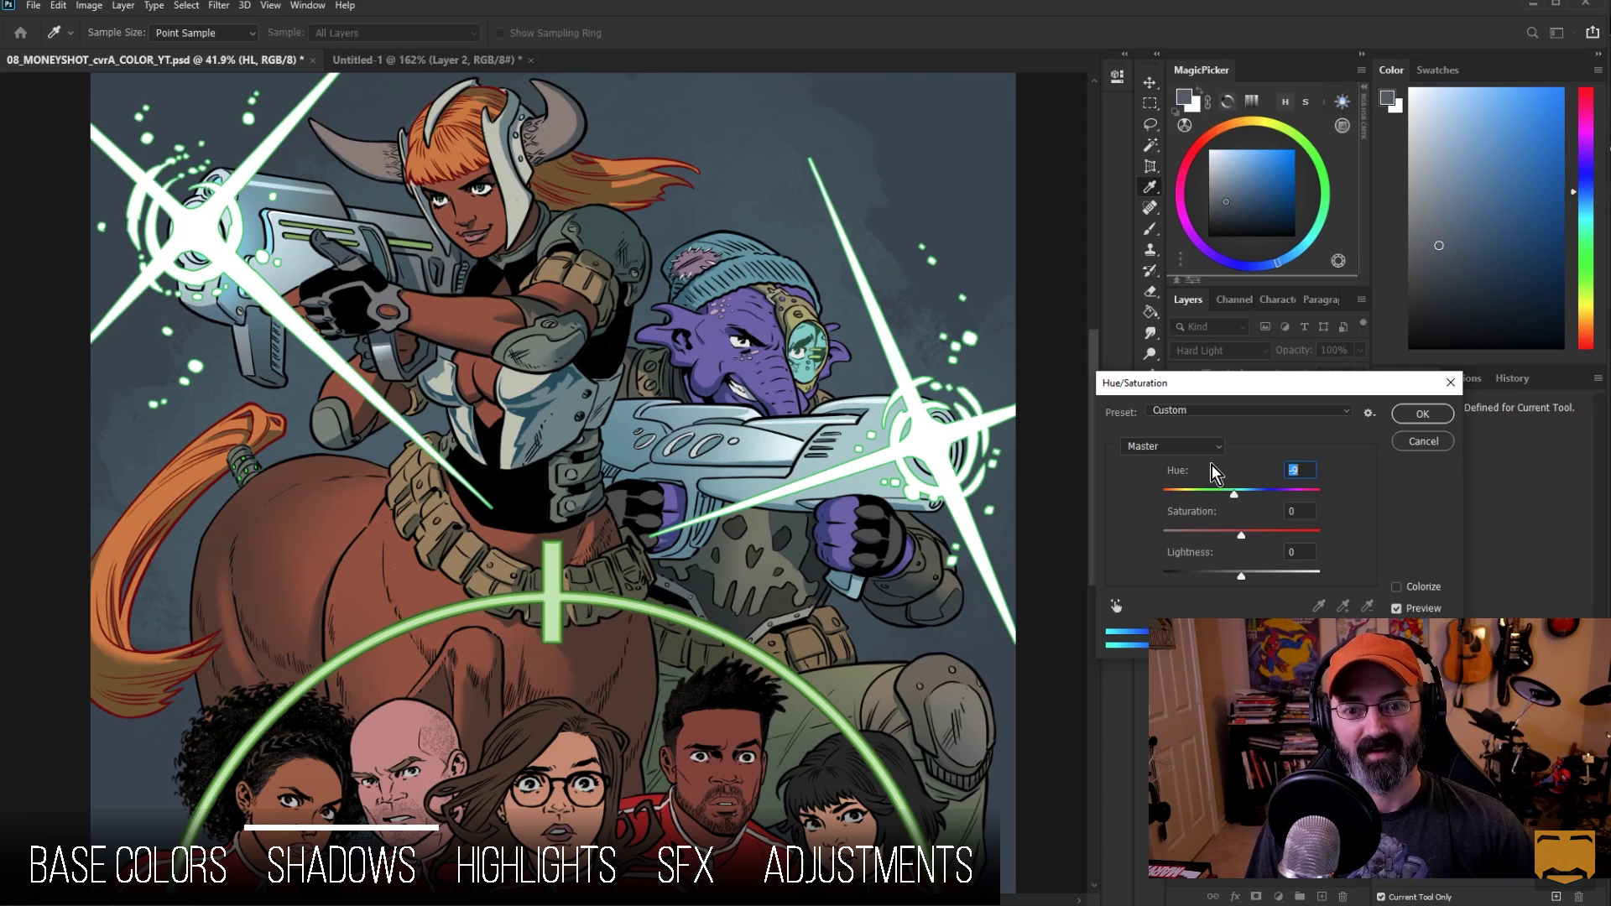
{"action": "left_click_drag", "start_coordinate": [1242, 534], "coordinate": [1239, 501]}
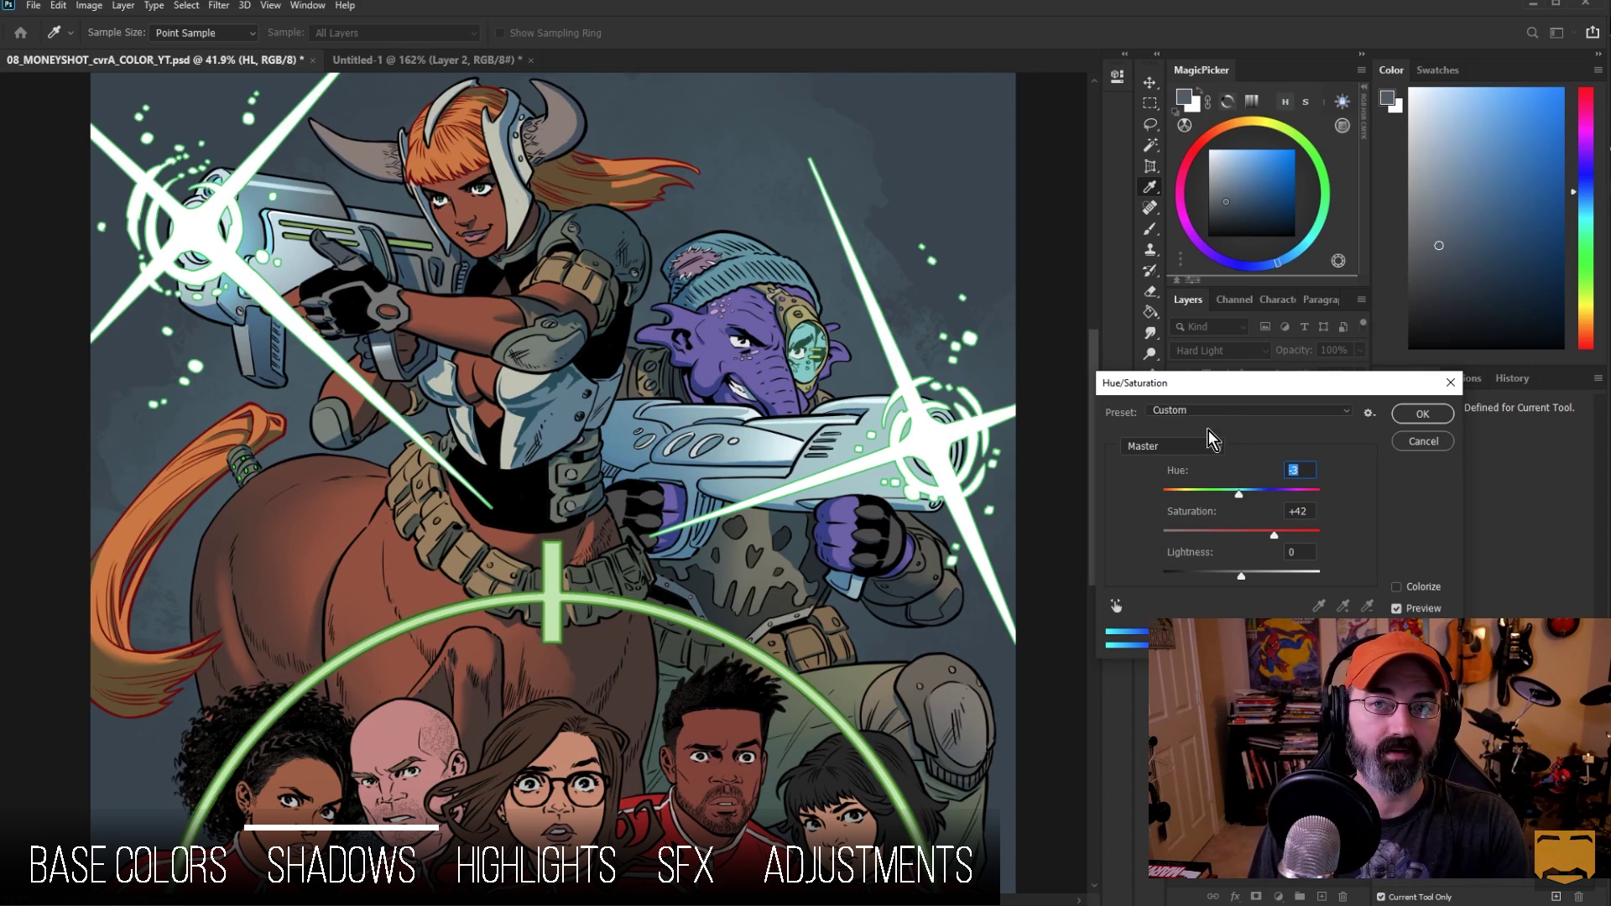
{"action": "left_click_drag", "start_coordinate": [1259, 493], "coordinate": [1311, 495]}
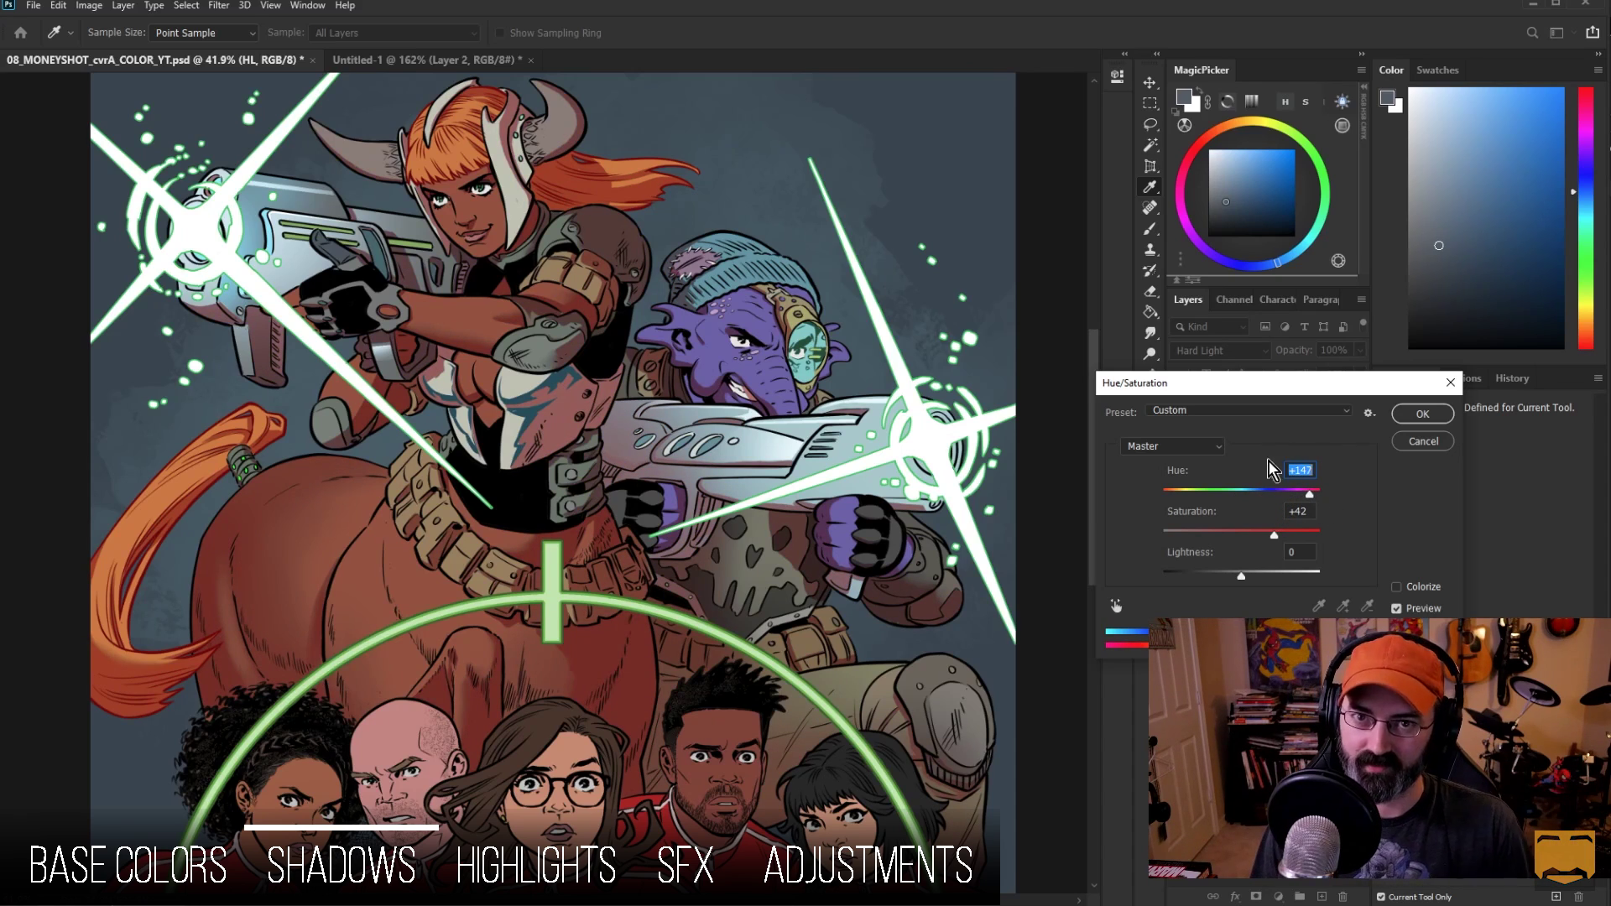
{"action": "mouse_move", "coordinate": [1252, 533]}
{"action": "left_mouse_down"}
{"action": "mouse_move", "coordinate": [1221, 535]}
{"action": "mouse_move", "coordinate": [1322, 535]}
{"action": "mouse_move", "coordinate": [1250, 535]}
{"action": "left_mouse_up"}
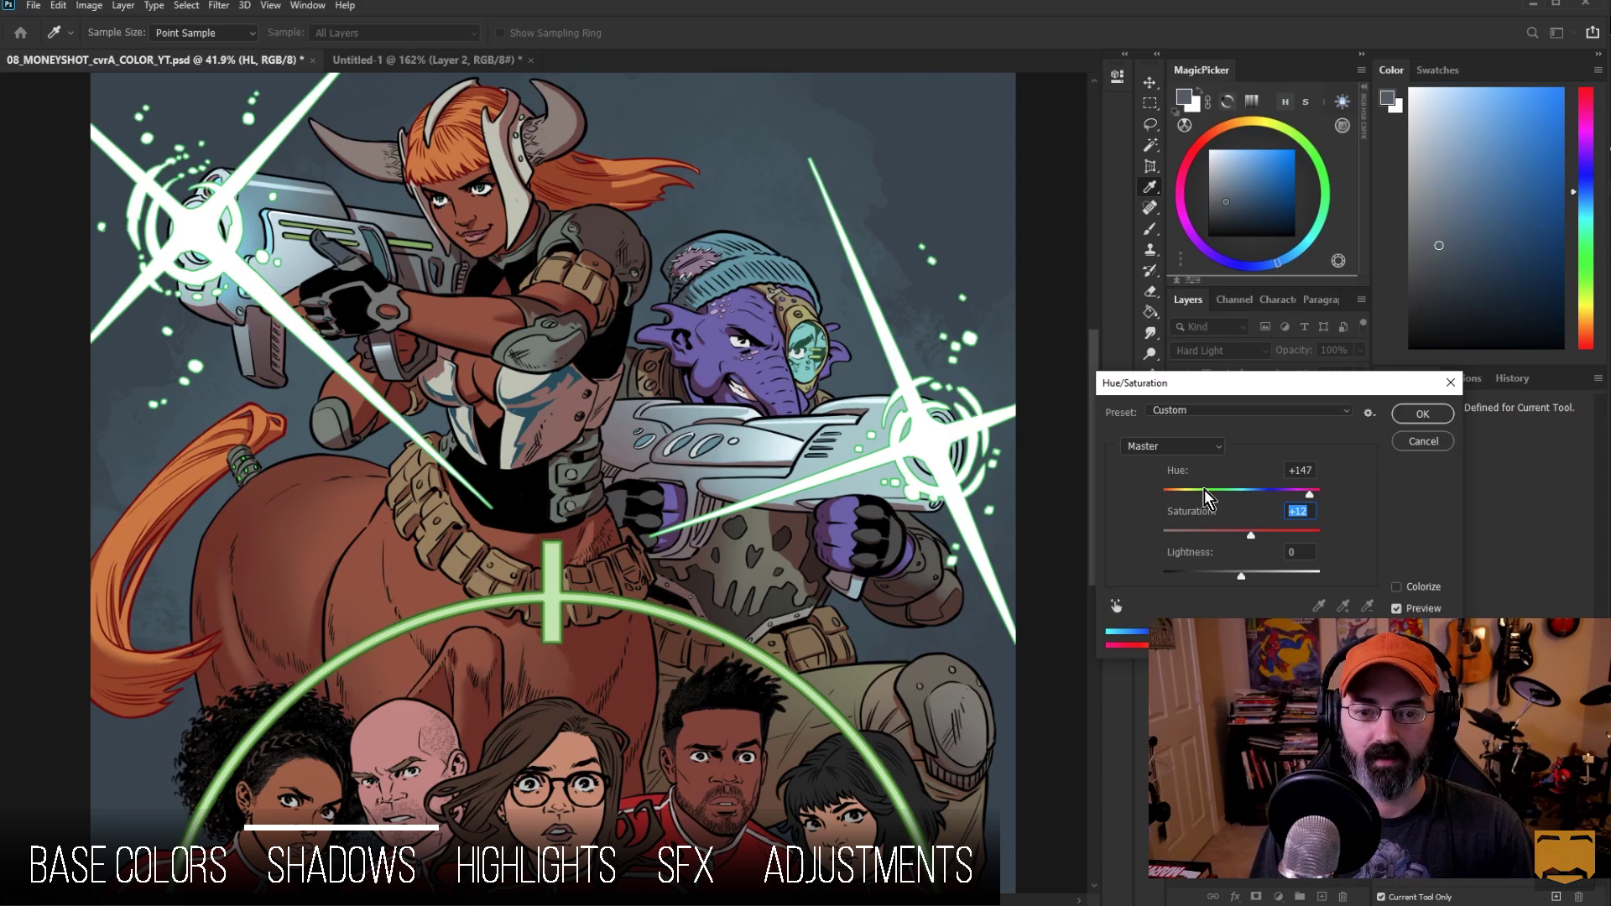
{"action": "left_click", "coordinate": [1424, 416]}
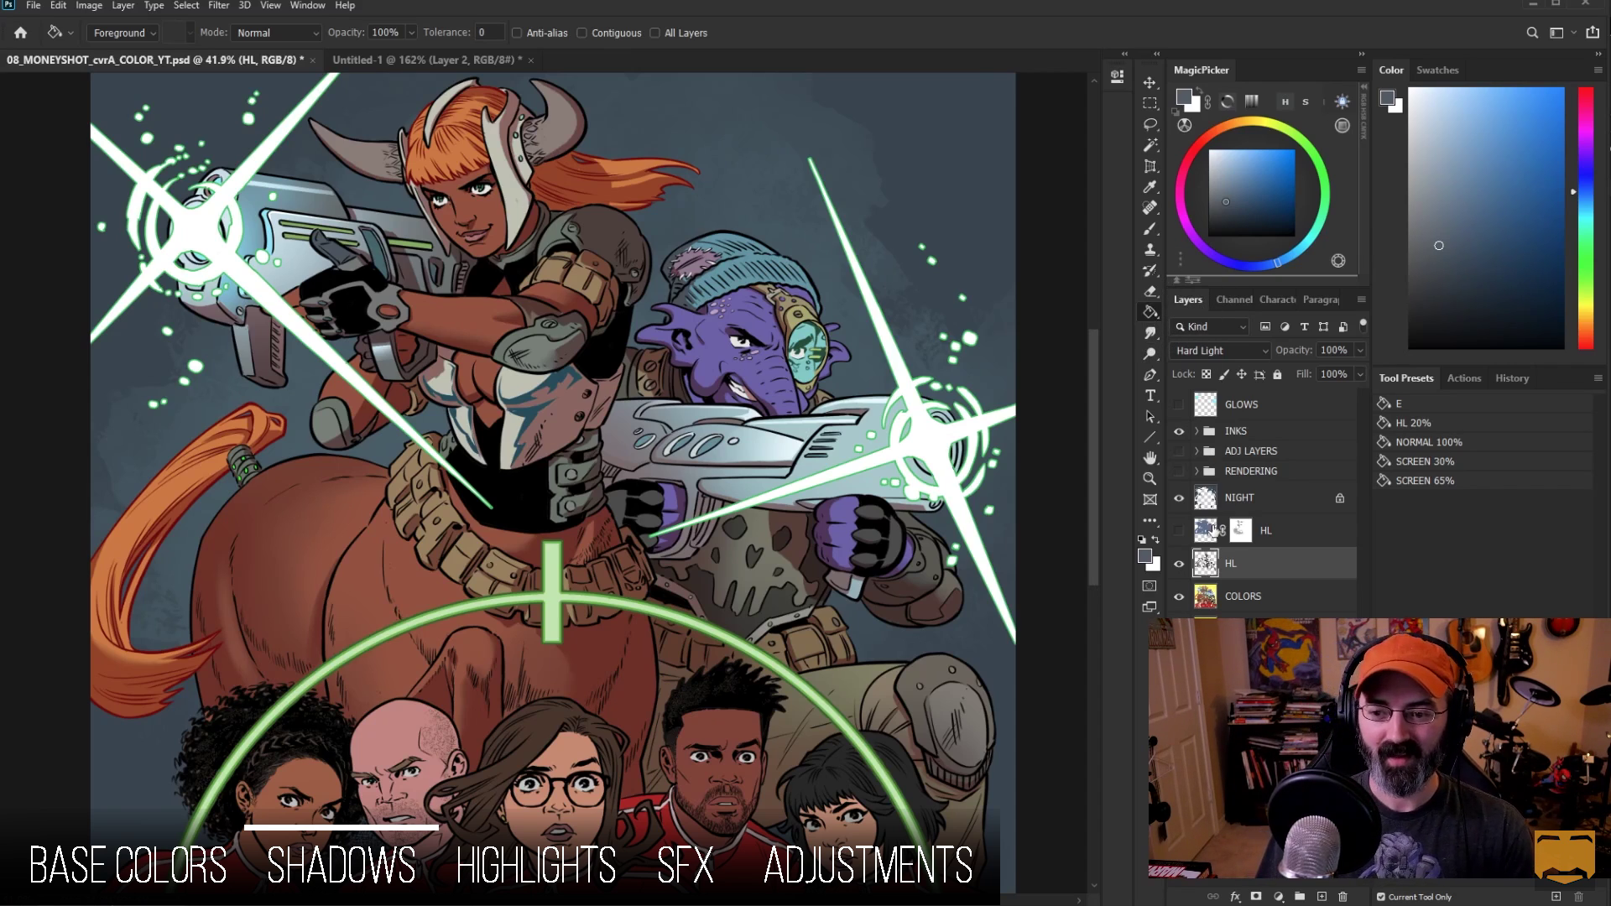
Step: Try a further hue shift of +47 on the HL shadow layer
{"action": "key", "text": "ctrl+u"}
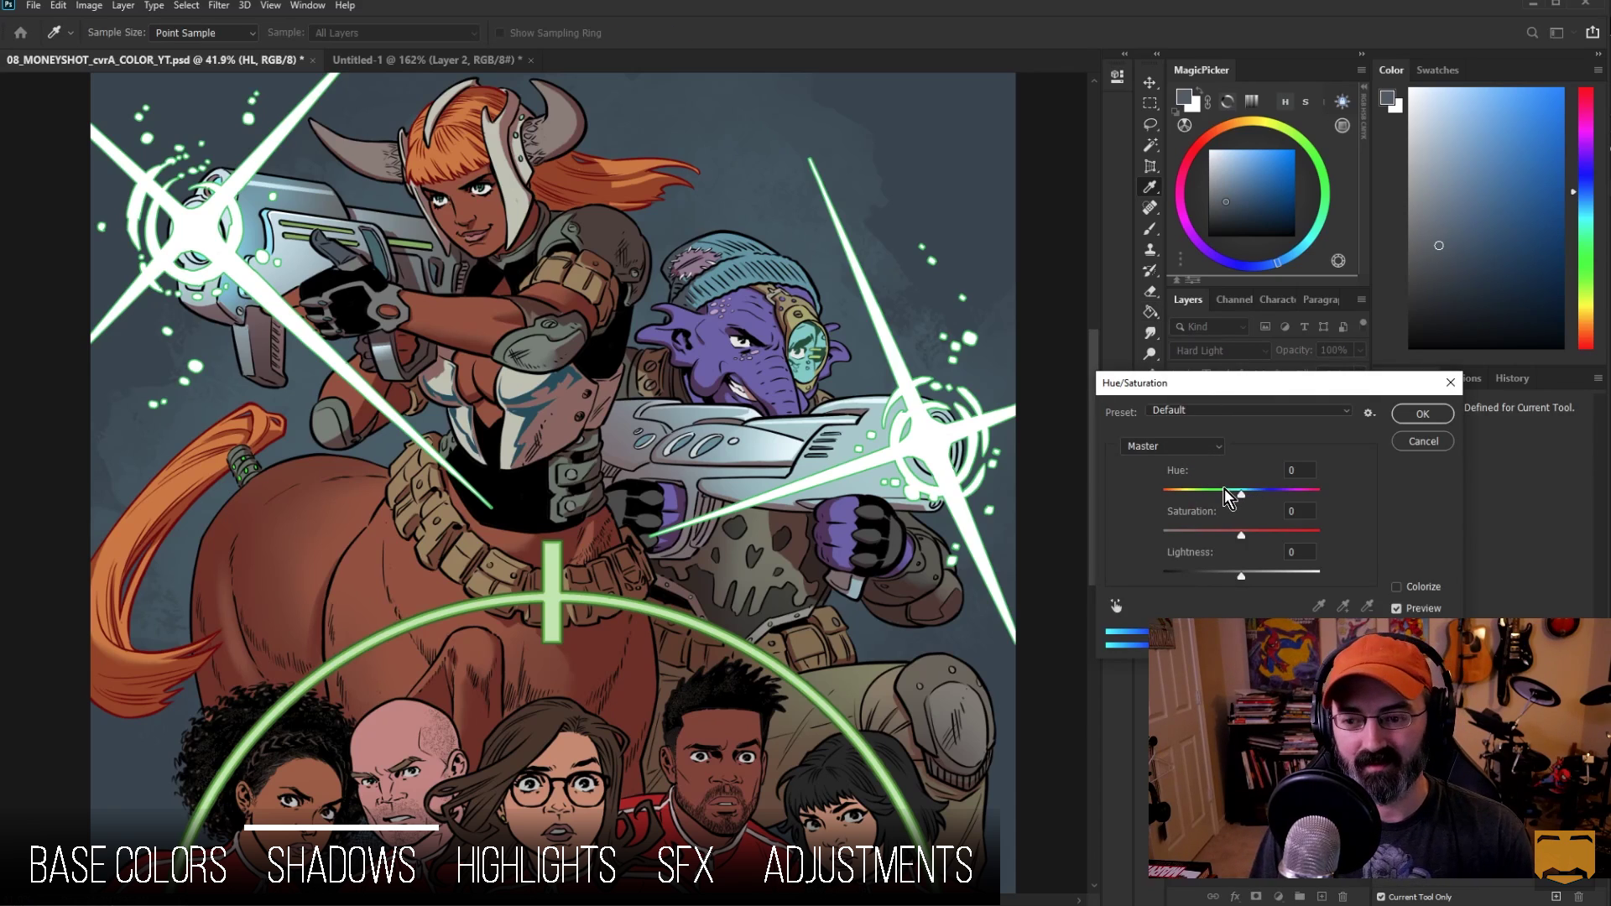
{"action": "left_click_drag", "start_coordinate": [1240, 495], "coordinate": [1195, 501]}
{"action": "left_click", "coordinate": [1277, 492]}
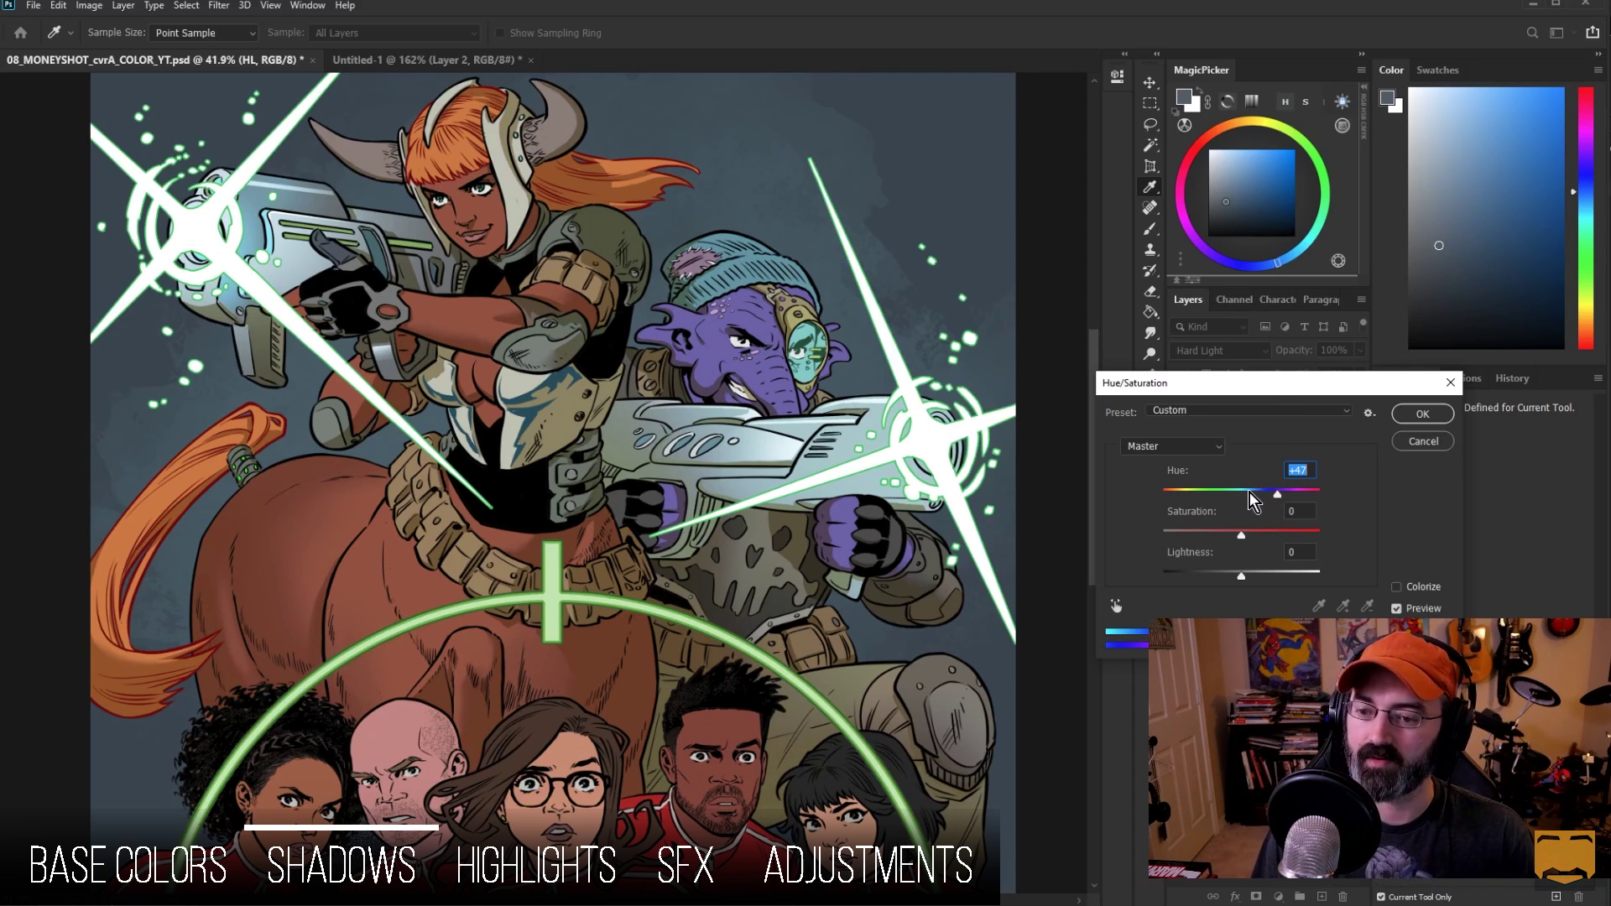
{"action": "key", "text": "Return"}
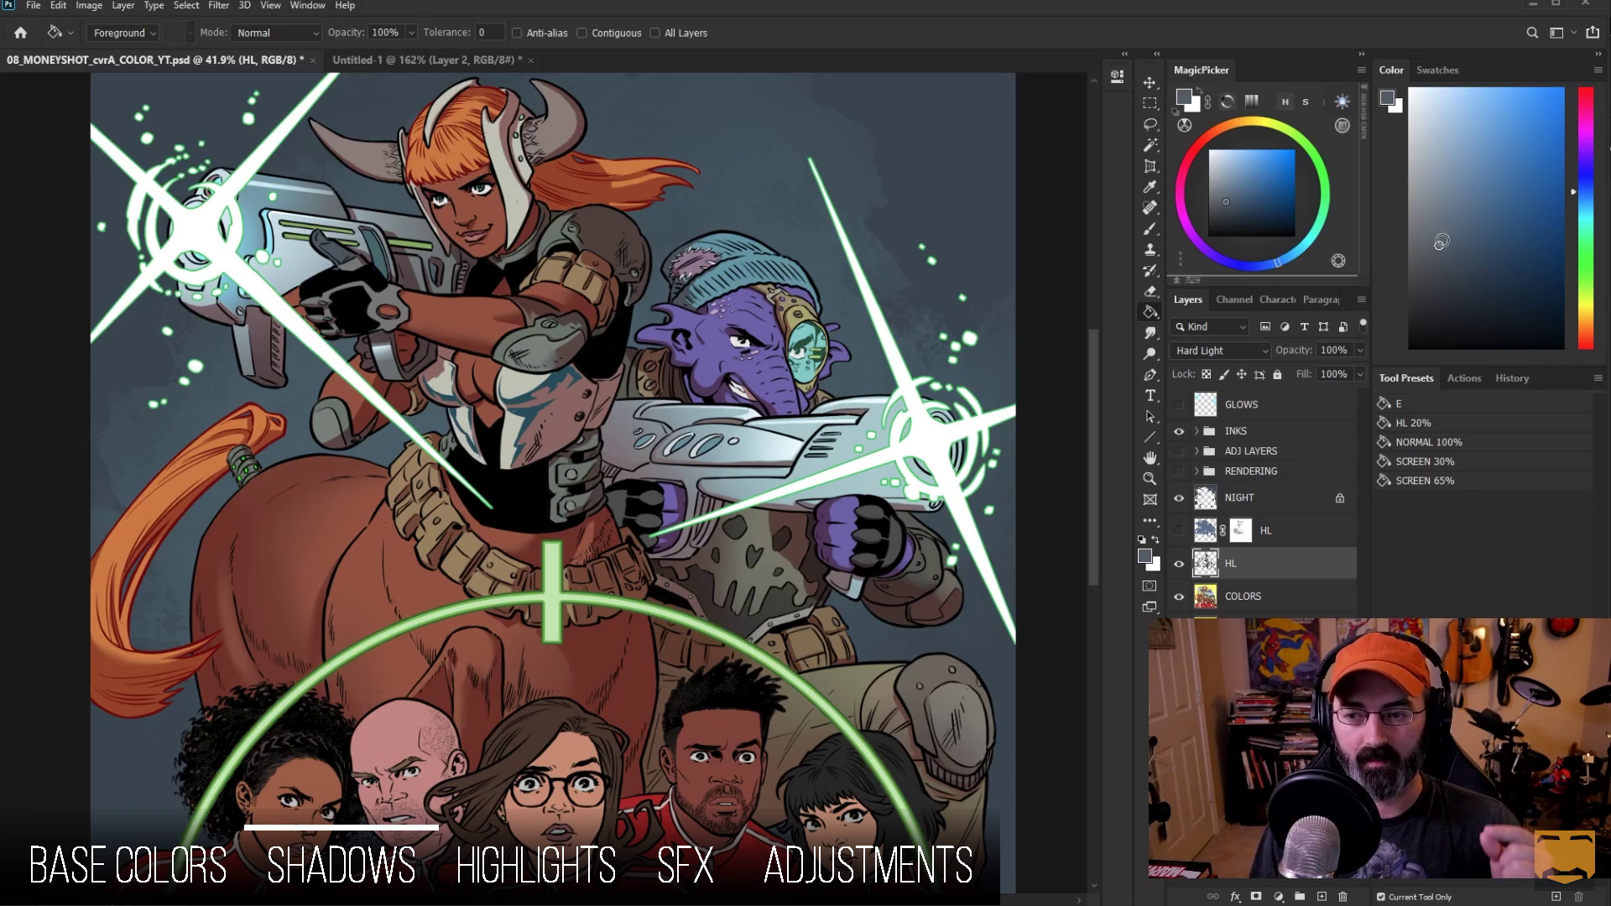
Step: Try several foreground blues, from muted gray-blue and near-black to deep saturated blue, as candidate shadow colors
{"action": "left_click", "coordinate": [1447, 222]}
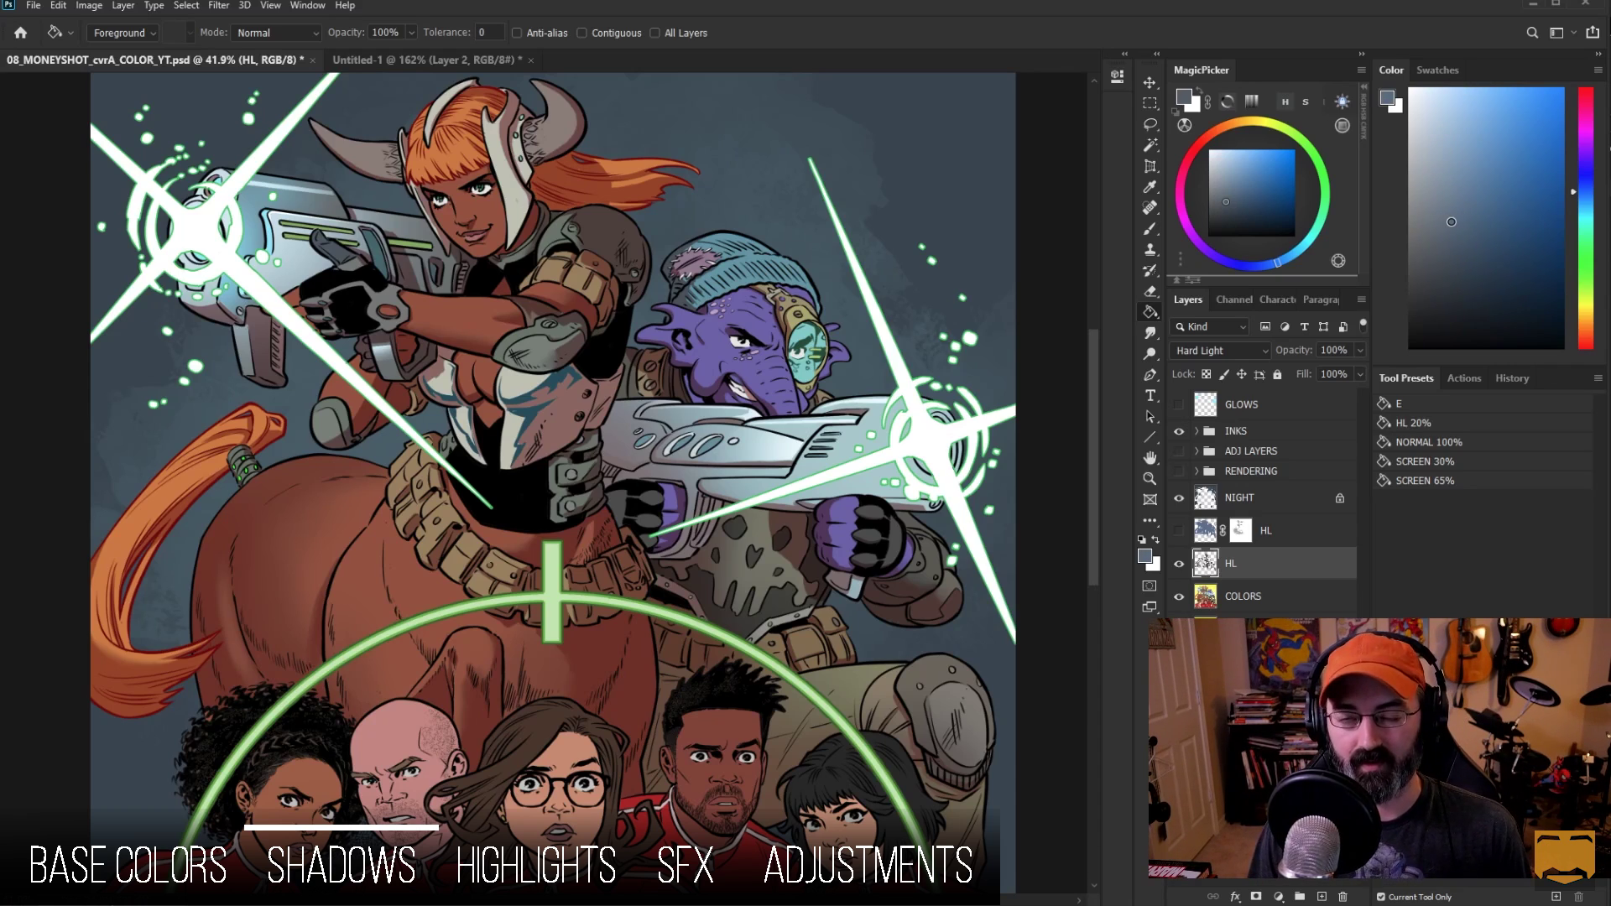
{"action": "mouse_move", "coordinate": [1450, 222]}
{"action": "left_mouse_down"}
{"action": "mouse_move", "coordinate": [1541, 223]}
{"action": "mouse_move", "coordinate": [1495, 273]}
{"action": "mouse_move", "coordinate": [1481, 174]}
{"action": "mouse_move", "coordinate": [1421, 167]}
{"action": "mouse_move", "coordinate": [1464, 185]}
{"action": "mouse_move", "coordinate": [1521, 171]}
{"action": "mouse_move", "coordinate": [1472, 184]}
{"action": "left_mouse_up"}
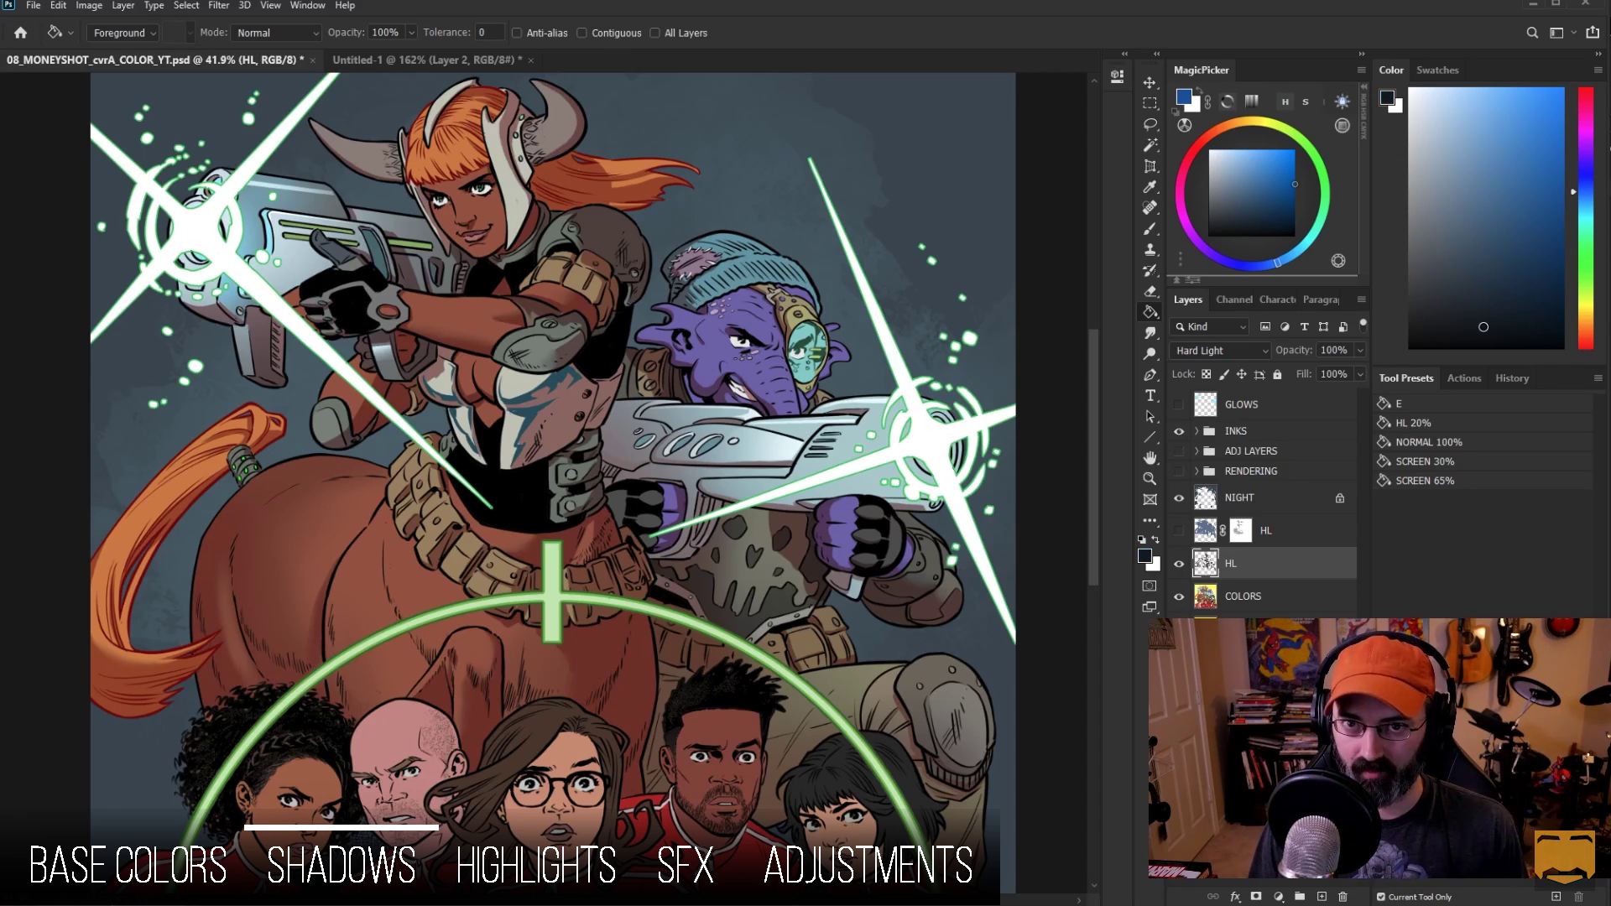
{"action": "left_click", "coordinate": [1485, 205]}
{"action": "left_click", "coordinate": [1549, 224]}
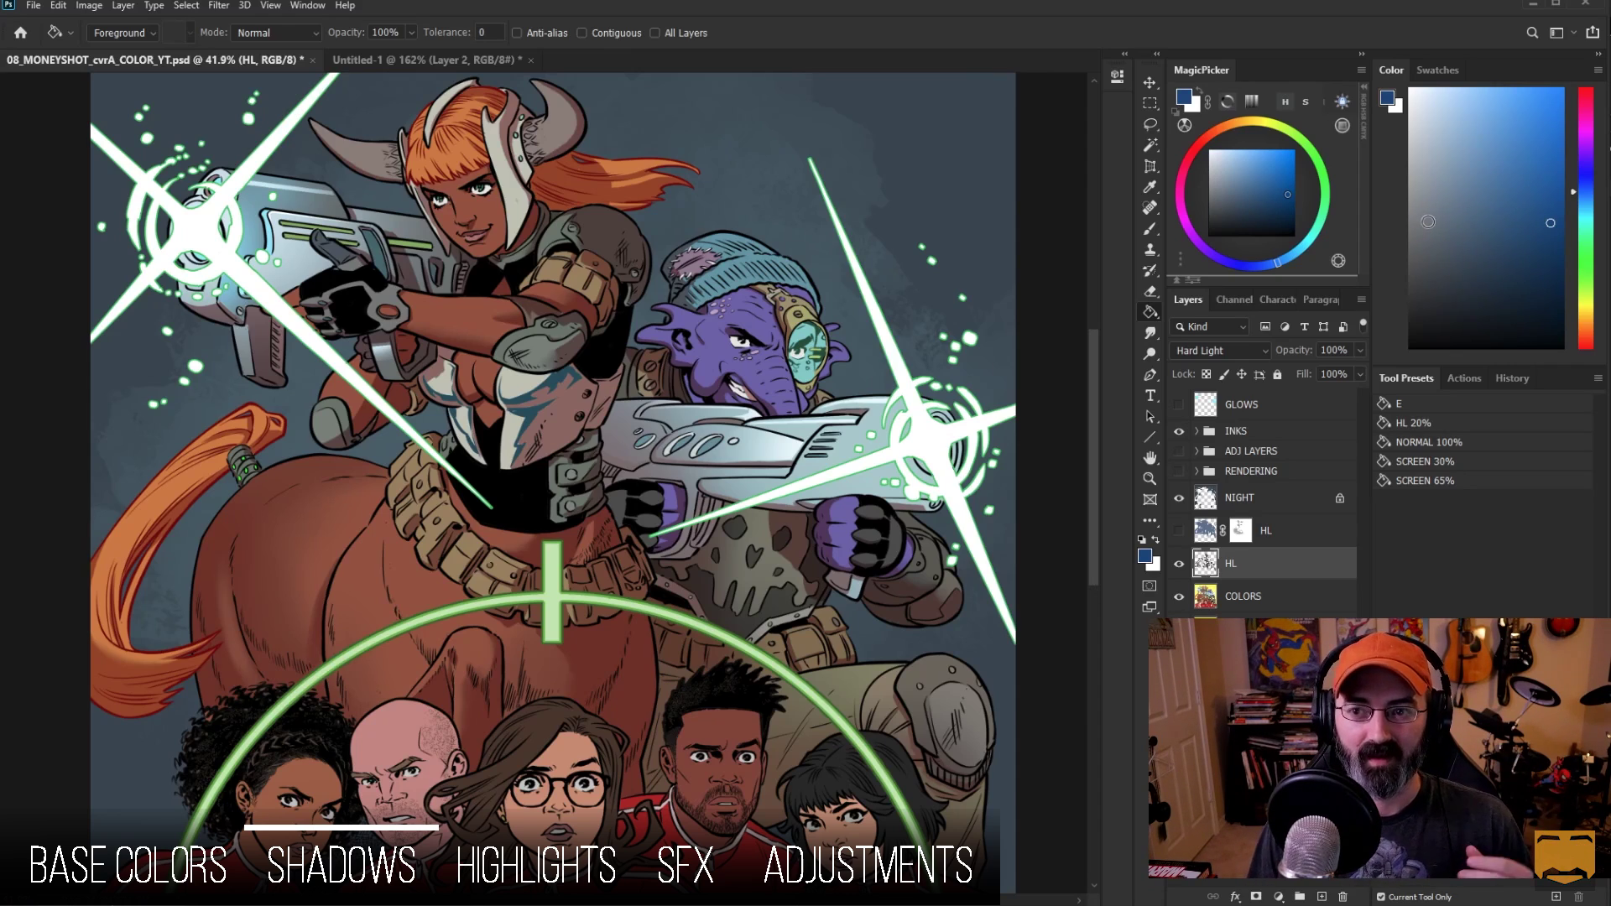
{"action": "left_click", "coordinate": [1445, 318]}
{"action": "left_click", "coordinate": [1550, 220]}
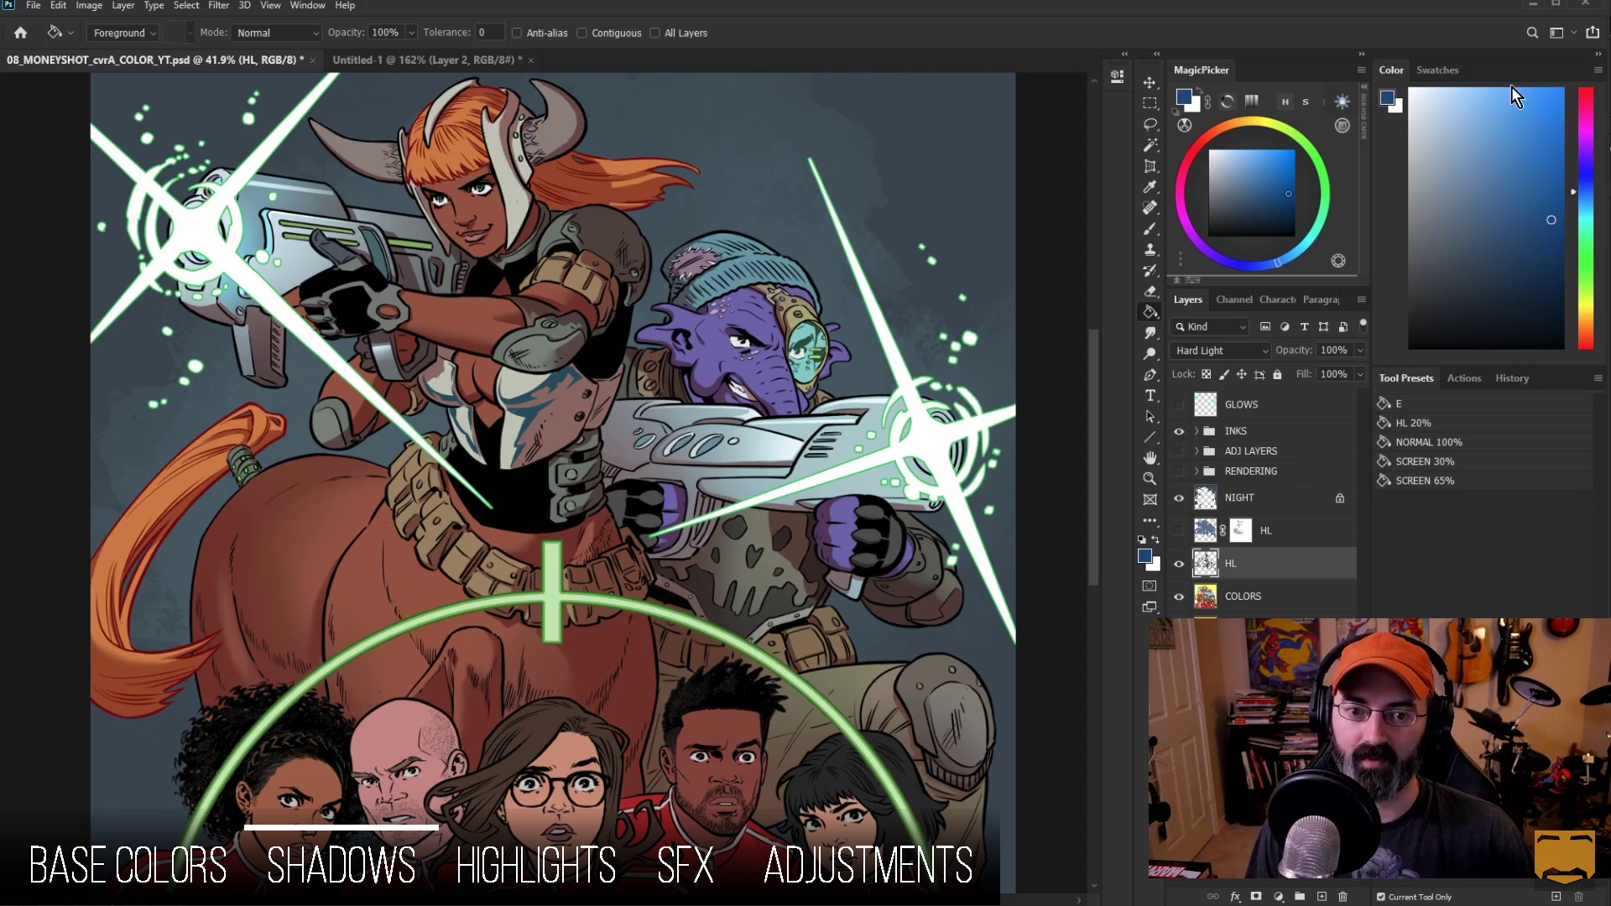
Step: Create a new Multiply layer above the hidden HL shadow layer and choose a dark blue-gray foreground color
{"action": "key", "text": "F2"}
{"action": "left_click", "coordinate": [1428, 222]}
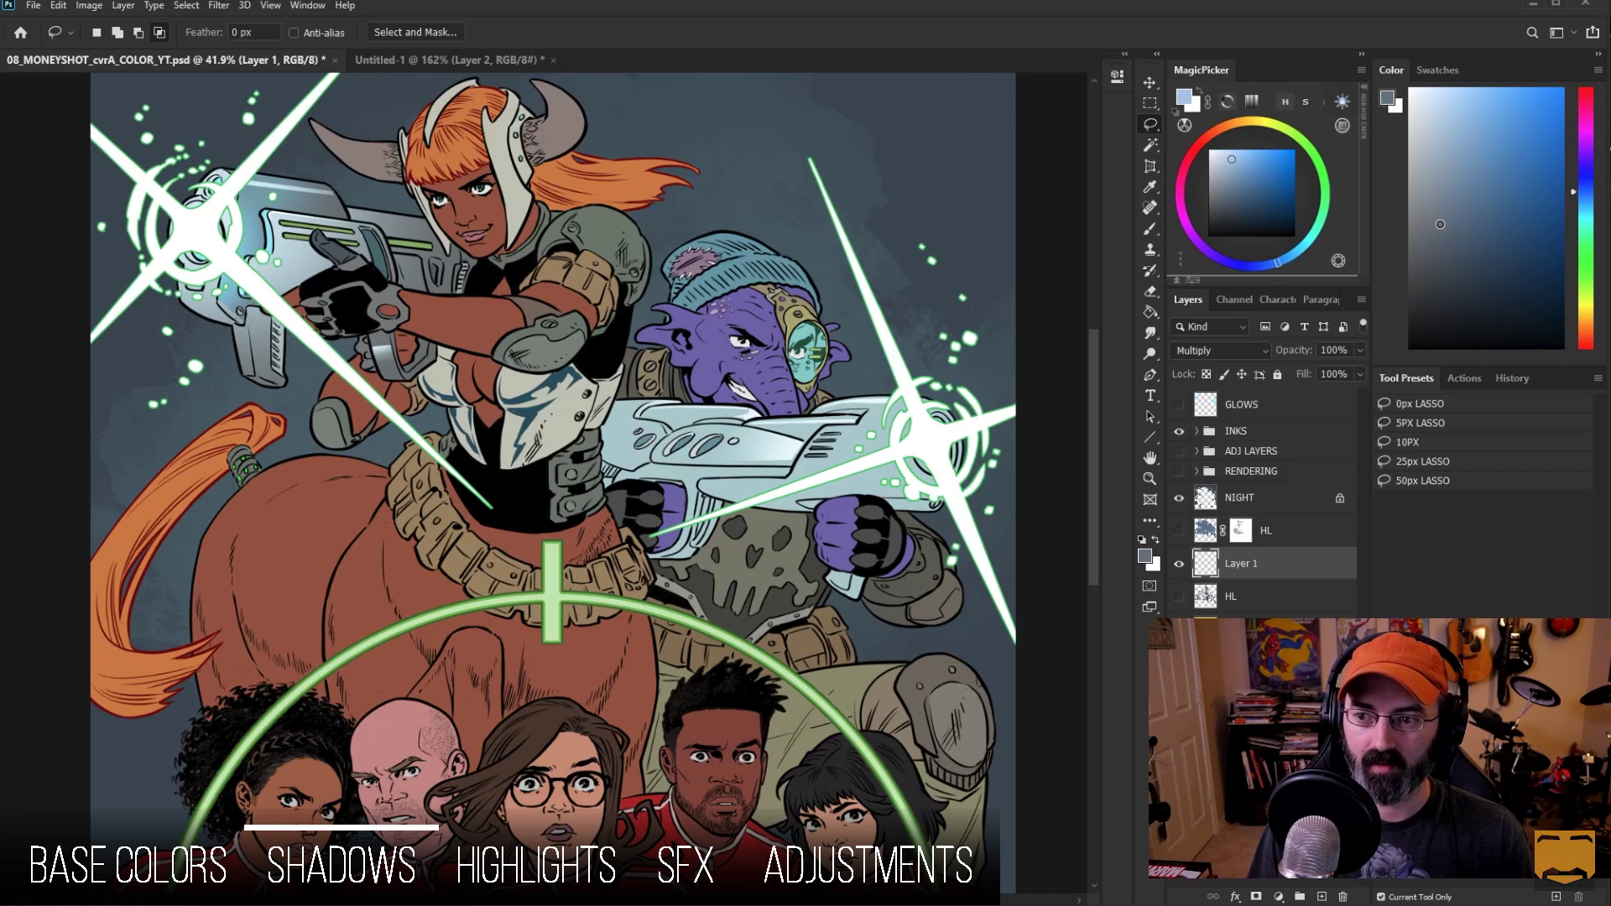
{"action": "left_click", "coordinate": [1455, 245]}
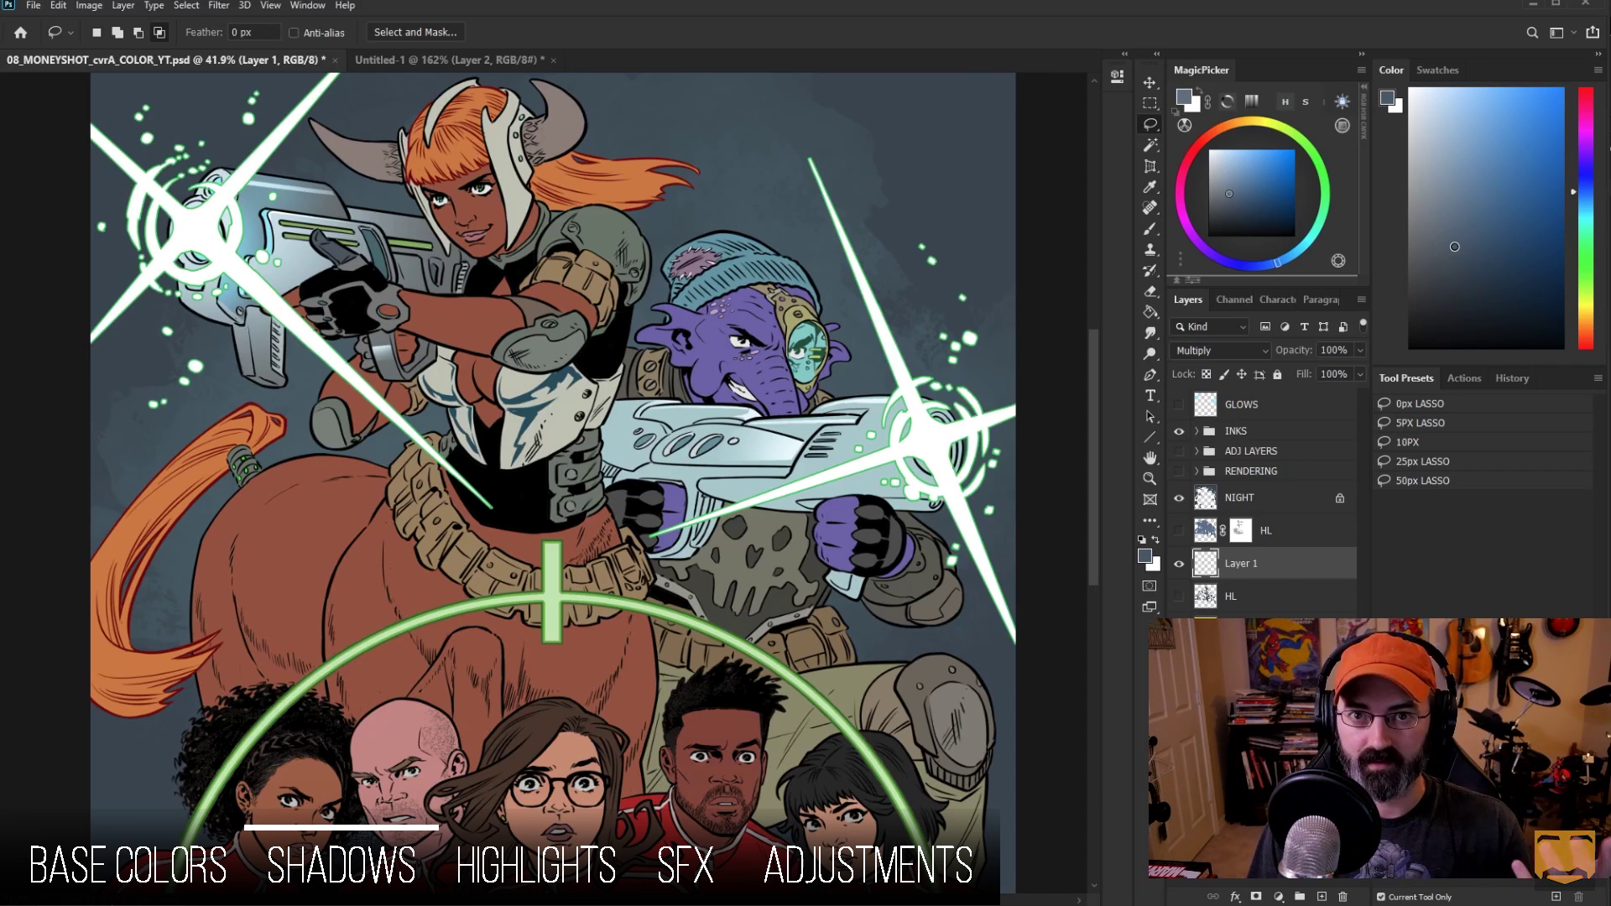
{"action": "left_click", "coordinate": [1443, 229]}
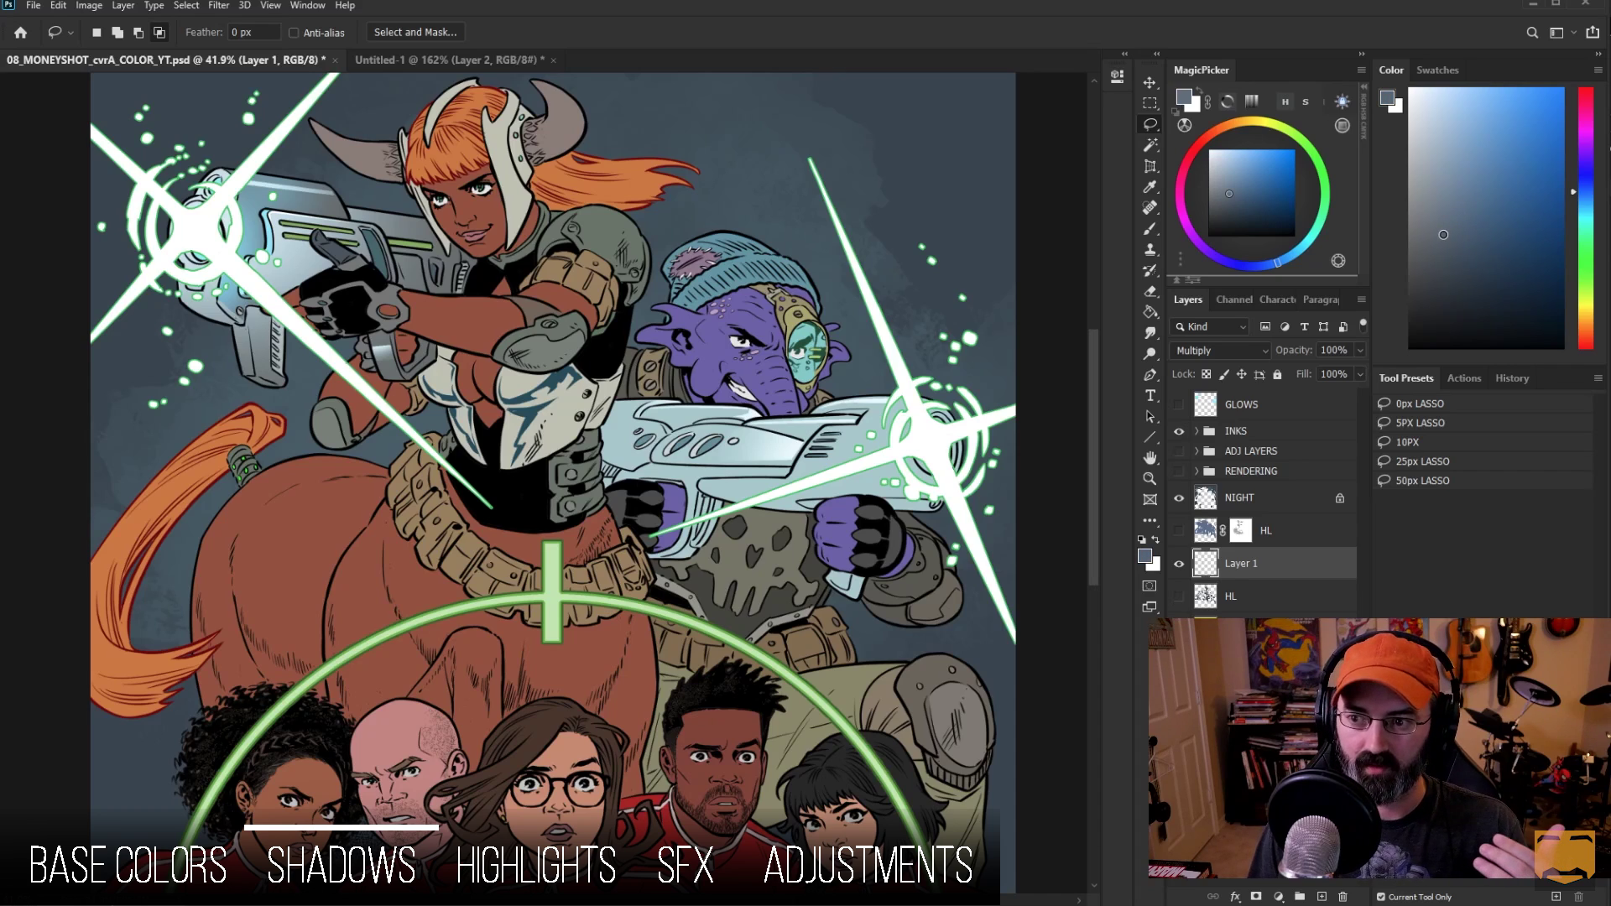
{"action": "left_click", "coordinate": [1440, 238]}
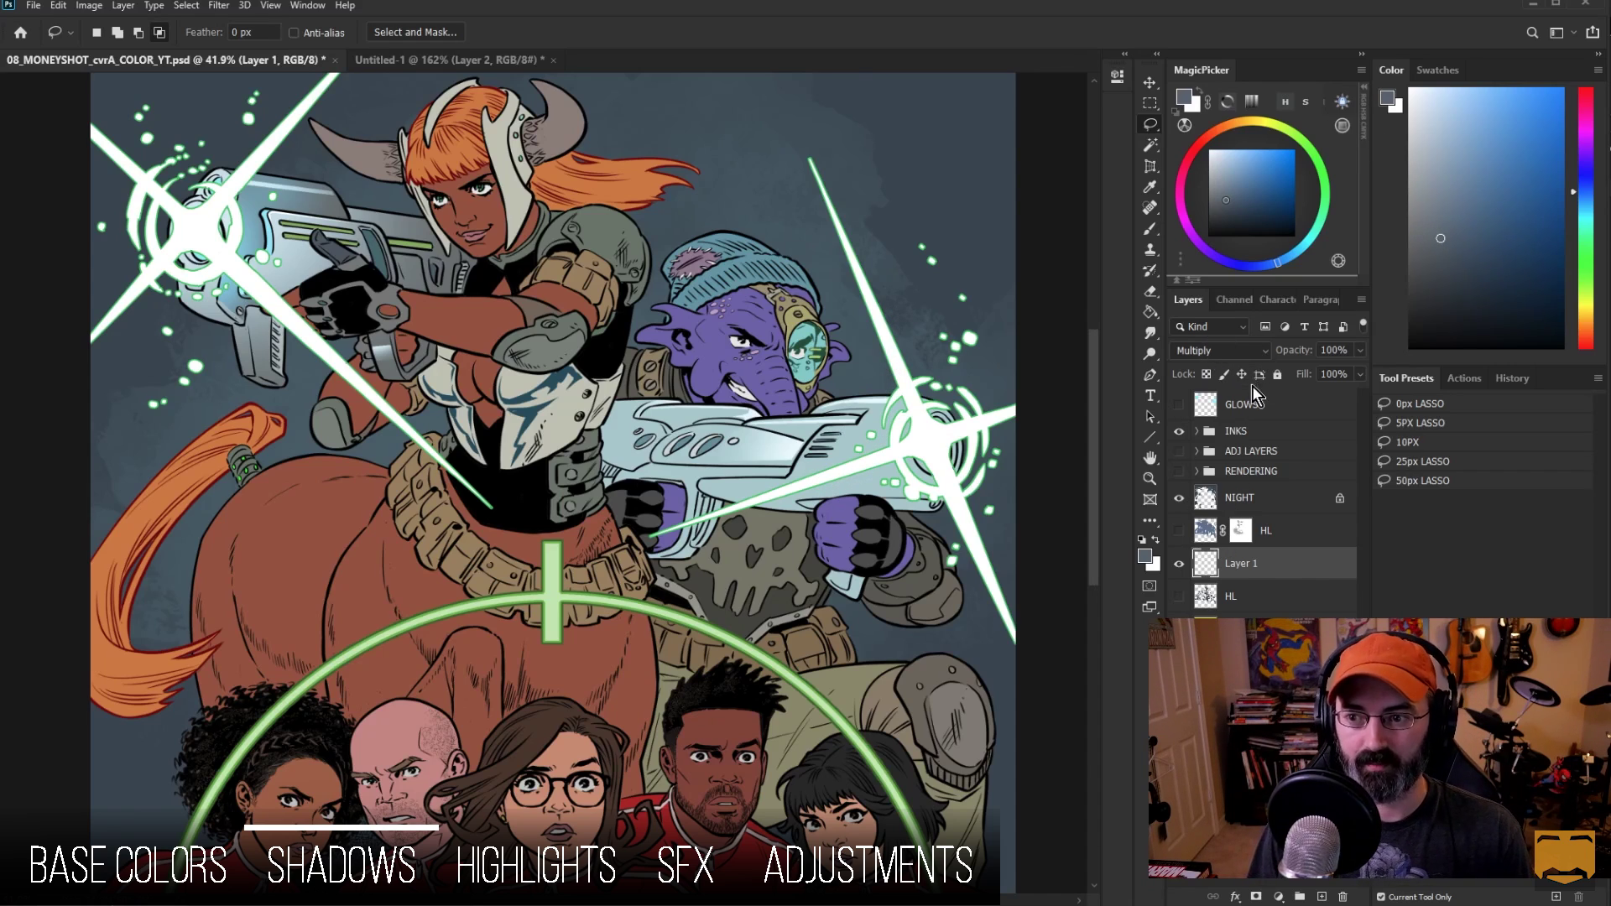
Step: Try filling the shadow shapes on the Multiply layer with dark blue-gray, then undo the fill
{"action": "key", "text": "g"}
{"action": "left_click", "coordinate": [596, 401]}
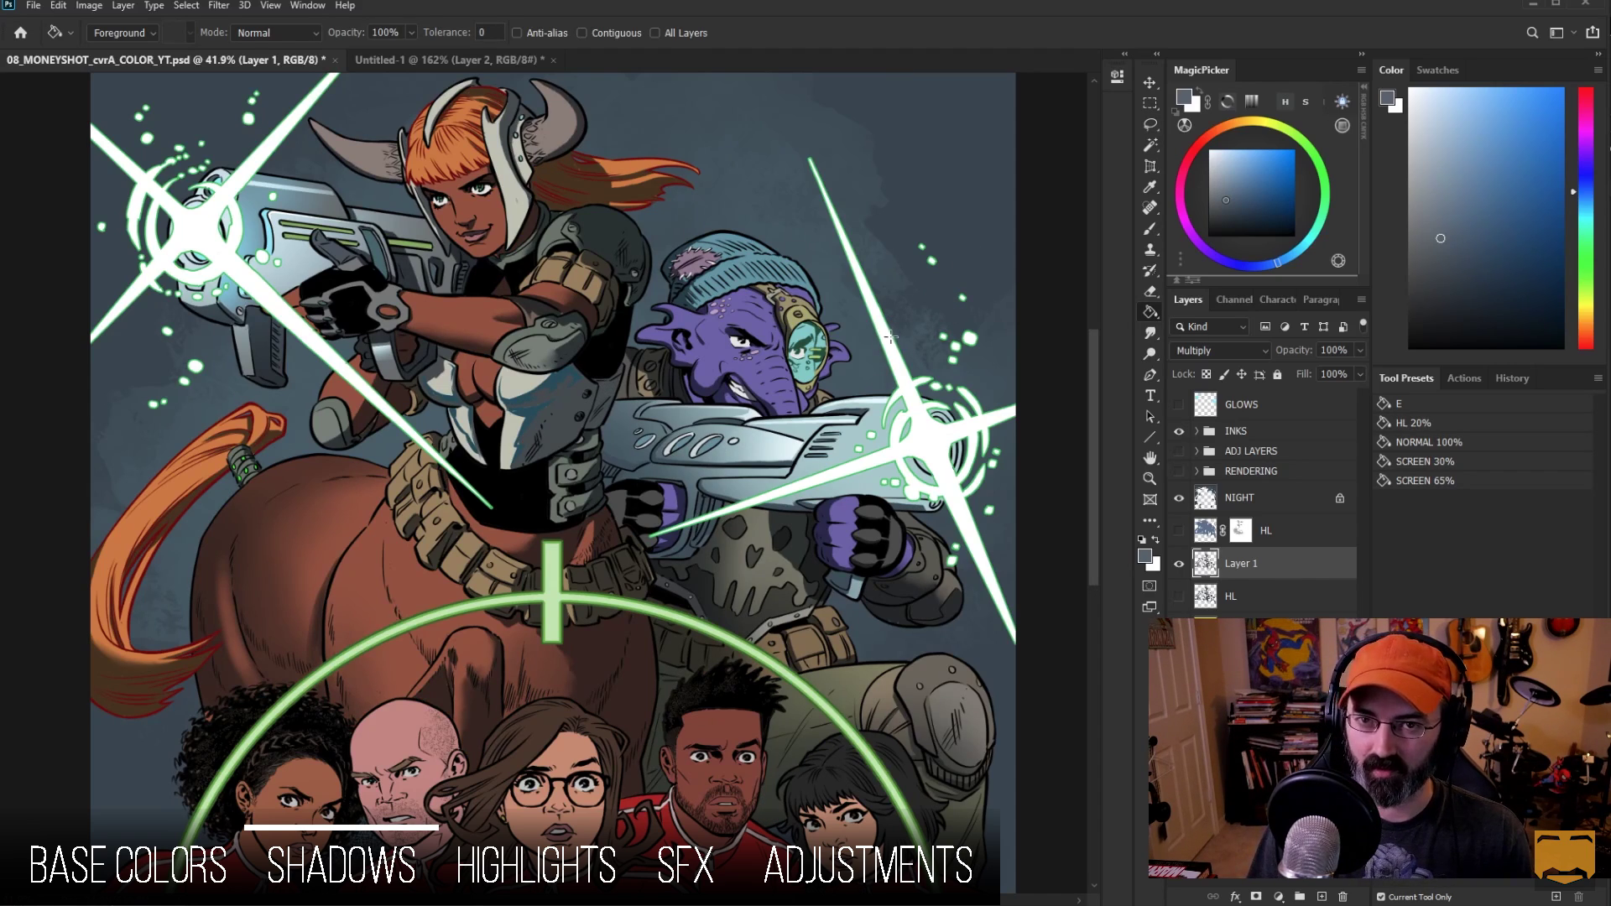
{"action": "key", "text": "ctrl+z"}
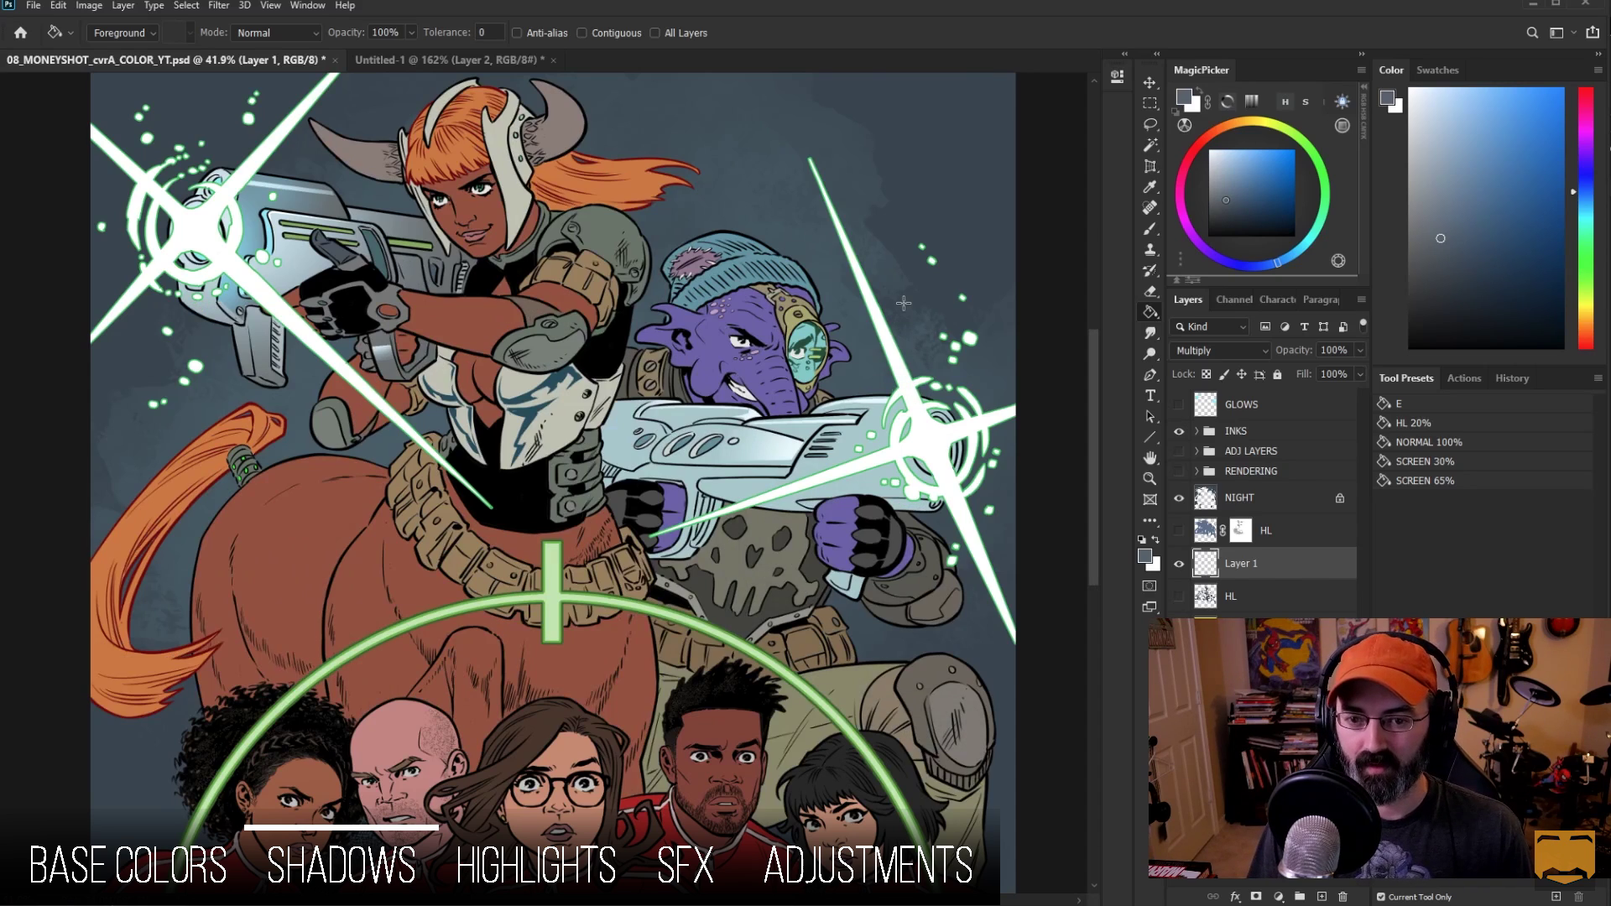
Step: Fill the shadow shapes on the Multiply layer with a light muted blue and compare the artwork with and without them
{"action": "left_click", "coordinate": [1461, 118]}
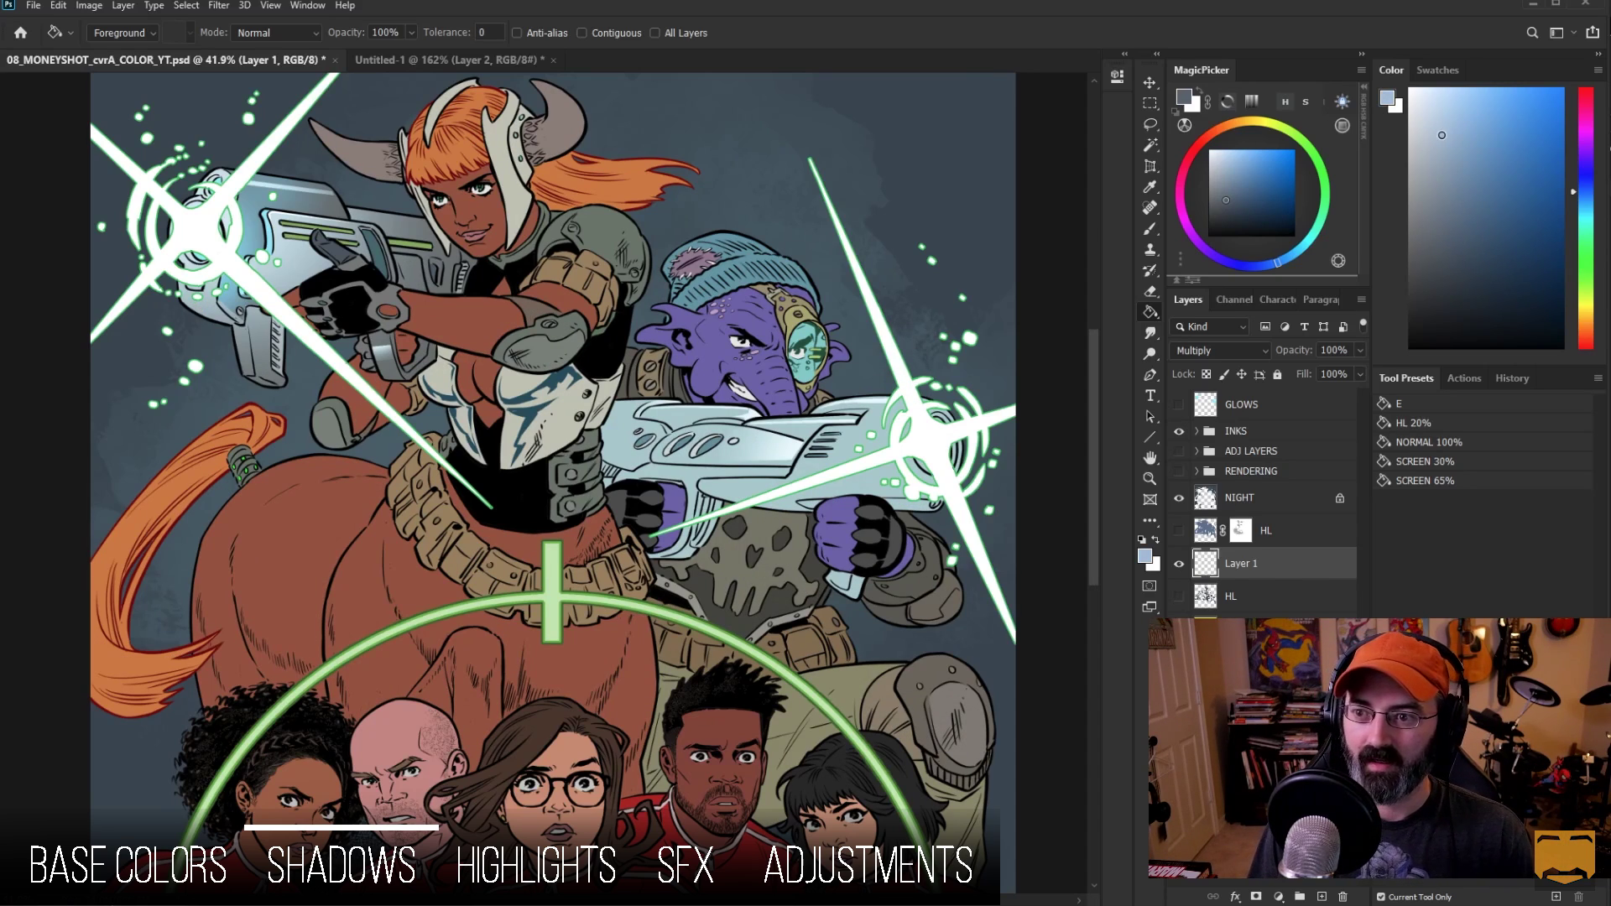
{"action": "mouse_move", "coordinate": [1461, 117]}
{"action": "left_mouse_down"}
{"action": "mouse_move", "coordinate": [1436, 139]}
{"action": "mouse_move", "coordinate": [1443, 105]}
{"action": "mouse_move", "coordinate": [1488, 97]}
{"action": "mouse_move", "coordinate": [1470, 143]}
{"action": "mouse_move", "coordinate": [1479, 125]}
{"action": "left_mouse_up"}
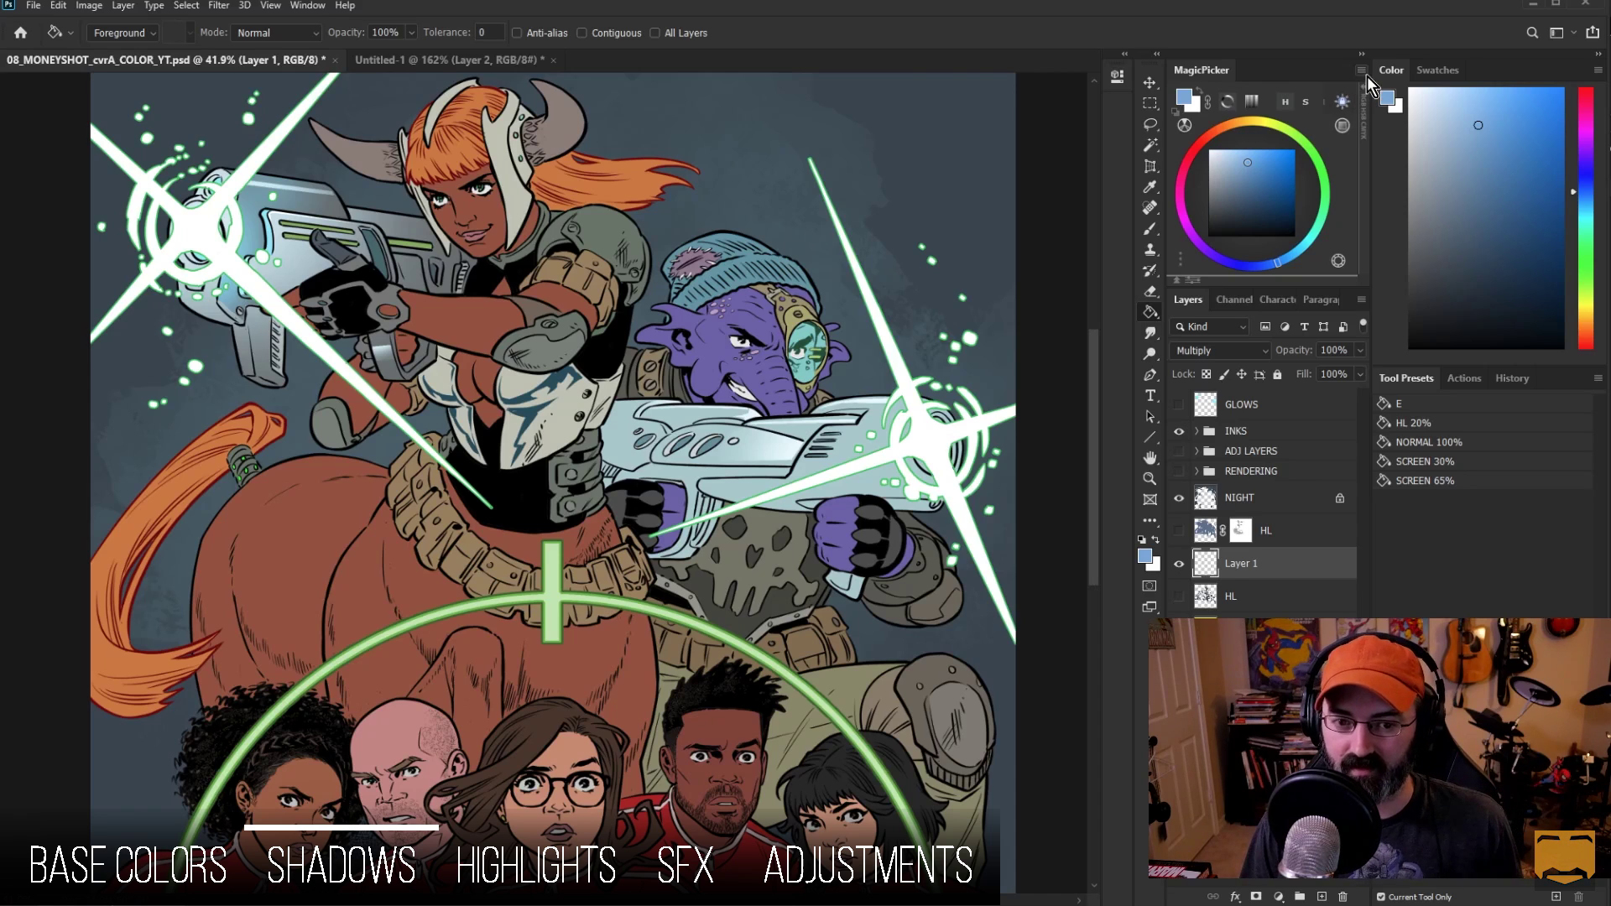
{"action": "left_click", "coordinate": [1442, 117]}
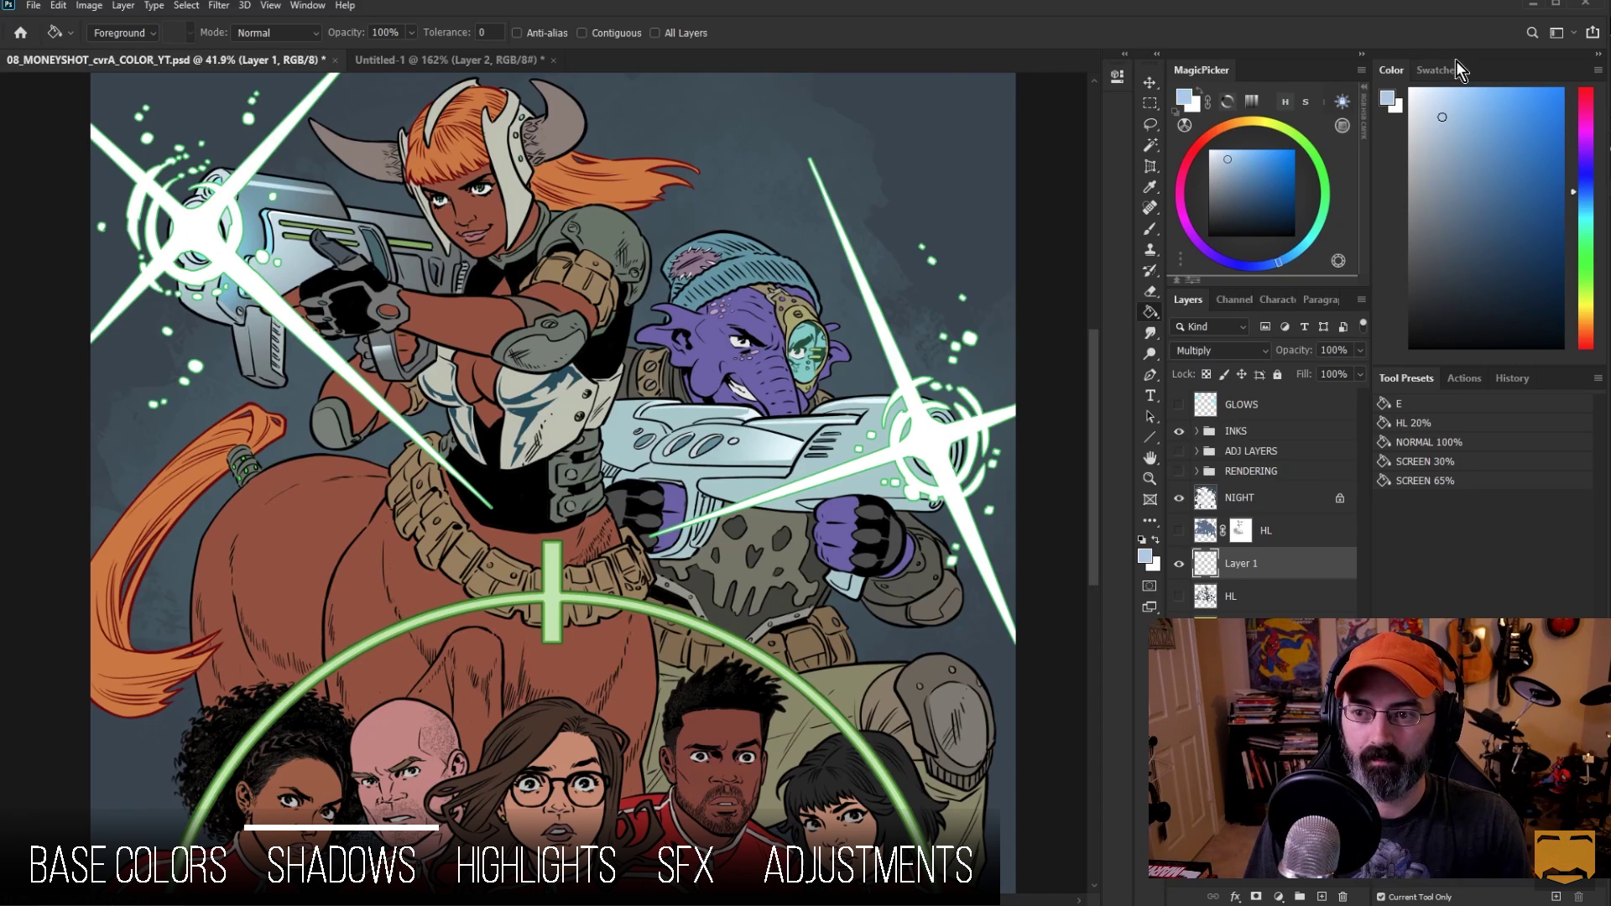
{"action": "left_click", "coordinate": [617, 328]}
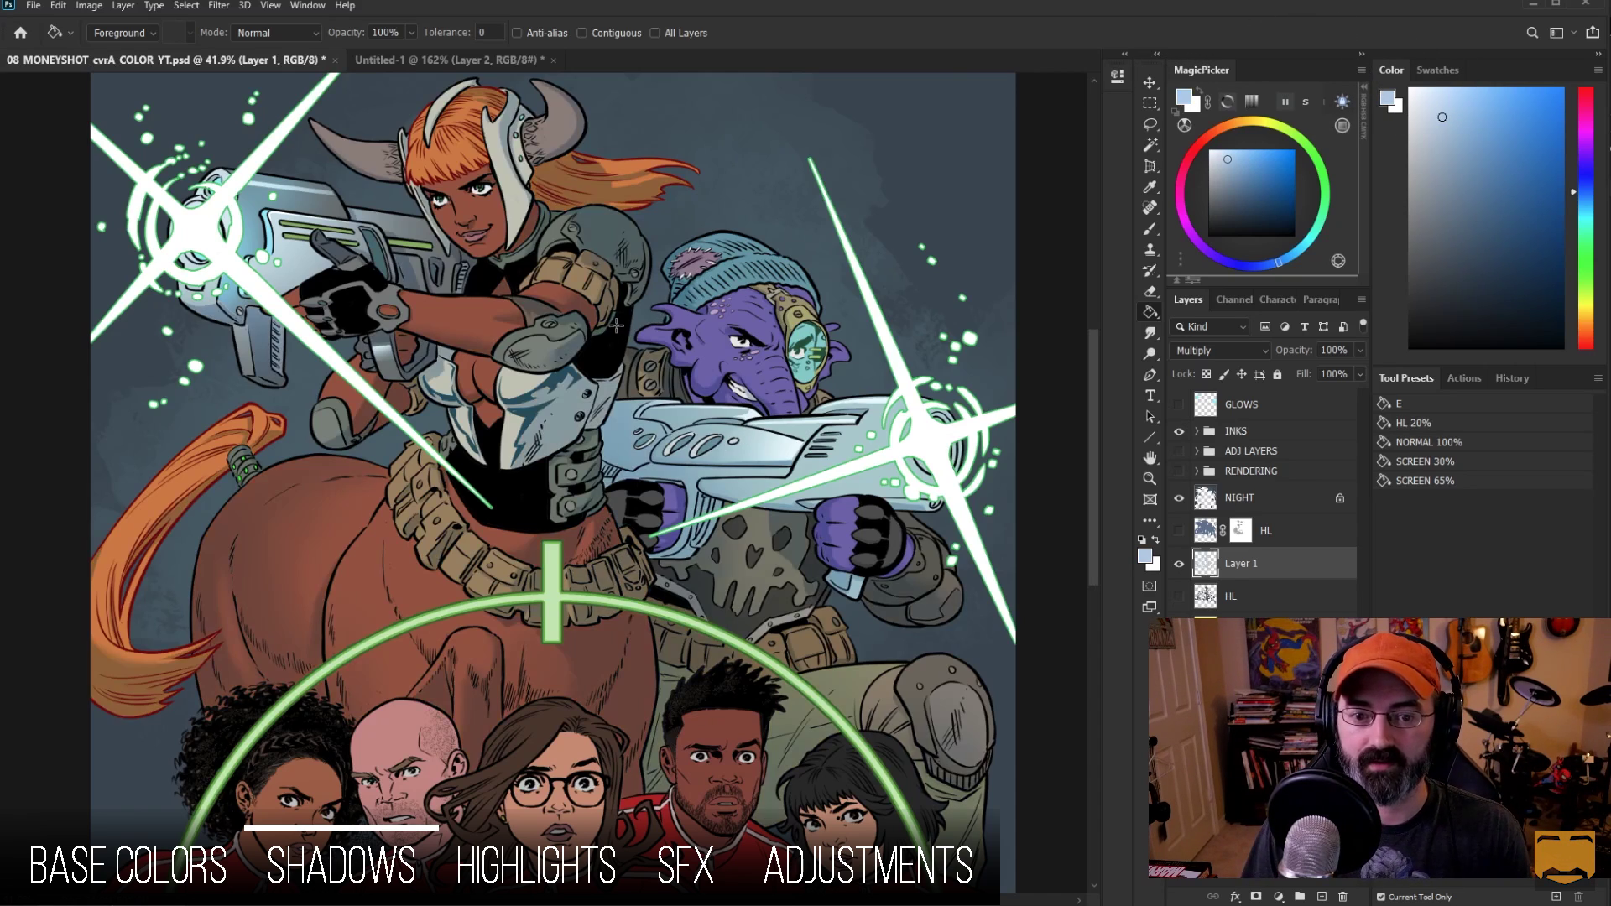
{"action": "key", "text": "ctrl+z"}
{"action": "key", "text": "ctrl+shift+z"}
Step: Adjust the color of the Multiply layer's shadows with Hue/Saturation
{"action": "key", "text": "ctrl+u"}
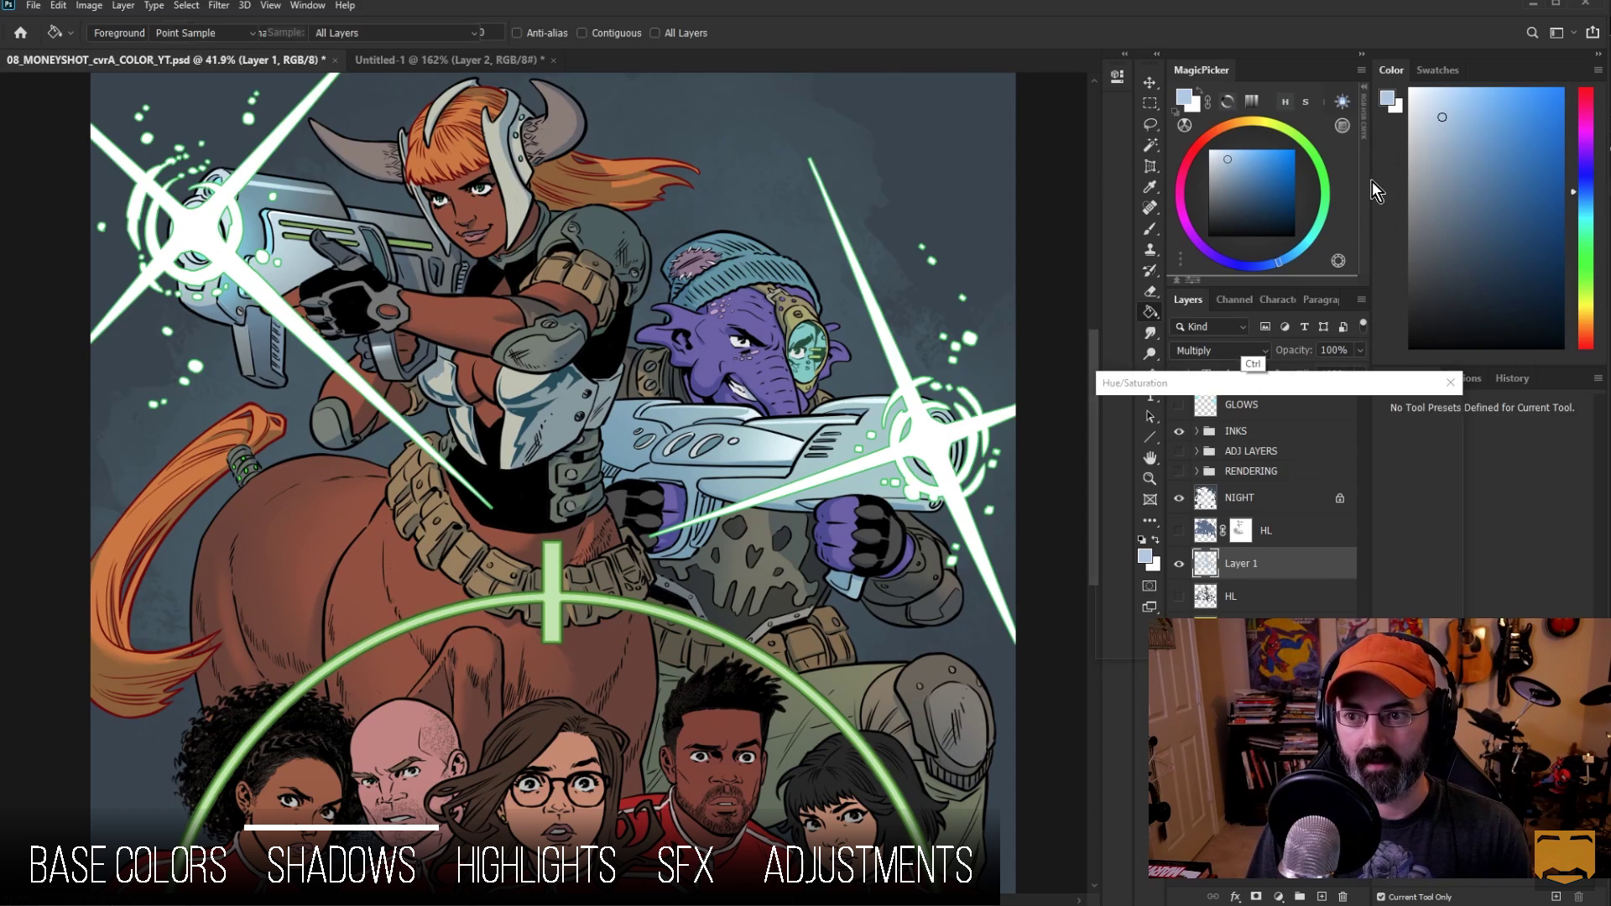
{"action": "left_click_drag", "start_coordinate": [1241, 576], "coordinate": [1282, 536]}
{"action": "left_click", "coordinate": [1422, 413]}
Step: Try filling the Hard Light layer beneath the shadow layers with a paler blue, then undo the fill
{"action": "key", "text": "l"}
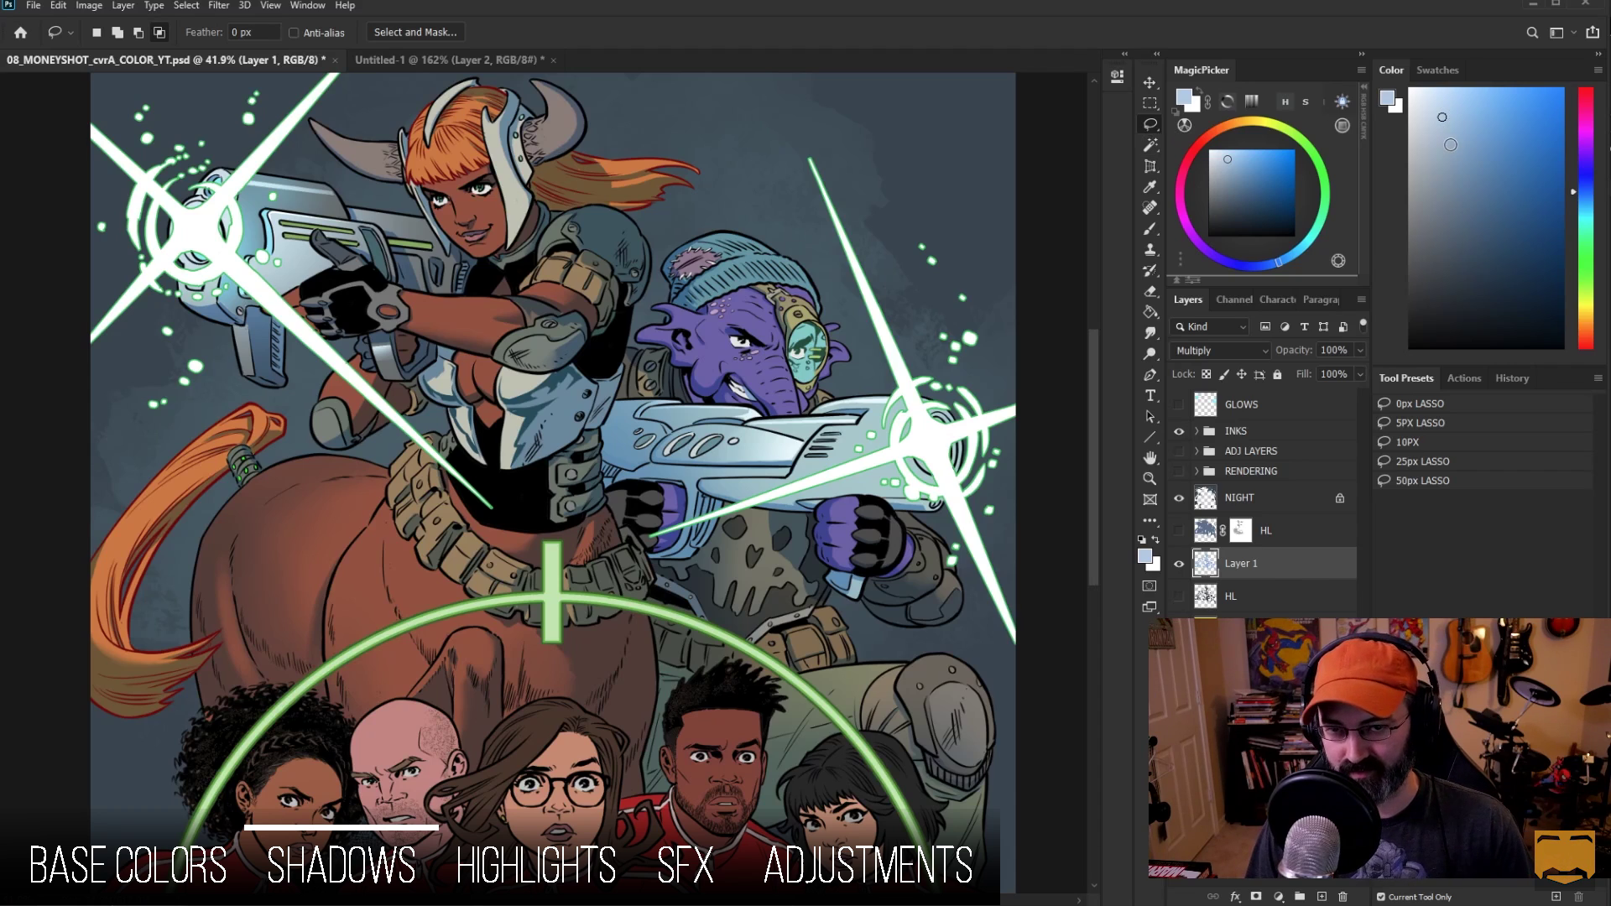
{"action": "left_click", "coordinate": [1441, 102]}
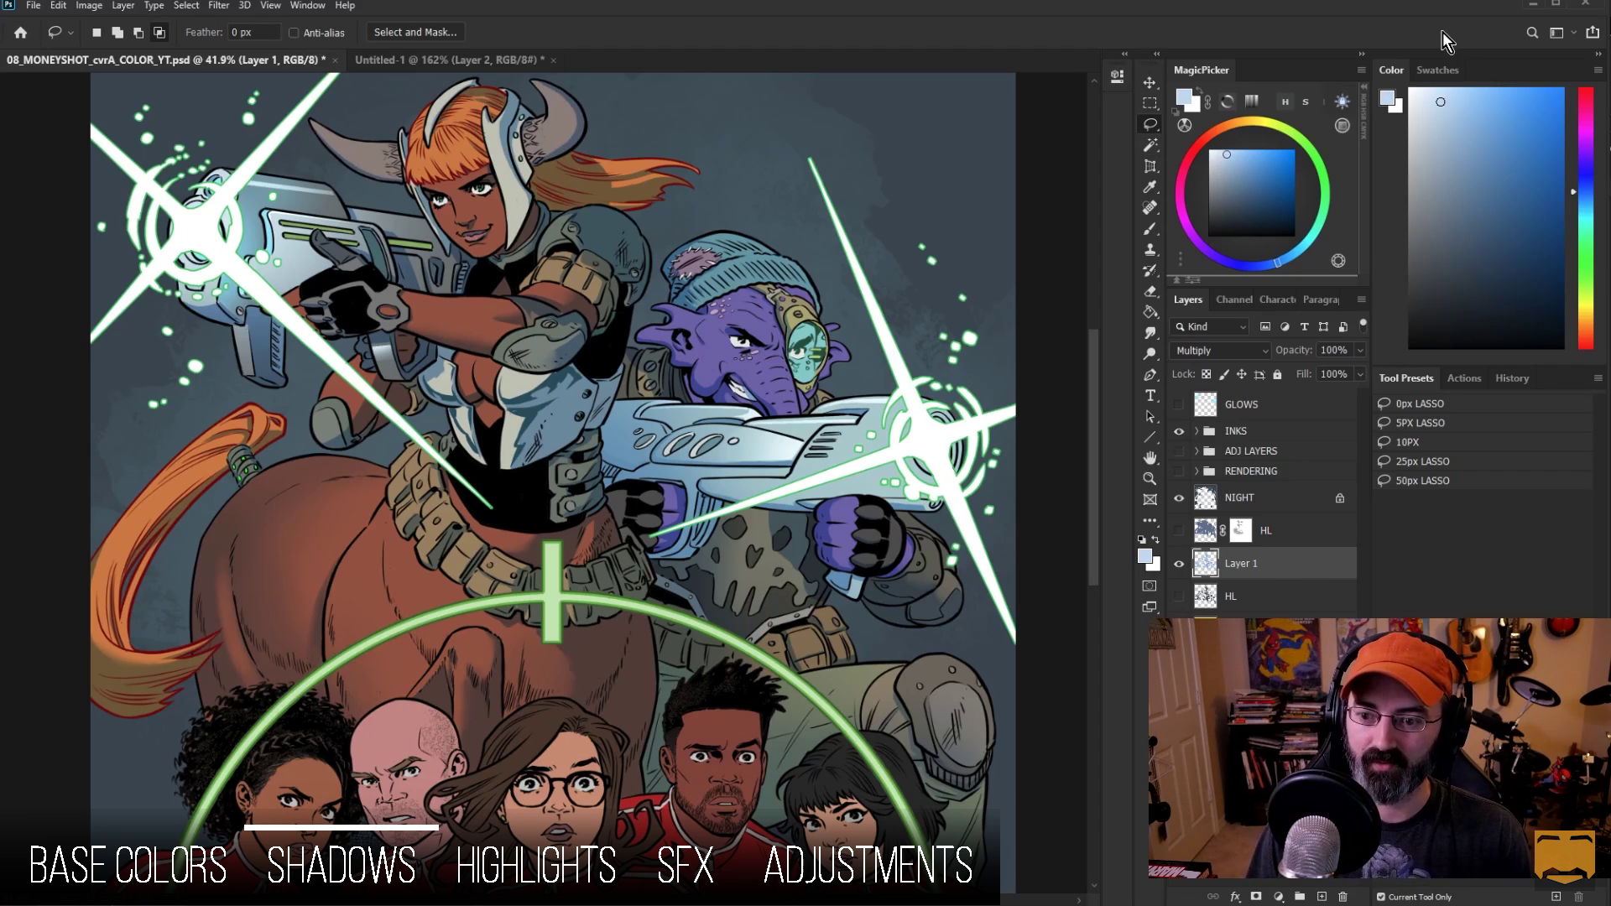
{"action": "left_click", "coordinate": [1225, 584]}
{"action": "key", "text": "g"}
{"action": "left_click", "coordinate": [677, 442]}
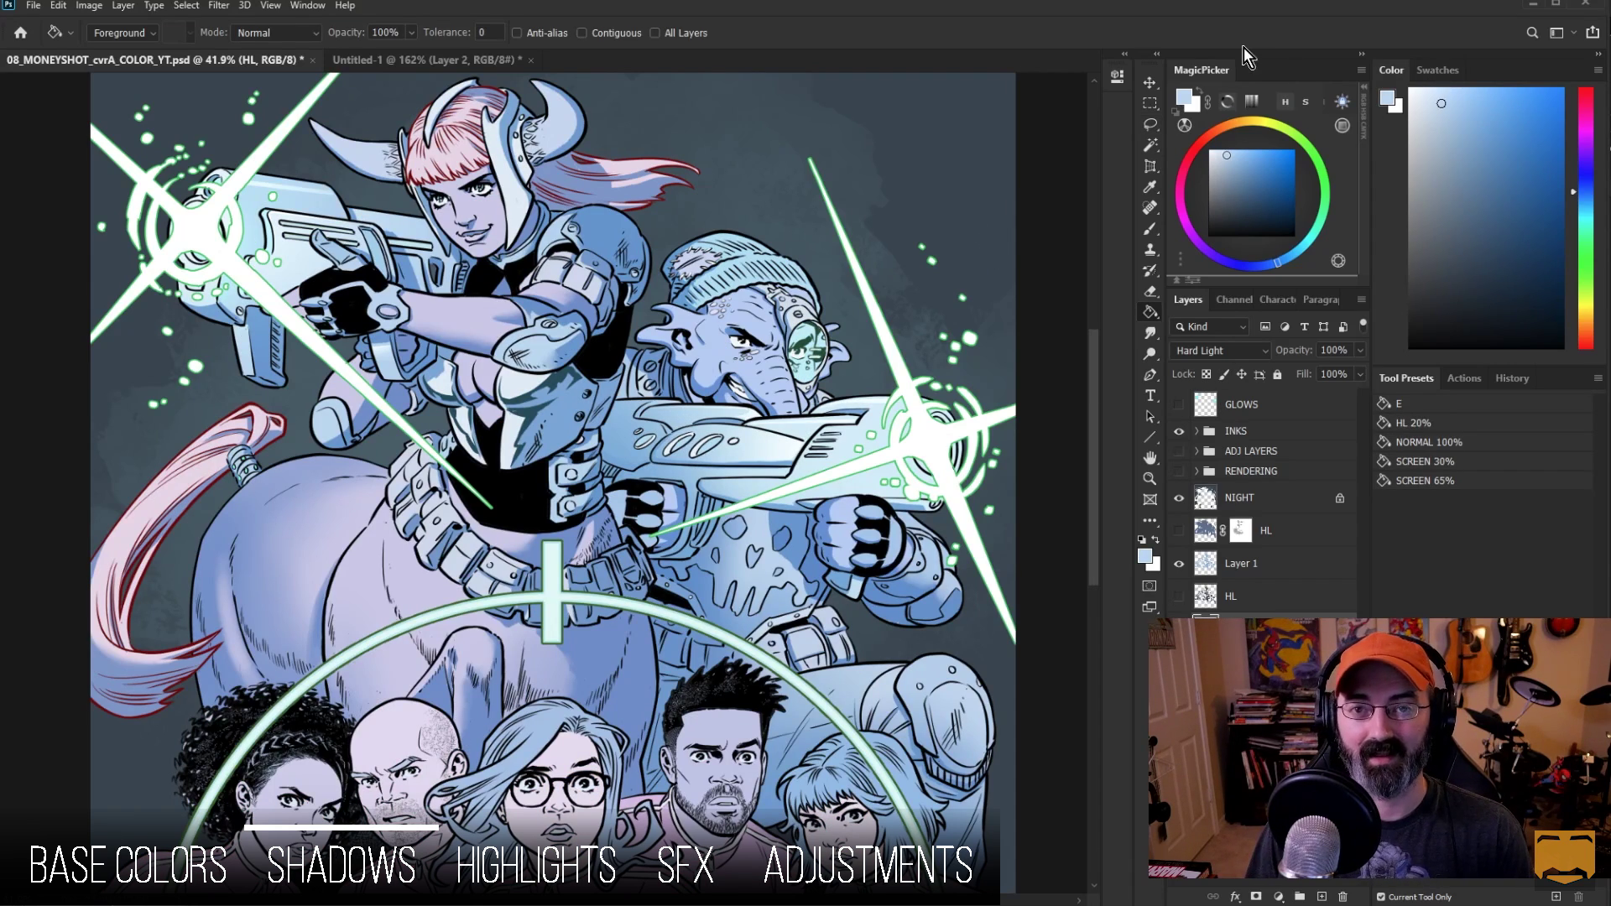
{"action": "key", "text": "ctrl+z"}
Step: Paint a pale orange highlight over the centaur's hair on the Hard Light layer with a 219 px brush
{"action": "key", "text": "l"}
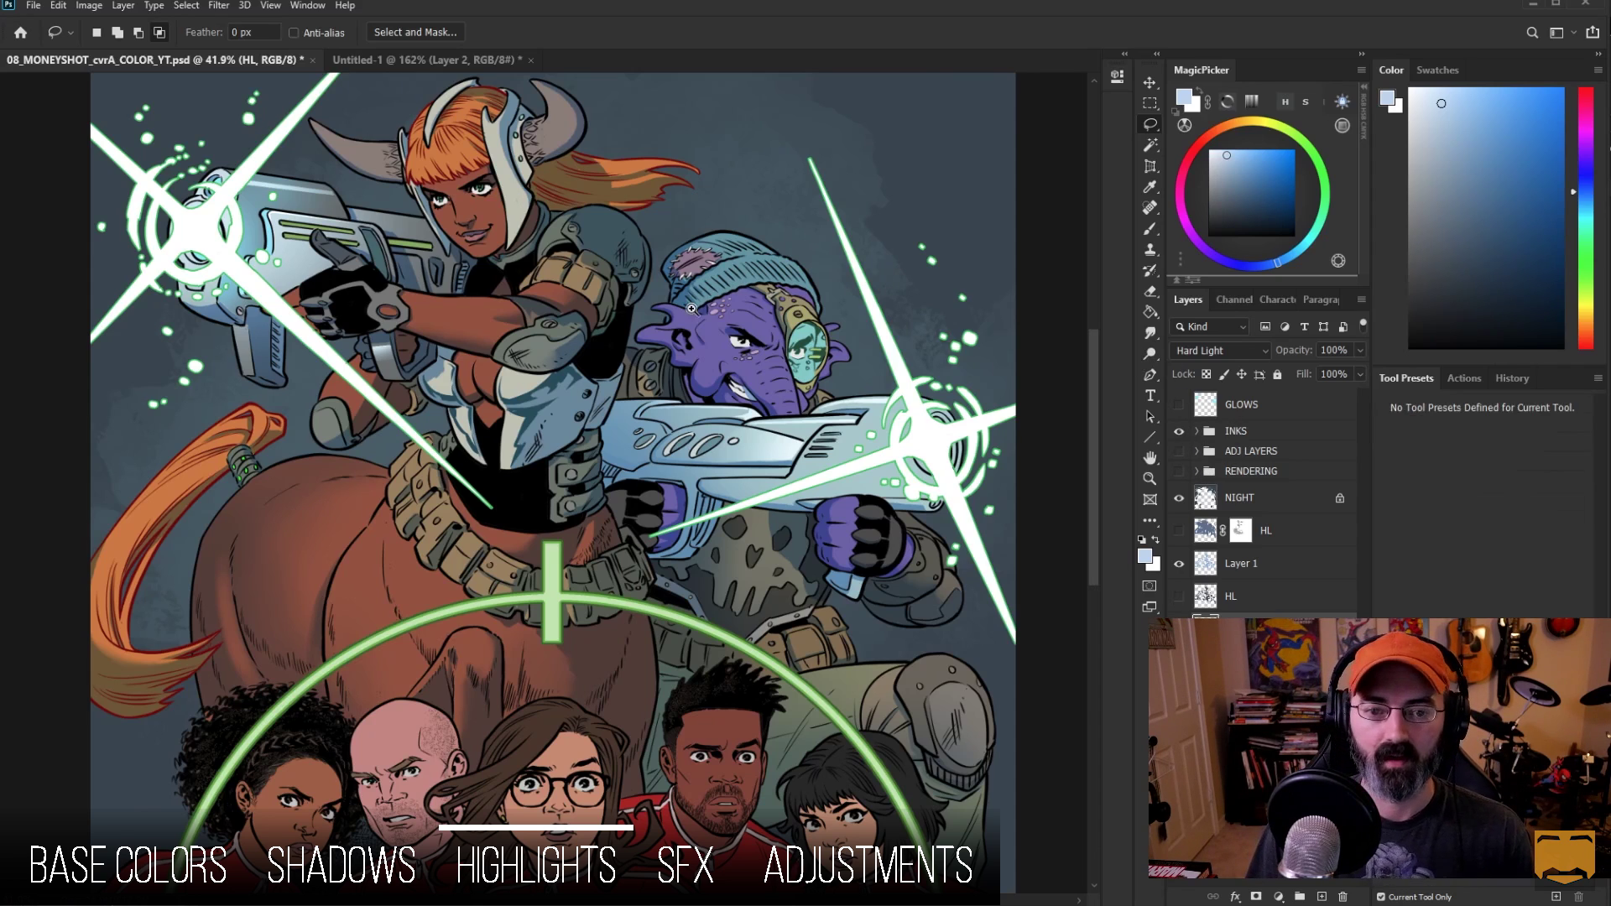
{"action": "scroll", "coordinate": [786, 488], "scroll_direction": "up", "scroll_amount": 1}
{"action": "key", "text": "b"}
{"action": "scroll", "coordinate": [786, 488], "scroll_direction": "up", "scroll_amount": 1}
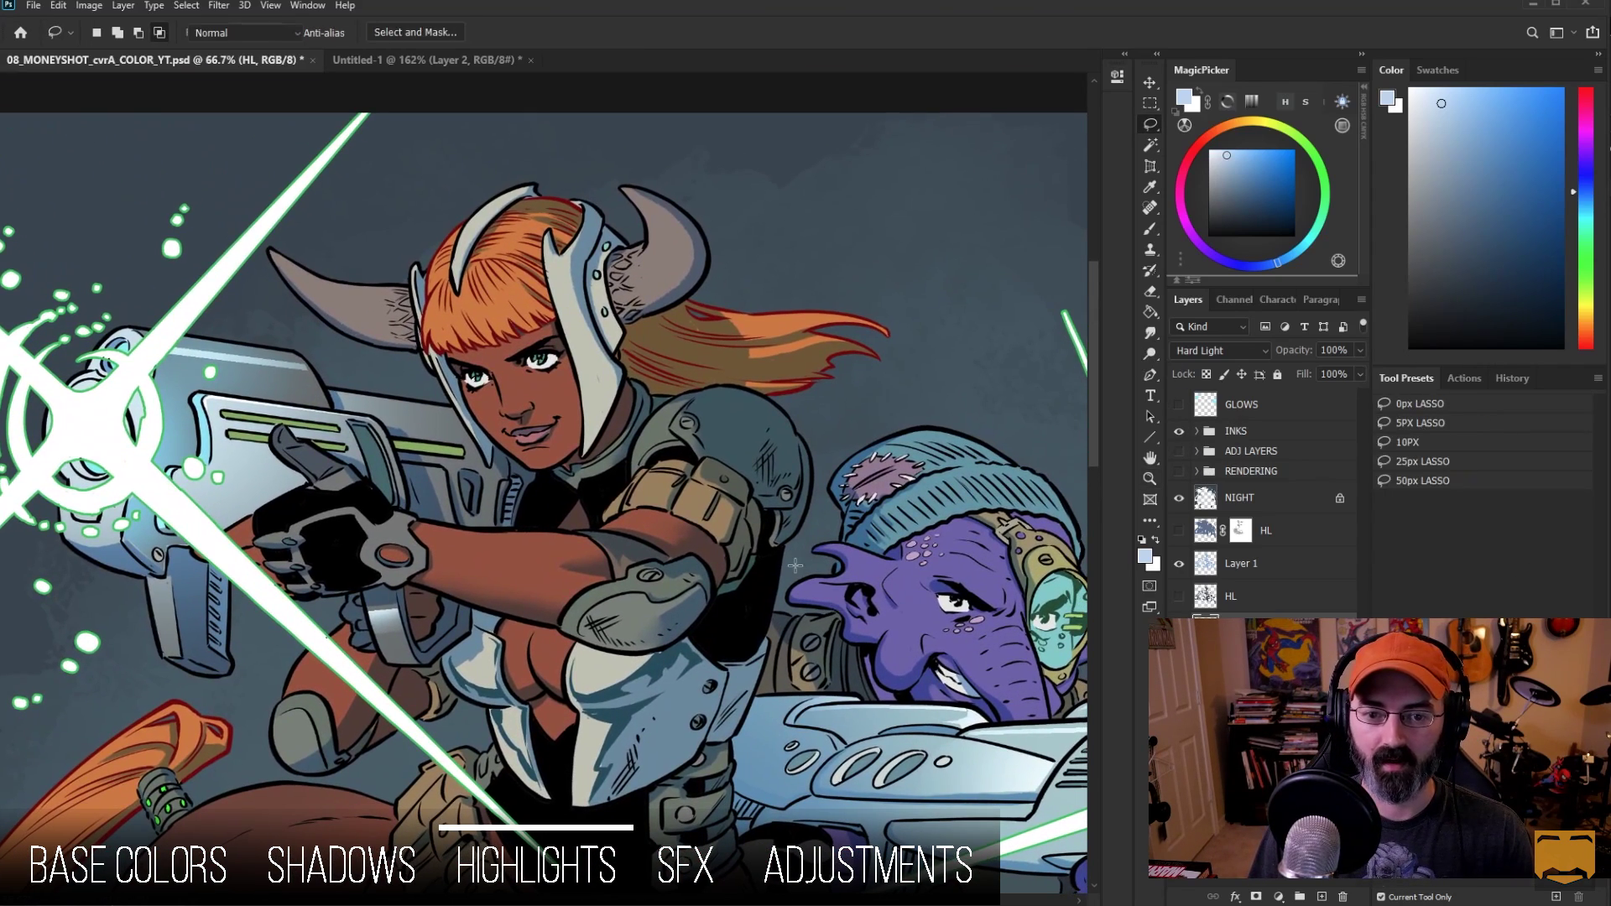
{"action": "left_click", "coordinate": [549, 293], "text": "alt"}
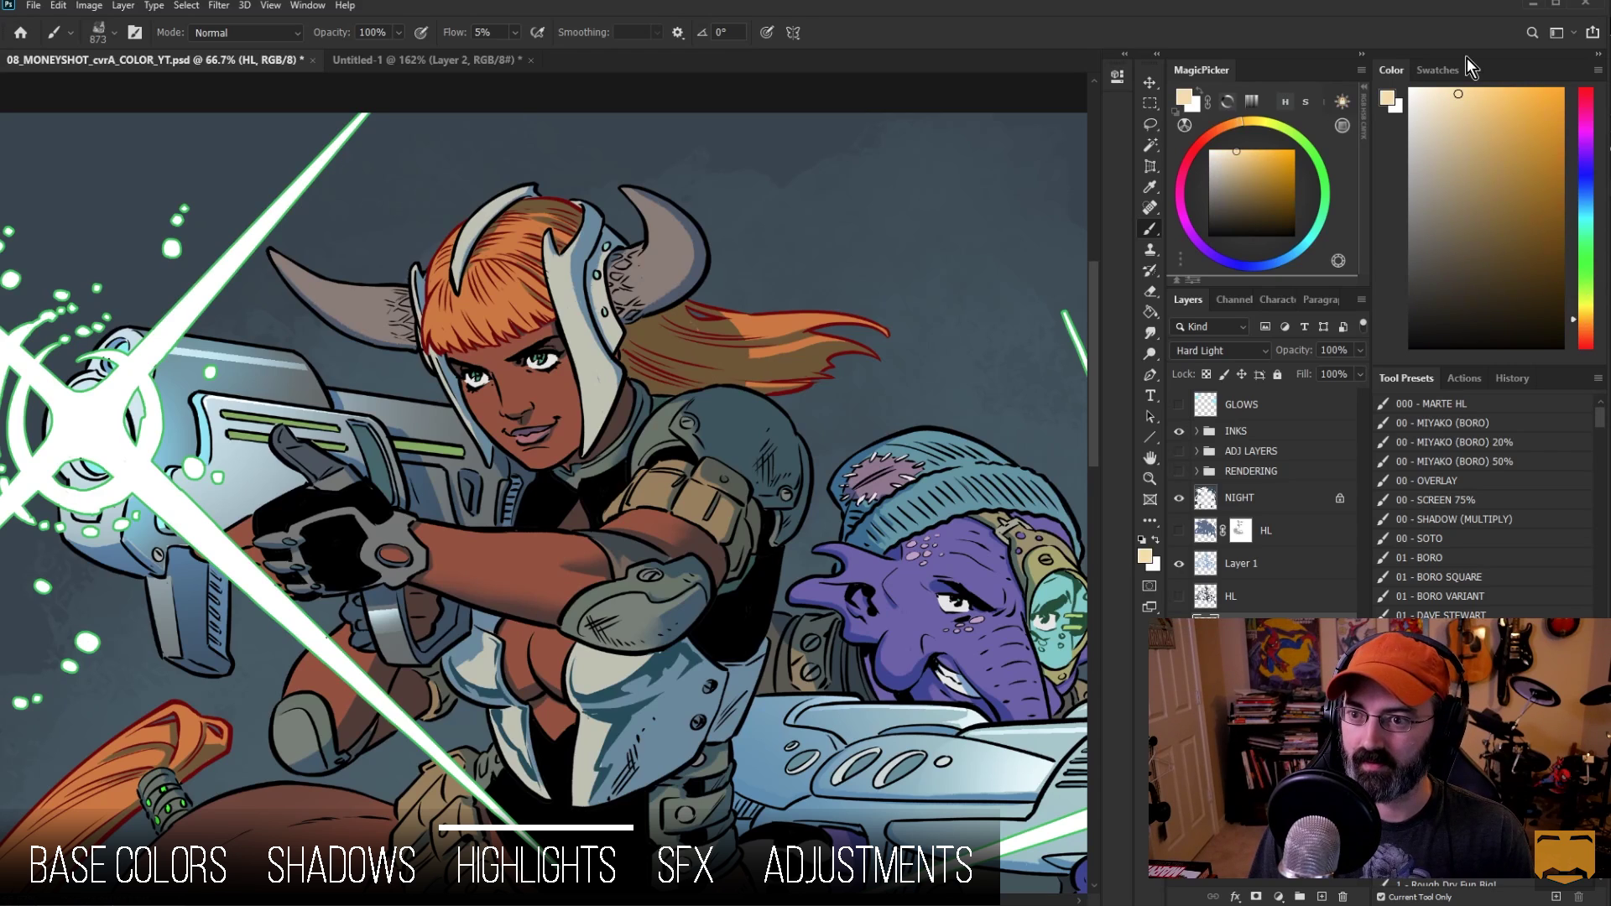
{"action": "key", "text": "bracketleft"}
{"action": "key", "text": "bracketleft"}
{"action": "key", "text": "bracketleft"}
{"action": "key", "text": "bracketleft"}
{"action": "key", "text": "bracketleft"}
{"action": "key", "text": "bracketleft"}
{"action": "mouse_move", "coordinate": [492, 269]}
{"action": "left_mouse_down"}
{"action": "mouse_move", "coordinate": [459, 266]}
{"action": "mouse_move", "coordinate": [459, 291]}
{"action": "mouse_move", "coordinate": [556, 300]}
{"action": "left_mouse_up"}
Step: Try pale orange highlight strokes across the centaur's face, arm and shoulder, then undo them
{"action": "mouse_move", "coordinate": [498, 354]}
{"action": "left_mouse_down"}
{"action": "mouse_move", "coordinate": [479, 406]}
{"action": "mouse_move", "coordinate": [499, 484]}
{"action": "left_mouse_up"}
{"action": "mouse_move", "coordinate": [483, 540]}
{"action": "left_mouse_down"}
{"action": "mouse_move", "coordinate": [358, 468]}
{"action": "mouse_move", "coordinate": [281, 507]}
{"action": "left_mouse_up"}
{"action": "mouse_move", "coordinate": [723, 340]}
{"action": "left_mouse_down"}
{"action": "mouse_move", "coordinate": [503, 469]}
{"action": "mouse_move", "coordinate": [436, 587]}
{"action": "left_mouse_up"}
{"action": "key", "text": "ctrl+z"}
{"action": "key", "text": "ctrl+z"}
{"action": "key", "text": "ctrl+z"}
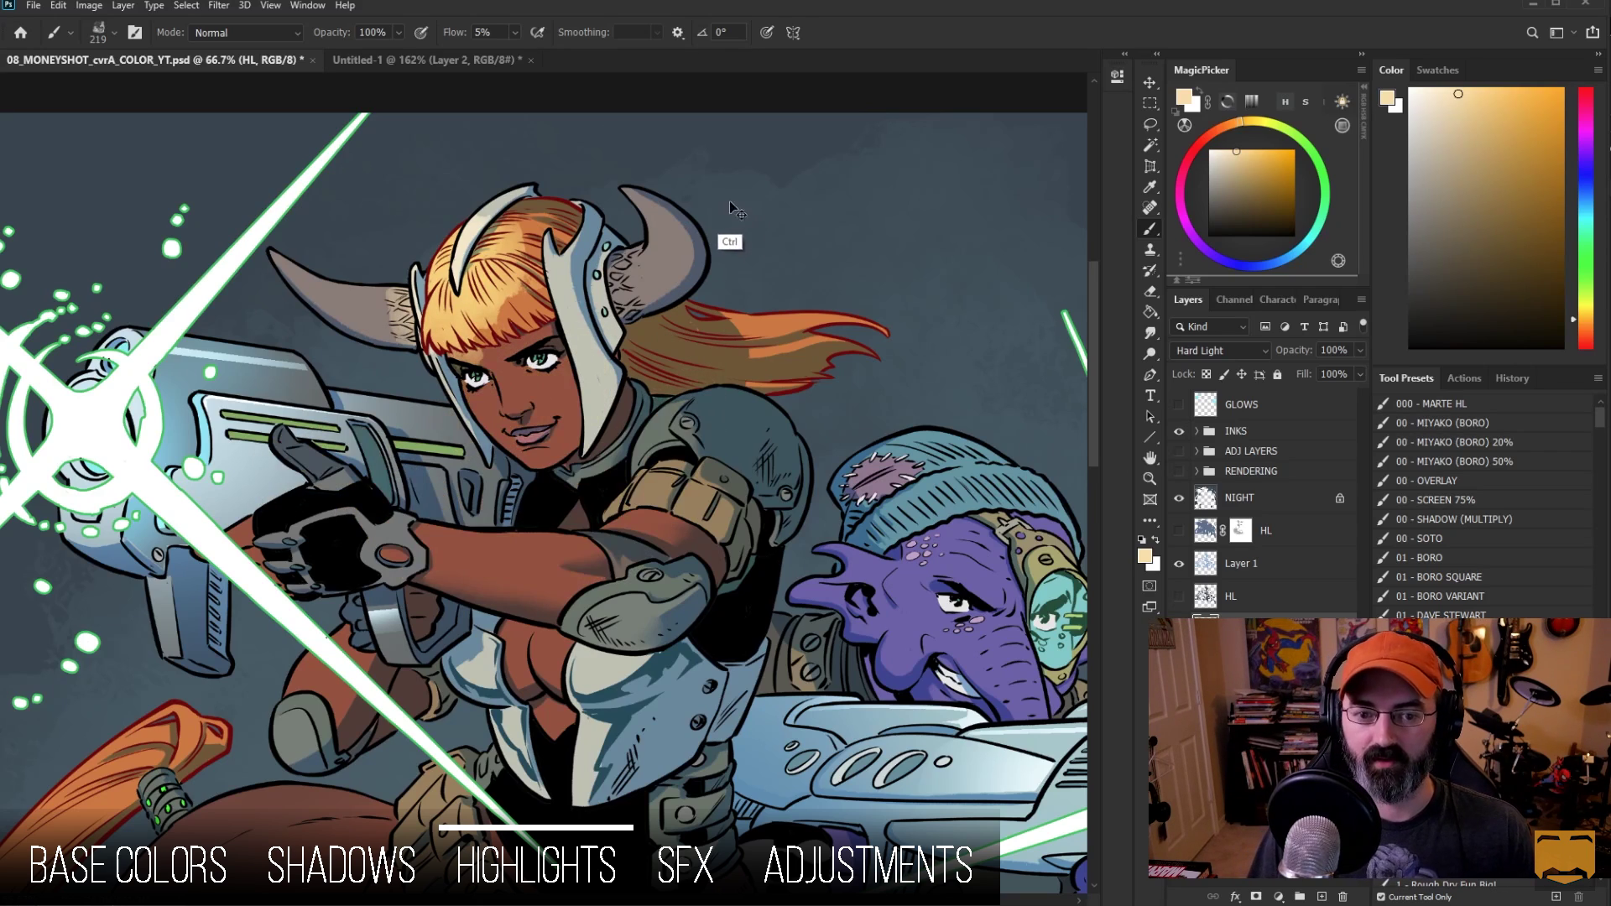
Step: Undo the pale orange highlight on the centaur's hair
{"action": "key", "text": "ctrl+z"}
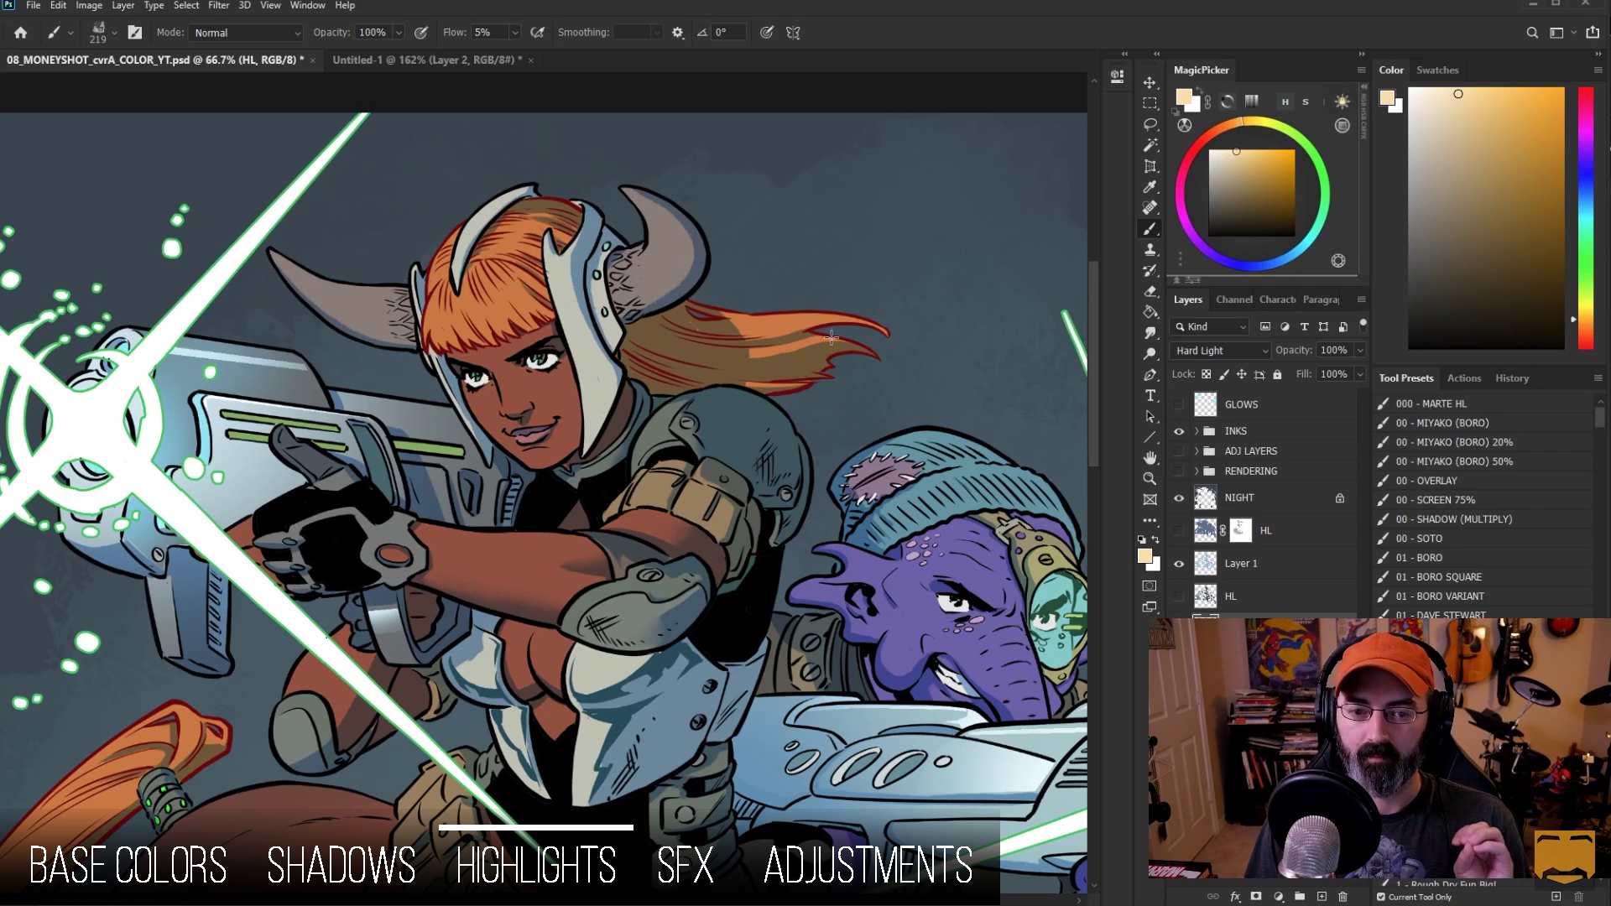
{"action": "key", "text": "z"}
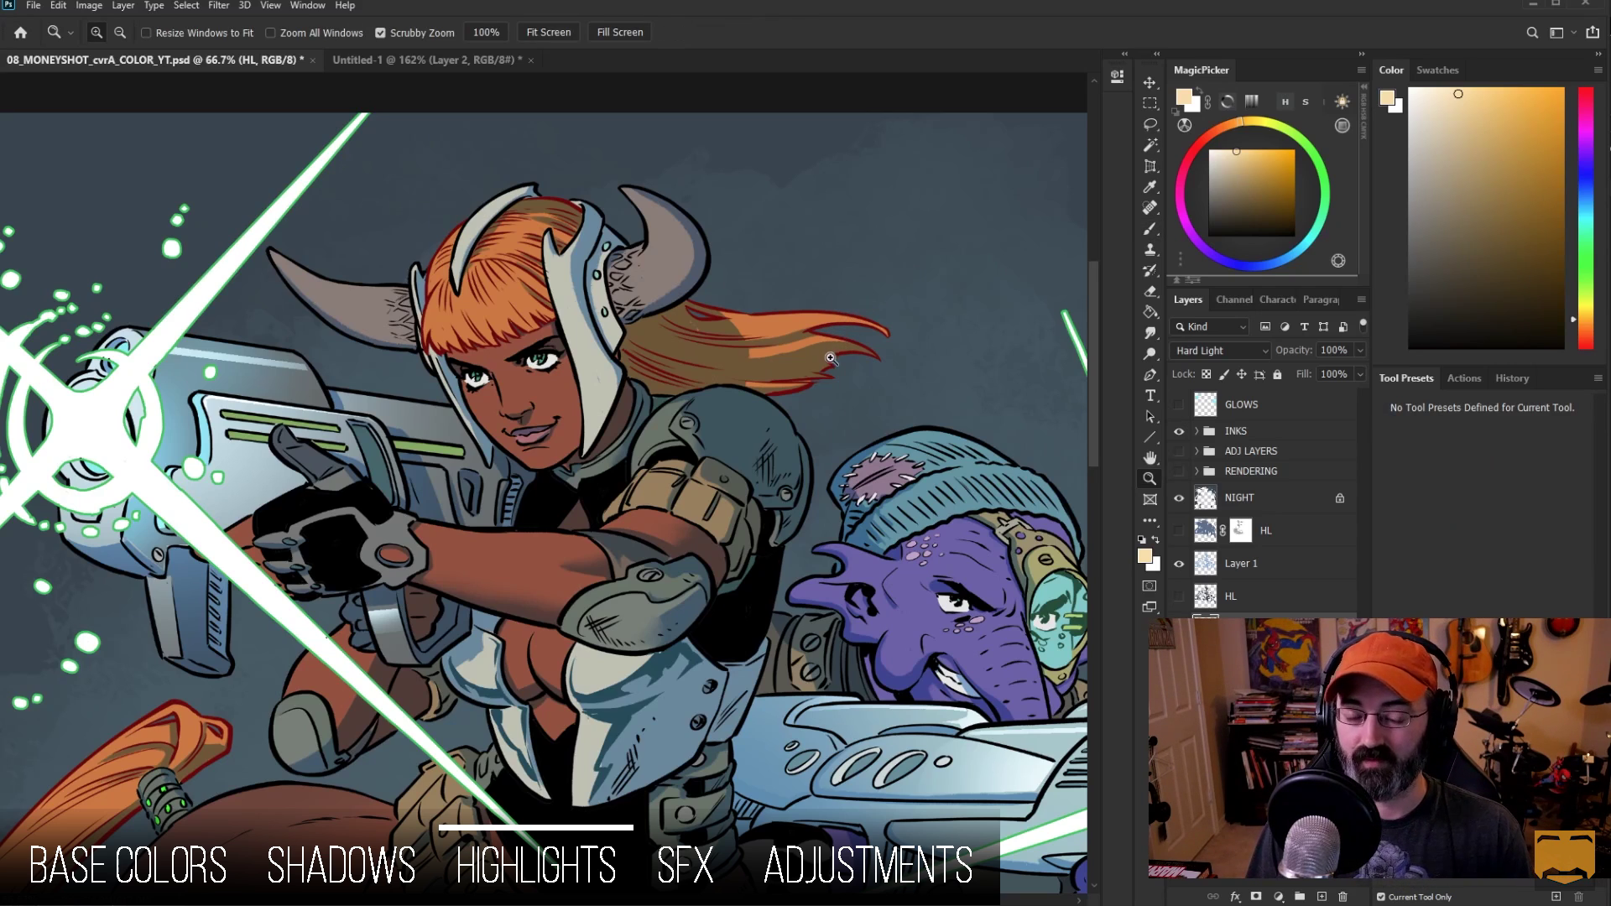
{"action": "left_click", "coordinate": [833, 394], "text": "alt"}
{"action": "left_click", "coordinate": [833, 392], "text": "alt"}
{"action": "key", "text": "l"}
{"action": "left_click_drag", "start_coordinate": [730, 263], "coordinate": [791, 313]}
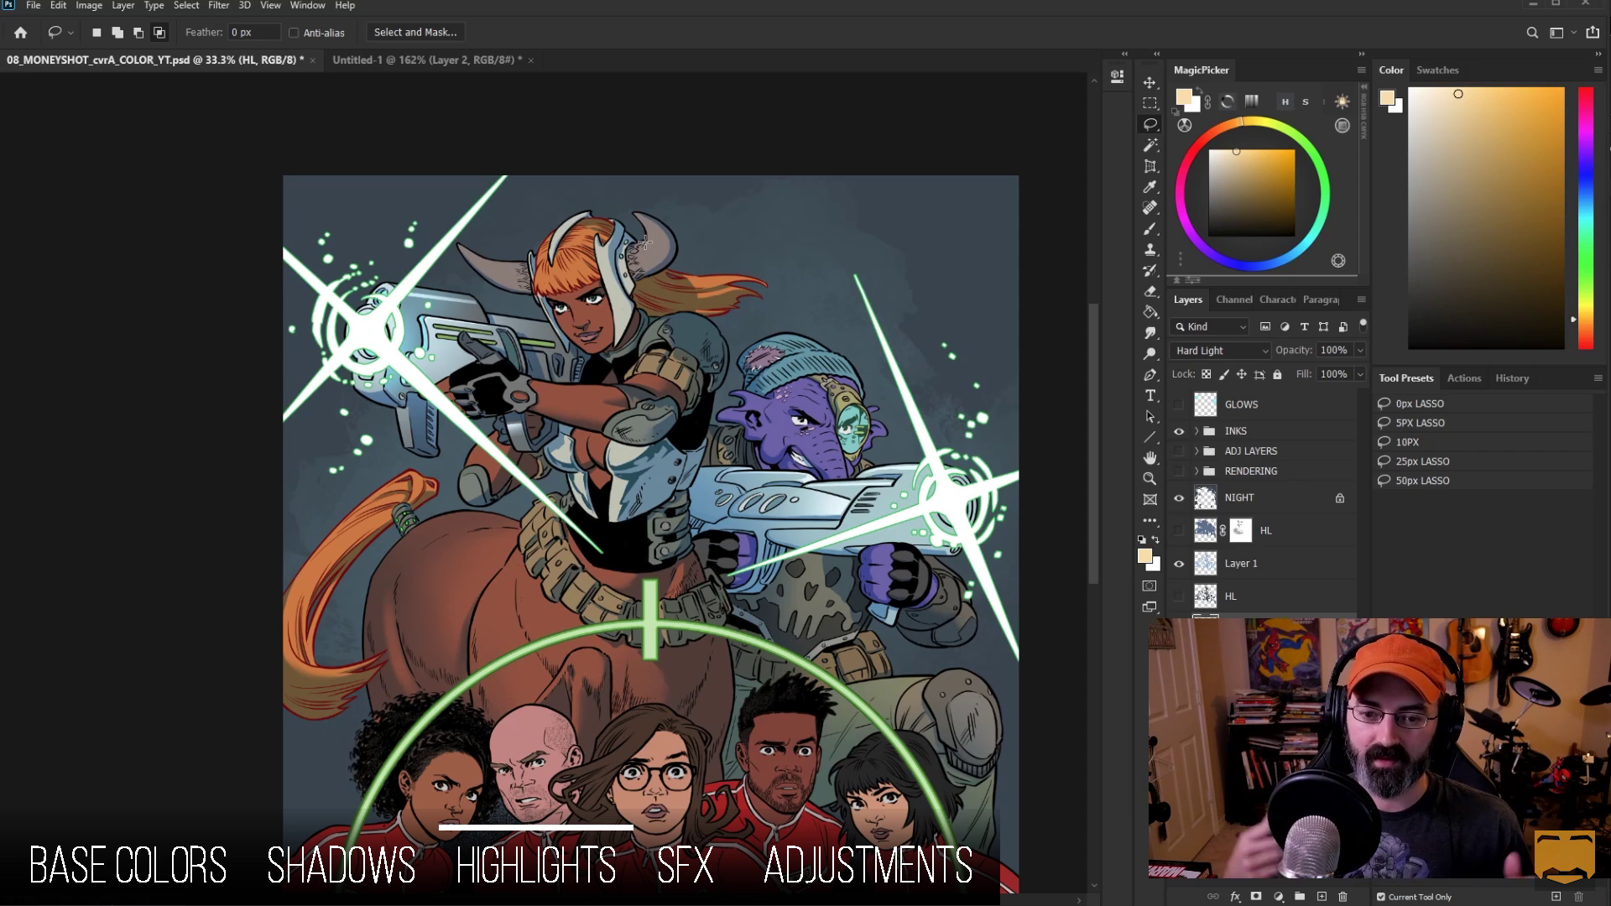
Step: Try paler cream highlight strokes over the centaur's hair, face and arm on the Hard Light layer, then undo them
{"action": "mouse_move", "coordinate": [1552, 99]}
{"action": "left_mouse_down"}
{"action": "mouse_move", "coordinate": [1426, 105]}
{"action": "mouse_move", "coordinate": [1440, 98]}
{"action": "left_mouse_up"}
{"action": "key", "text": "b"}
{"action": "mouse_move", "coordinate": [524, 352]}
{"action": "left_mouse_down"}
{"action": "mouse_move", "coordinate": [571, 336]}
{"action": "mouse_move", "coordinate": [629, 377]}
{"action": "mouse_move", "coordinate": [515, 456]}
{"action": "mouse_move", "coordinate": [579, 394]}
{"action": "left_mouse_up"}
{"action": "key", "text": "ctrl+z"}
{"action": "key", "text": "ctrl+z"}
{"action": "key", "text": "ctrl+z"}
{"action": "key", "text": "ctrl+z"}
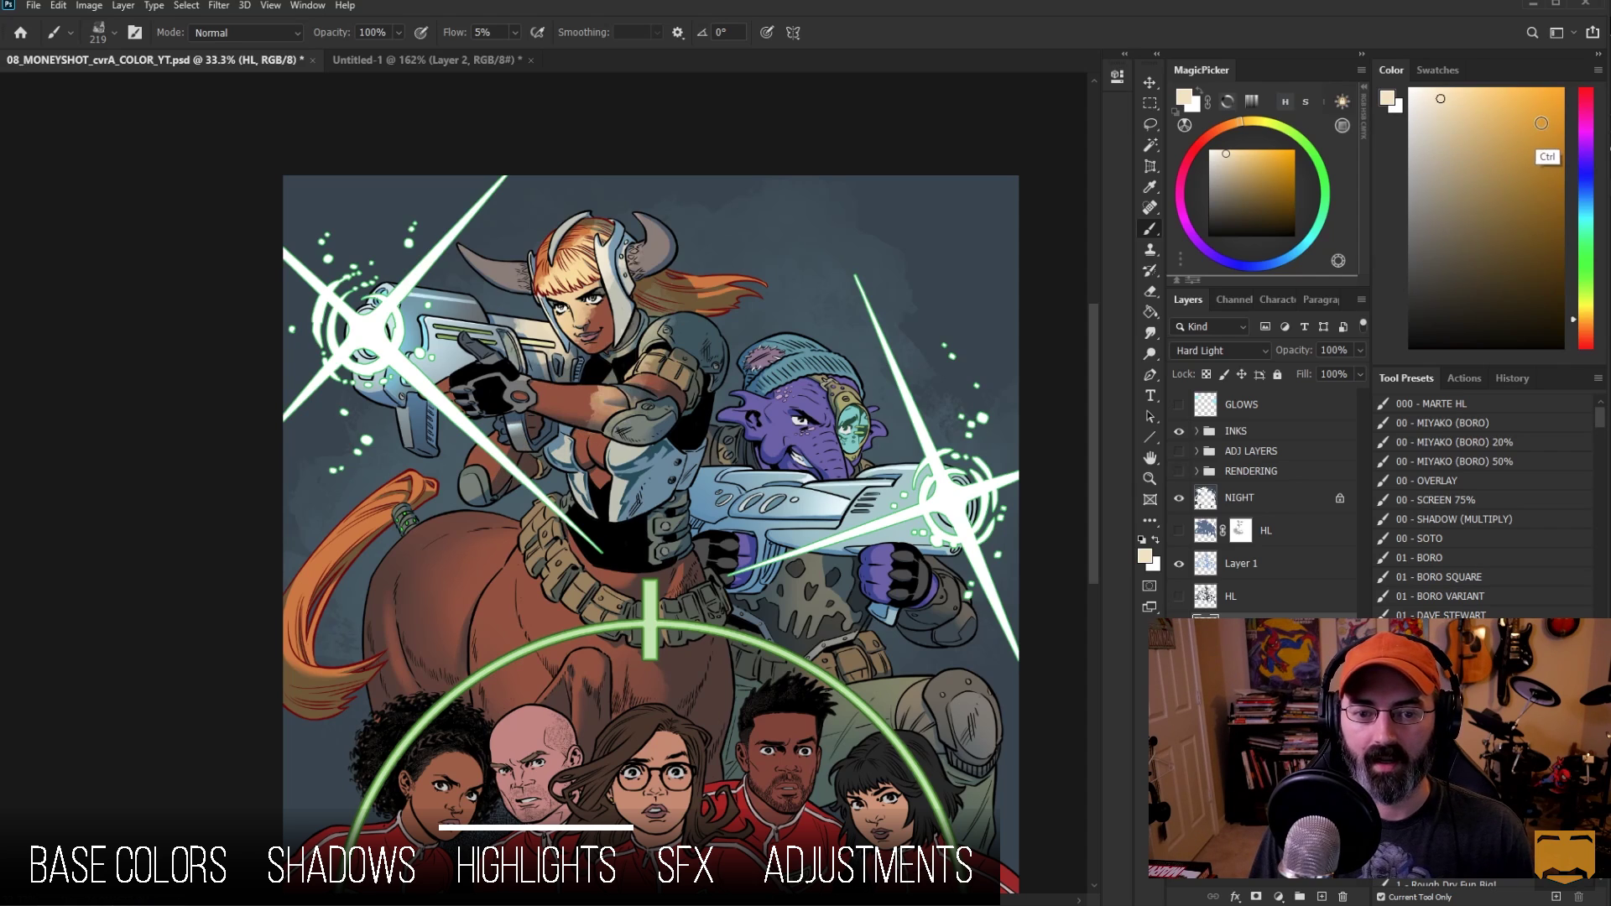
{"action": "key", "text": "ctrl+z"}
{"action": "key", "text": "ctrl+z"}
{"action": "key", "text": "ctrl+z"}
{"action": "key", "text": "ctrl+z"}
Step: Try saturated orange strokes across the centaur's face, torso and flank on the Hard Light layer, then undo them
{"action": "left_click", "coordinate": [1554, 89]}
{"action": "mouse_move", "coordinate": [570, 266]}
{"action": "left_mouse_down"}
{"action": "mouse_move", "coordinate": [579, 362]}
{"action": "mouse_move", "coordinate": [552, 490]}
{"action": "mouse_move", "coordinate": [611, 436]}
{"action": "mouse_move", "coordinate": [618, 361]}
{"action": "mouse_move", "coordinate": [558, 359]}
{"action": "left_mouse_up"}
{"action": "mouse_move", "coordinate": [577, 510]}
{"action": "left_mouse_down"}
{"action": "mouse_move", "coordinate": [506, 603]}
{"action": "mouse_move", "coordinate": [502, 505]}
{"action": "mouse_move", "coordinate": [423, 592]}
{"action": "mouse_move", "coordinate": [444, 561]}
{"action": "left_mouse_up"}
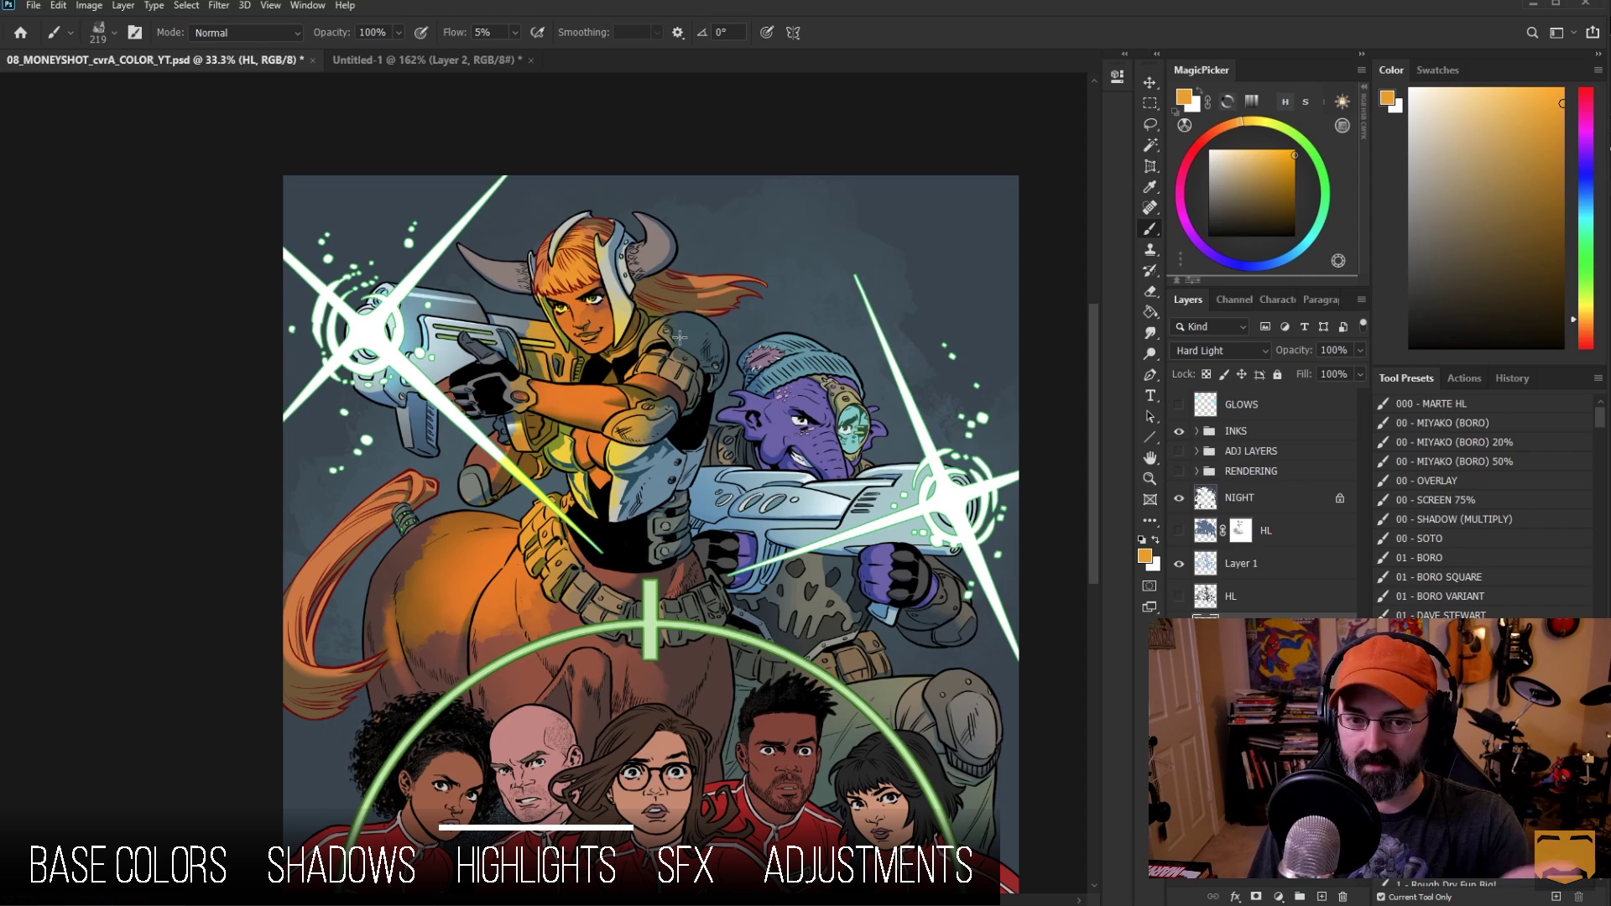
{"action": "key", "text": "ctrl"}
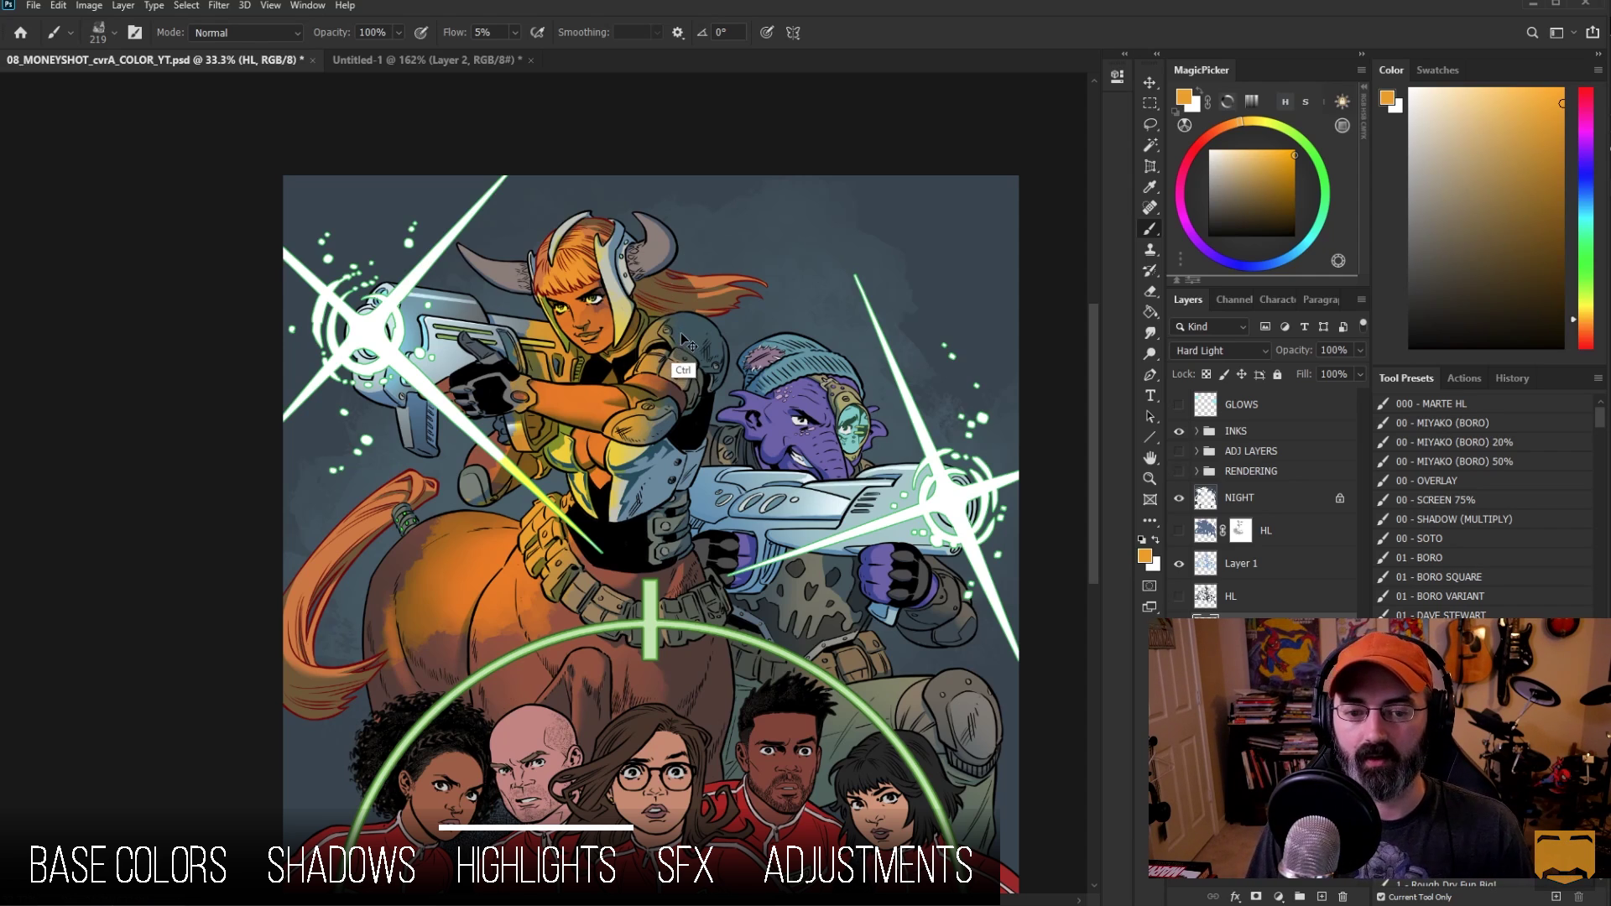
{"action": "key", "text": "ctrl+z"}
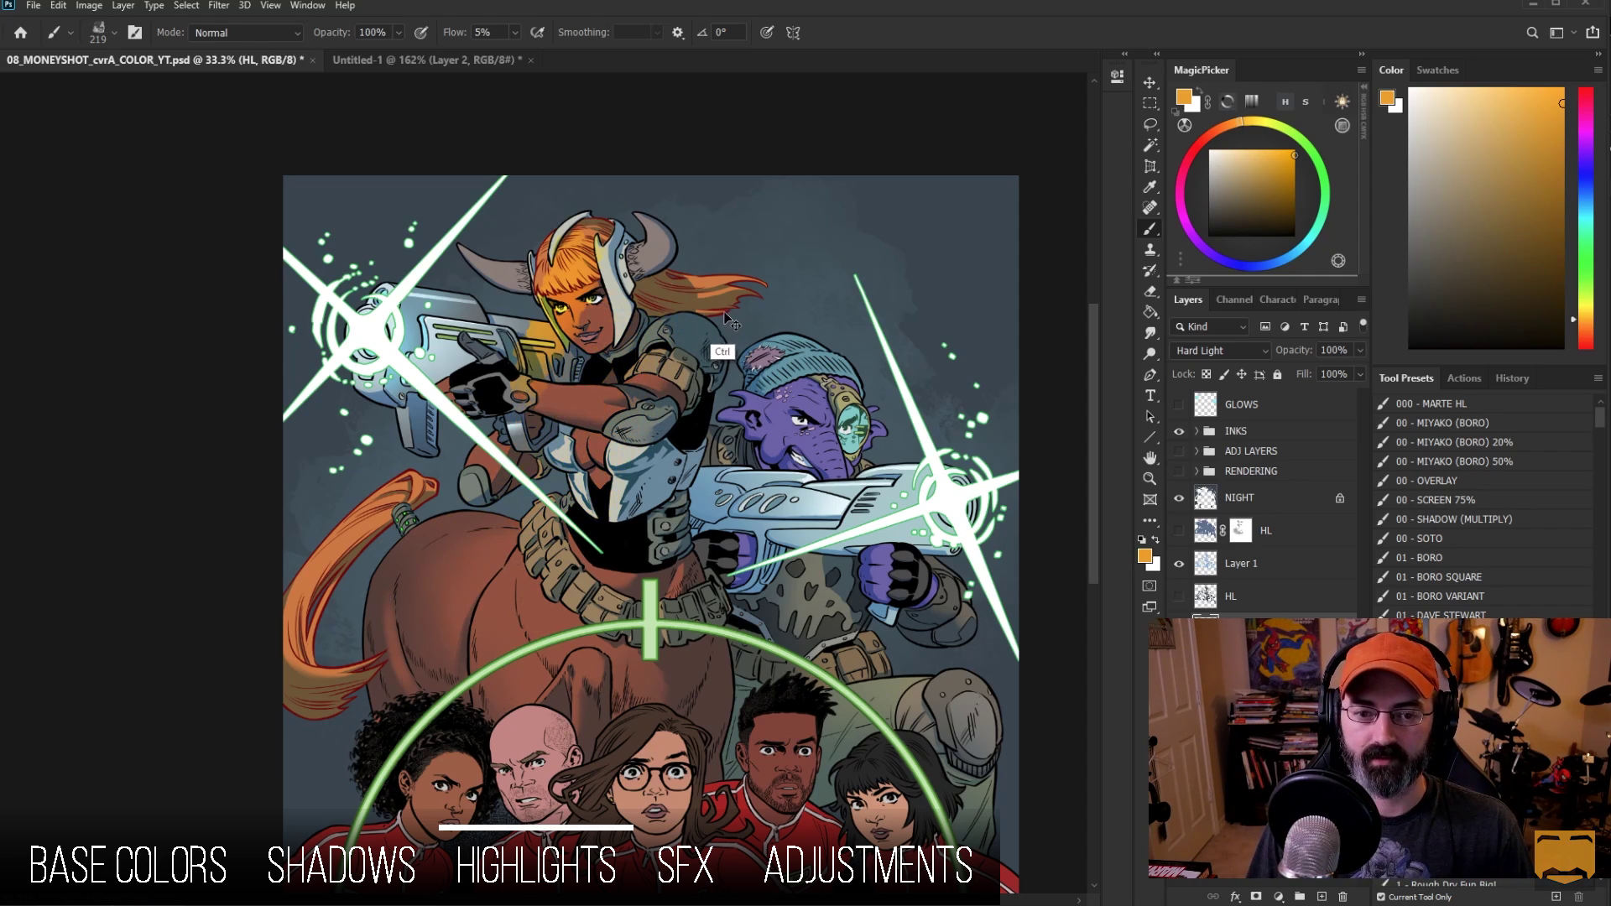
{"action": "key", "text": "ctrl+z"}
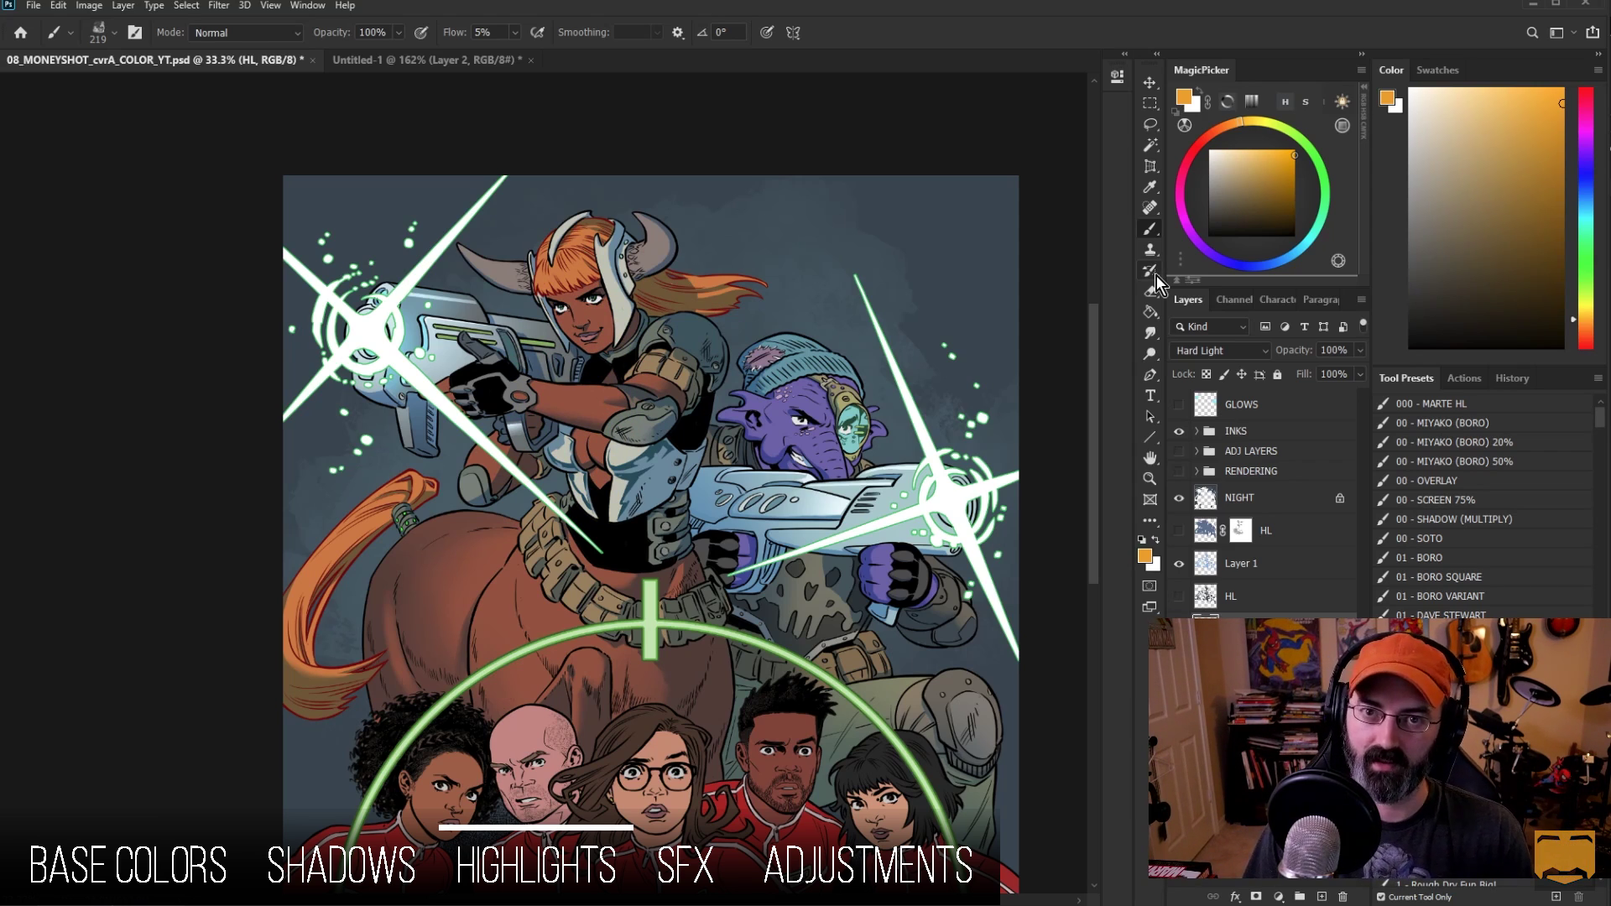
Step: Place the HL layer between the GLOWS layer and the INKS group, and load the 00 - SOTO brush preset
{"action": "key", "text": "alt+period"}
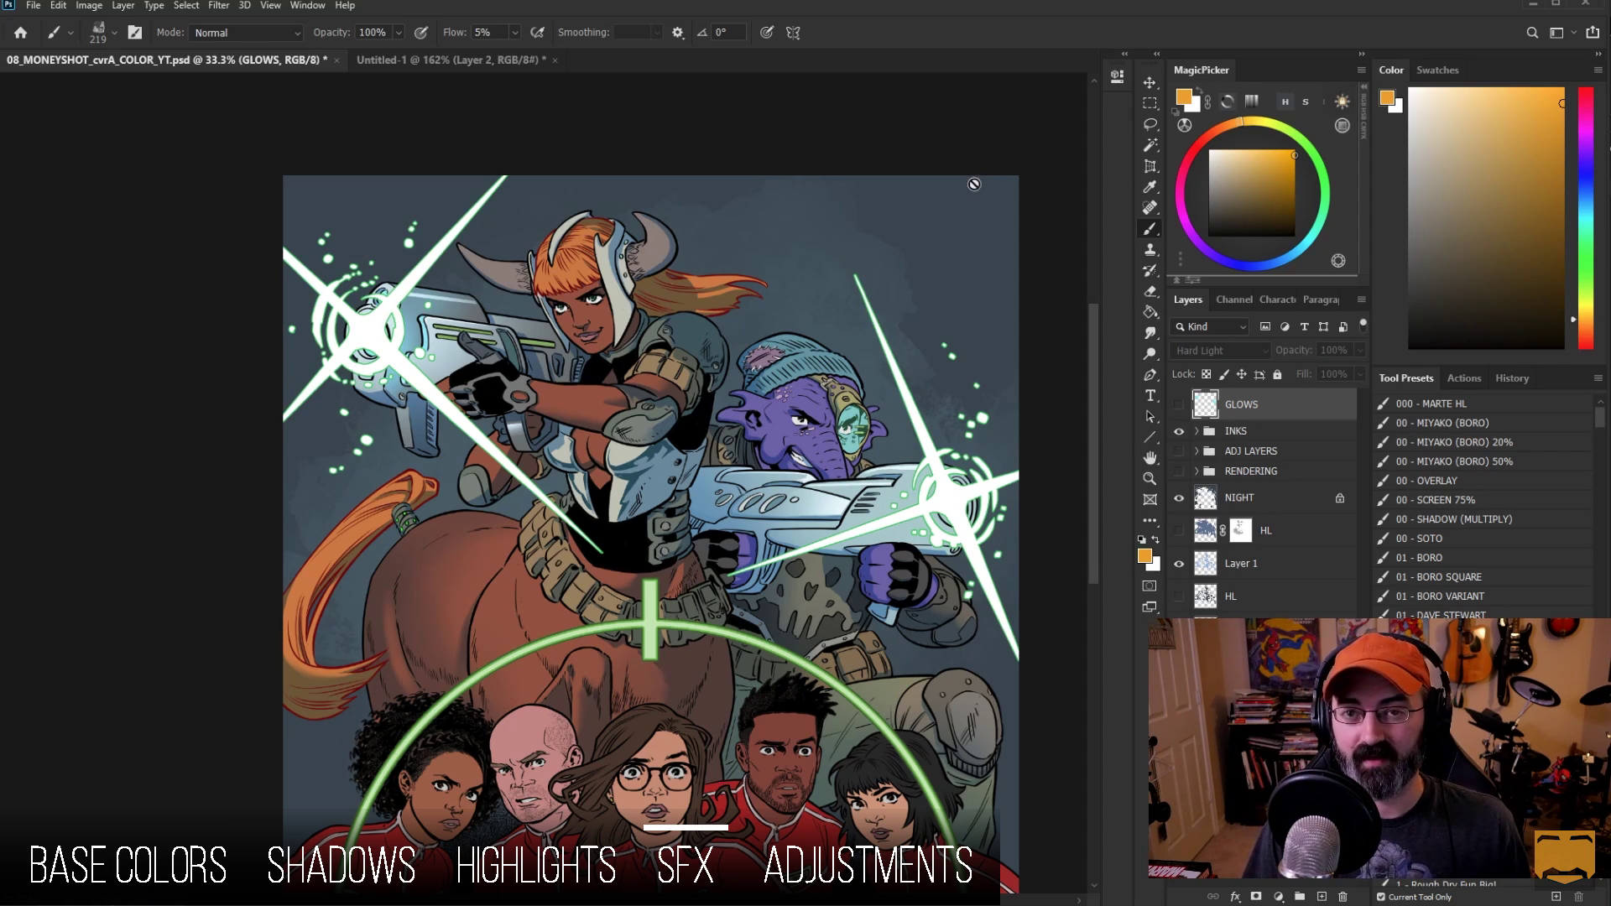
{"action": "left_click", "coordinate": [1179, 405]}
{"action": "left_click", "coordinate": [1179, 405]}
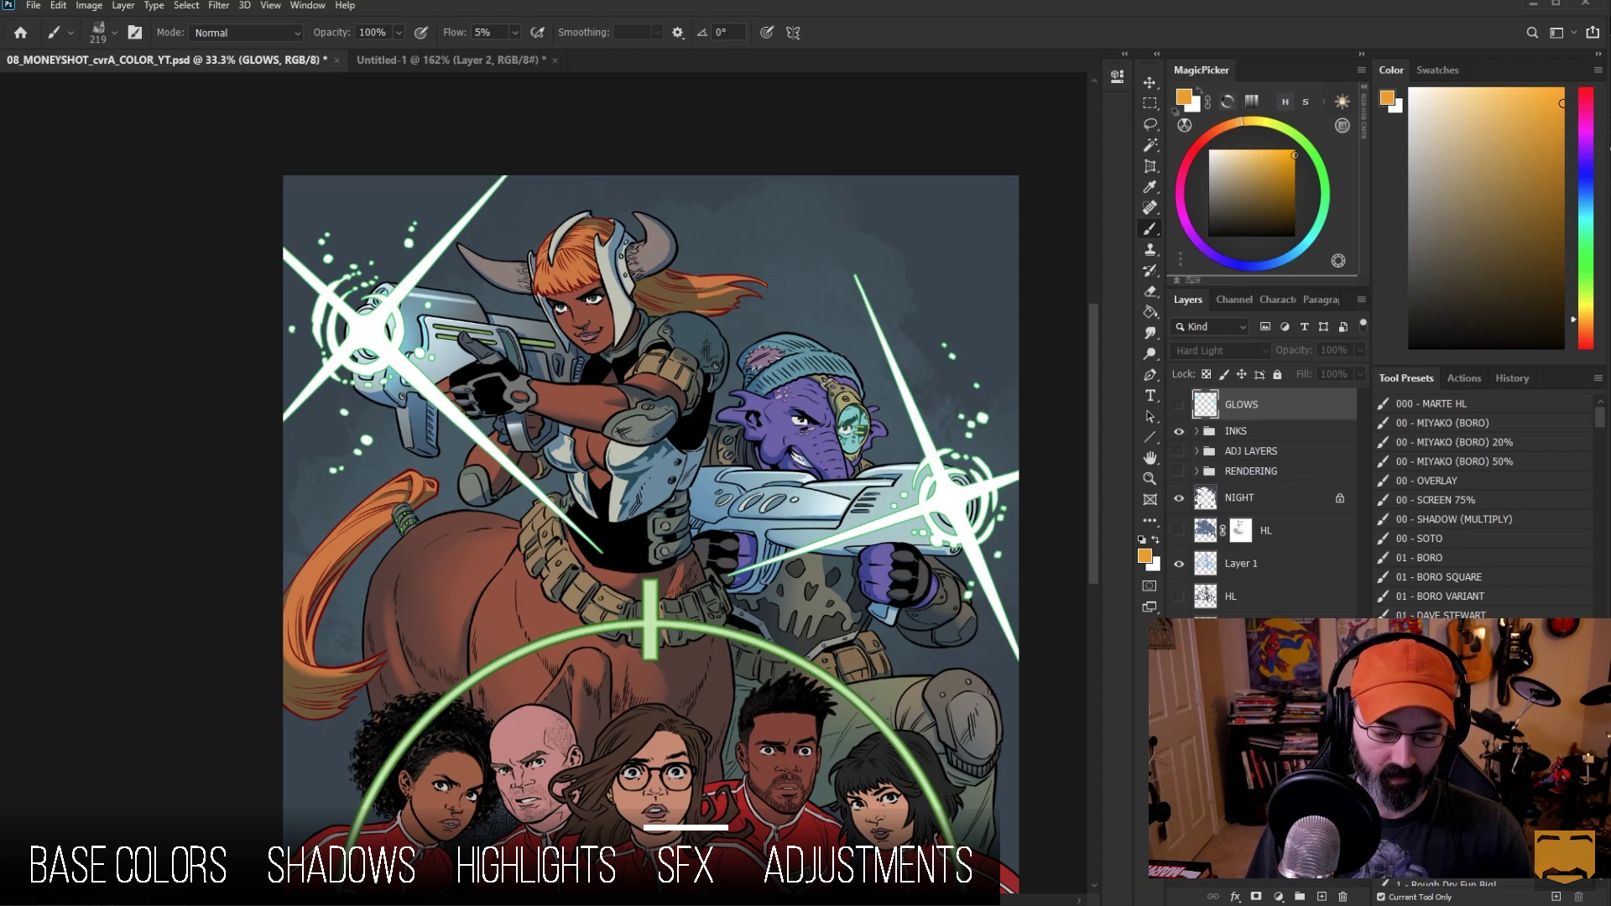
{"action": "left_click_drag", "start_coordinate": [1255, 591], "coordinate": [1257, 421]}
{"action": "left_click", "coordinate": [1469, 97]}
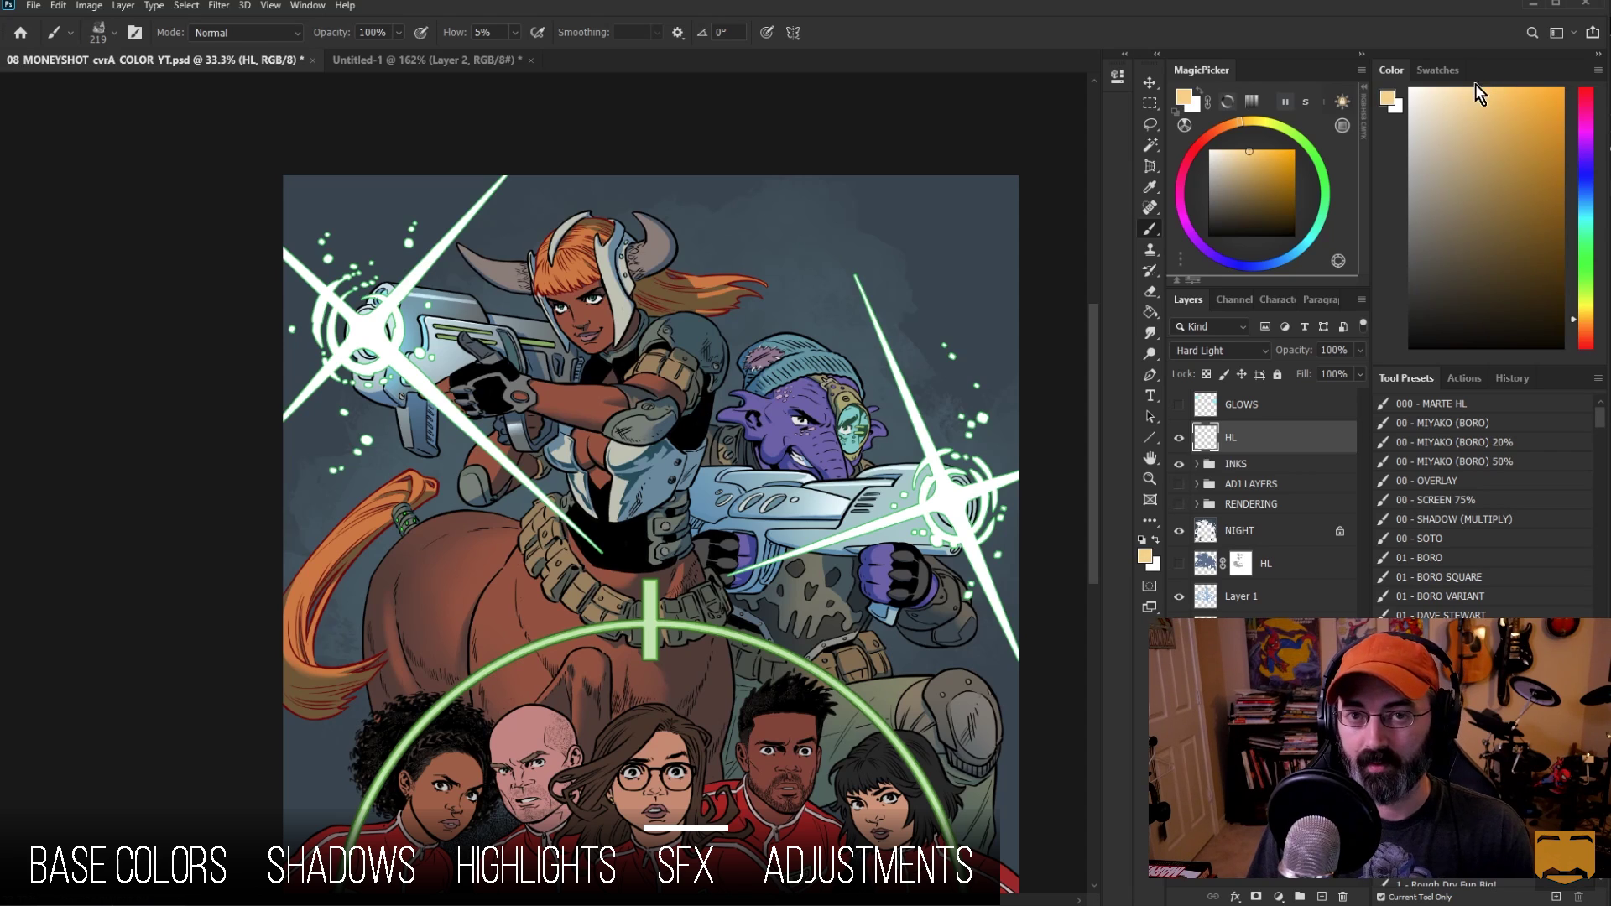
{"action": "left_click", "coordinate": [1461, 537]}
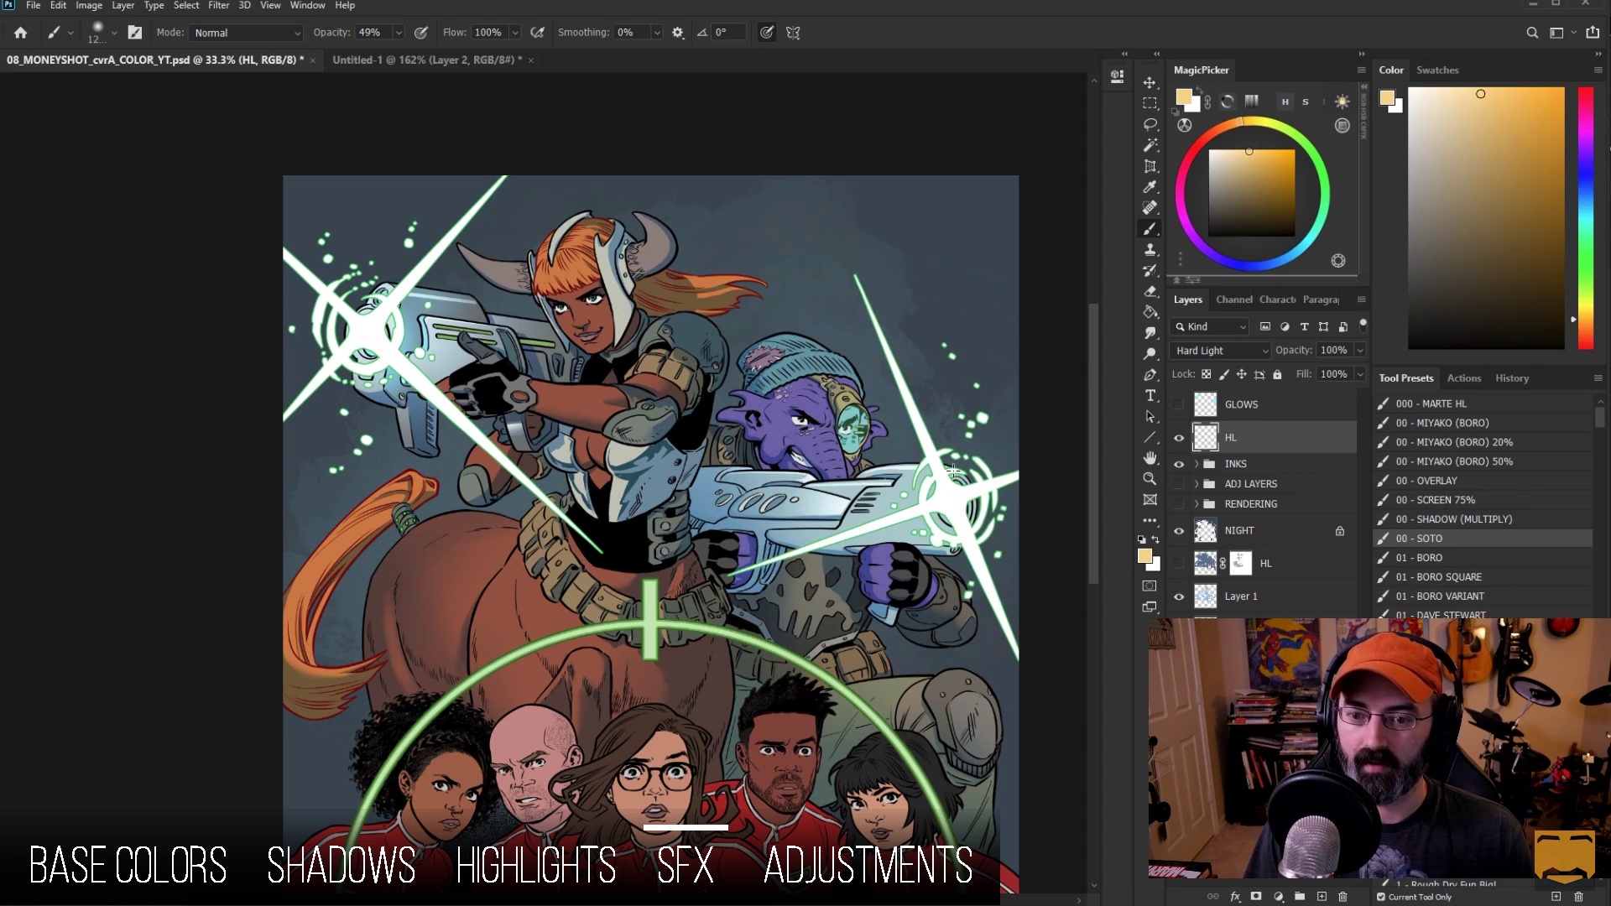
Step: Try a soft glow in sampled green around the purple alien's gun flash with a 795 px brush, then undo it
{"action": "left_click", "coordinate": [915, 524], "text": "alt"}
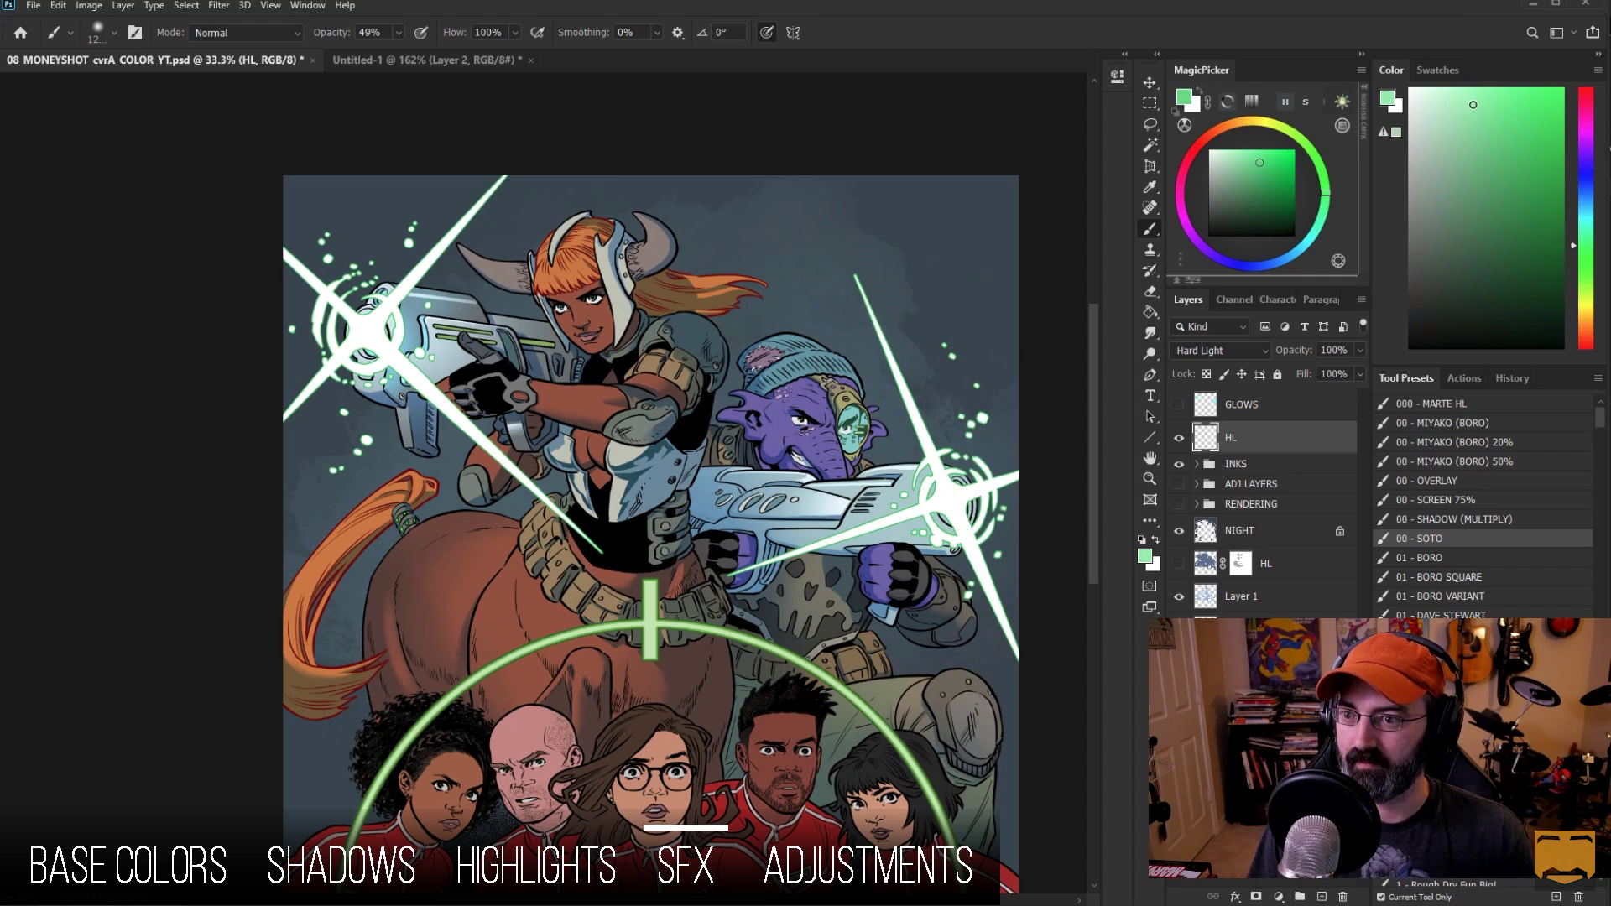
{"action": "mouse_move", "coordinate": [972, 460]}
{"action": "left_mouse_down"}
{"action": "mouse_move", "coordinate": [991, 489]}
{"action": "mouse_move", "coordinate": [942, 508]}
{"action": "mouse_move", "coordinate": [959, 475]}
{"action": "left_mouse_up"}
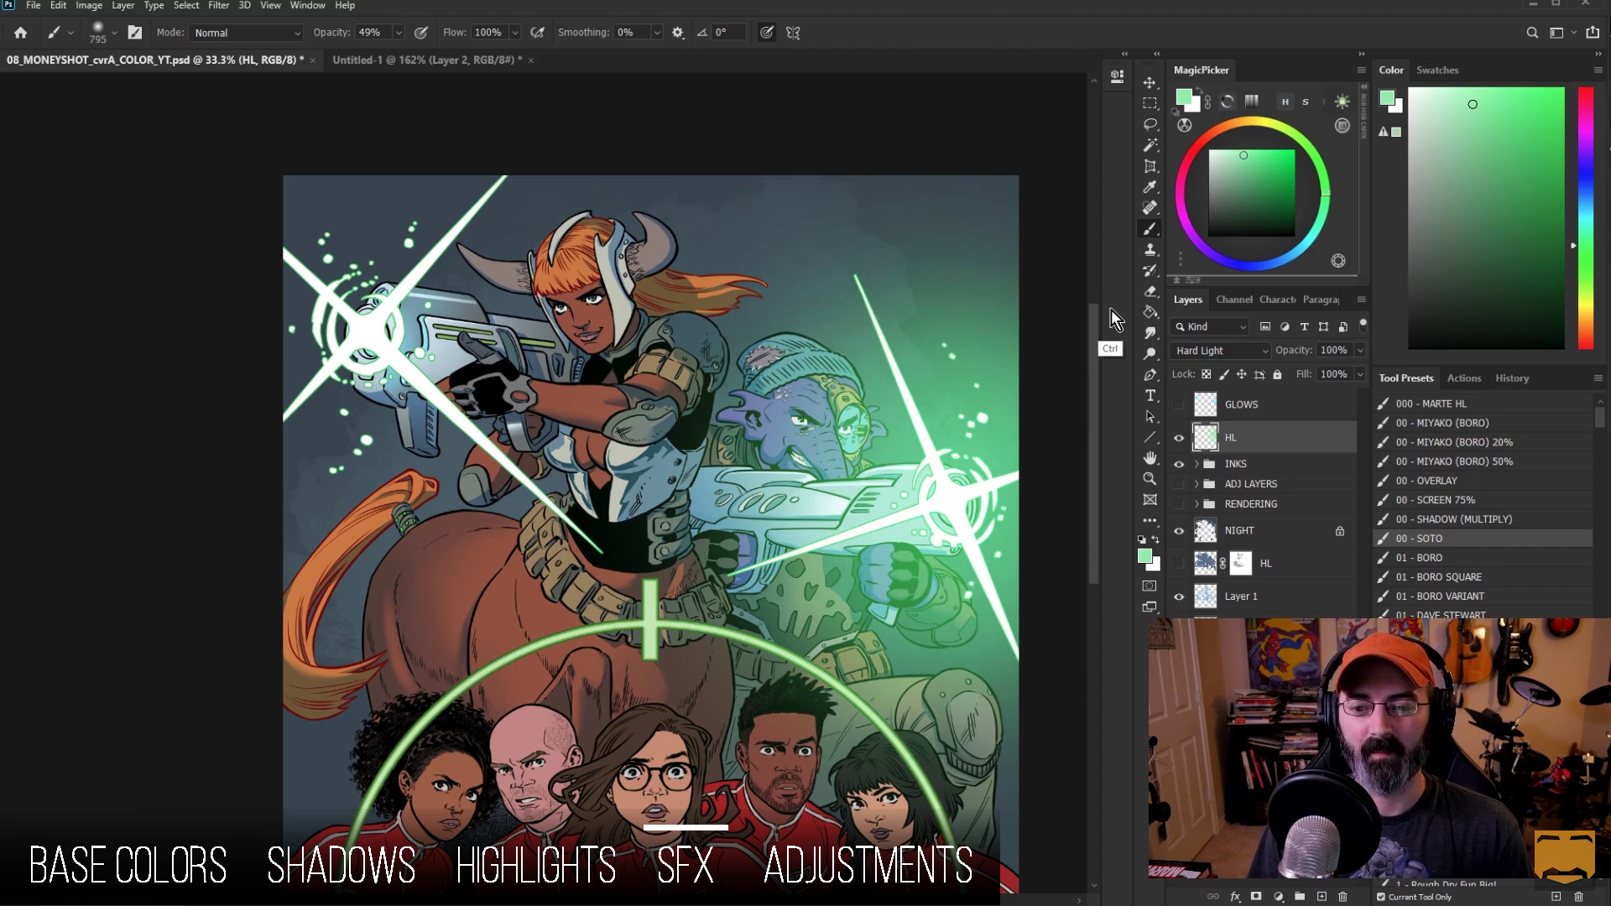
{"action": "key", "text": "ctrl+z"}
{"action": "key", "text": "ctrl+shift+z"}
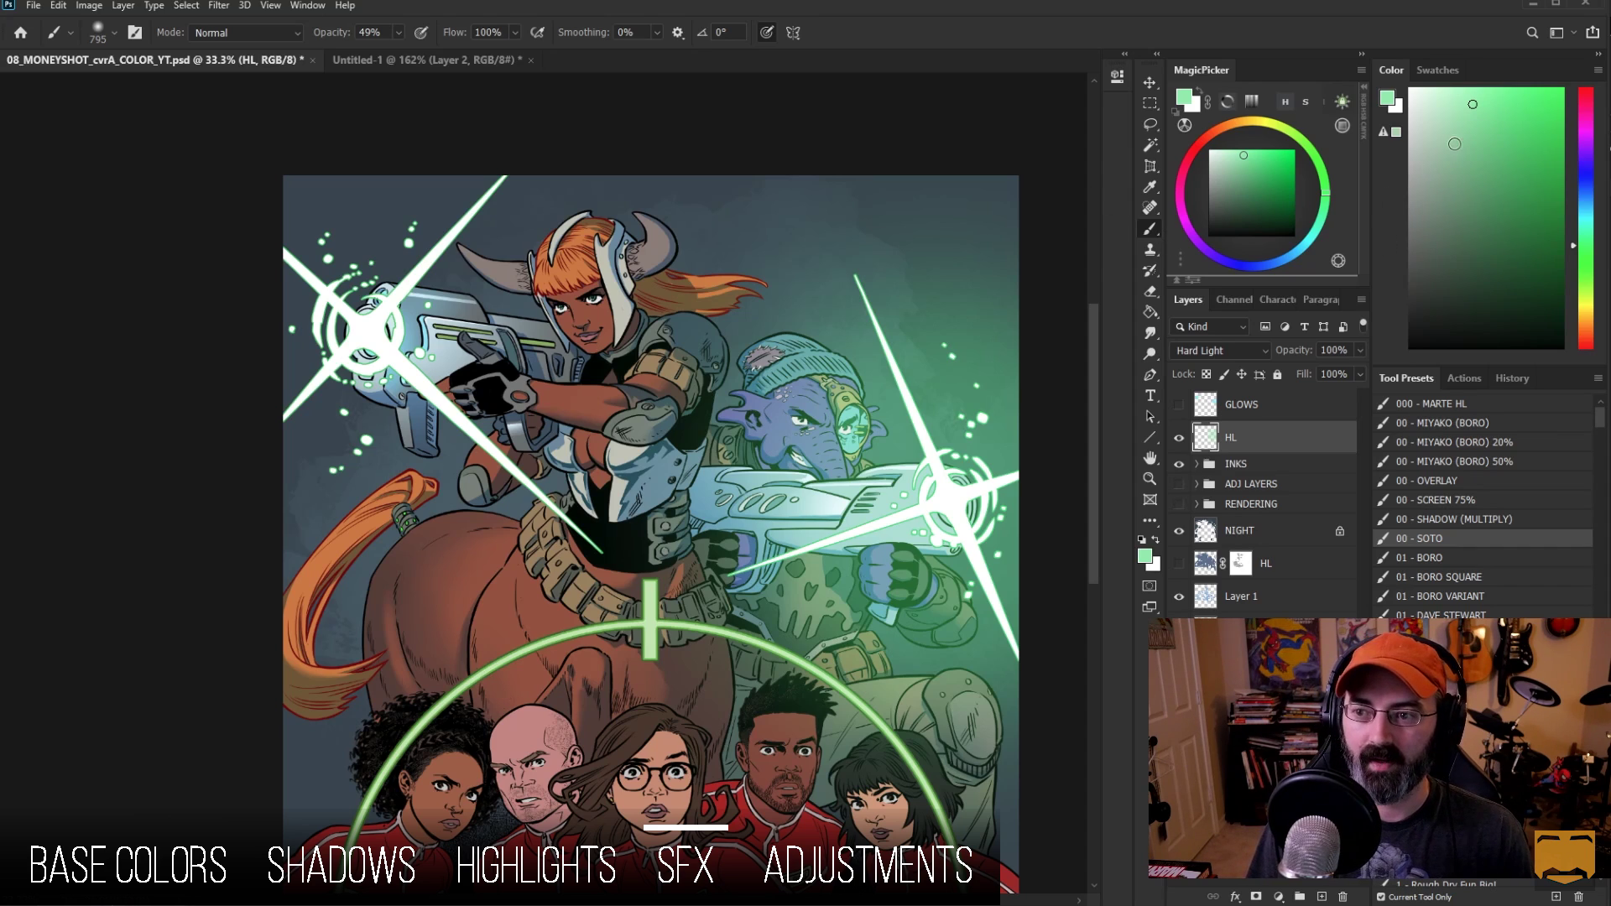
{"action": "key", "text": "ctrl+z"}
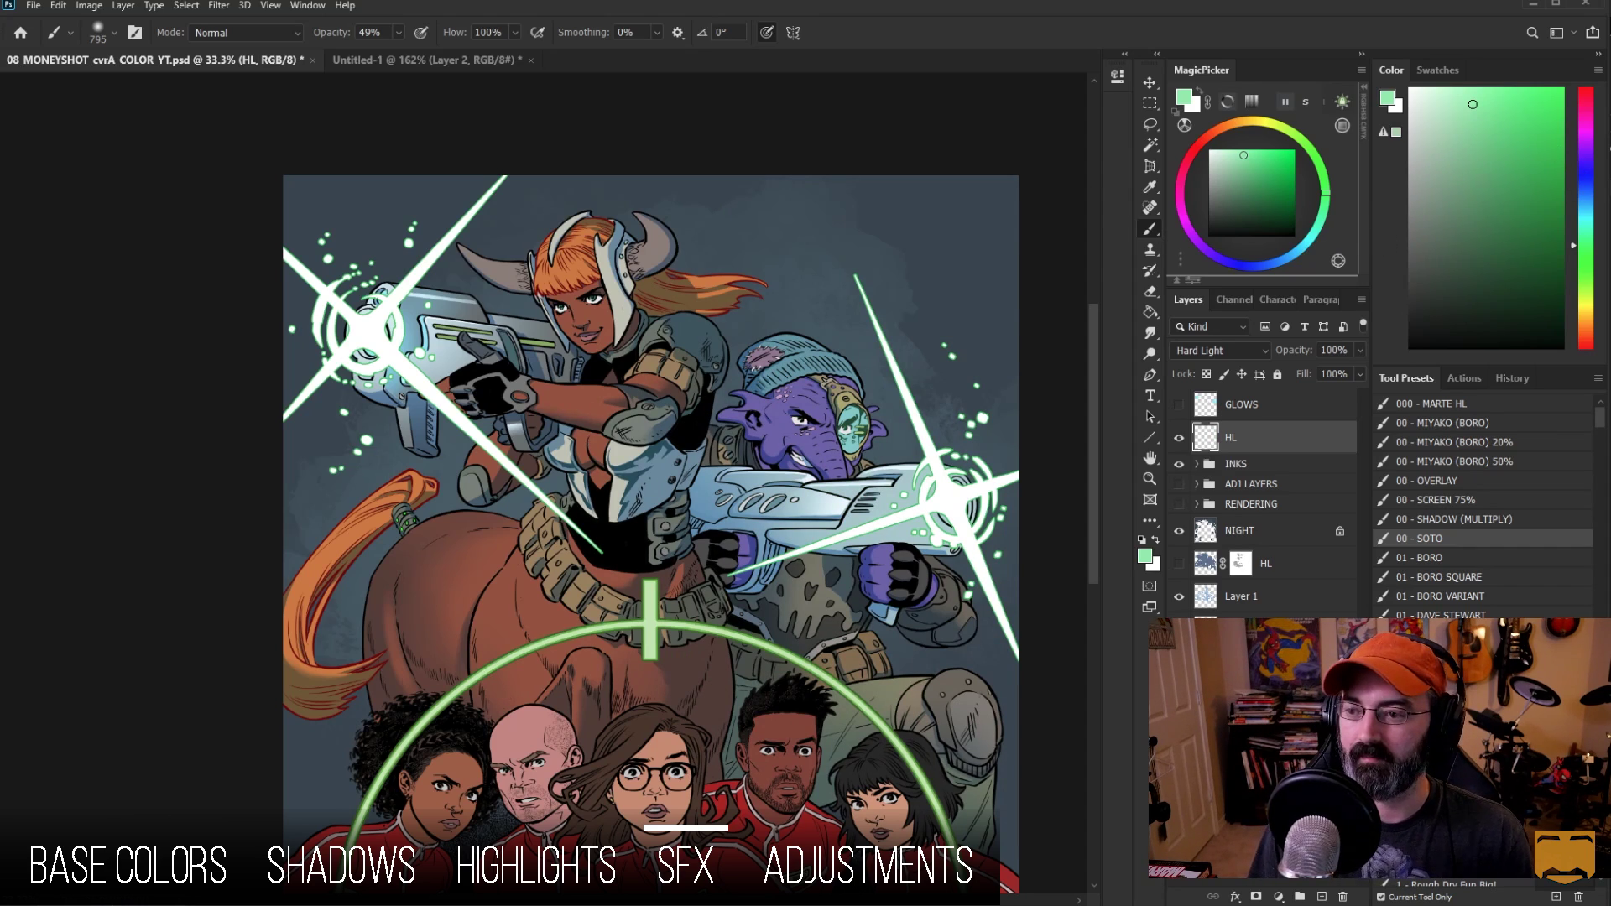
Step: Try building up a light blue glow around the purple alien's gun flash with the 795 px brush
{"action": "left_click", "coordinate": [1582, 206]}
{"action": "left_click", "coordinate": [1468, 122]}
{"action": "left_click", "coordinate": [982, 486]}
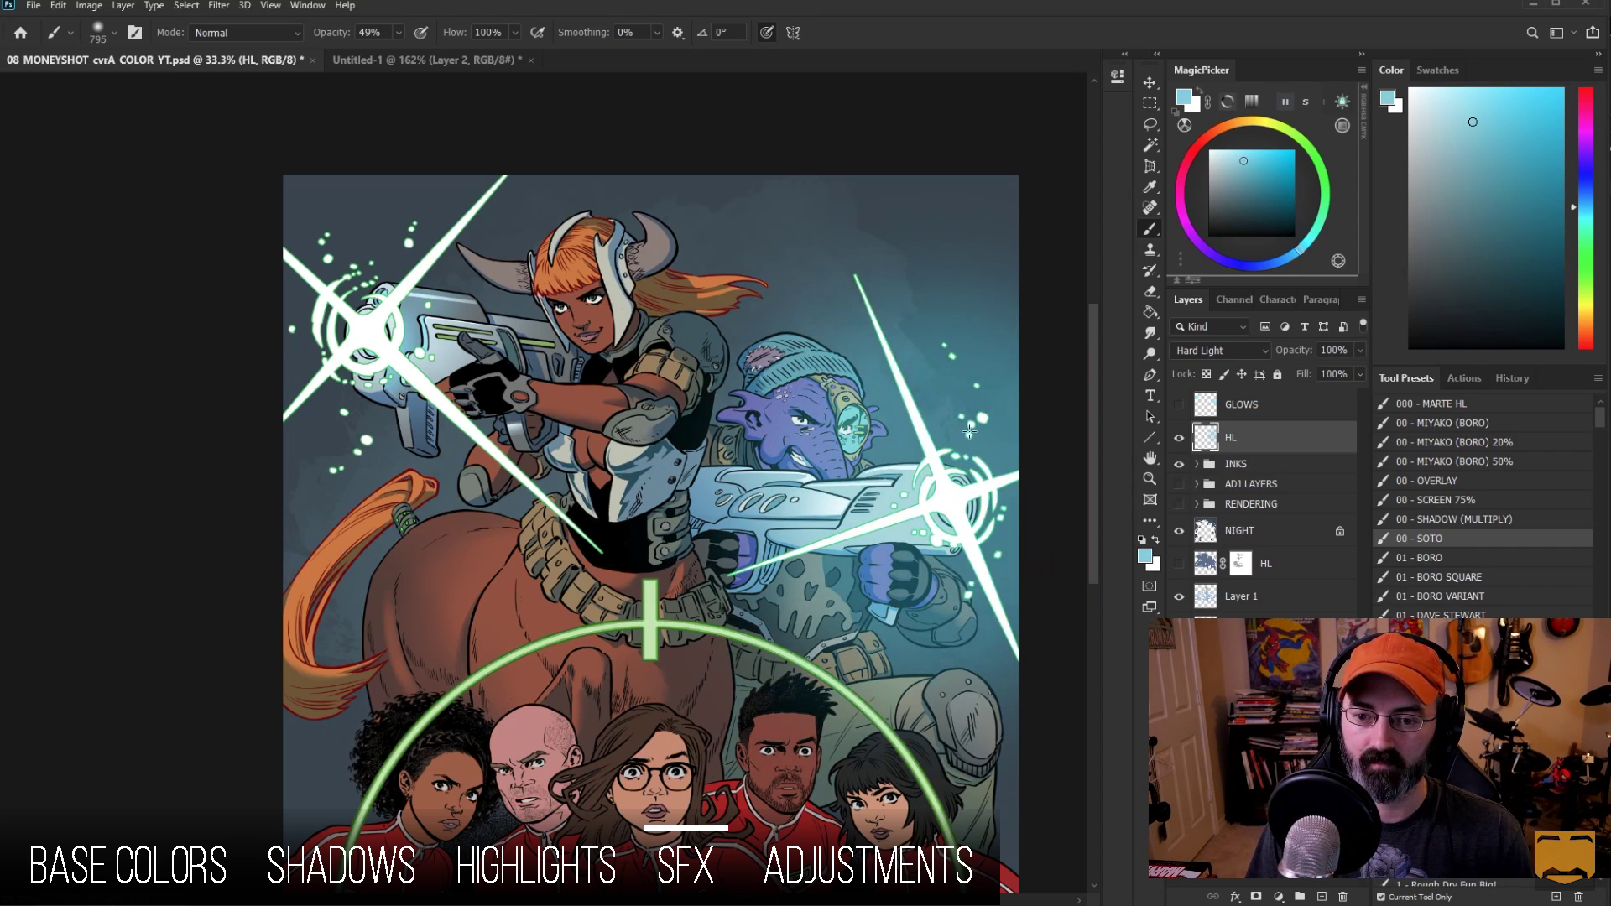
{"action": "left_click", "coordinate": [860, 433]}
{"action": "left_click", "coordinate": [928, 612]}
{"action": "left_click", "coordinate": [931, 506]}
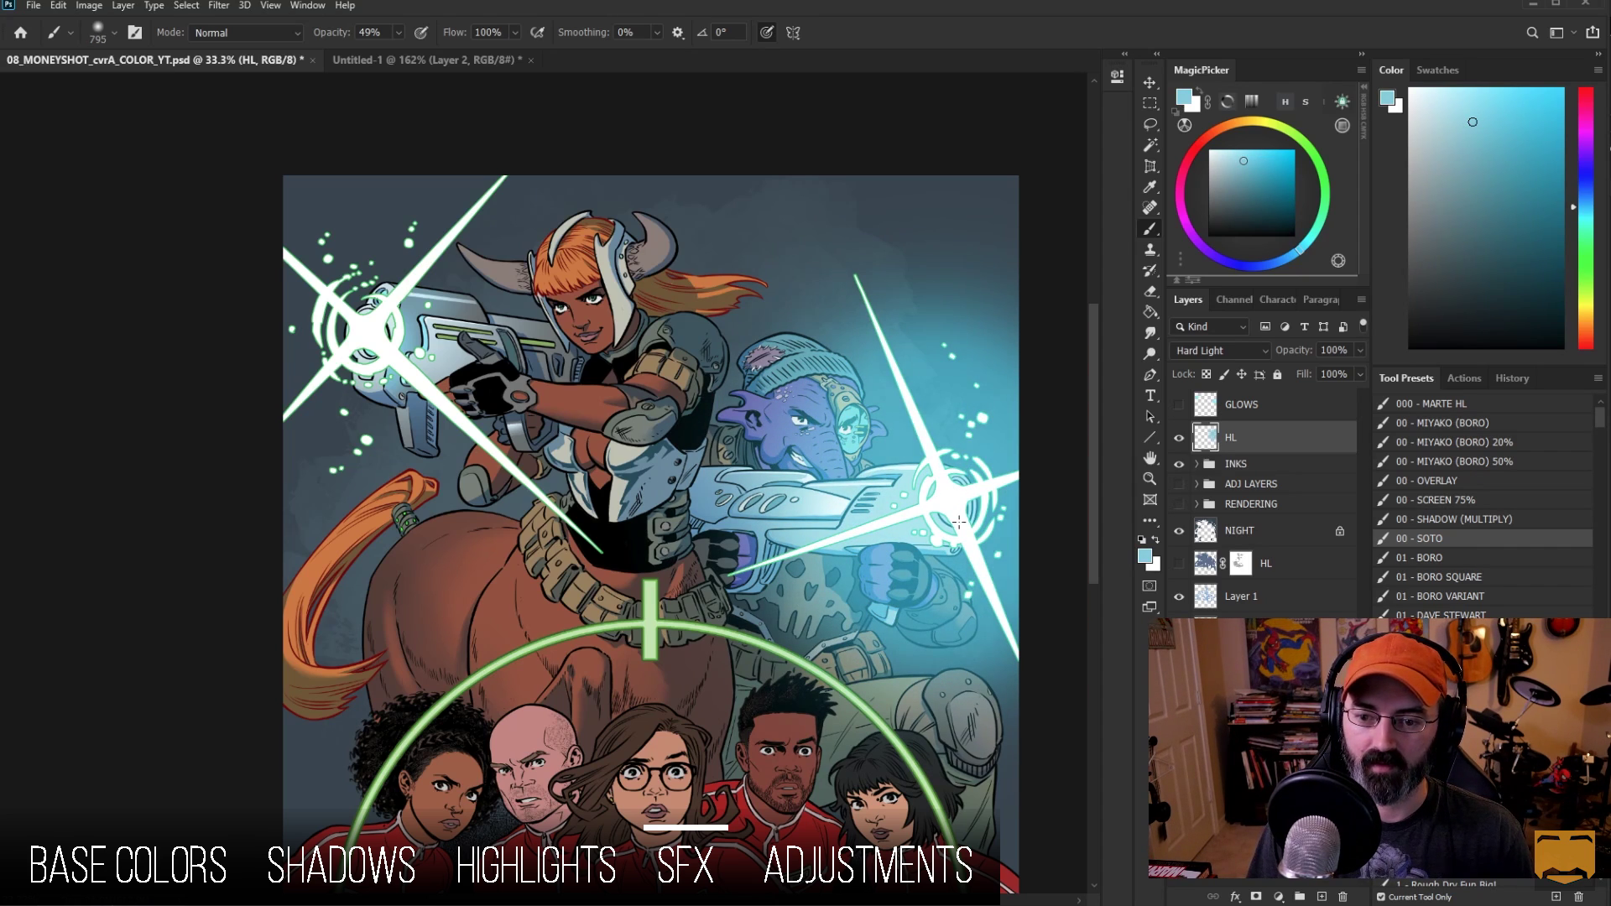
Step: Try a pale teal glow over the center of the purple alien's gun flash with a 687 px brush
{"action": "left_click", "coordinate": [1461, 117]}
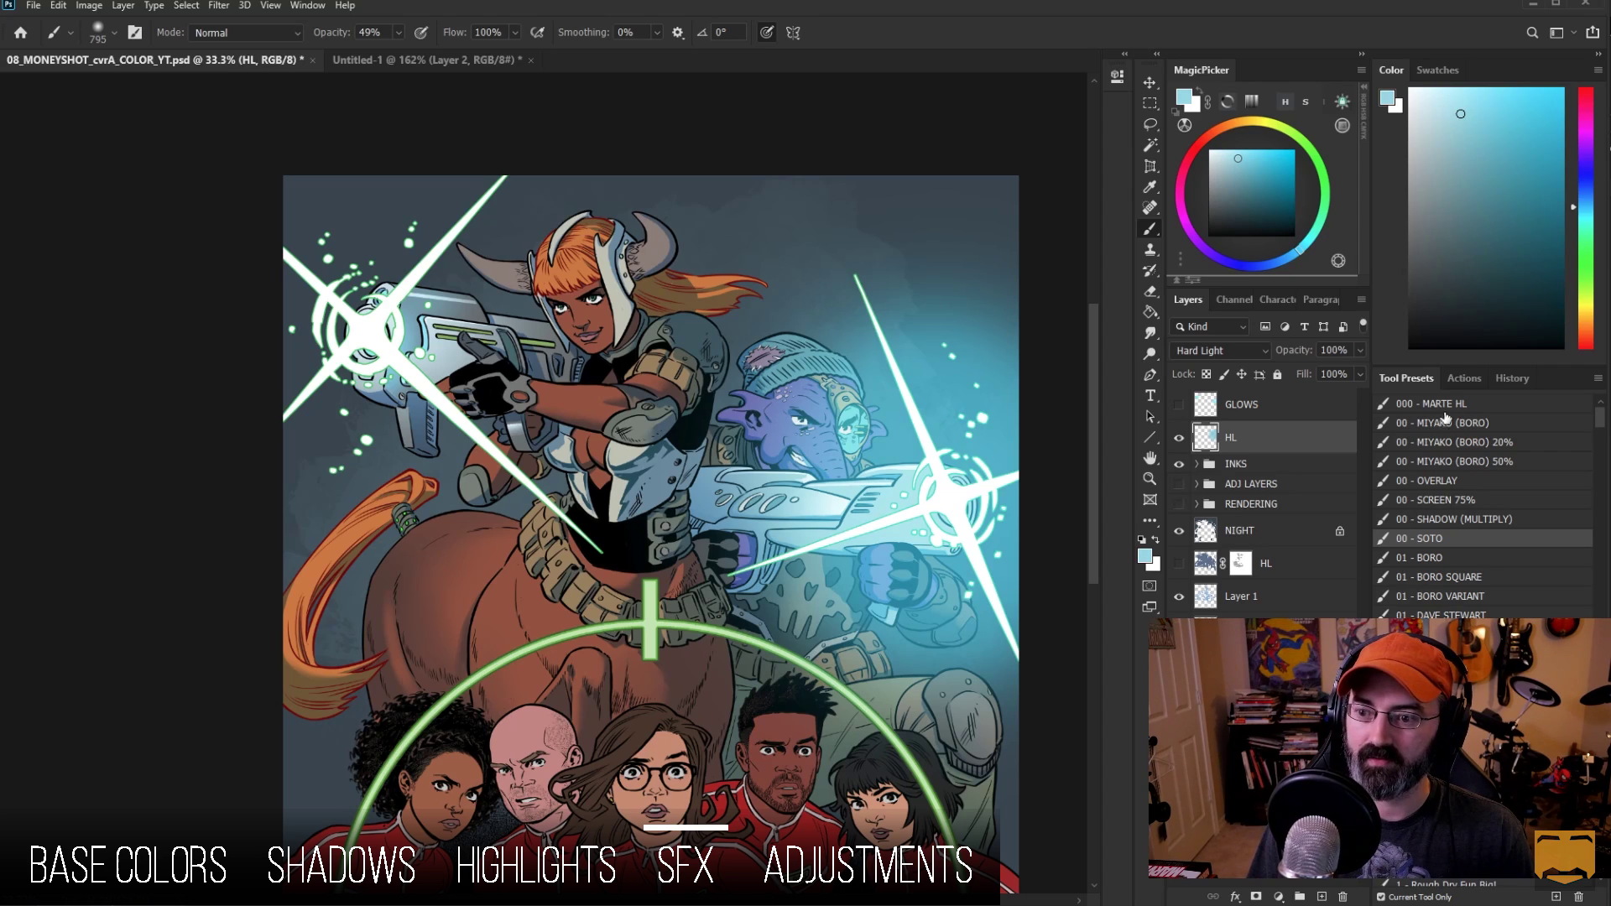
{"action": "left_click", "coordinate": [1587, 218]}
{"action": "left_click", "coordinate": [1587, 226]}
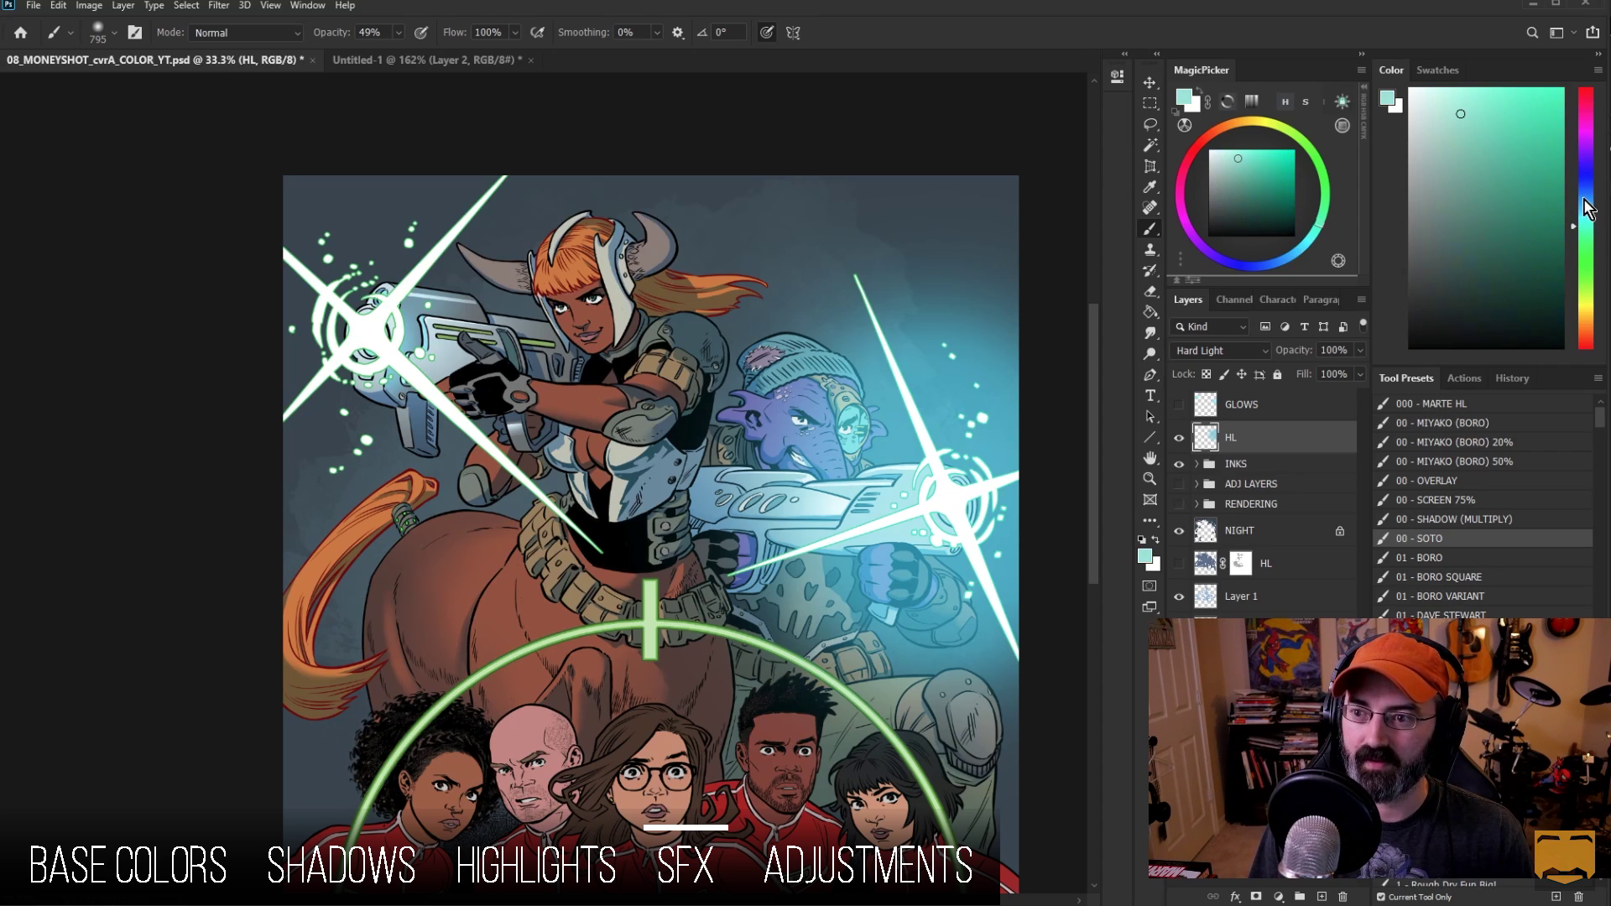
{"action": "mouse_move", "coordinate": [959, 512]}
{"action": "left_mouse_down"}
{"action": "mouse_move", "coordinate": [904, 535]}
{"action": "mouse_move", "coordinate": [958, 502]}
{"action": "mouse_move", "coordinate": [923, 482]}
{"action": "left_mouse_up"}
{"action": "left_click", "coordinate": [958, 501]}
Step: Try an orange glow over the purple alien's gun flash on the HL layer
{"action": "left_click", "coordinate": [1451, 97]}
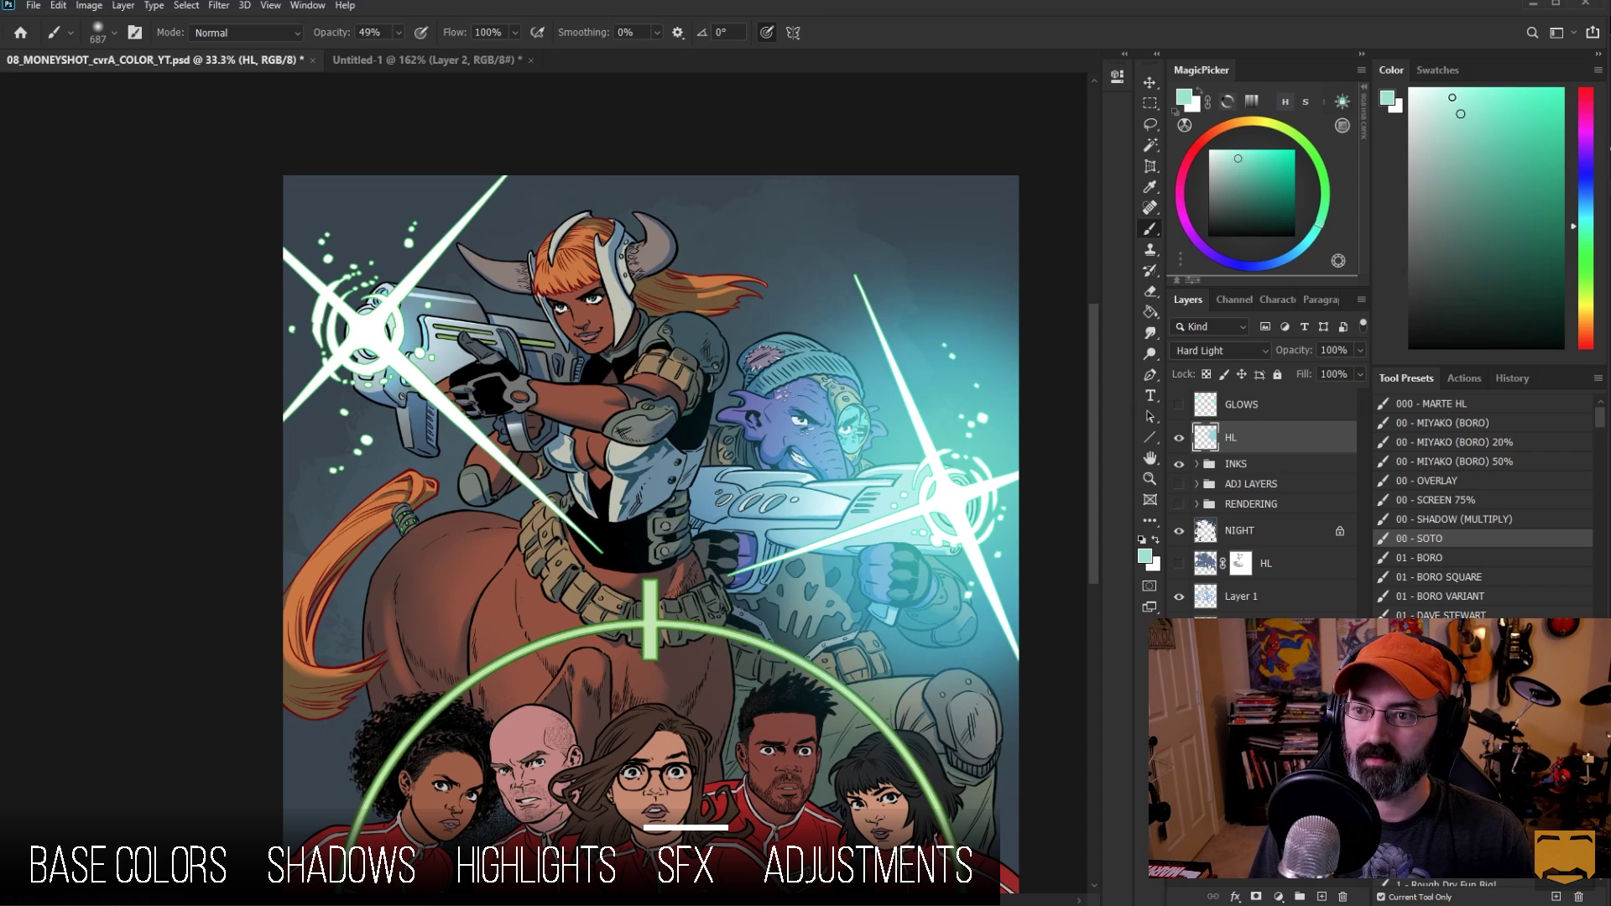
{"action": "left_click", "coordinate": [1587, 287]}
{"action": "left_click_drag", "start_coordinate": [931, 449], "coordinate": [978, 506]}
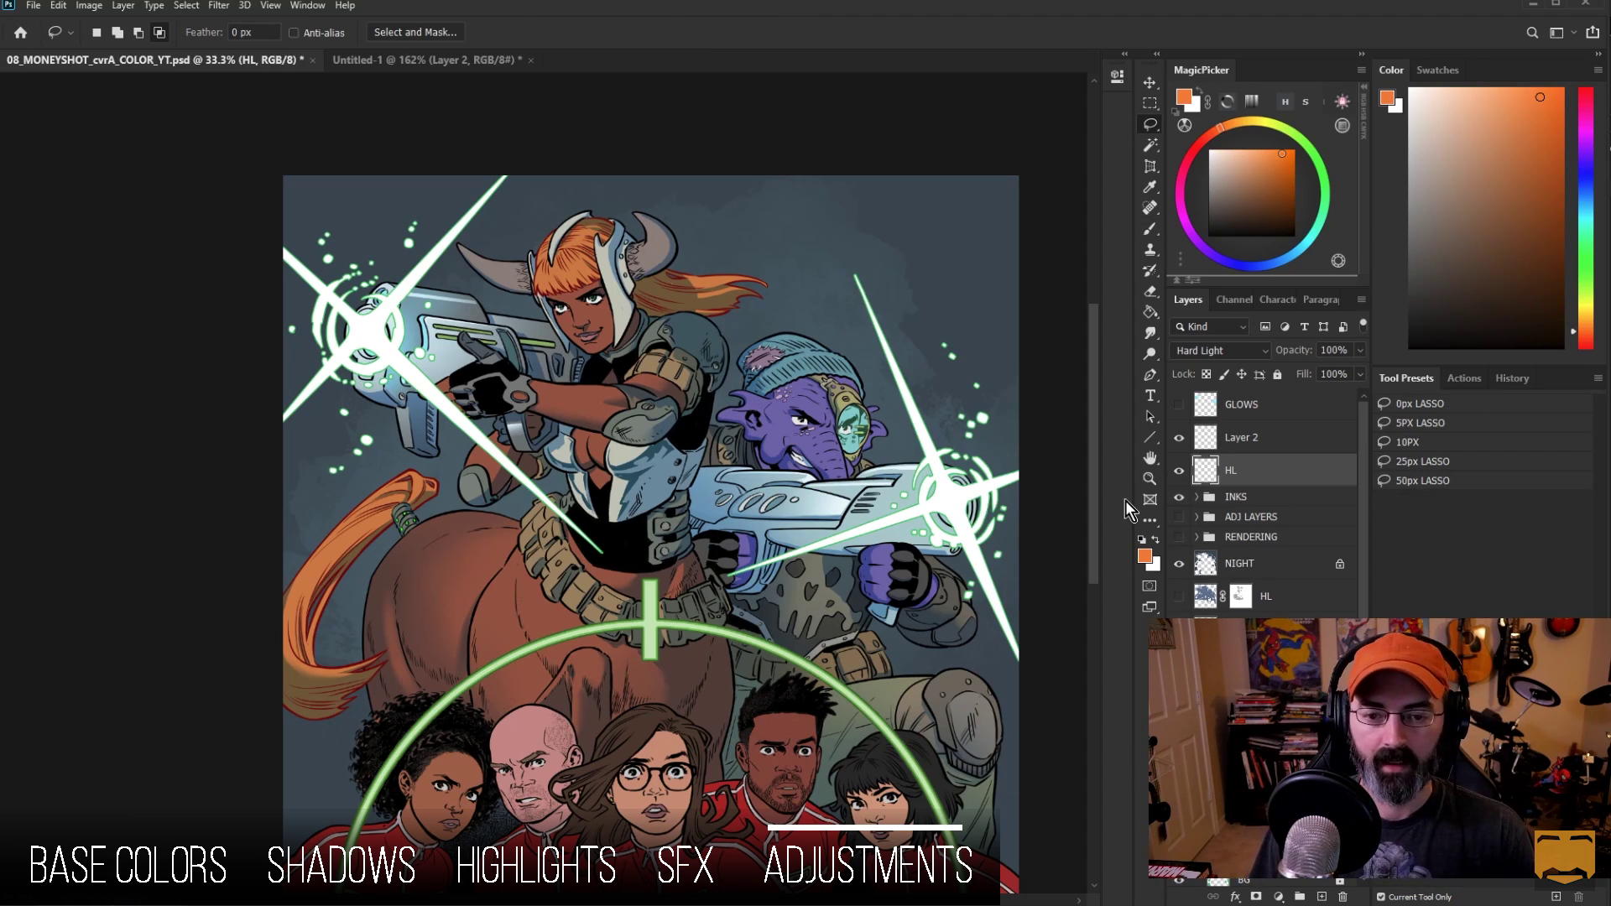
Step: Compare the cover with and without the NIGHT layer, leaving that layer hidden
{"action": "left_click", "coordinate": [1179, 564]}
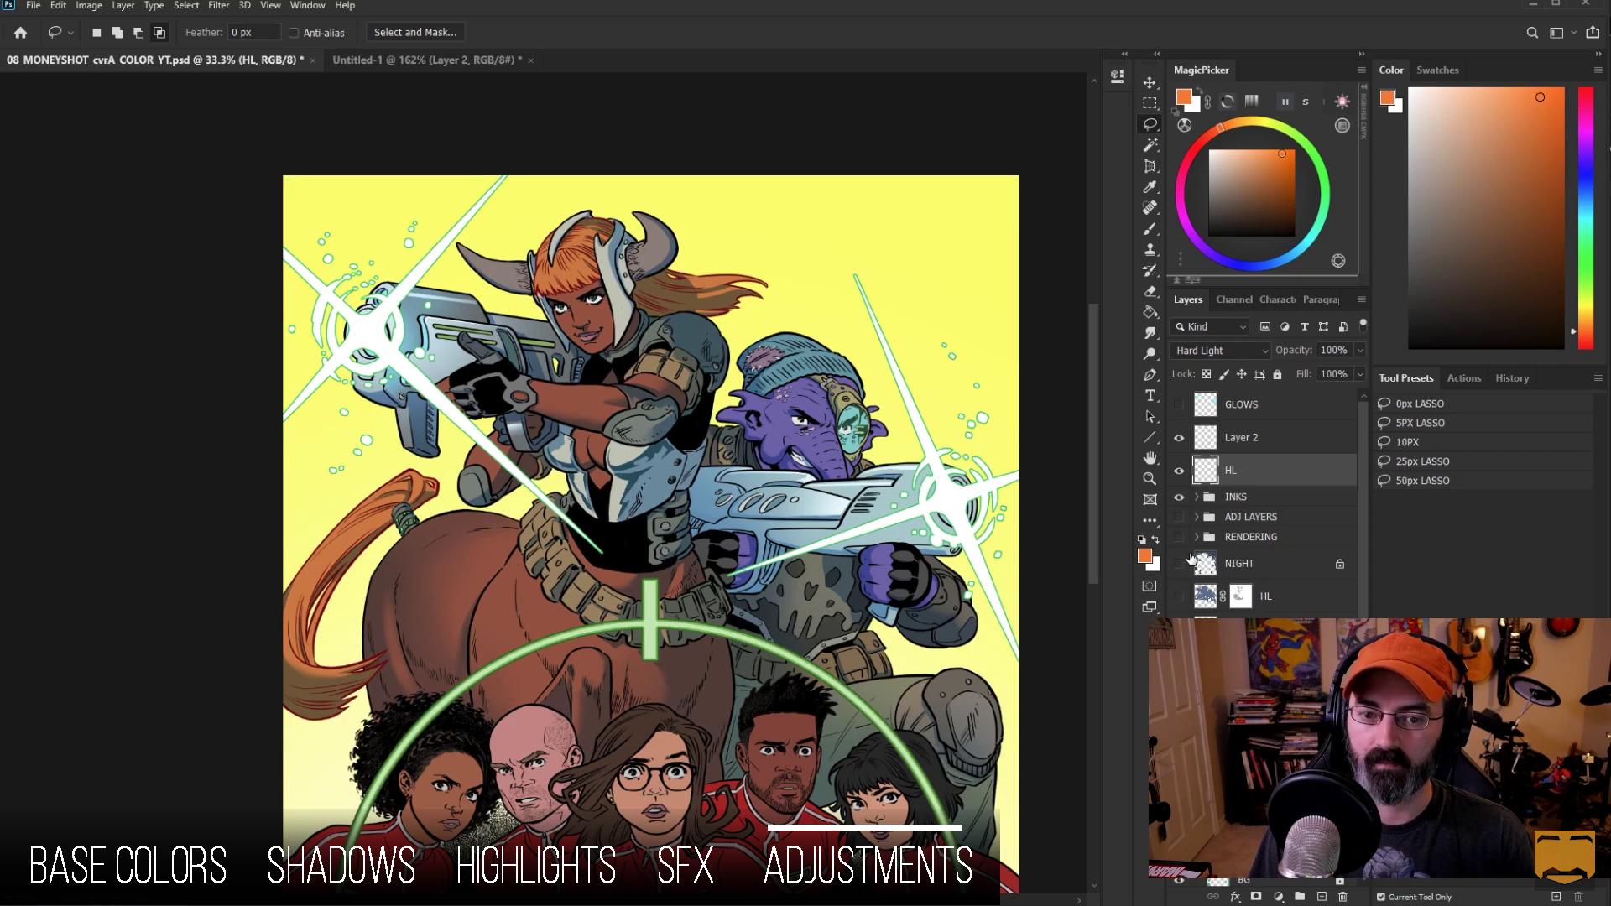
{"action": "left_click", "coordinate": [1179, 564]}
{"action": "key", "text": "z"}
{"action": "left_click", "coordinate": [928, 486], "text": "alt"}
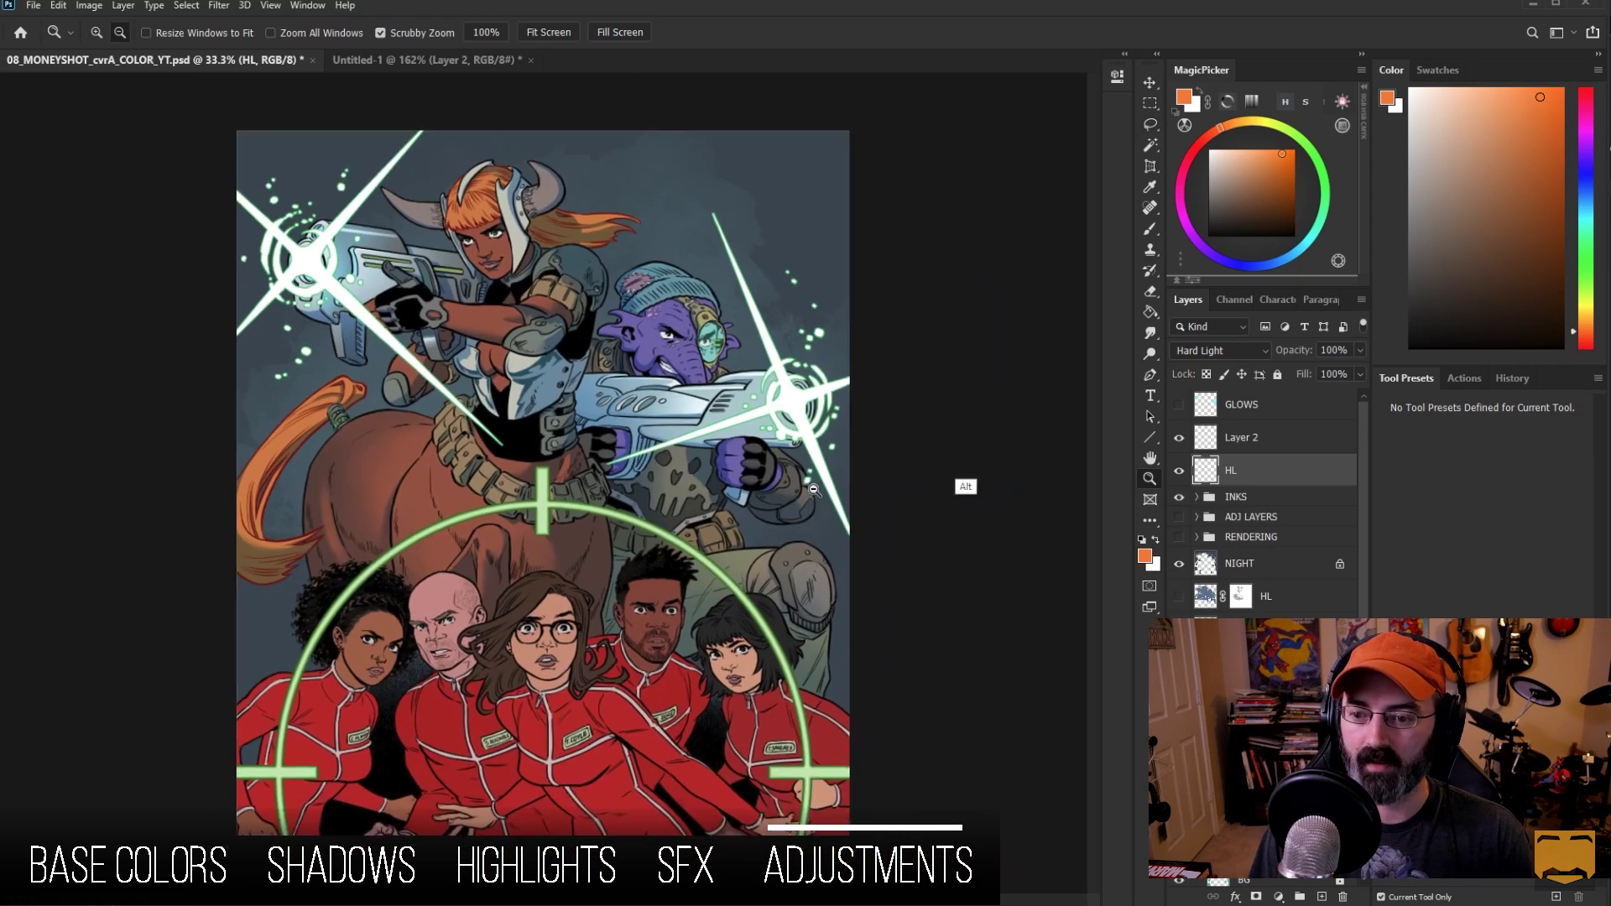
{"action": "left_click", "coordinate": [1179, 564]}
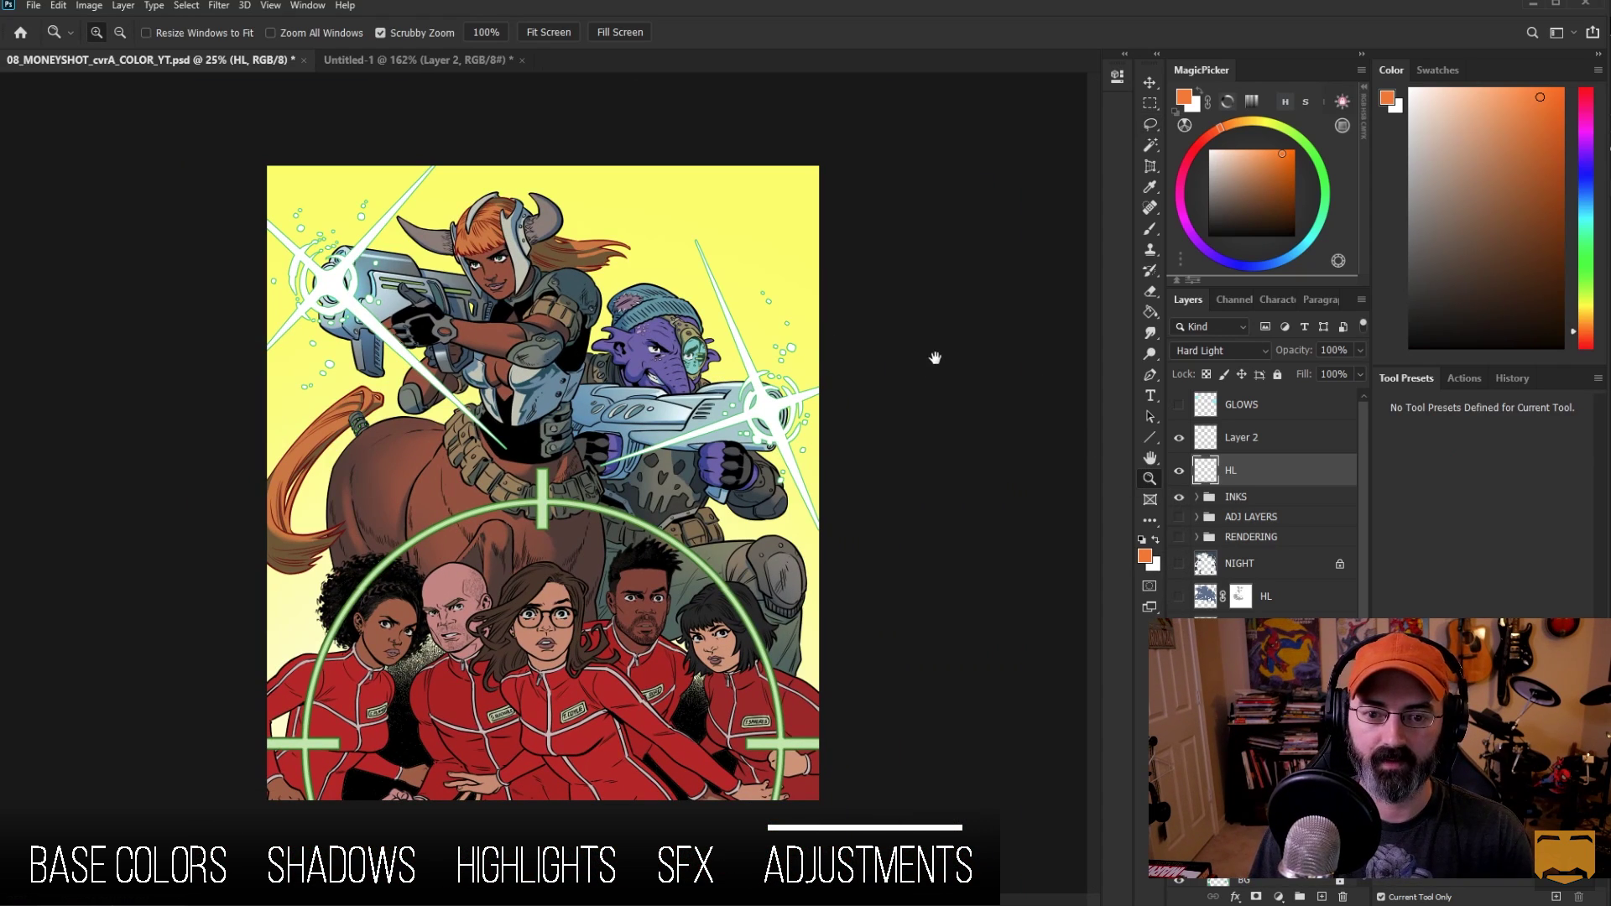
{"action": "key", "text": "l"}
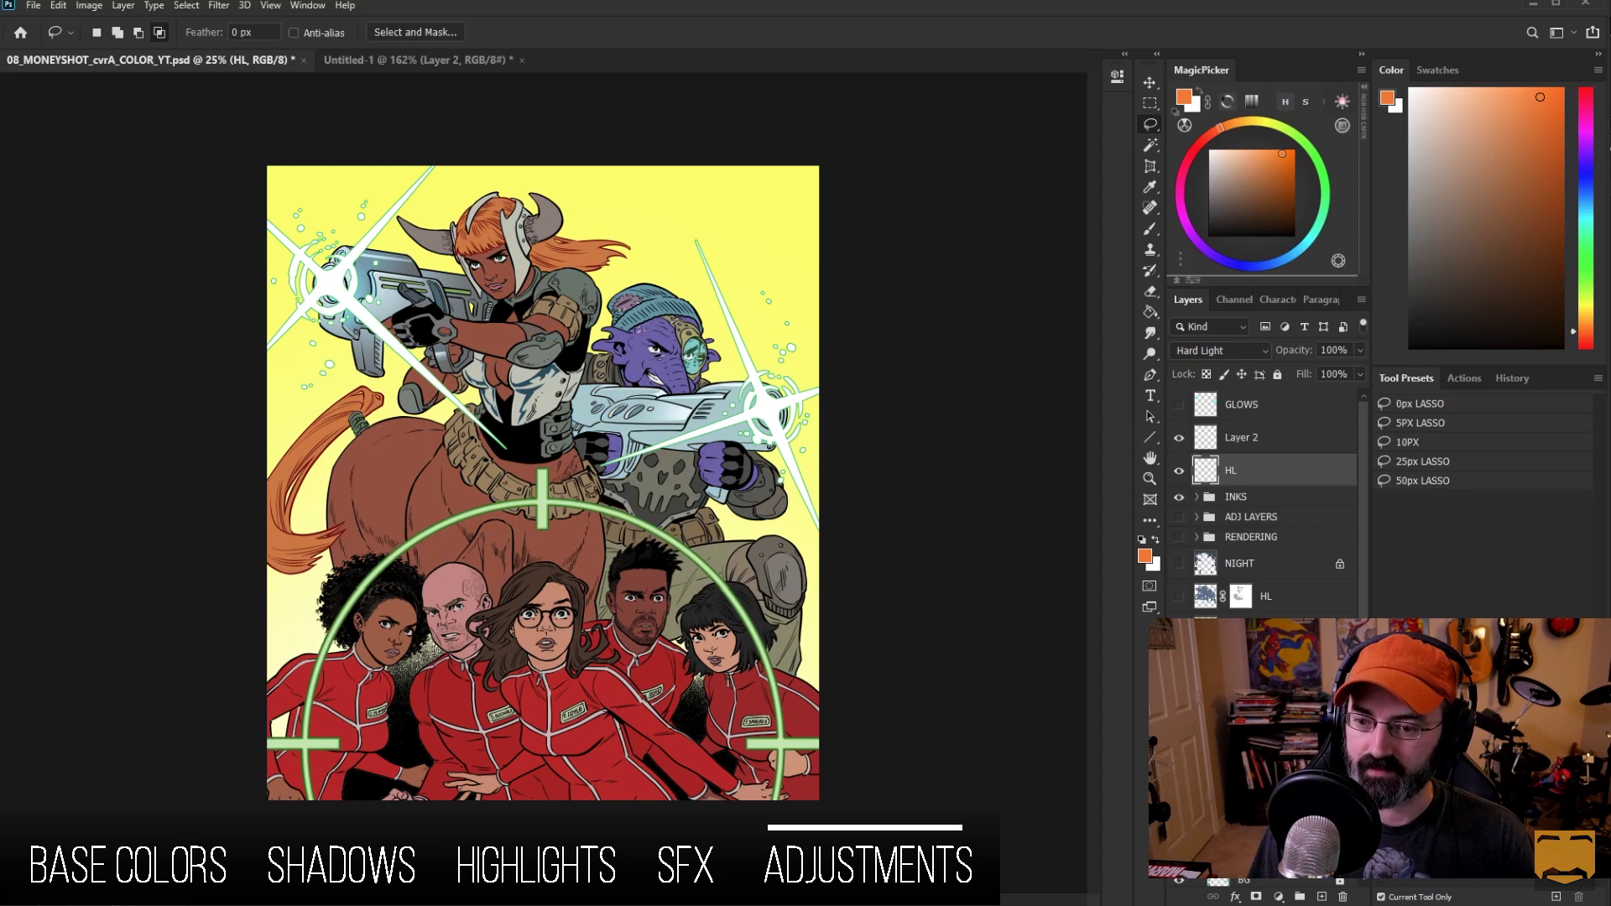
Step: Show the RENDERING group and briefly preview the ADJ LAYERS group, leaving ADJ LAYERS hidden
{"action": "left_click", "coordinate": [1179, 537]}
{"action": "left_click", "coordinate": [1179, 517]}
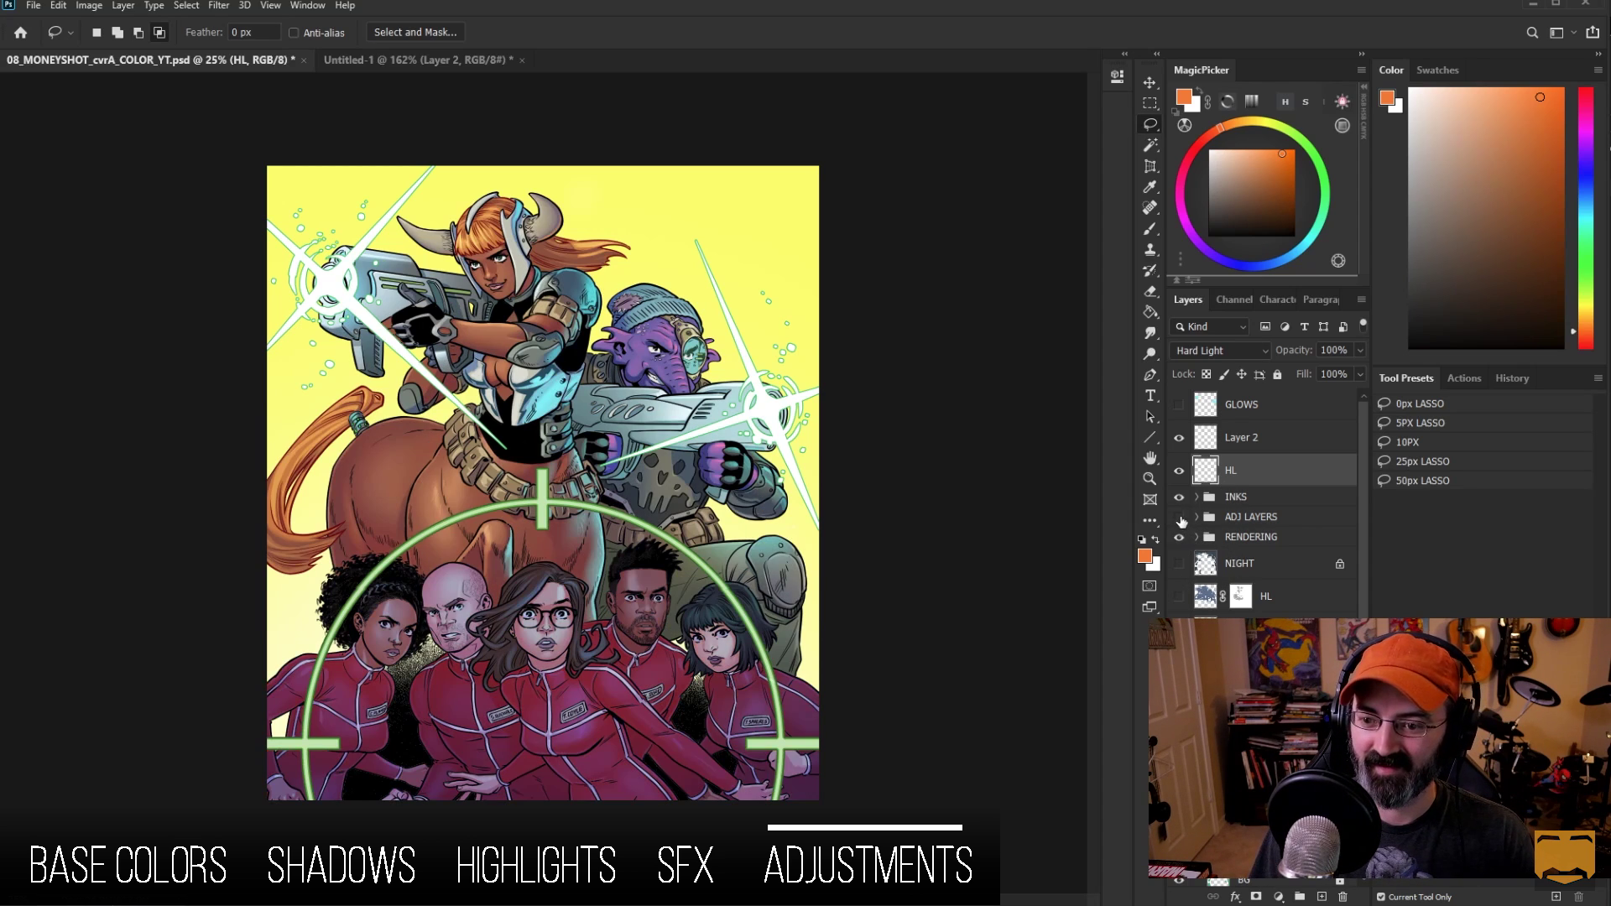
{"action": "left_click", "coordinate": [1179, 516]}
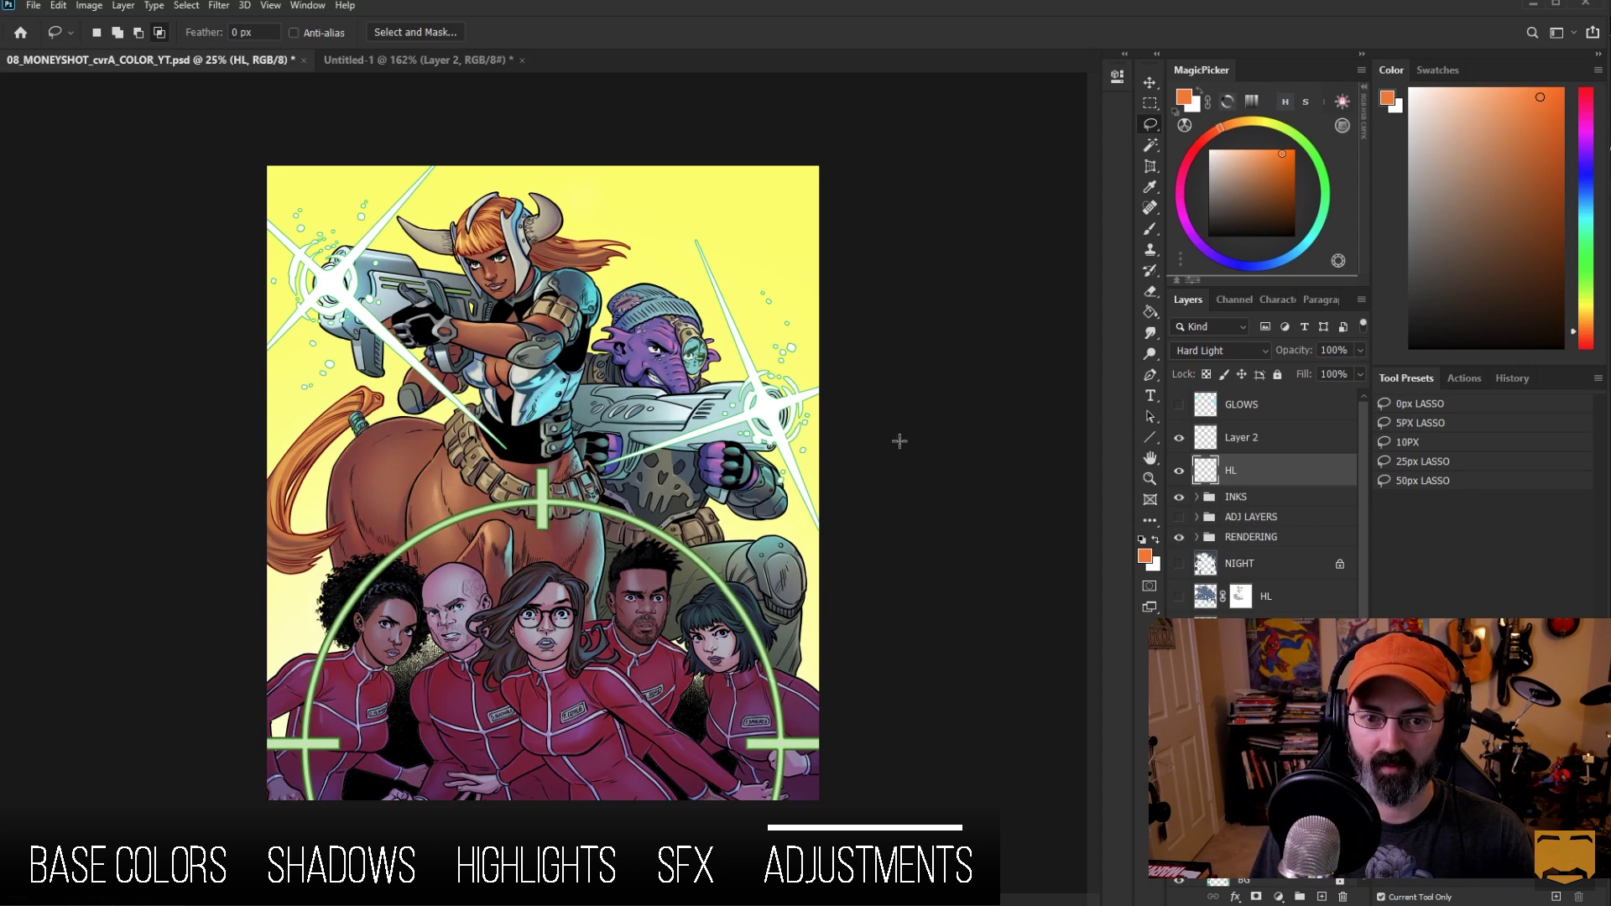
Step: Expand the RENDERING group and hide its OL SHADOW, LIGHT...OTTOM and other lighting layers to examine the shadows alone
{"action": "key", "text": "ctrl+plus"}
{"action": "left_click_drag", "start_coordinate": [728, 329], "coordinate": [860, 477]}
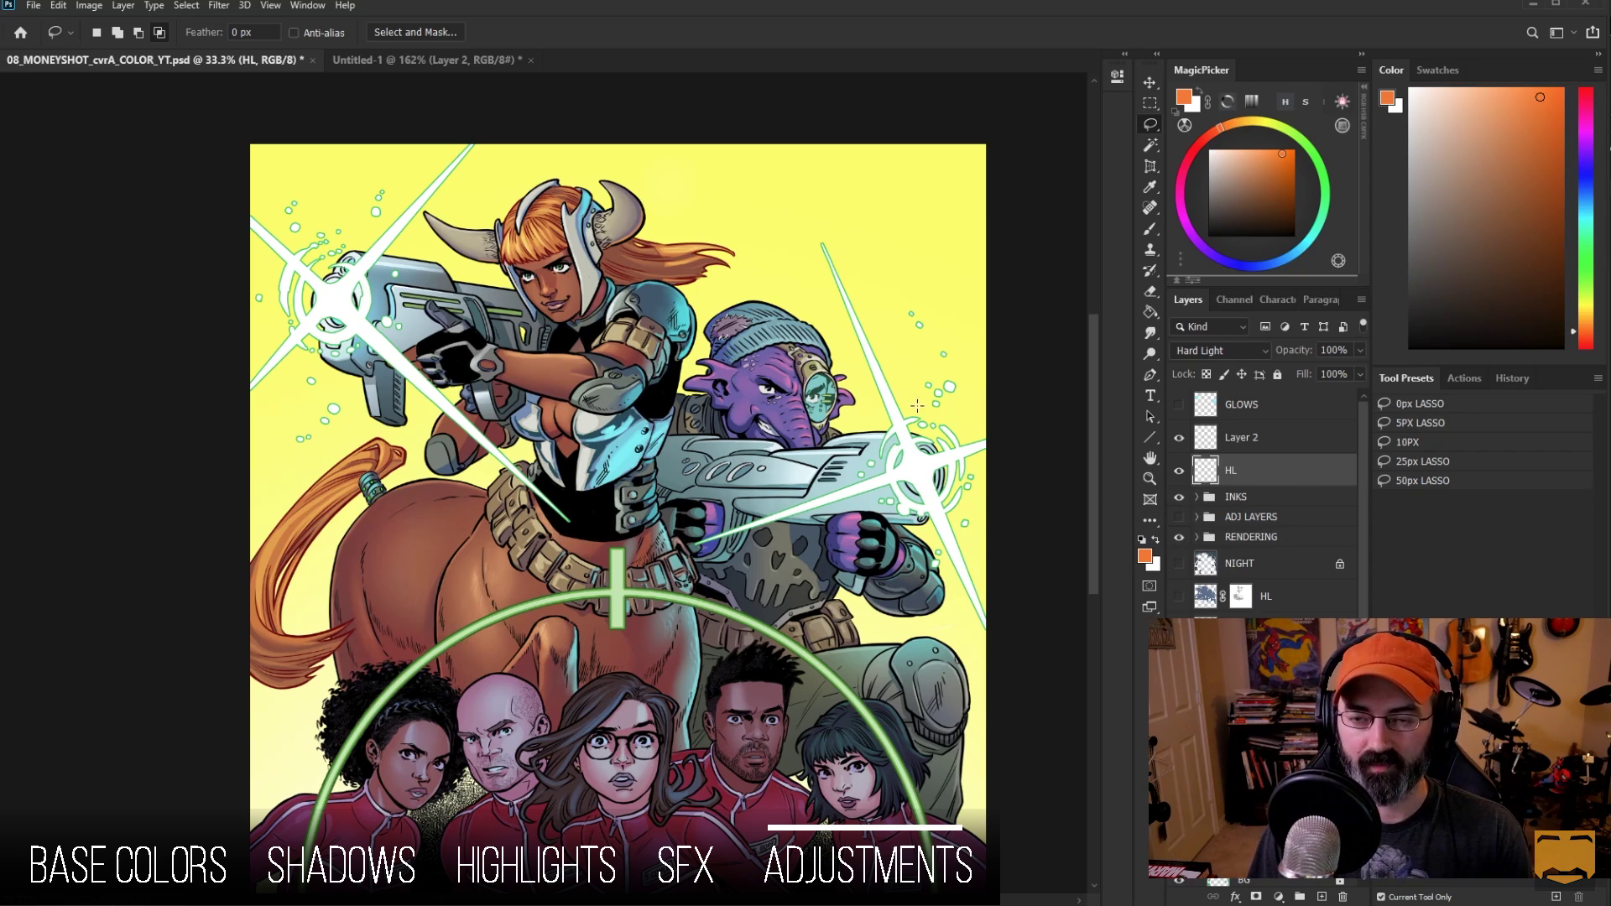
{"action": "left_click", "coordinate": [1195, 537]}
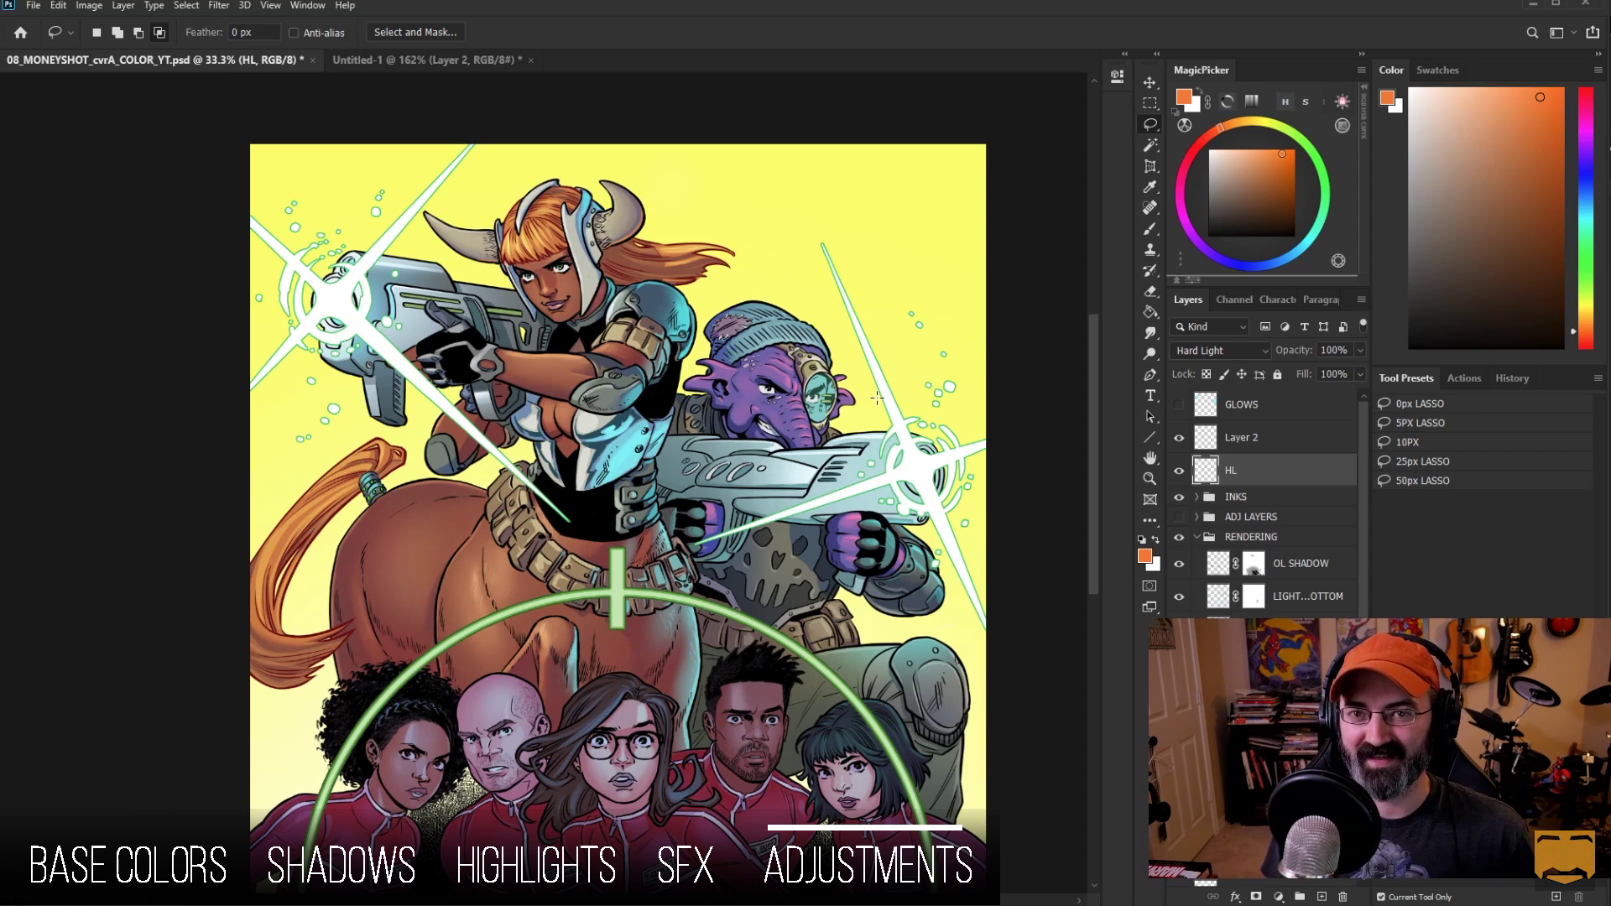
{"action": "left_click_drag", "start_coordinate": [1179, 537], "coordinate": [1179, 598]}
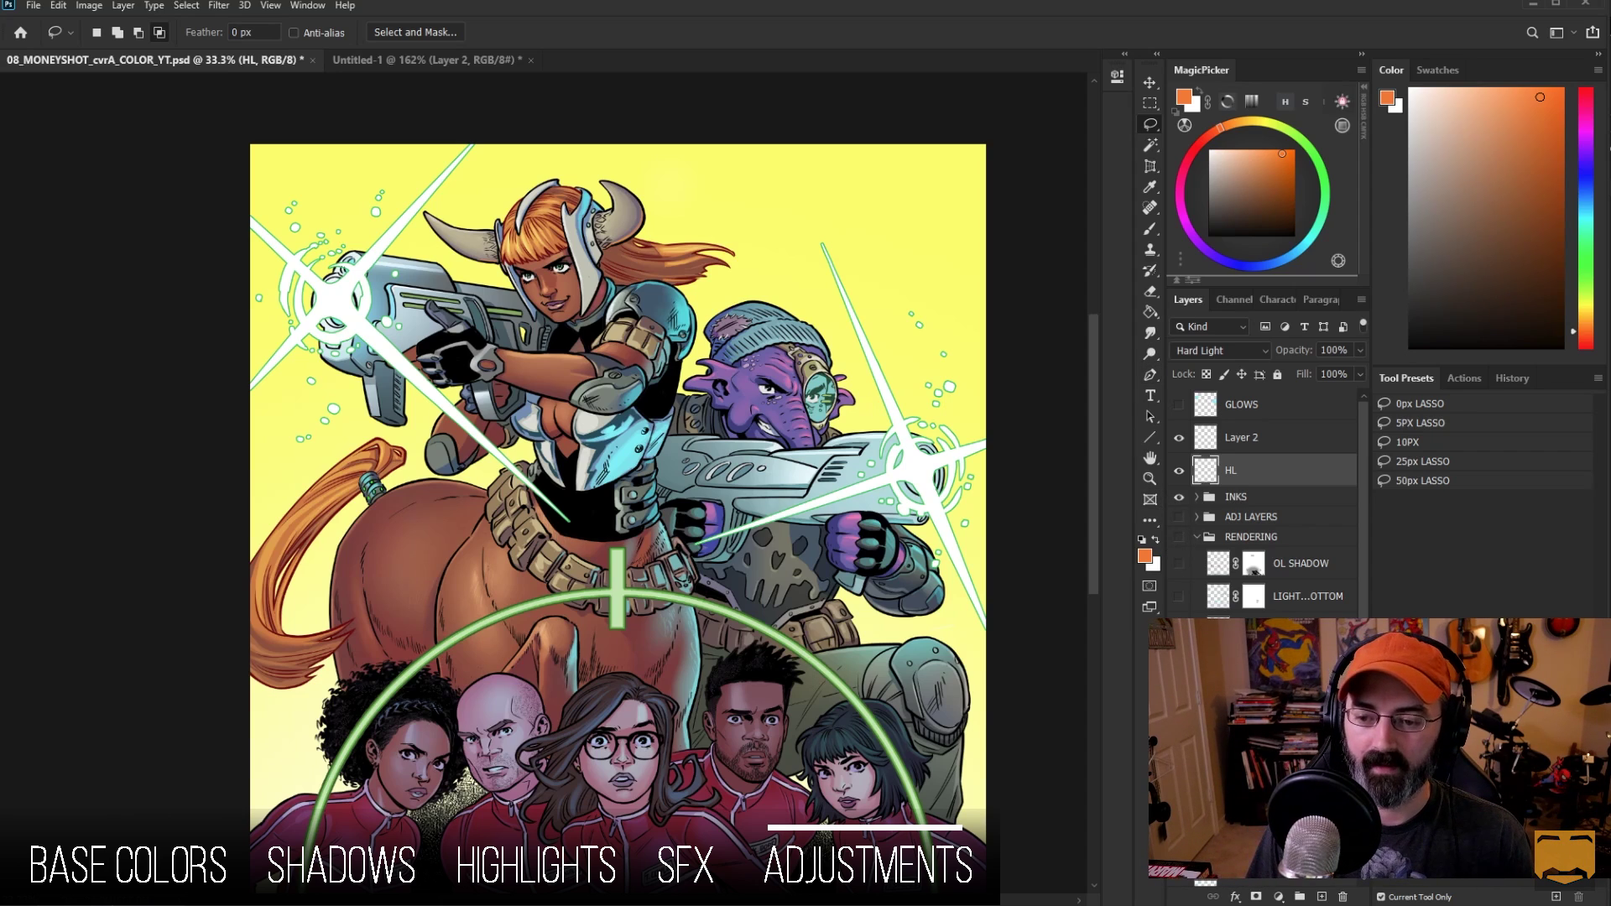
{"action": "left_click", "coordinate": [1179, 537]}
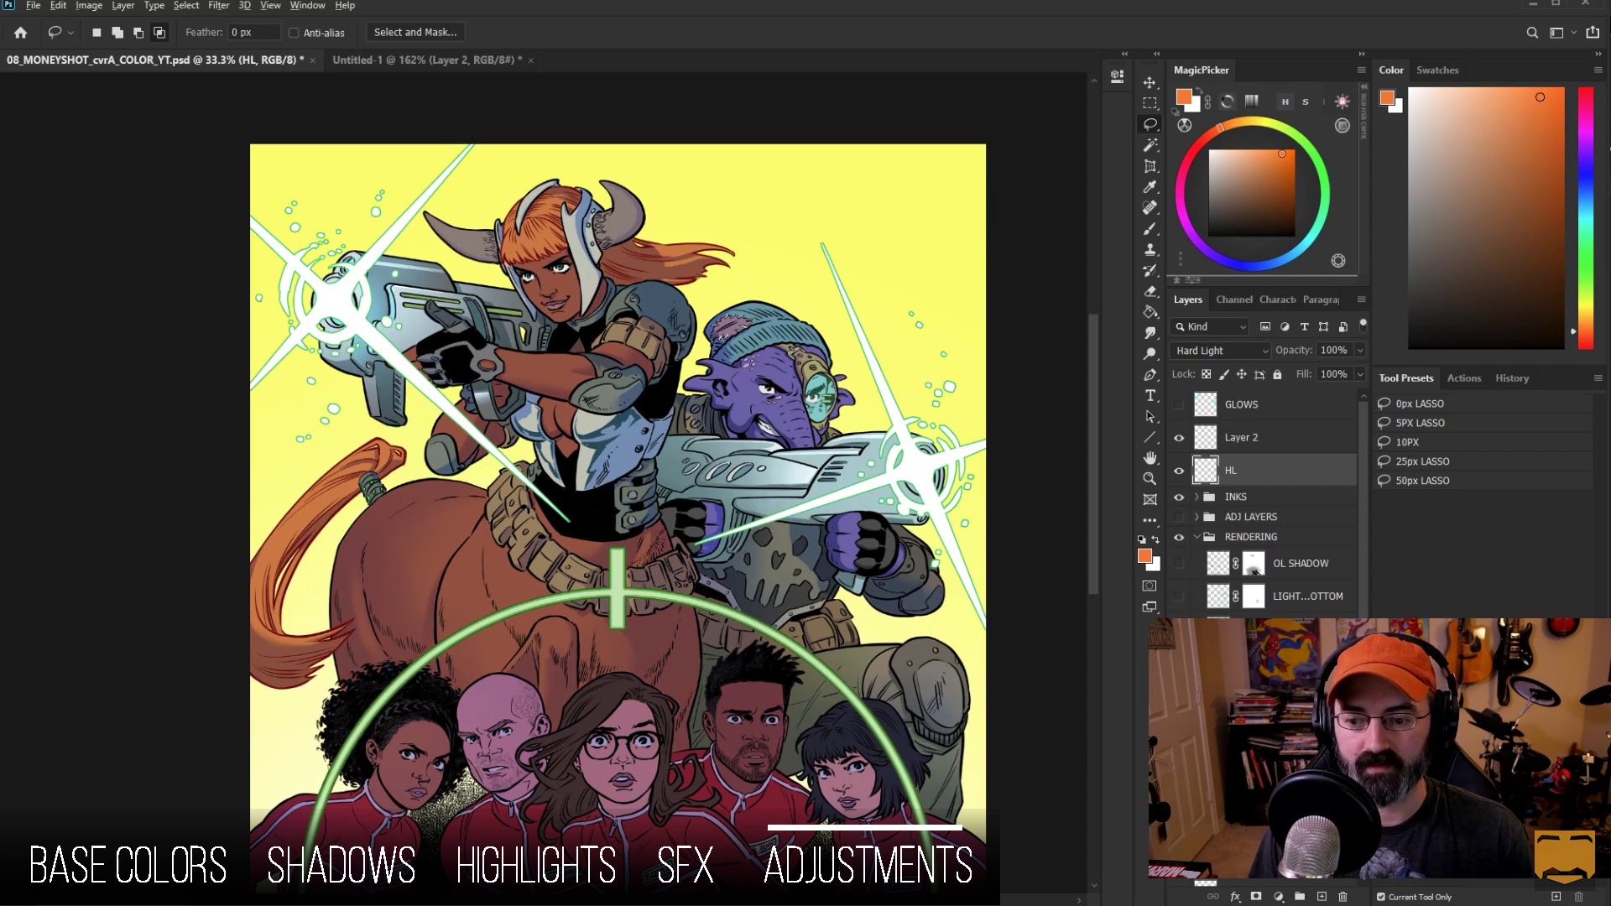
Step: Isolate the RENDERING group to examine its shadow colors, then restore the other layers, including OL SHADOW and LIGHT...OTTOM
{"action": "left_click", "coordinate": [1179, 537], "text": "alt"}
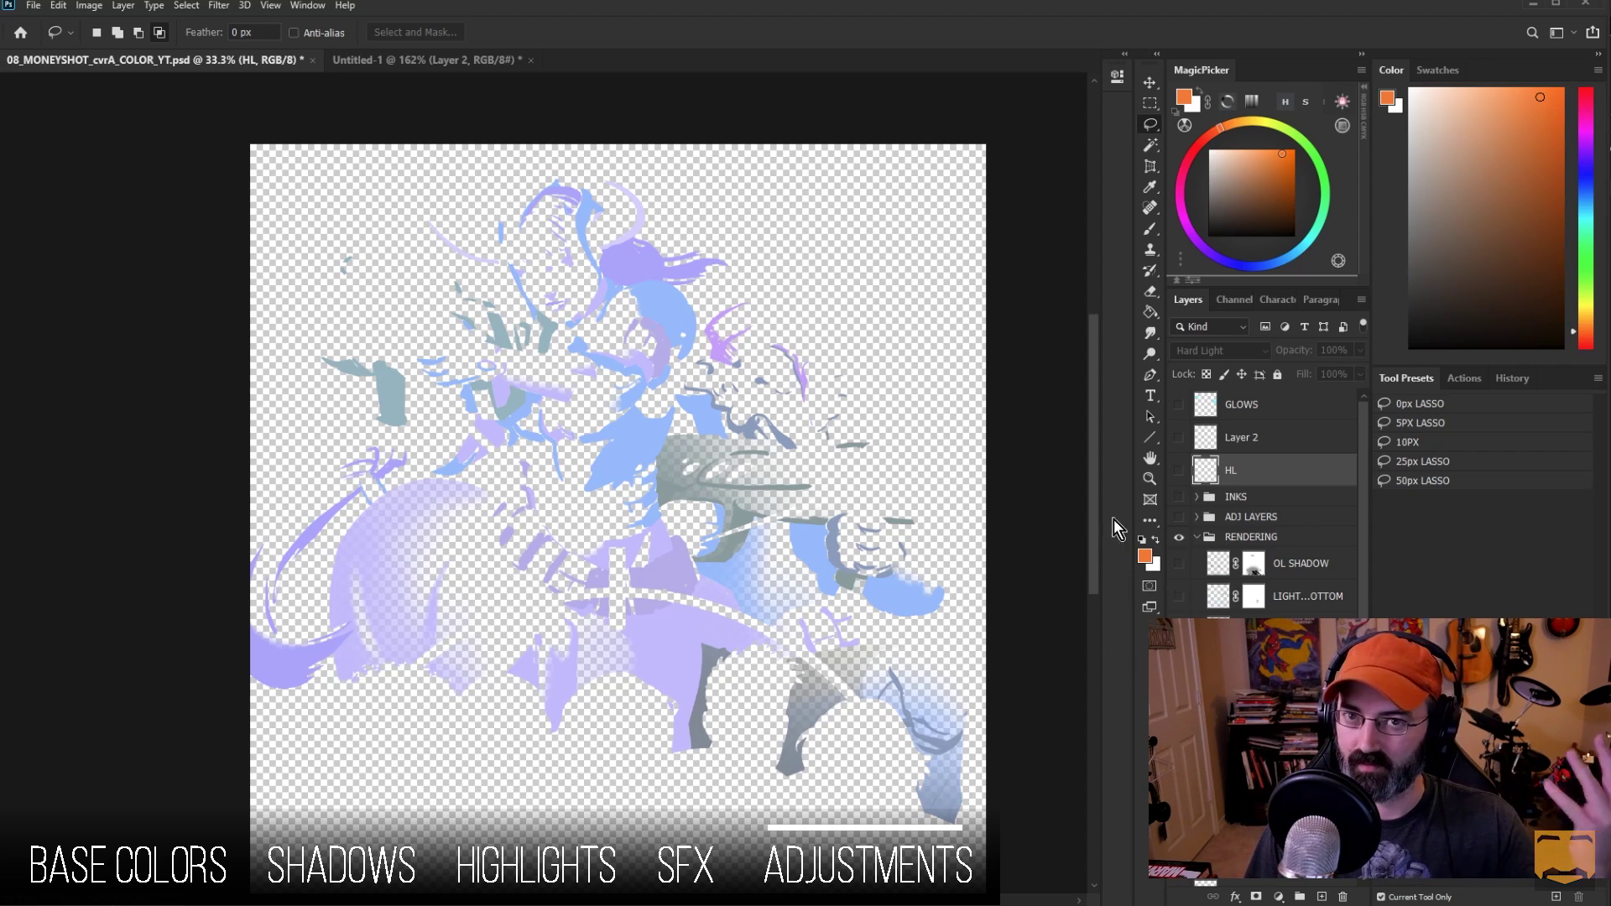
{"action": "left_click", "coordinate": [1179, 537], "text": "alt"}
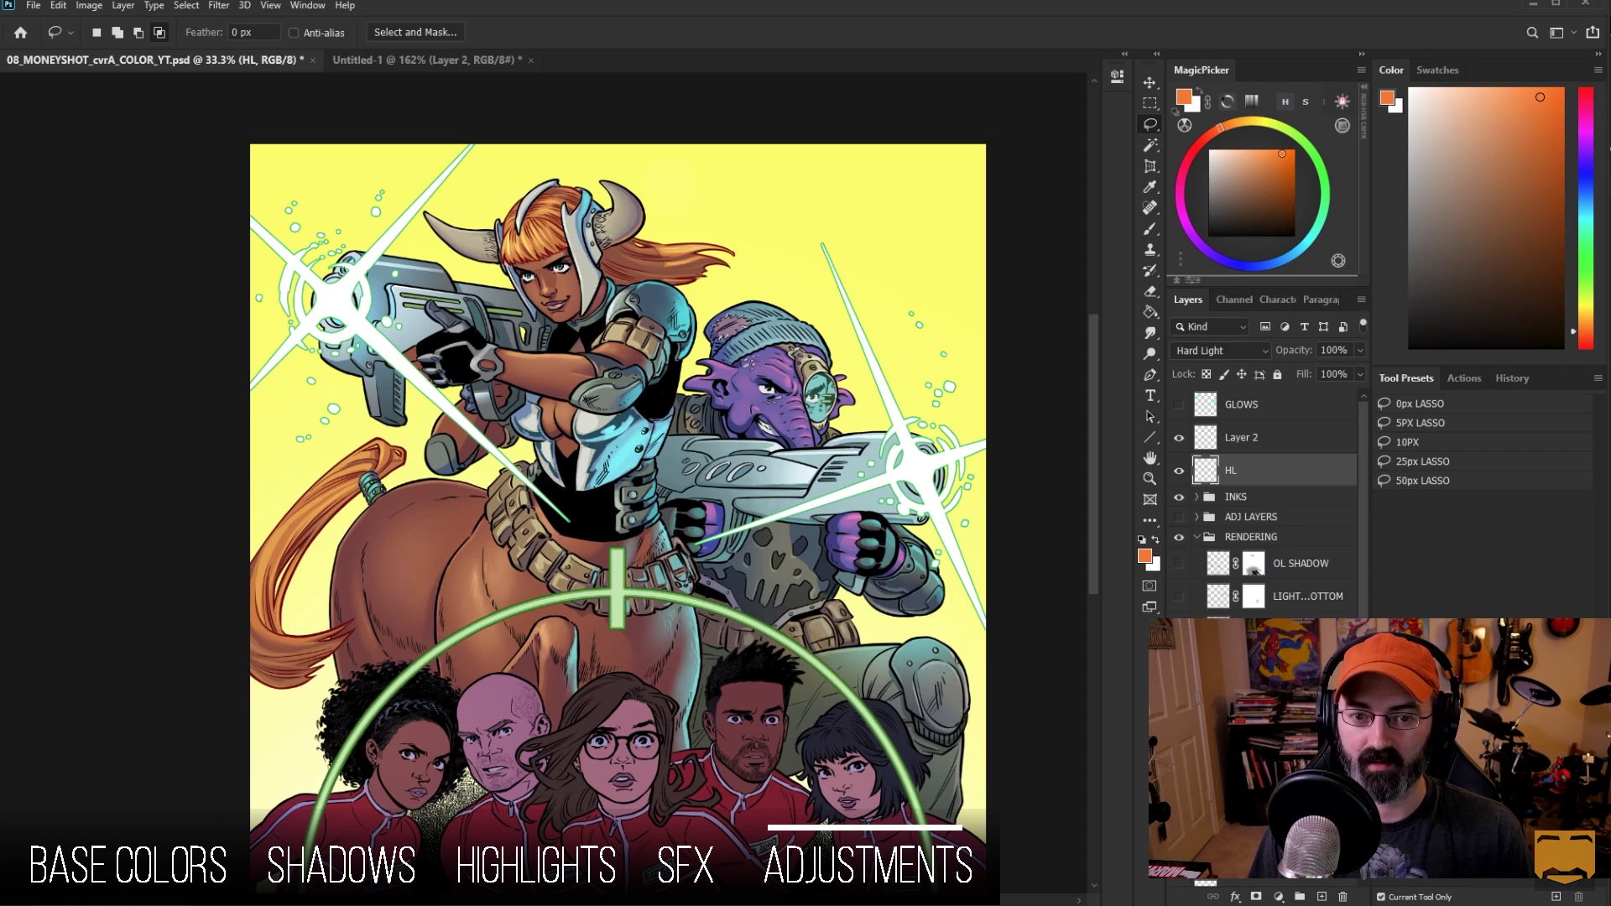
{"action": "left_click", "coordinate": [1179, 596]}
{"action": "left_click", "coordinate": [1179, 563]}
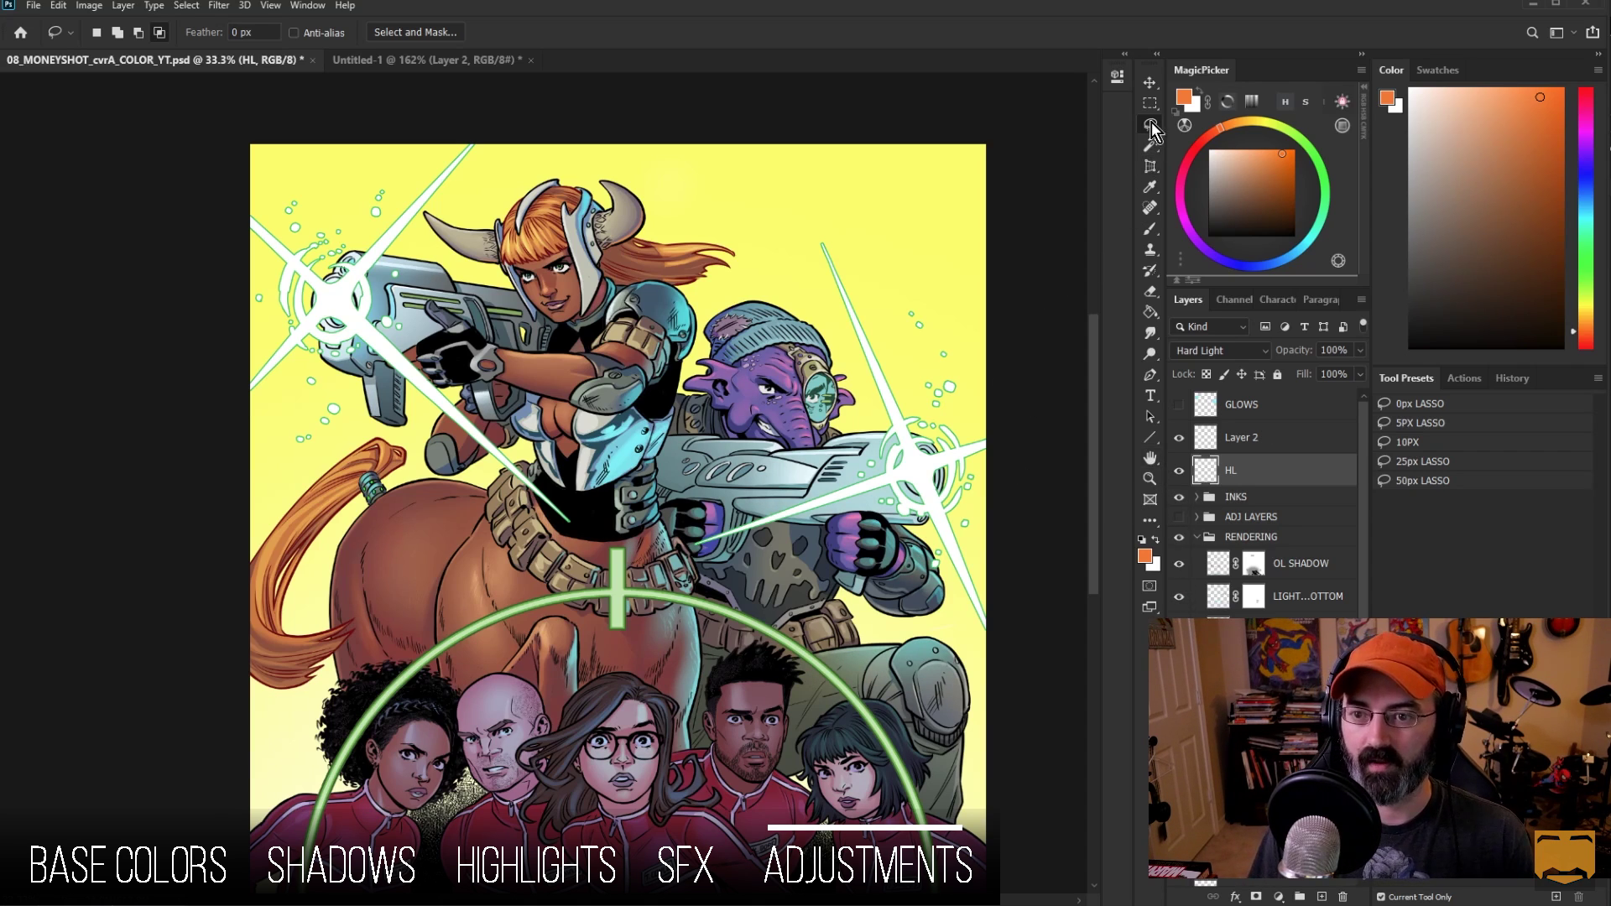
Step: Fill the HL layer with a muted warm gray-brown and compare the cover with and without that layer
{"action": "key", "text": "z"}
{"action": "scroll", "coordinate": [772, 439], "scroll_direction": "down", "scroll_amount": 2}
{"action": "left_click", "coordinate": [772, 439], "text": "alt"}
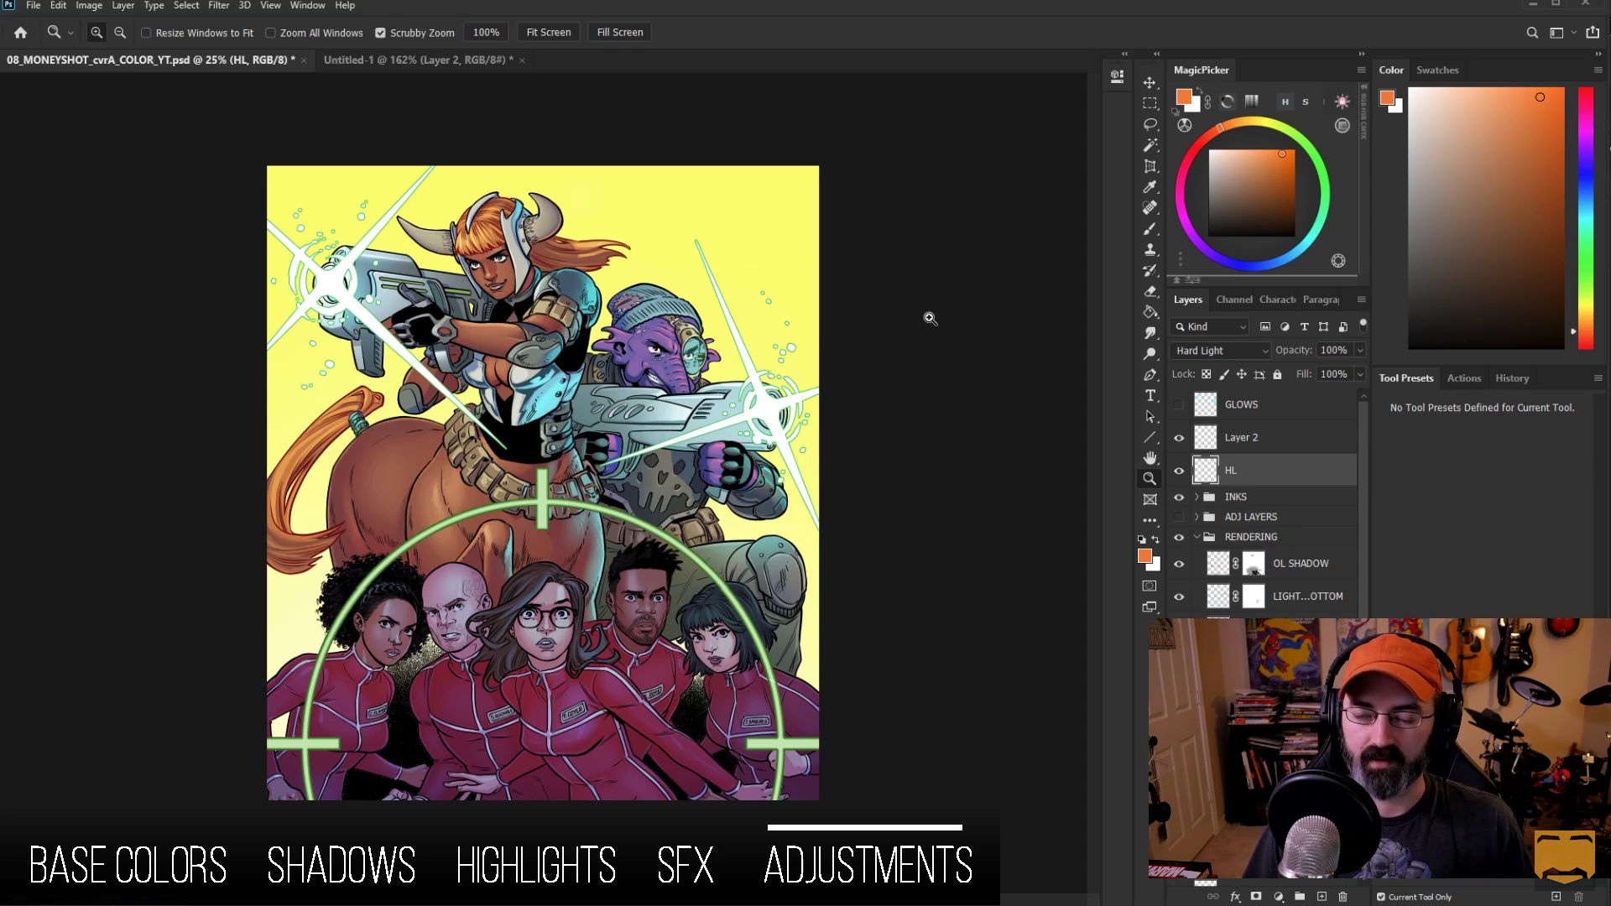
{"action": "key", "text": "l"}
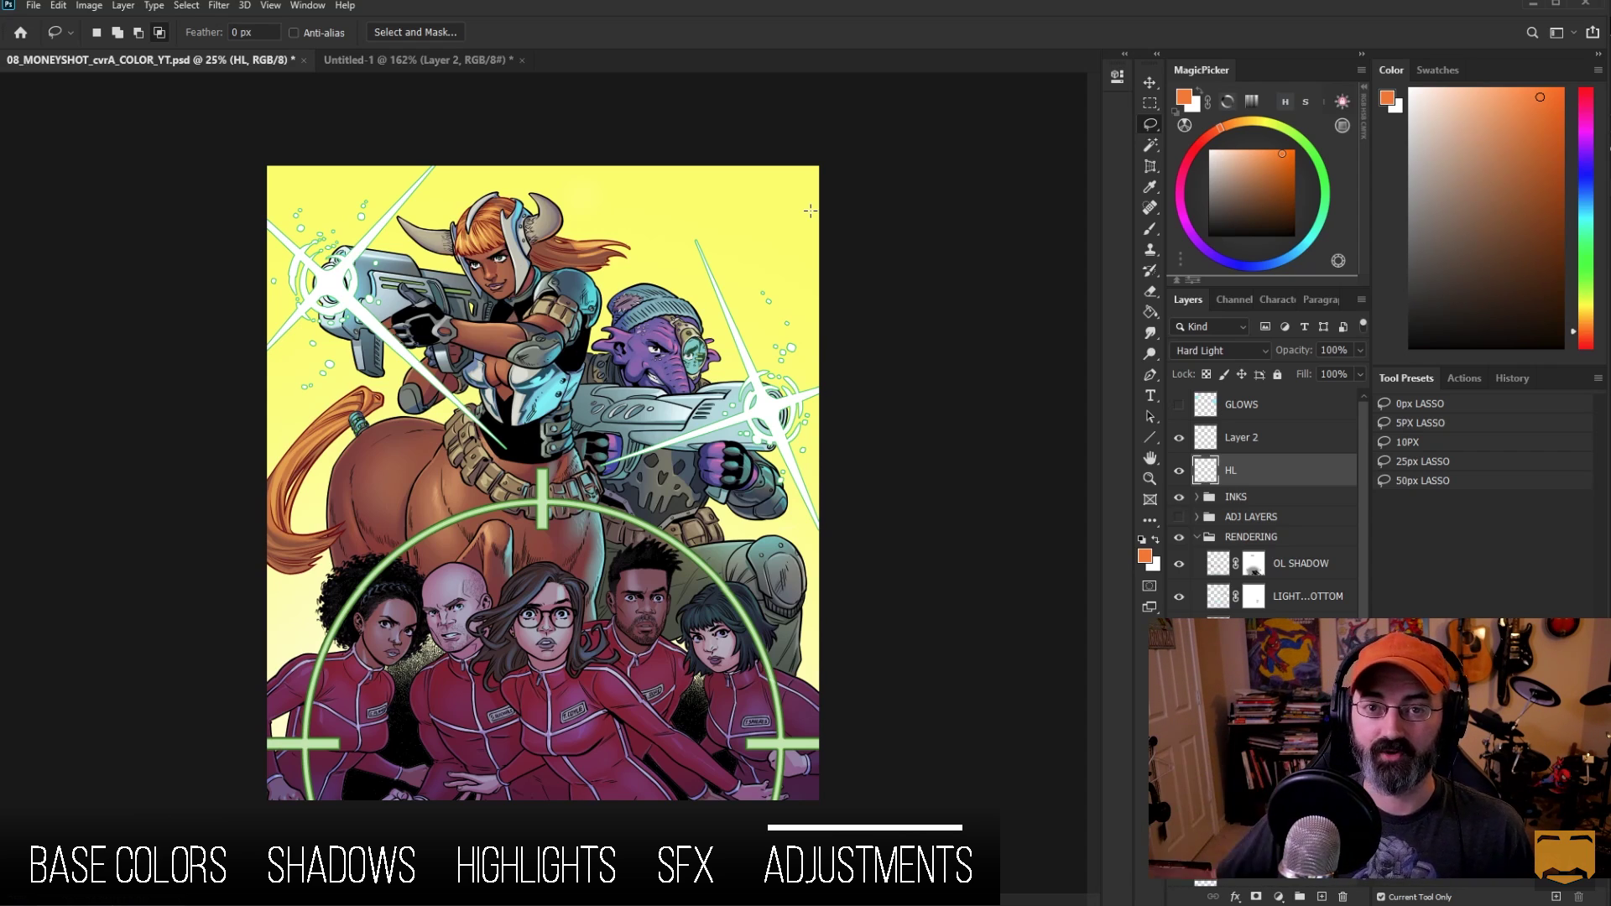
{"action": "left_click", "coordinate": [1442, 203]}
{"action": "left_click_drag", "start_coordinate": [1442, 203], "coordinate": [1430, 215]}
{"action": "mouse_move", "coordinate": [1438, 208]}
{"action": "left_mouse_down"}
{"action": "mouse_move", "coordinate": [1456, 207]}
{"action": "mouse_move", "coordinate": [1435, 209]}
{"action": "left_mouse_up"}
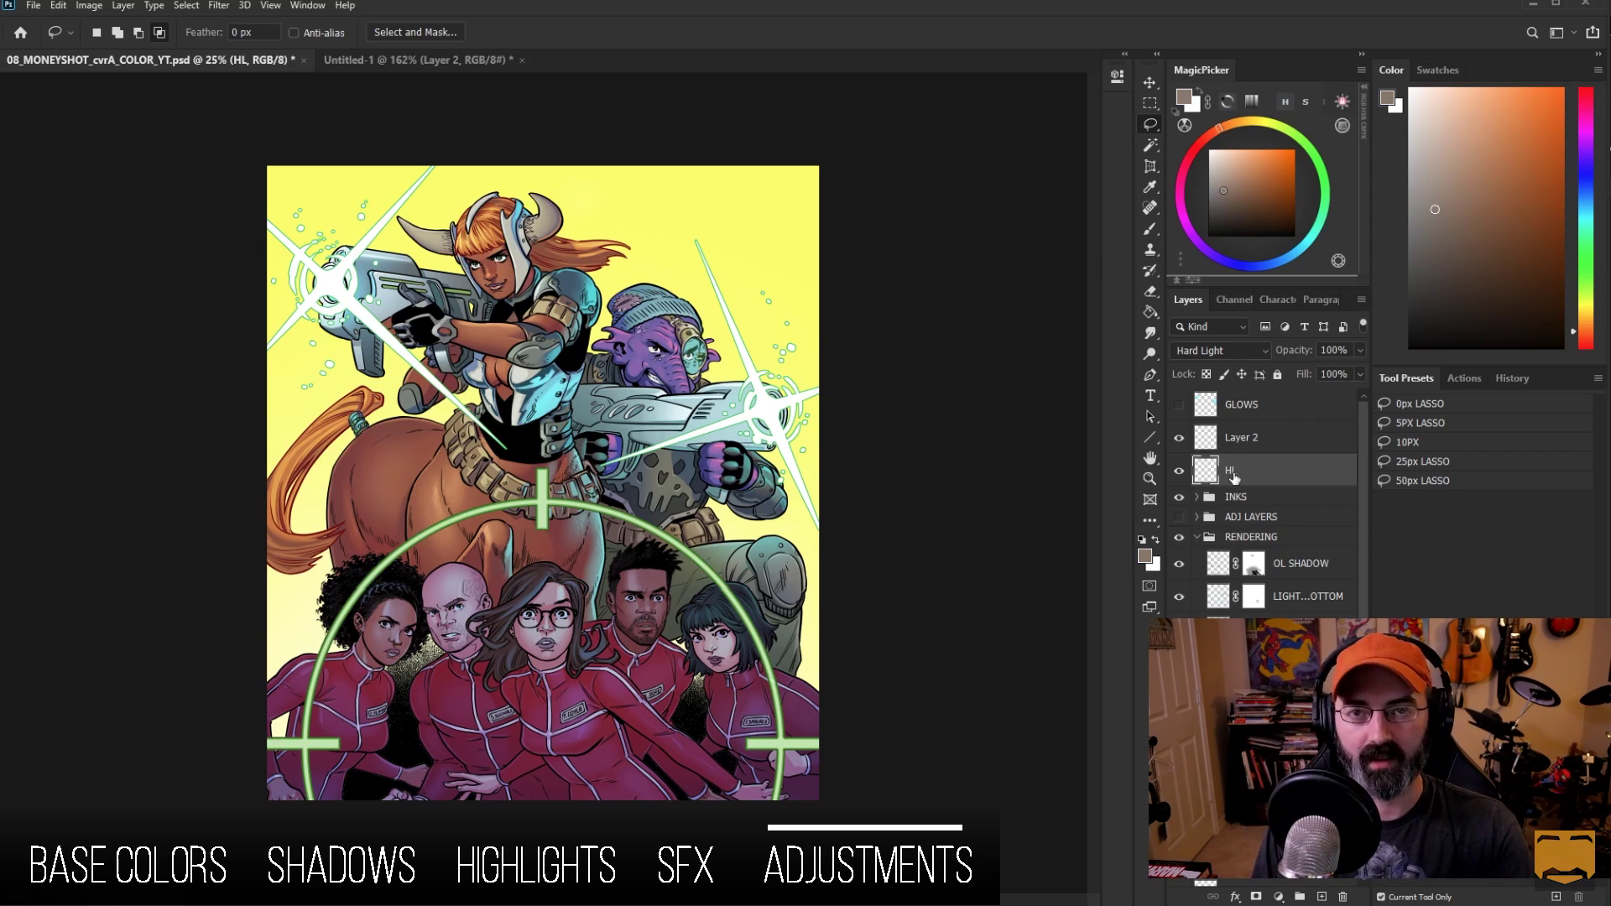
{"action": "key", "text": "g"}
{"action": "left_click", "coordinate": [585, 436]}
{"action": "left_click_drag", "start_coordinate": [1434, 209], "coordinate": [1443, 205]}
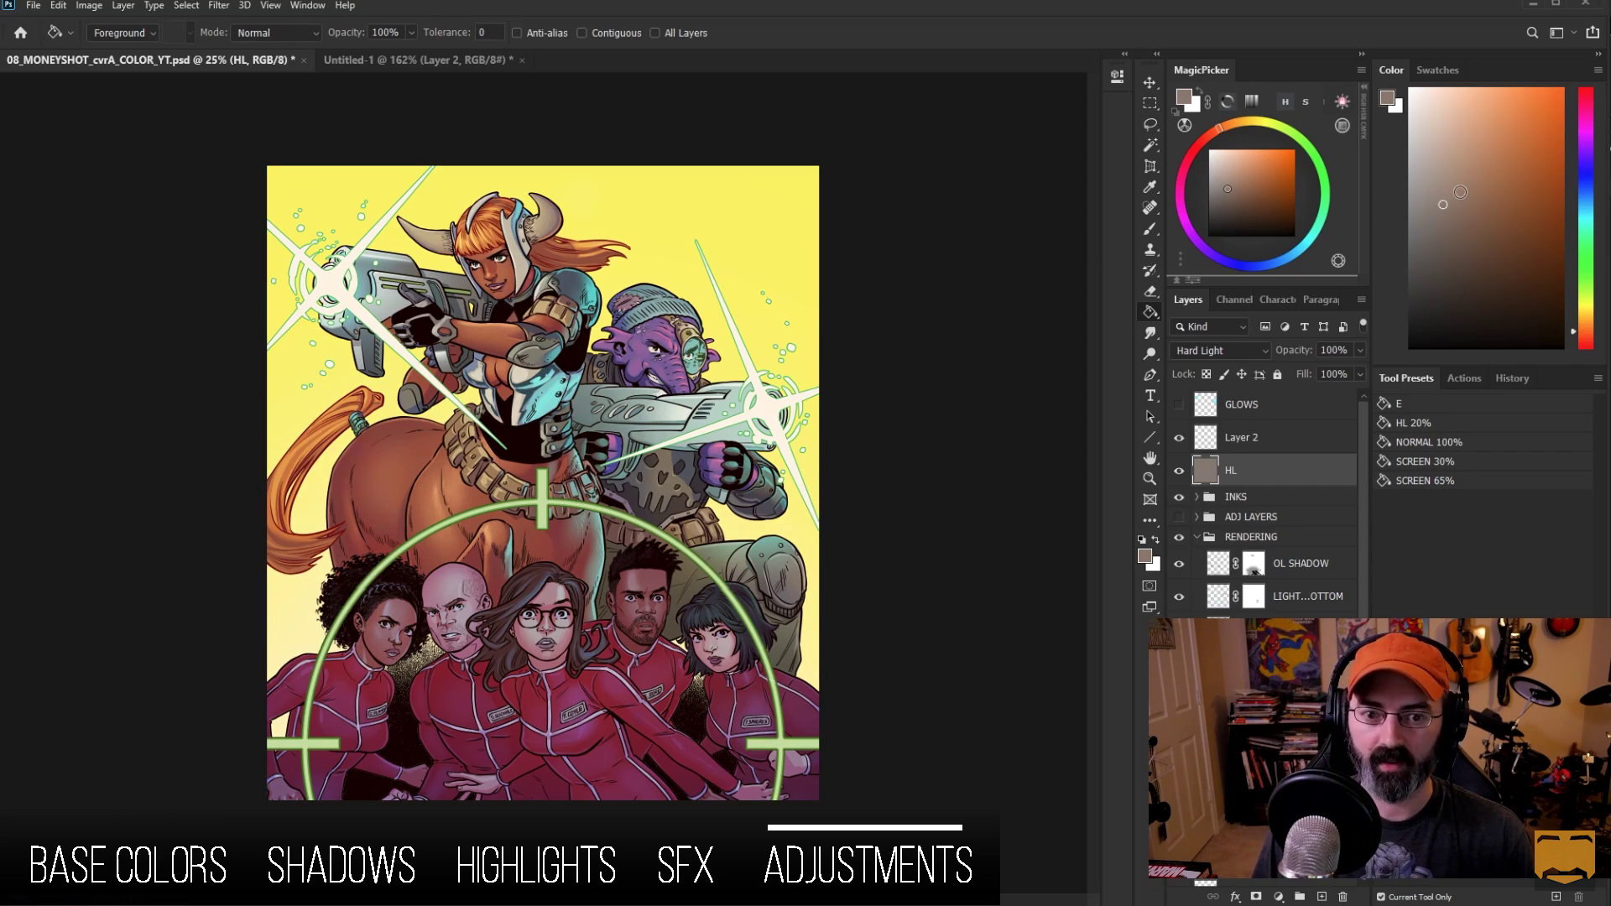
{"action": "left_click", "coordinate": [1181, 471]}
{"action": "left_click", "coordinate": [1188, 469]}
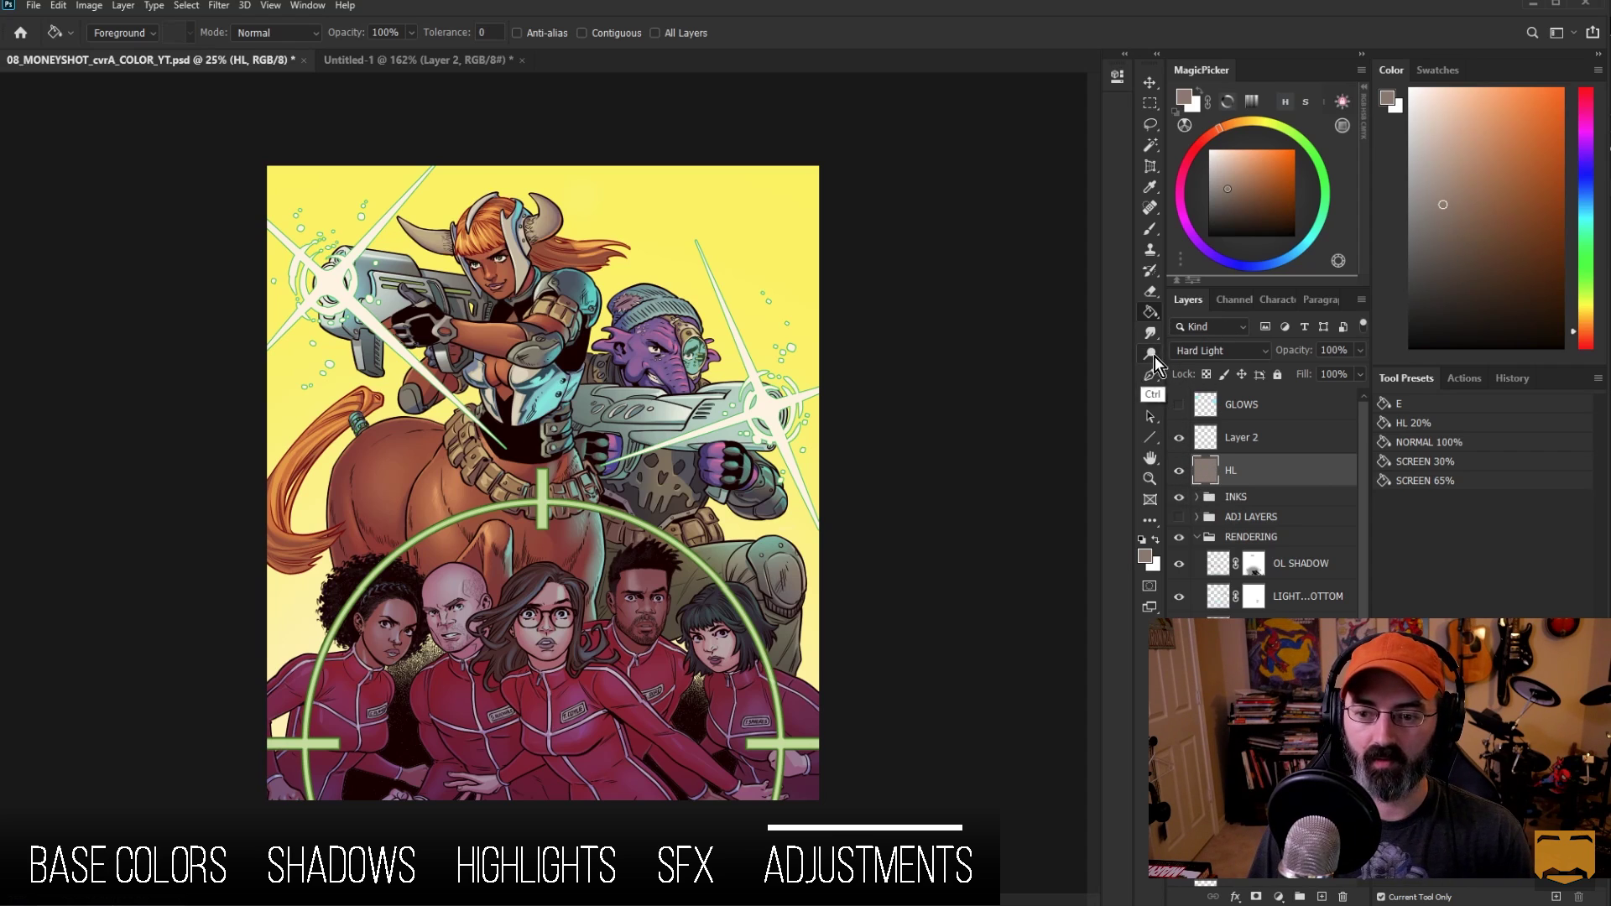
Step: Shift the HL layer's hue to -115 with a Hue/Saturation adjustment
{"action": "key", "text": "ctrl+u"}
{"action": "left_click_drag", "start_coordinate": [1258, 487], "coordinate": [1317, 500]}
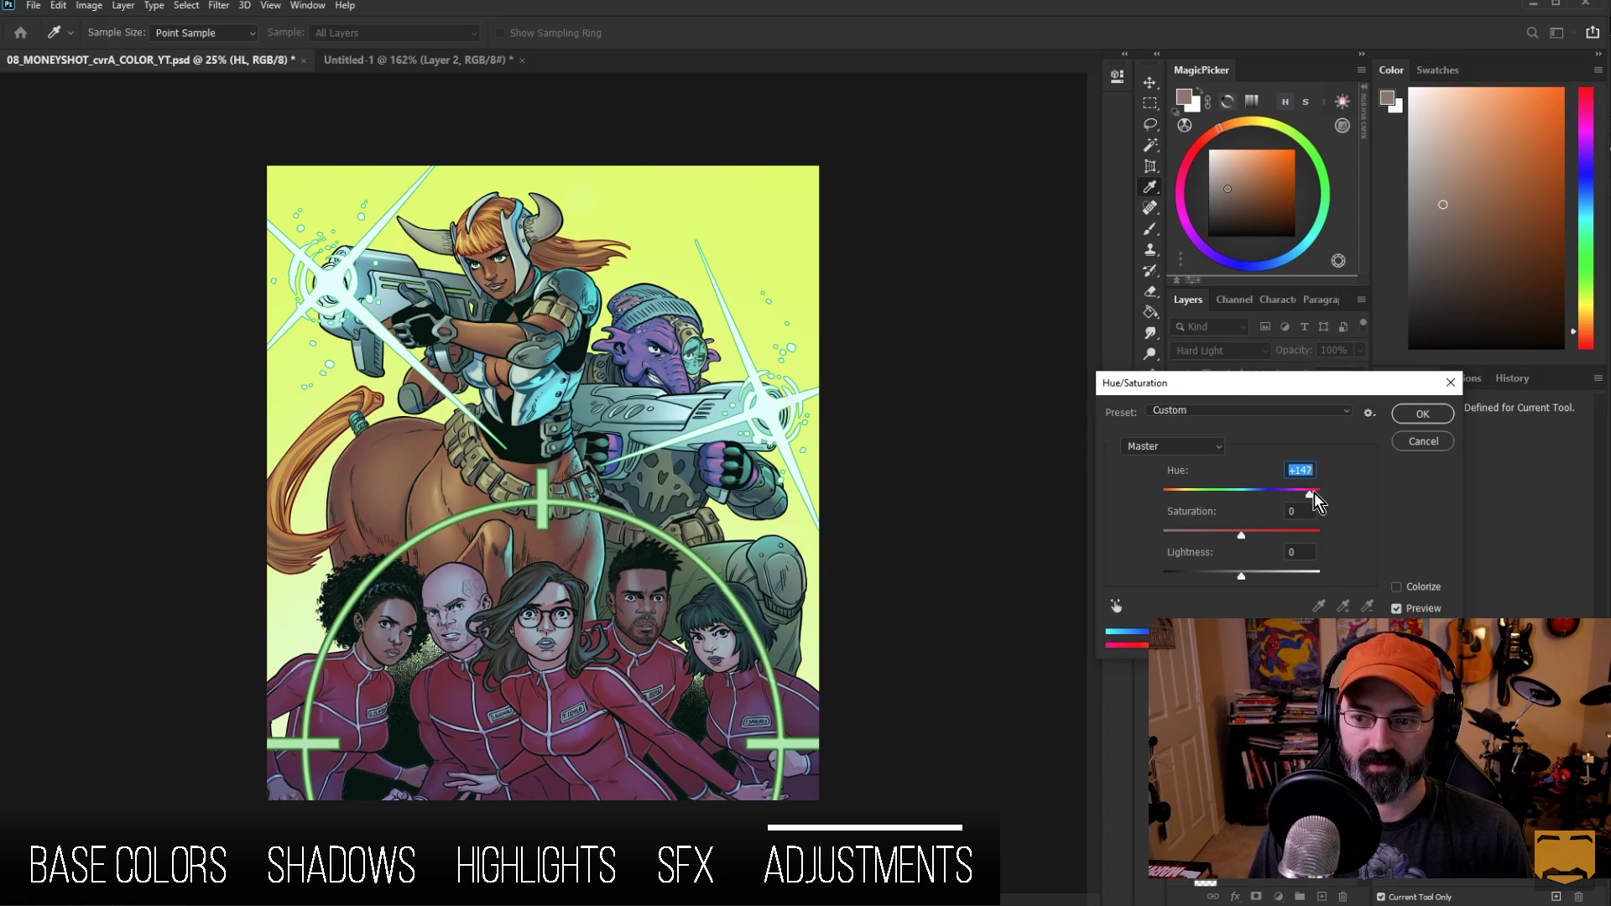
{"action": "left_click", "coordinate": [1195, 488]}
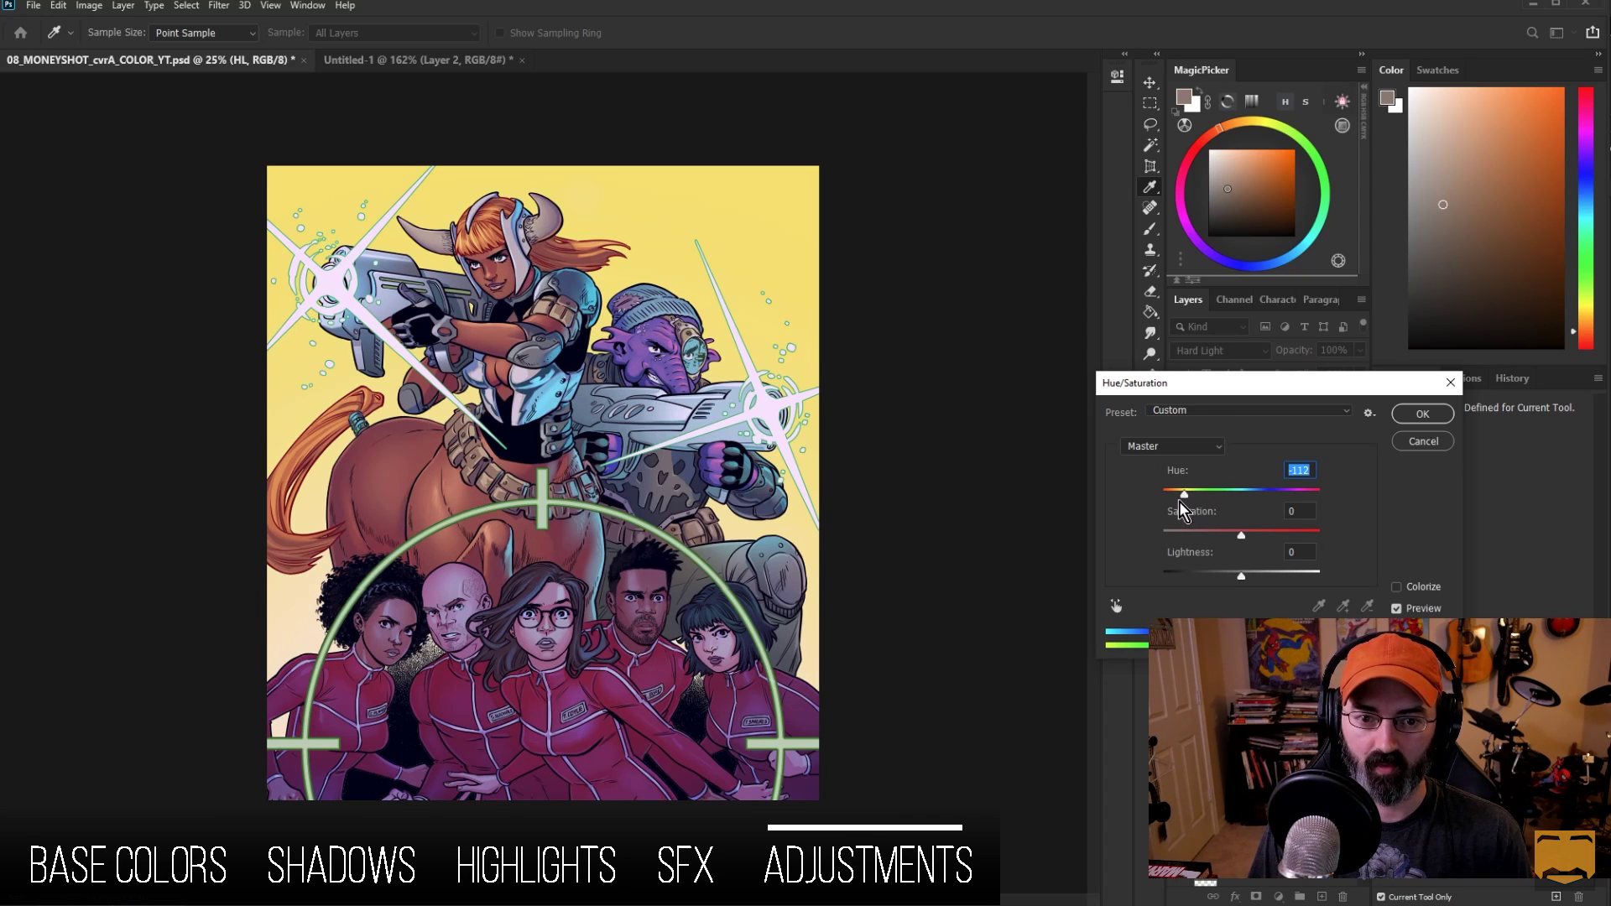
{"action": "left_click_drag", "start_coordinate": [1184, 495], "coordinate": [1182, 499]}
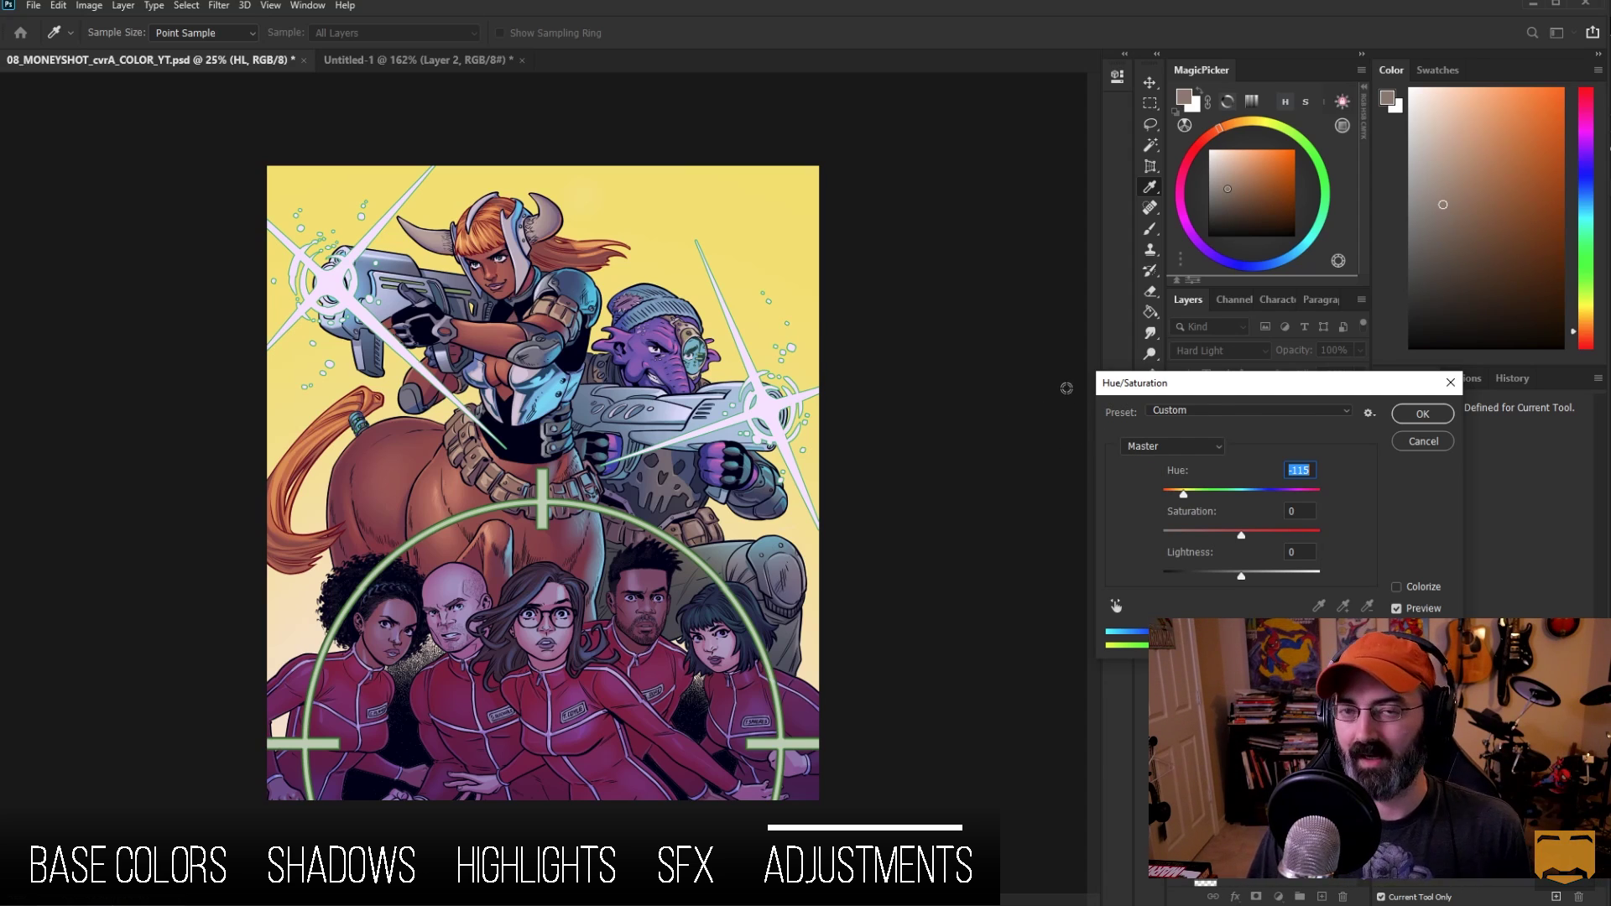
{"action": "left_click", "coordinate": [1422, 413]}
{"action": "key", "text": "g"}
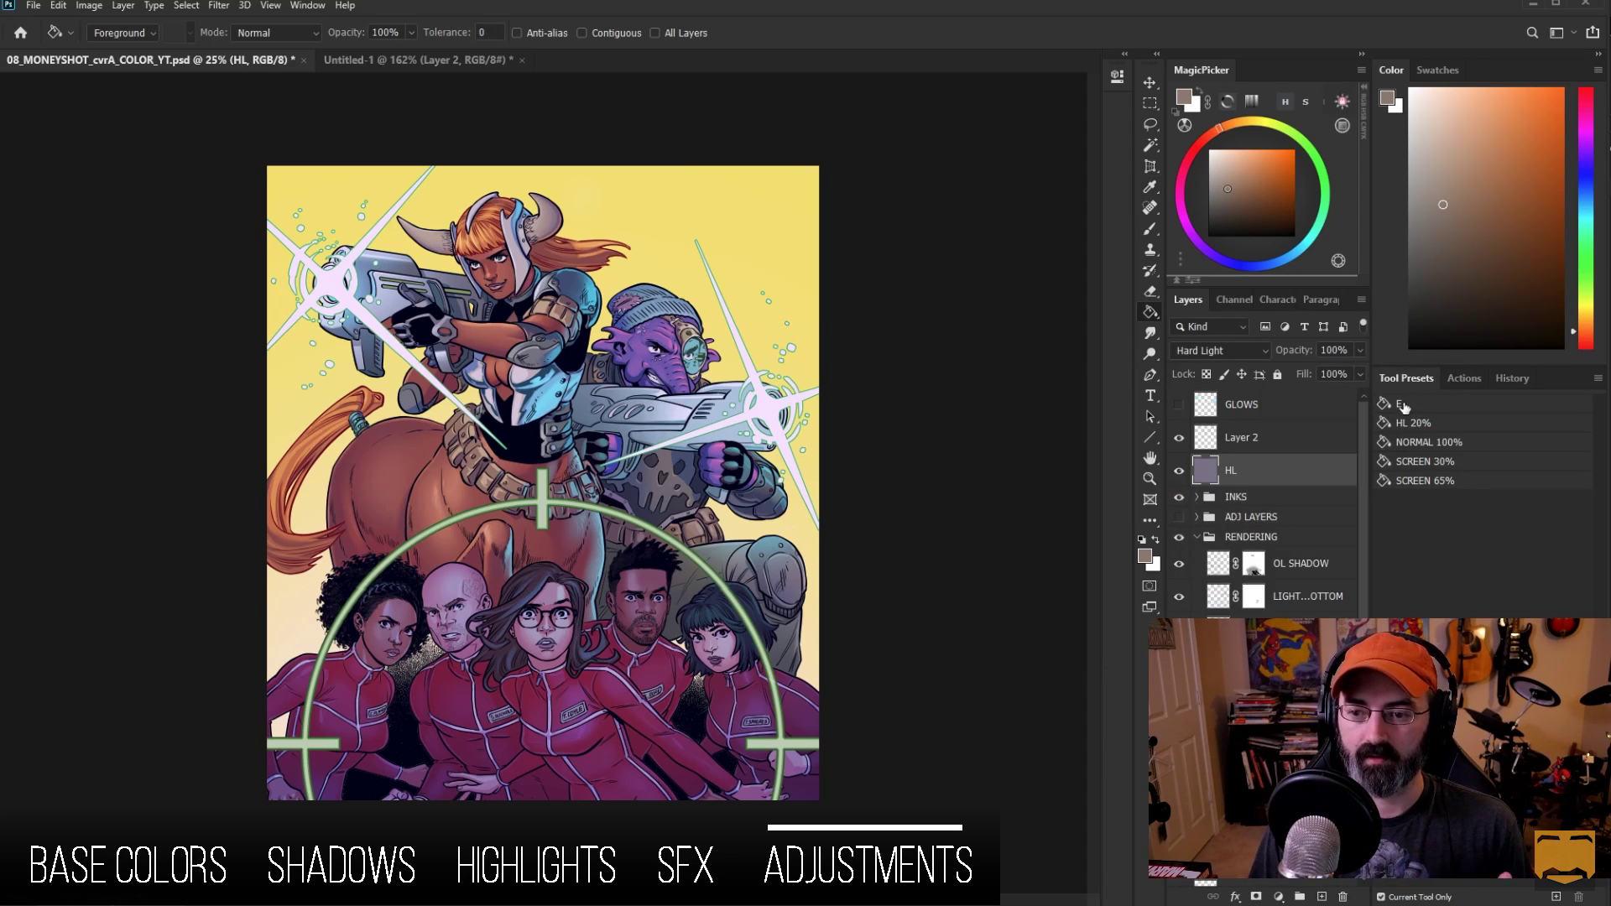